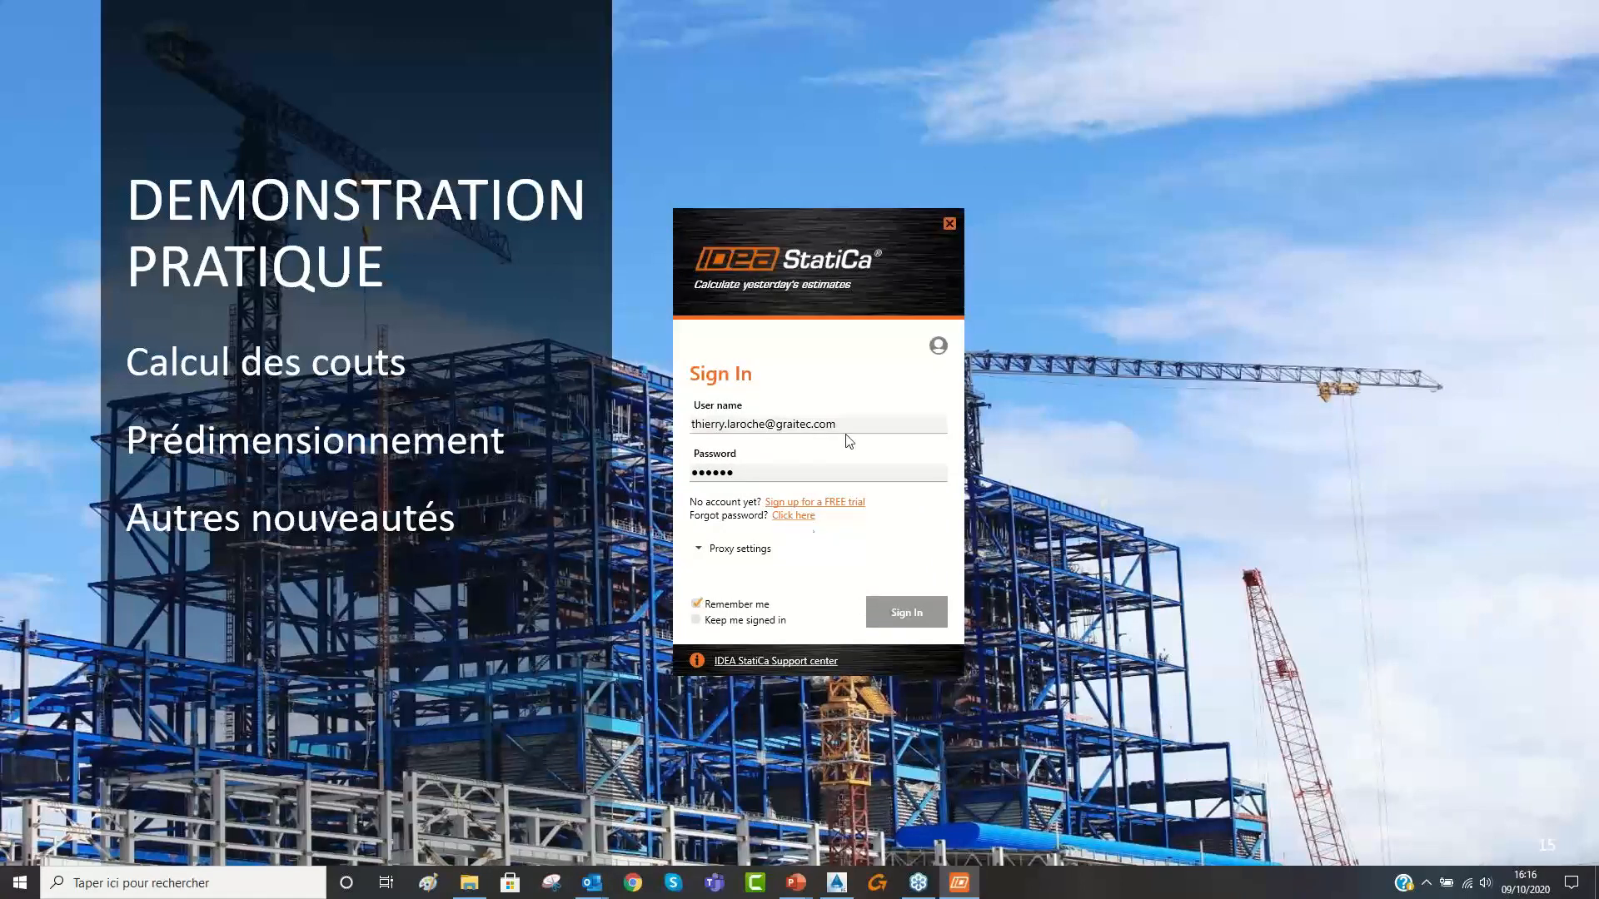
Sign in with the saved account credentials and maximize the new-project window on the main screen.
drag(835, 230, 918, 163)
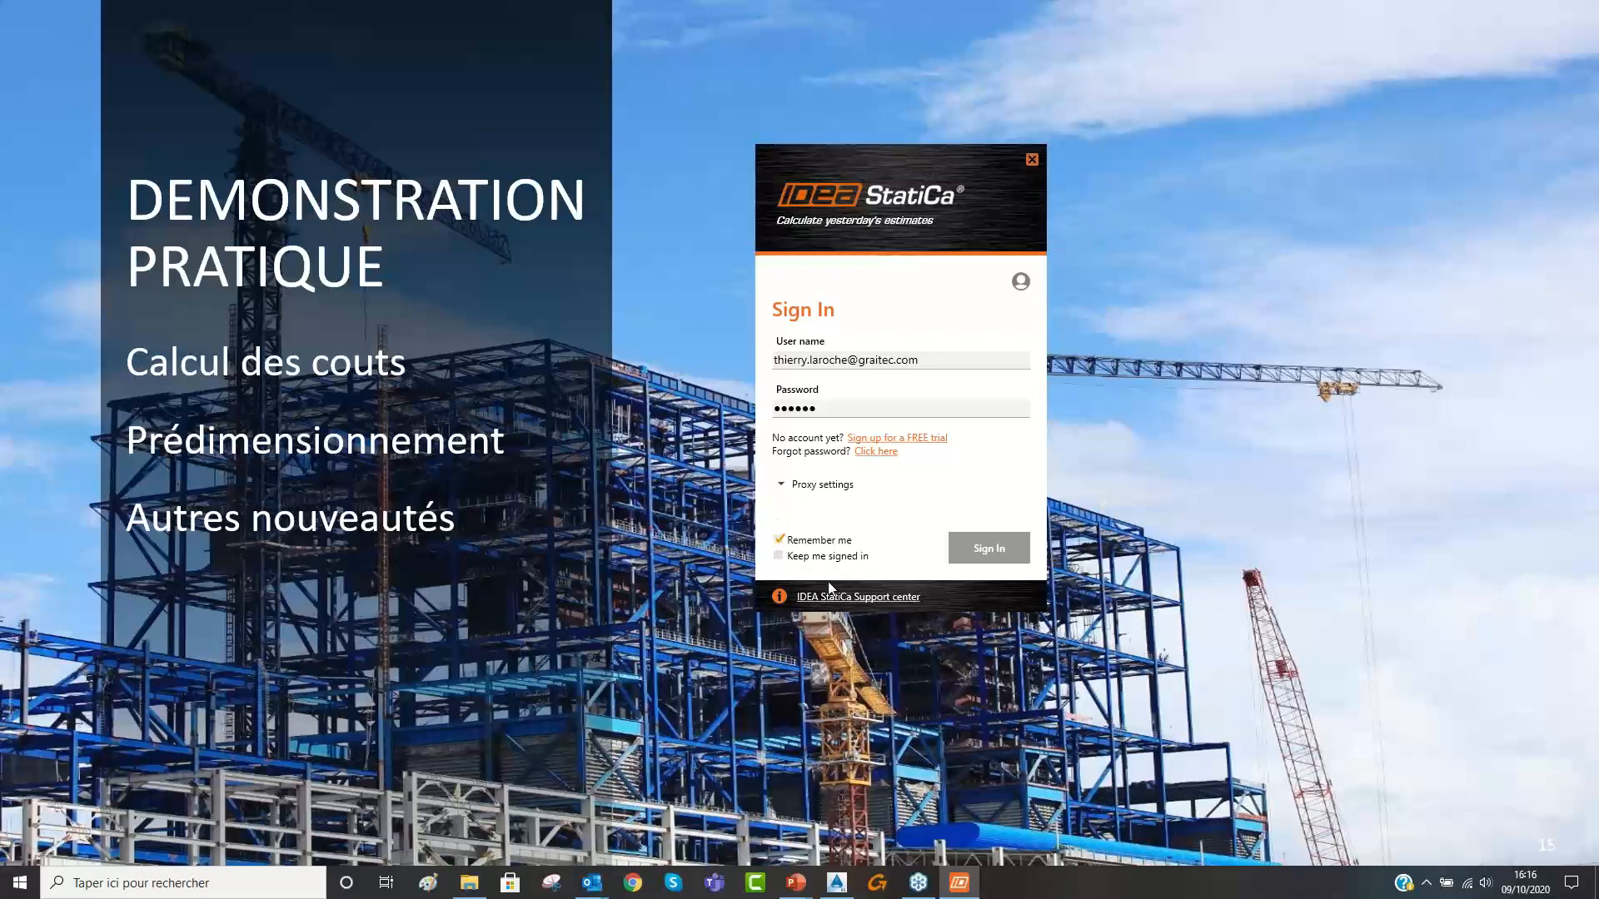
click(1006, 546)
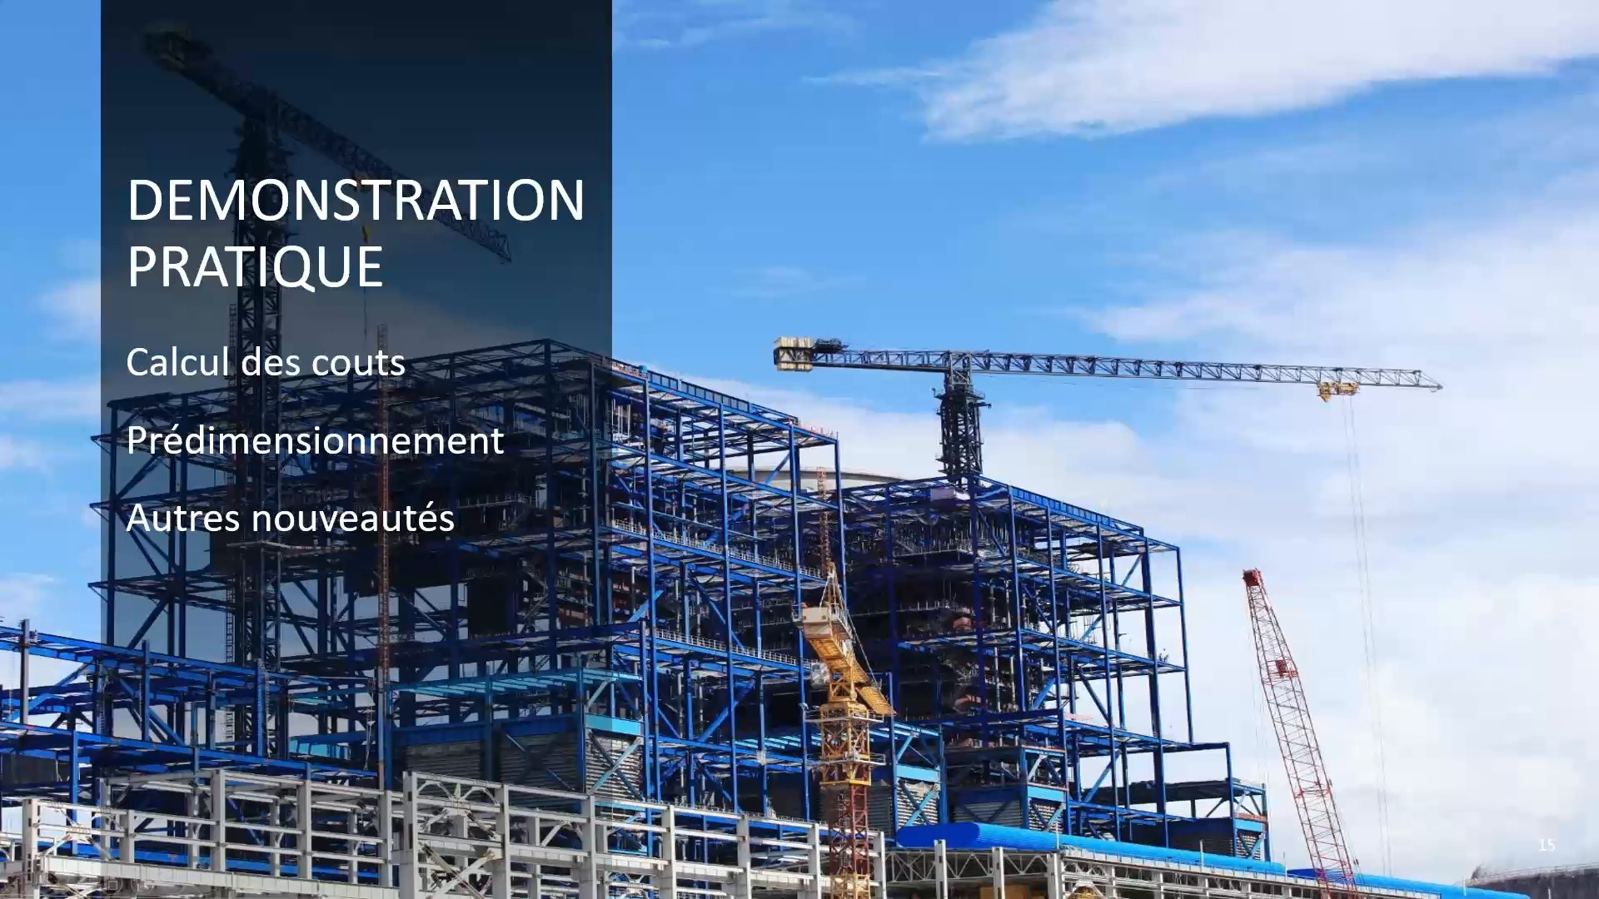
drag(1598, 166, 702, 170)
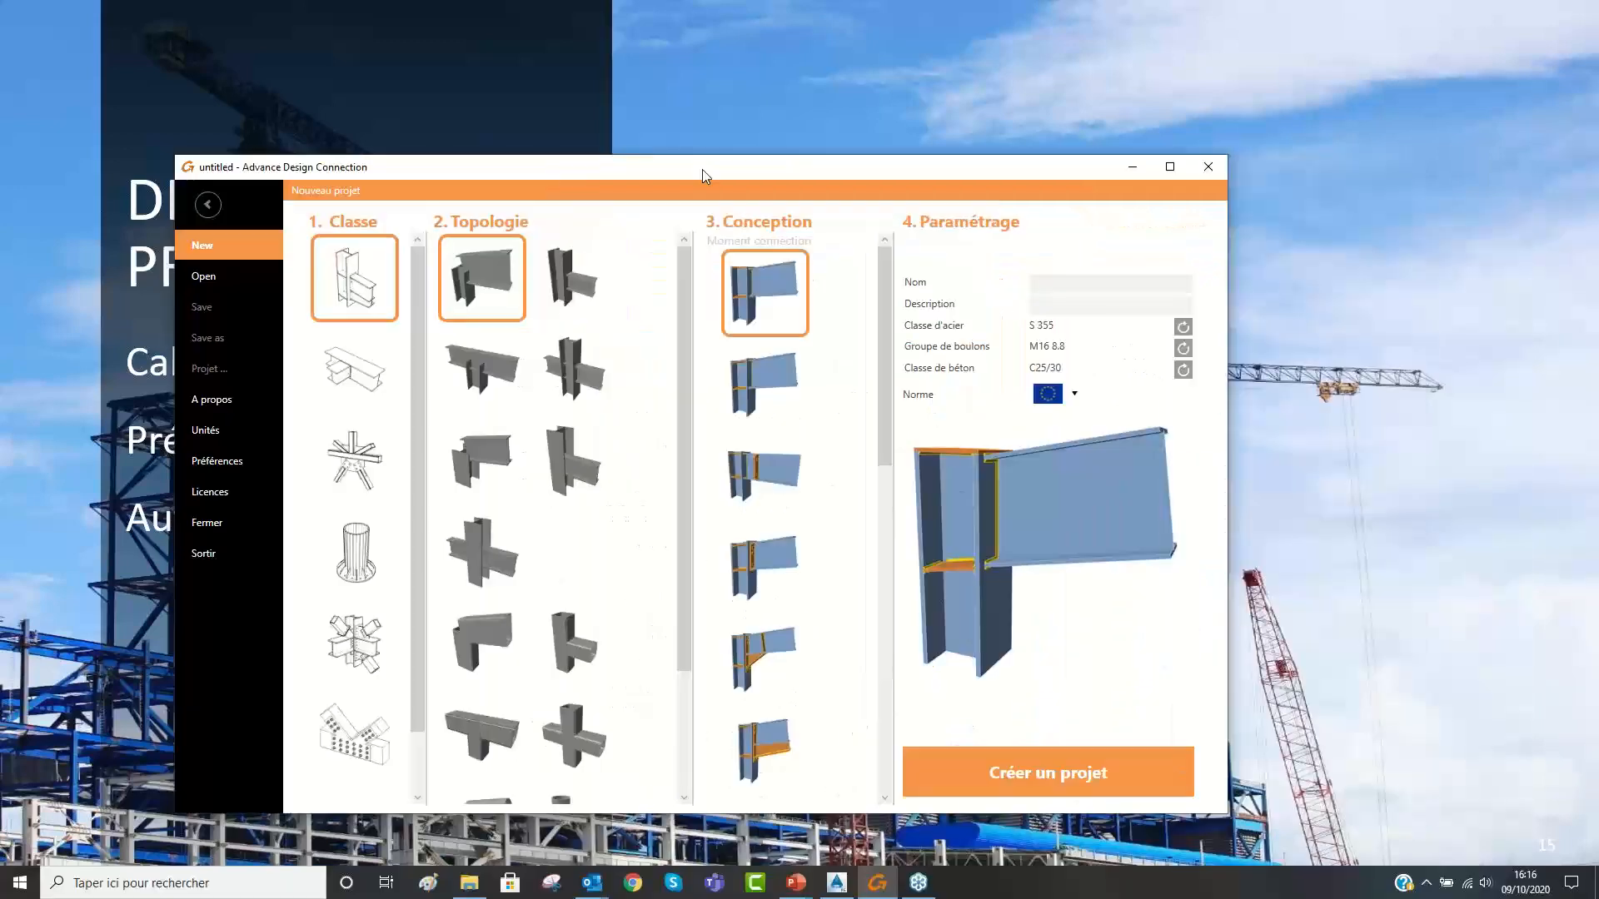
double_click(702, 168)
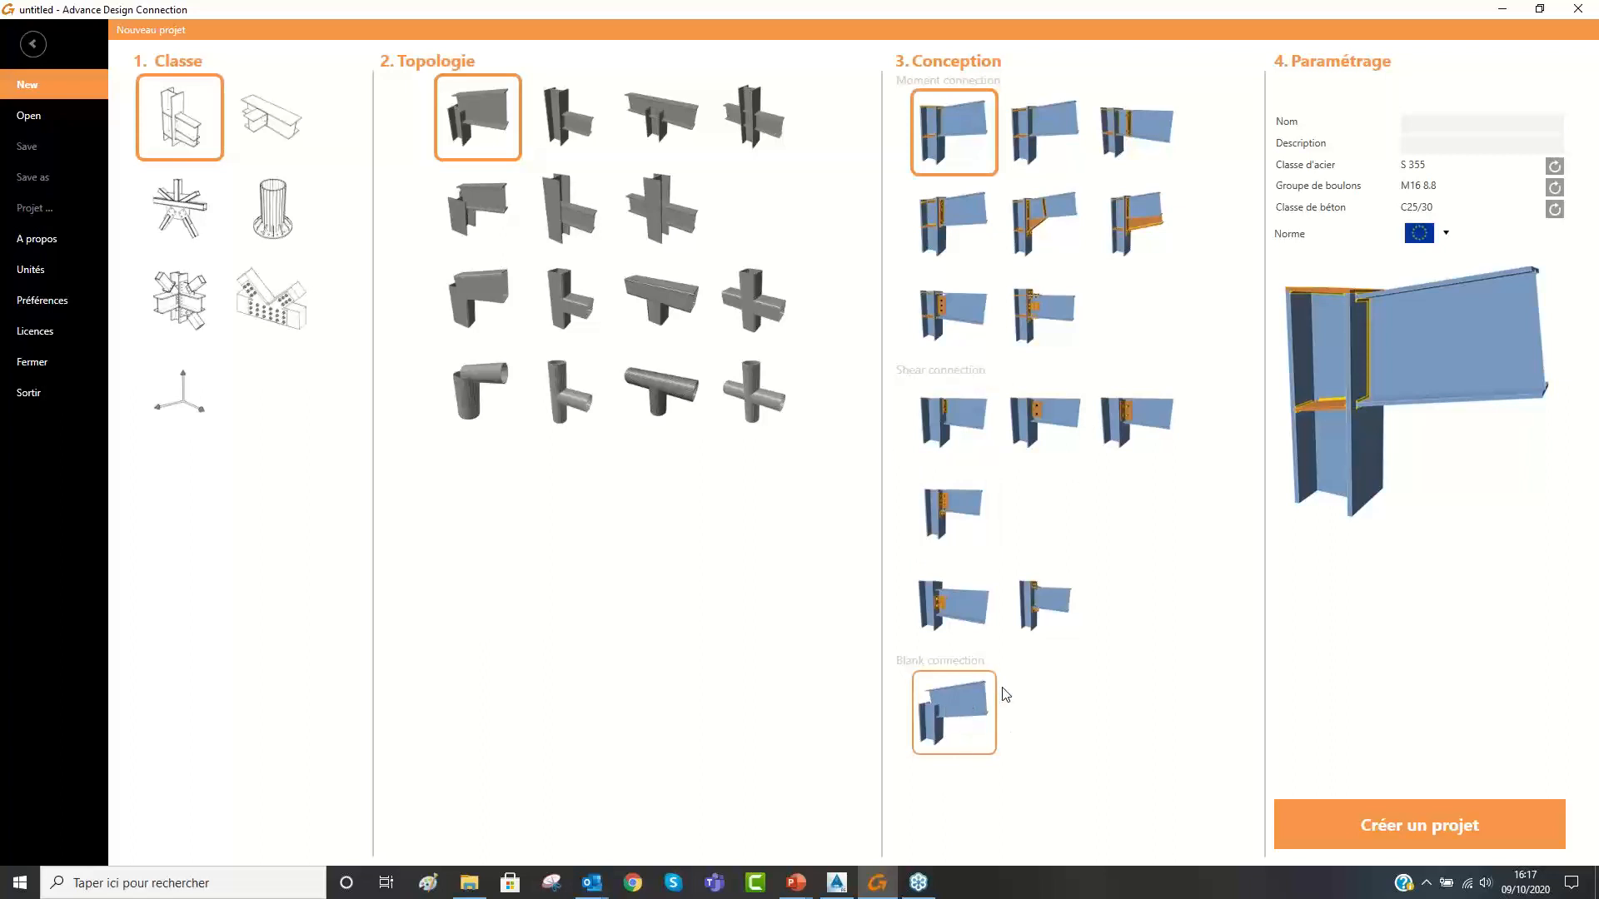
Preview the third tab-plate moment design and the second shear design for a rectangular hollow column with beams on both sides.
click(749, 303)
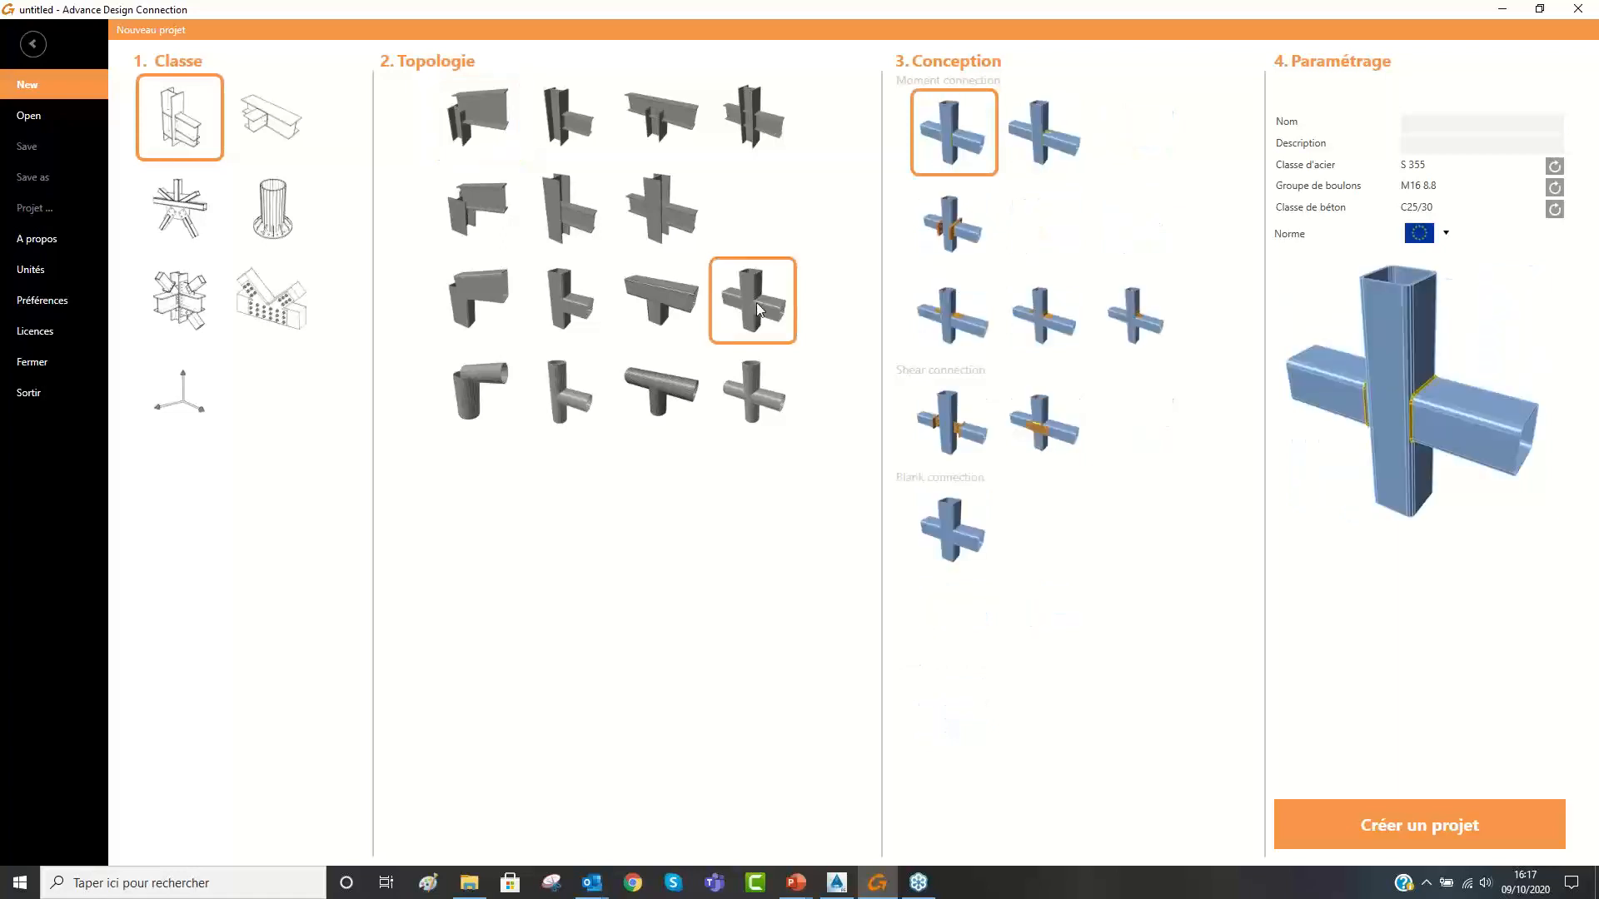
click(1141, 329)
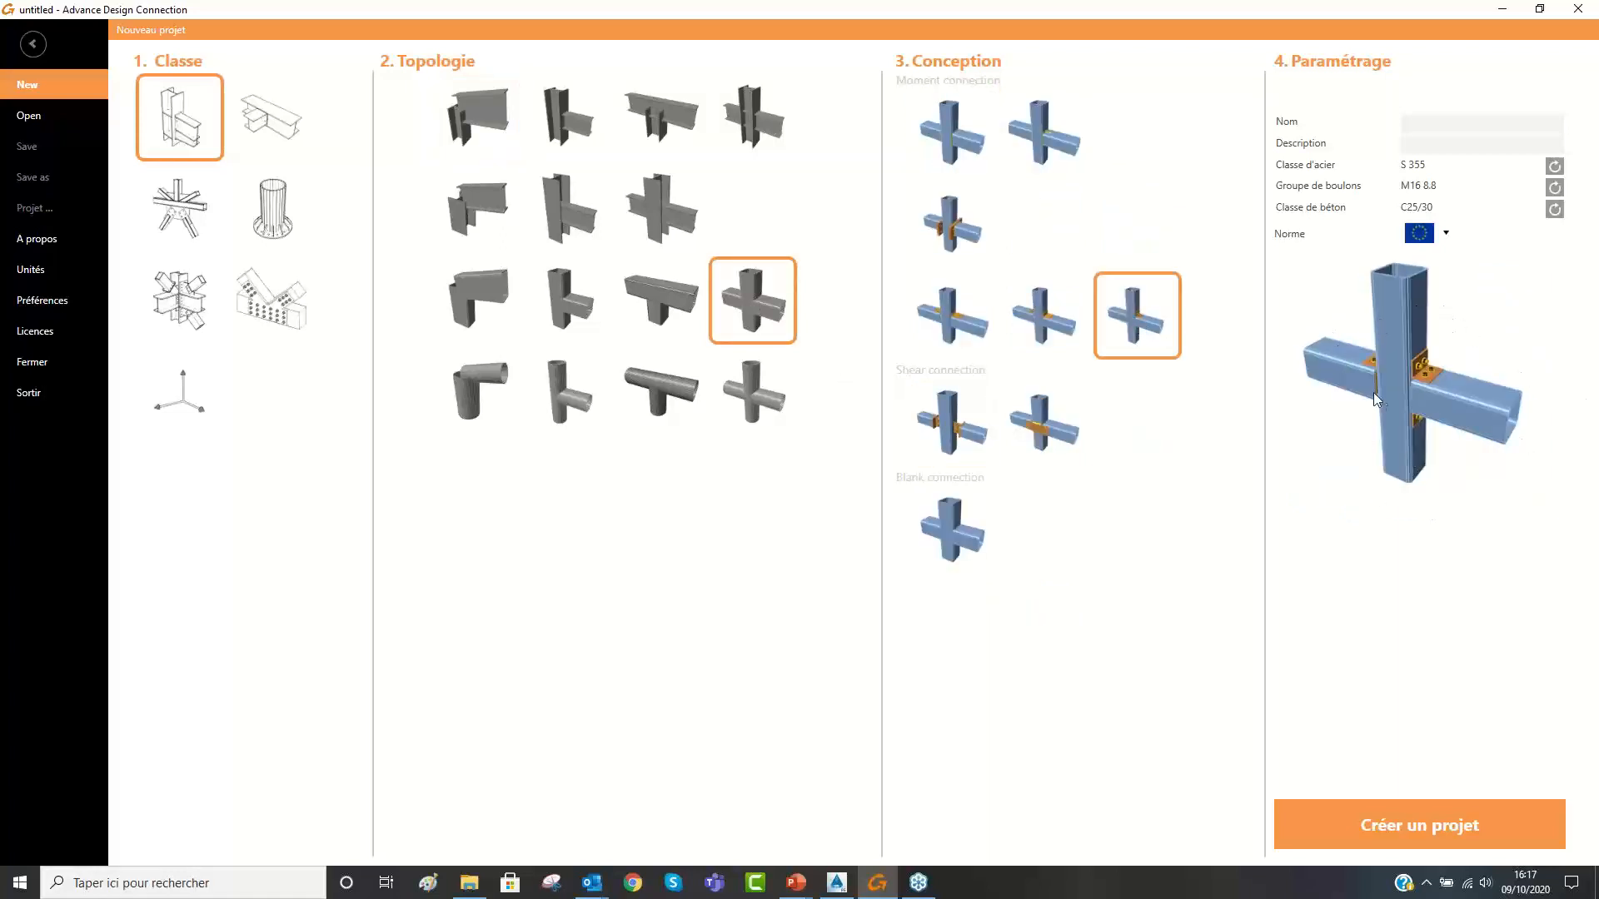
click(1038, 441)
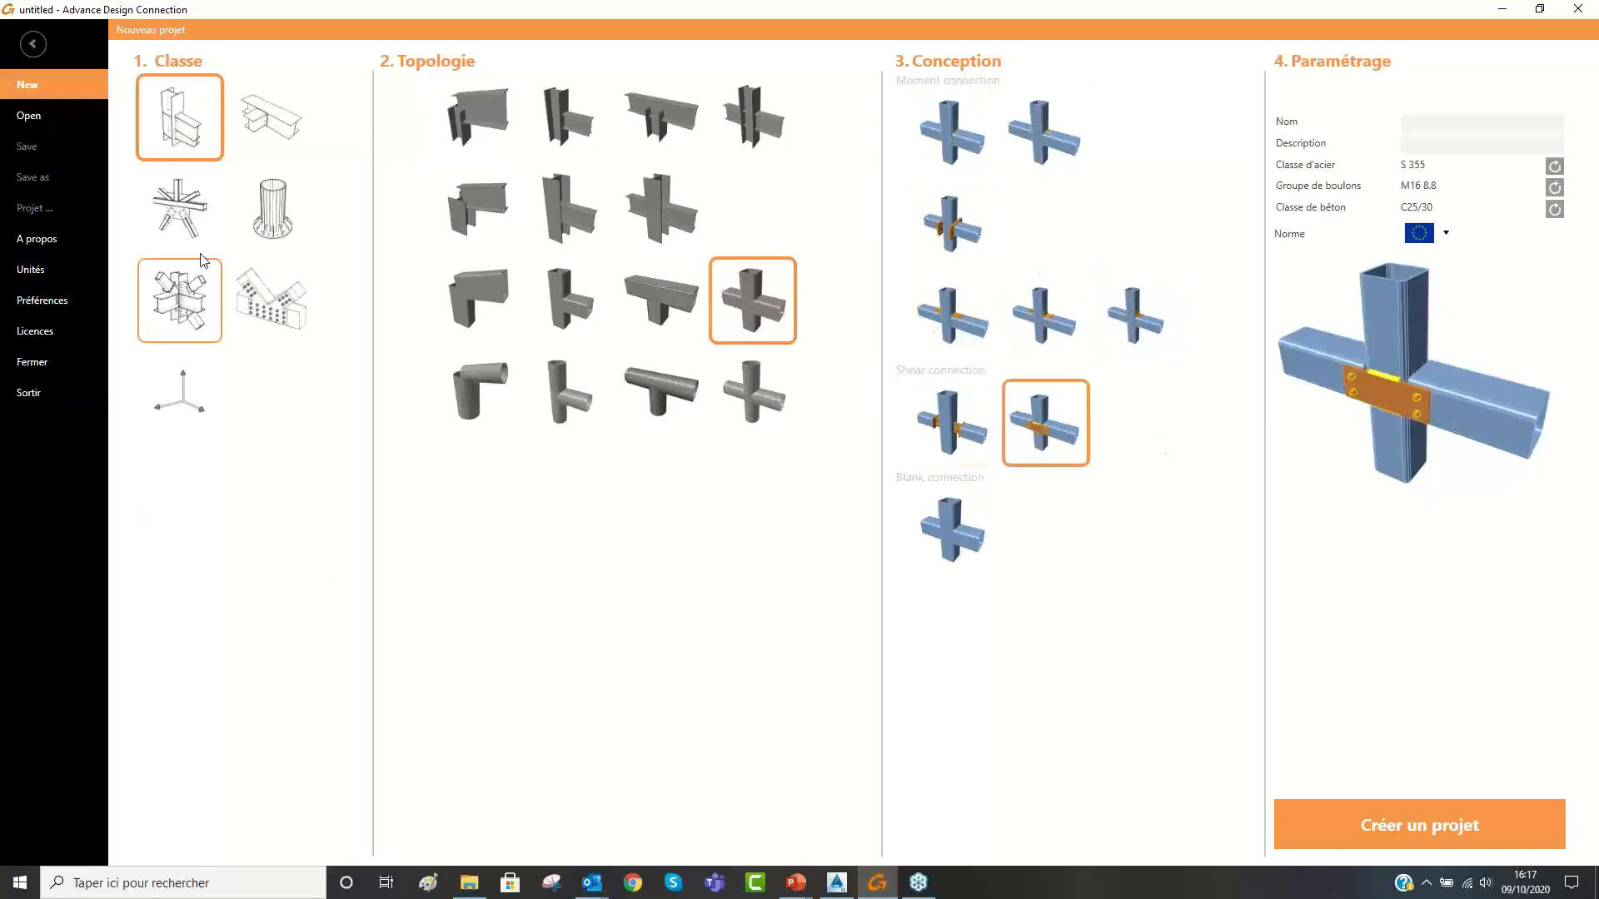
Create a project for two perpendicular I-beams, using the third shear design with the beam web bolted to a stiffener plate.
click(284, 139)
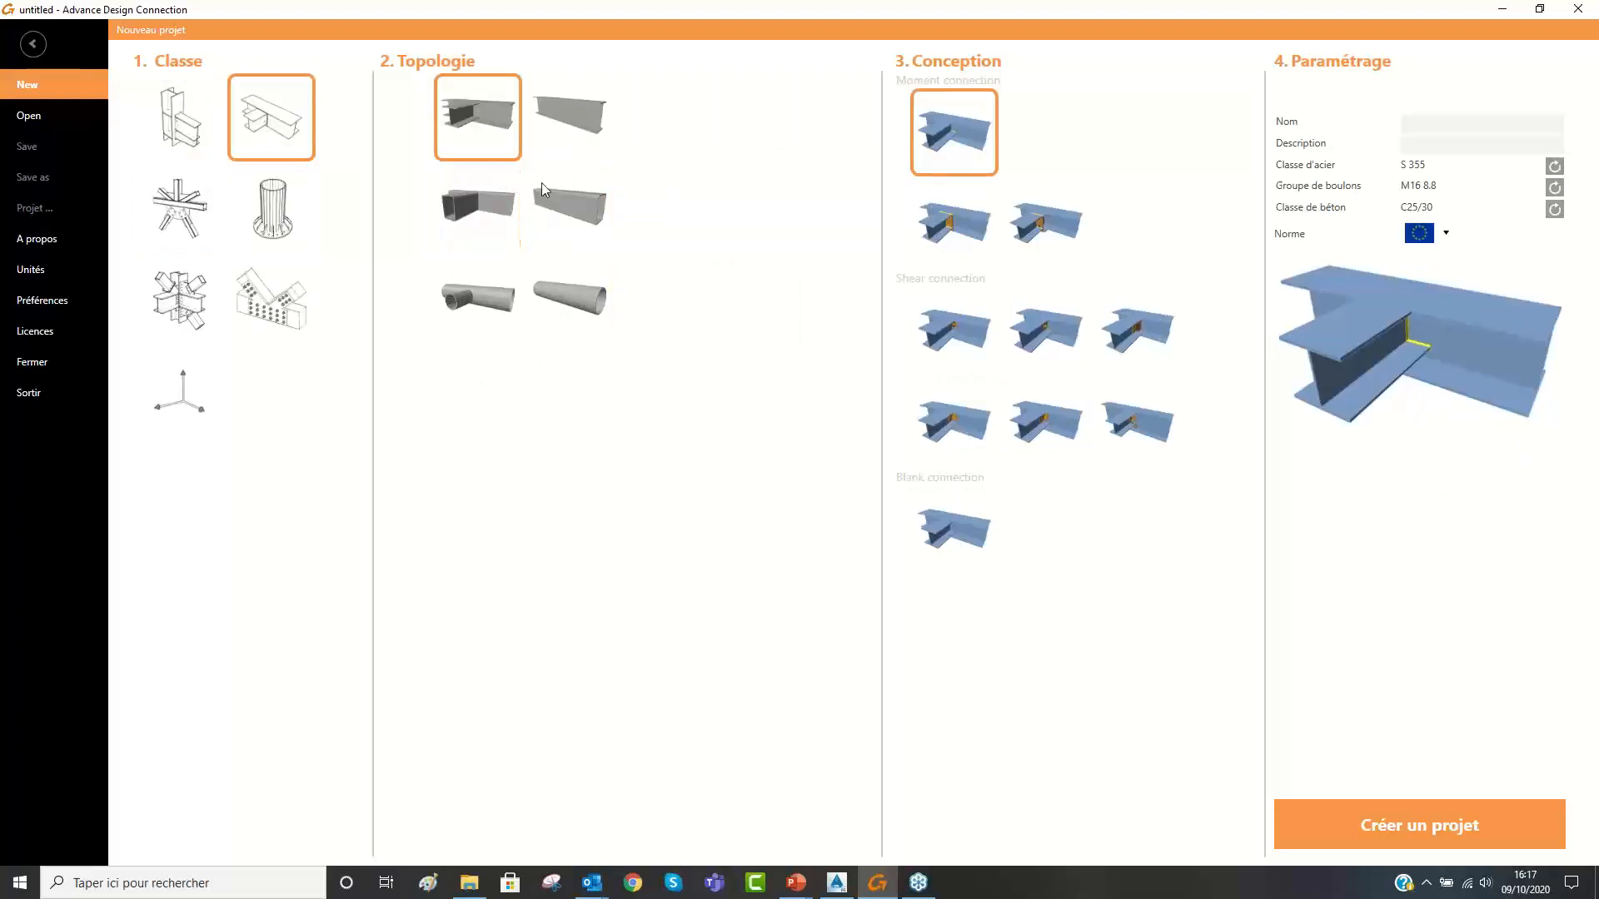
click(1155, 360)
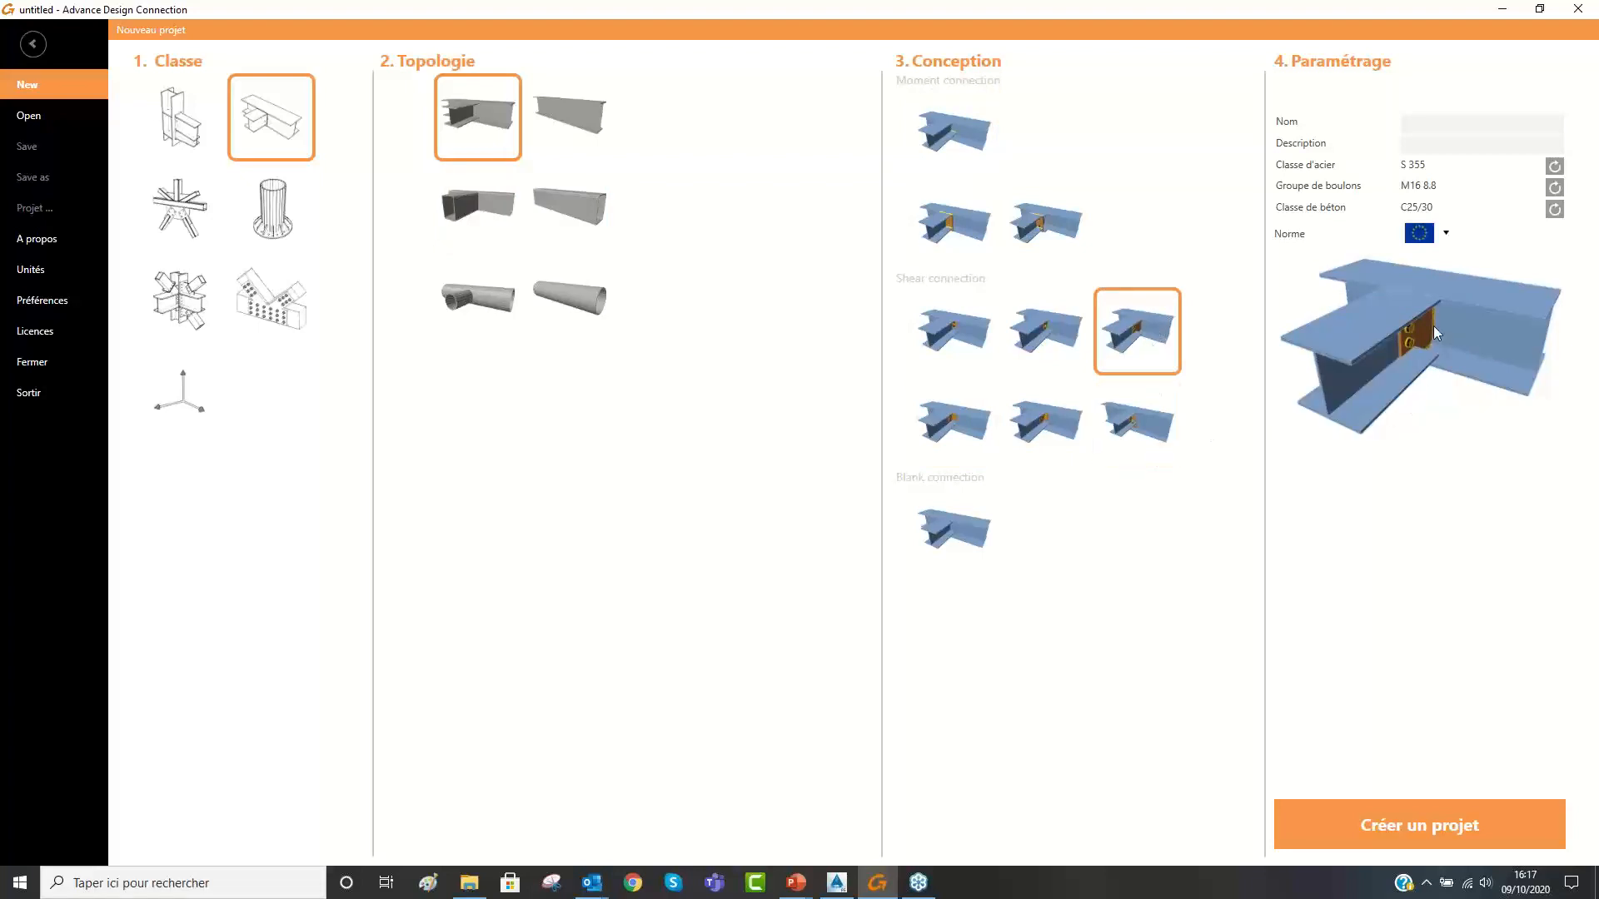
click(1146, 422)
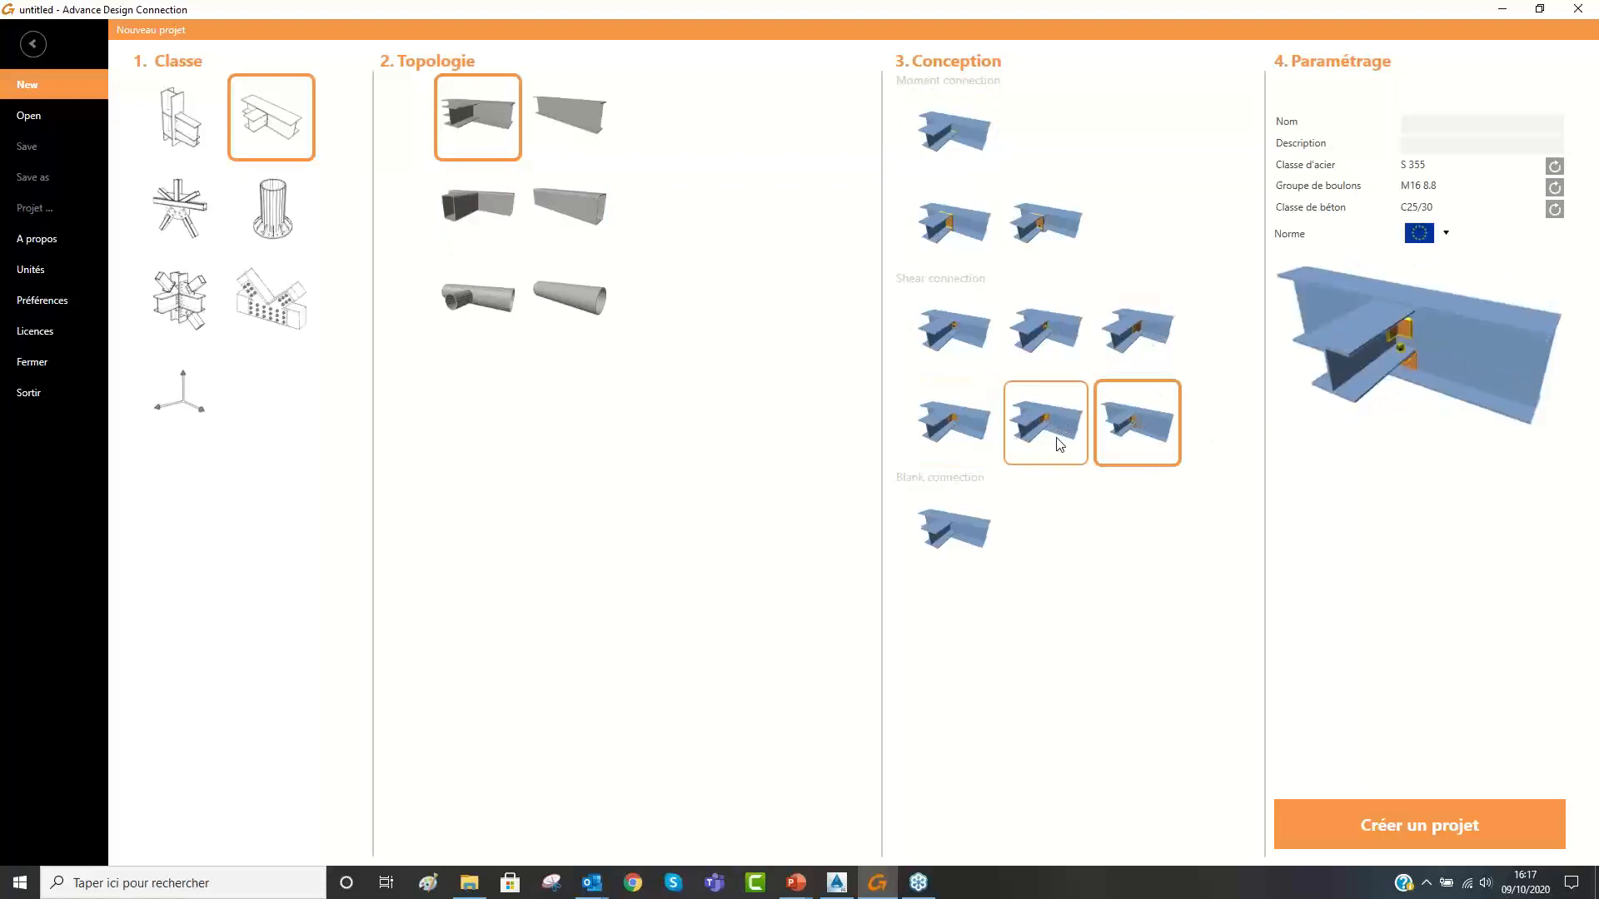
click(1151, 333)
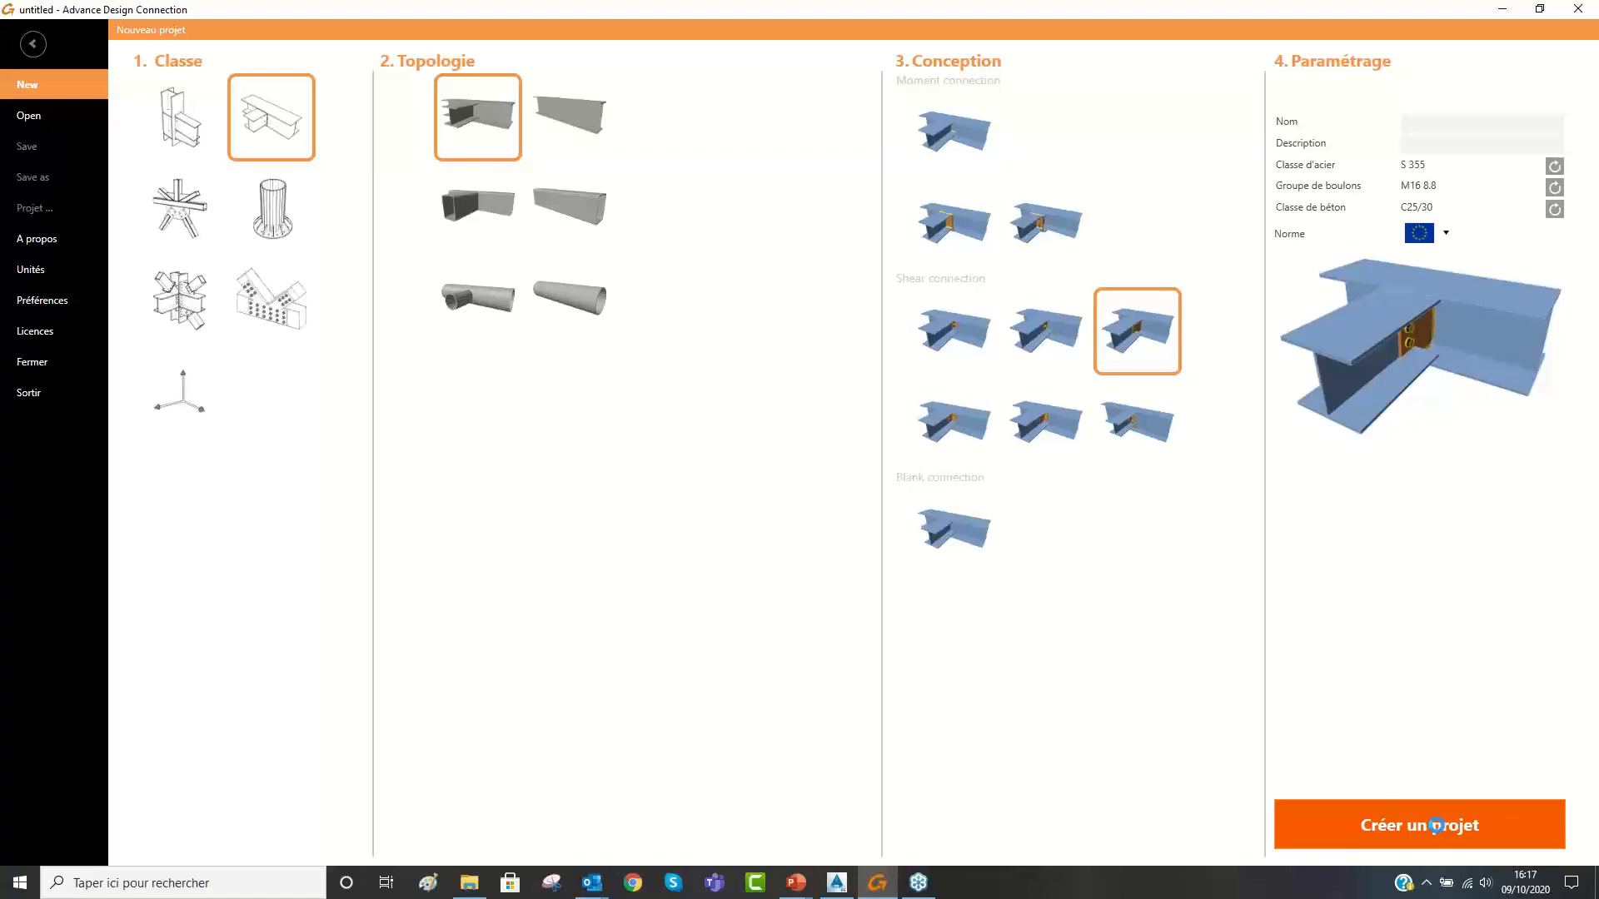
click(1435, 826)
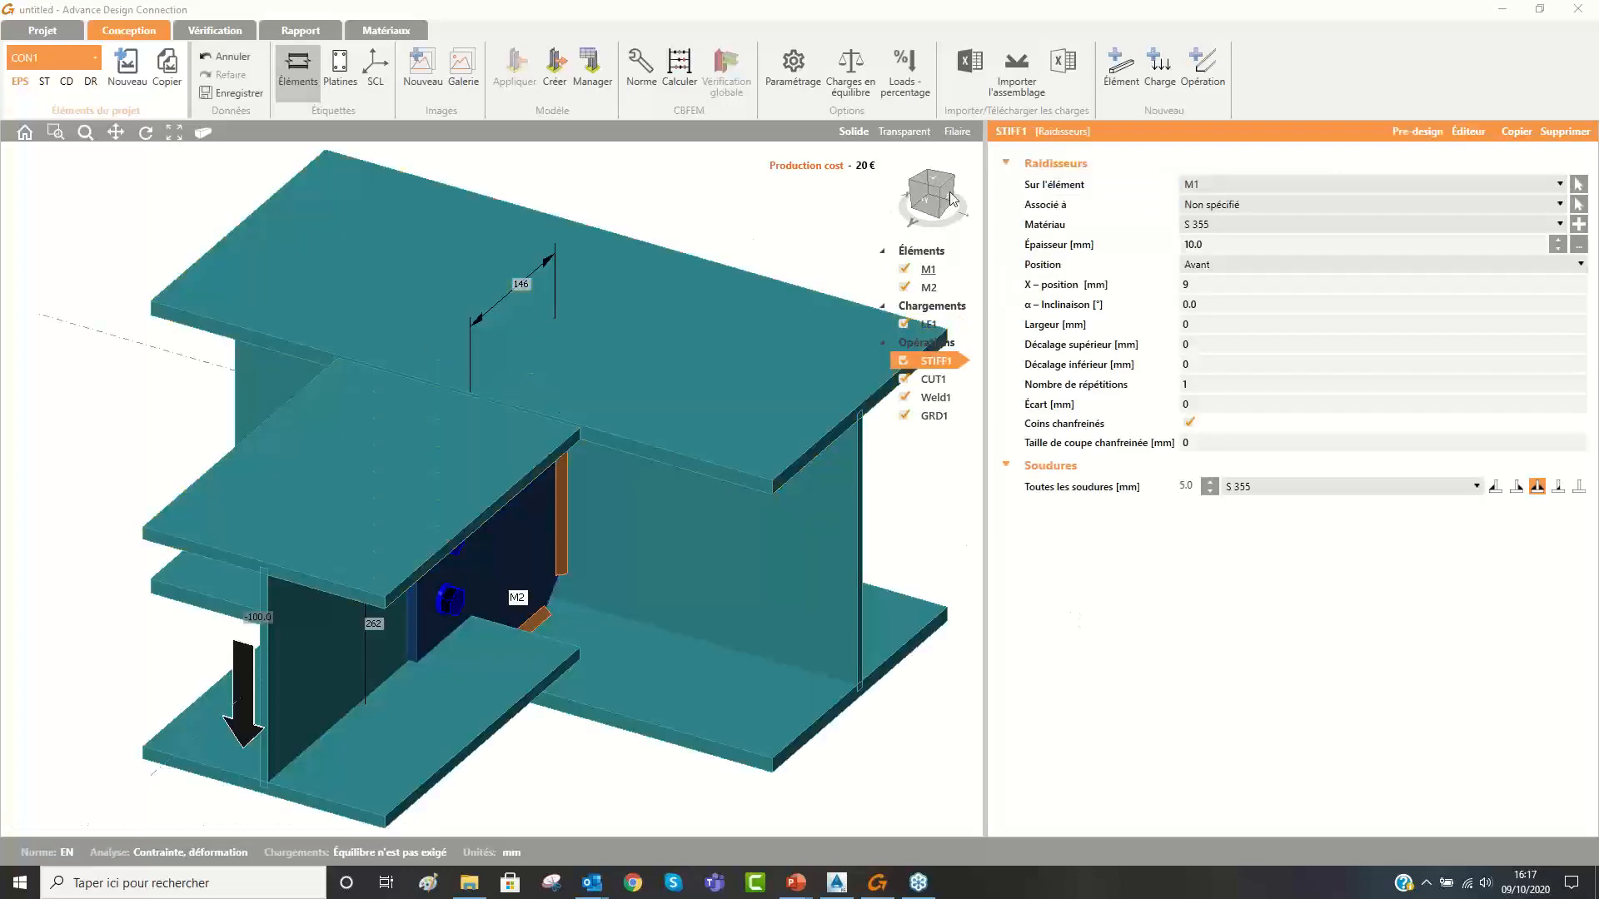
click(950, 200)
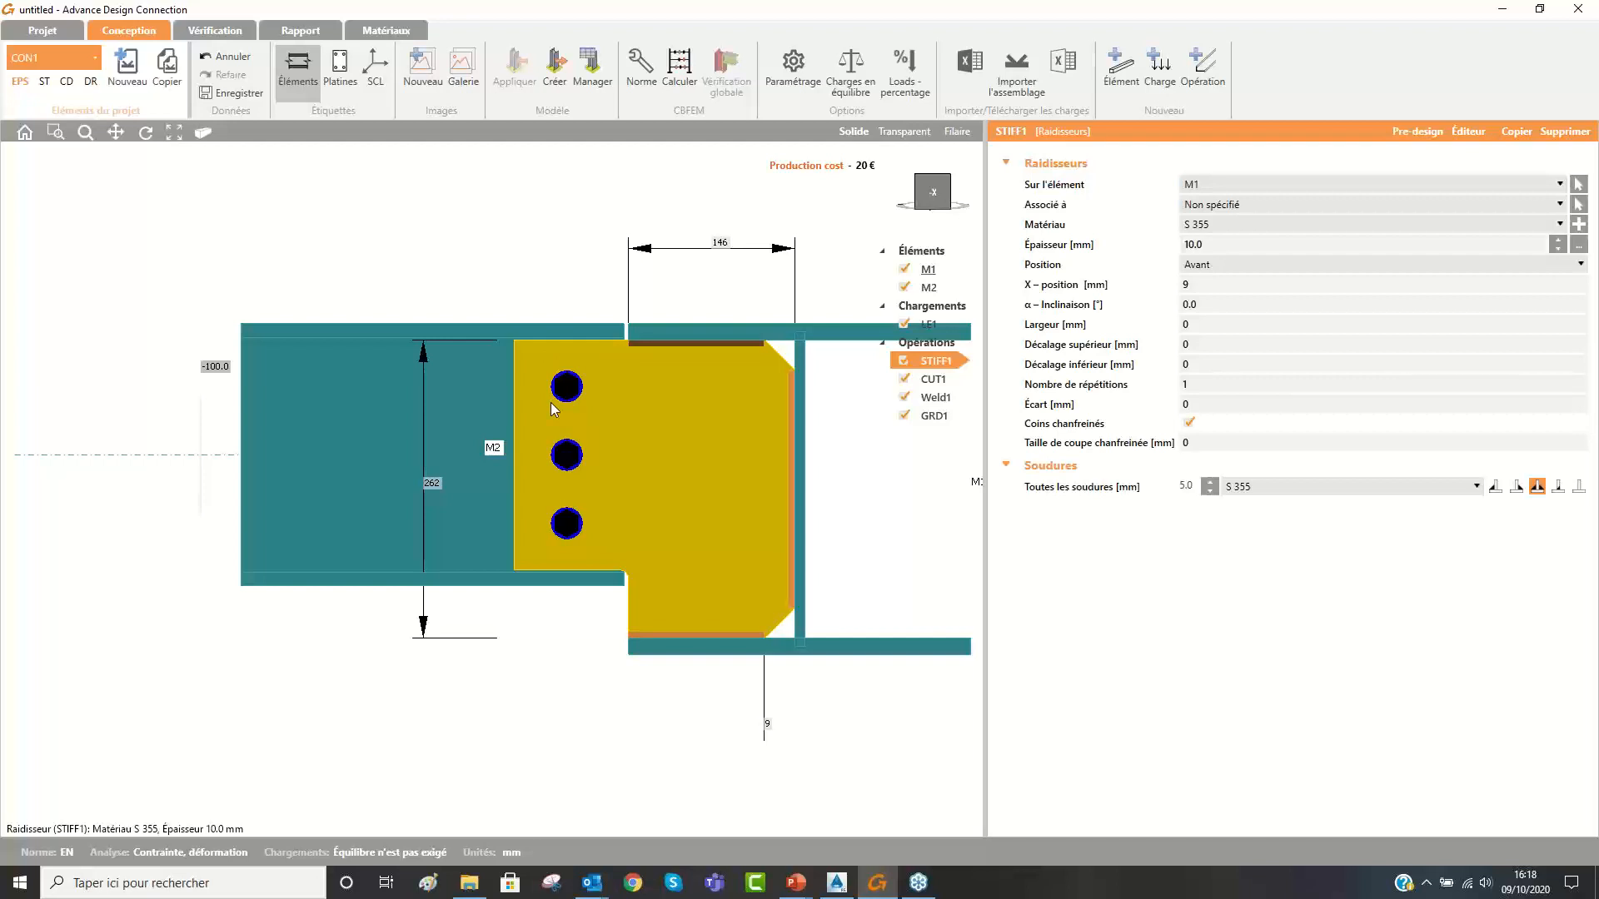
Start a new assembly in the project and preview the truss class topology with four crossing open-section members.
click(129, 69)
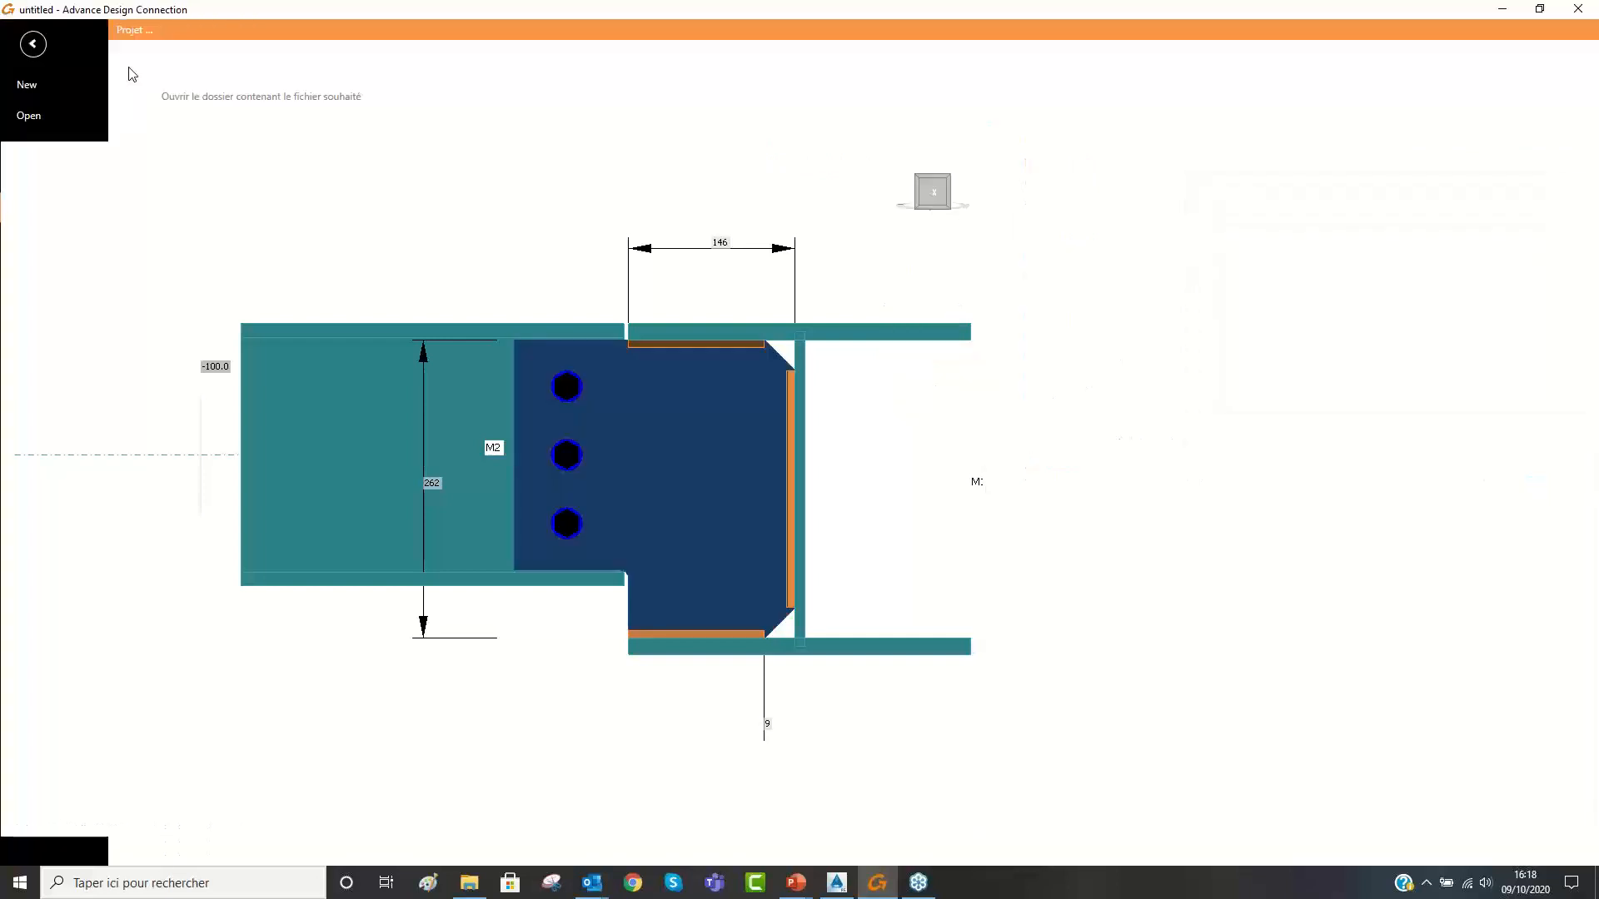
click(193, 212)
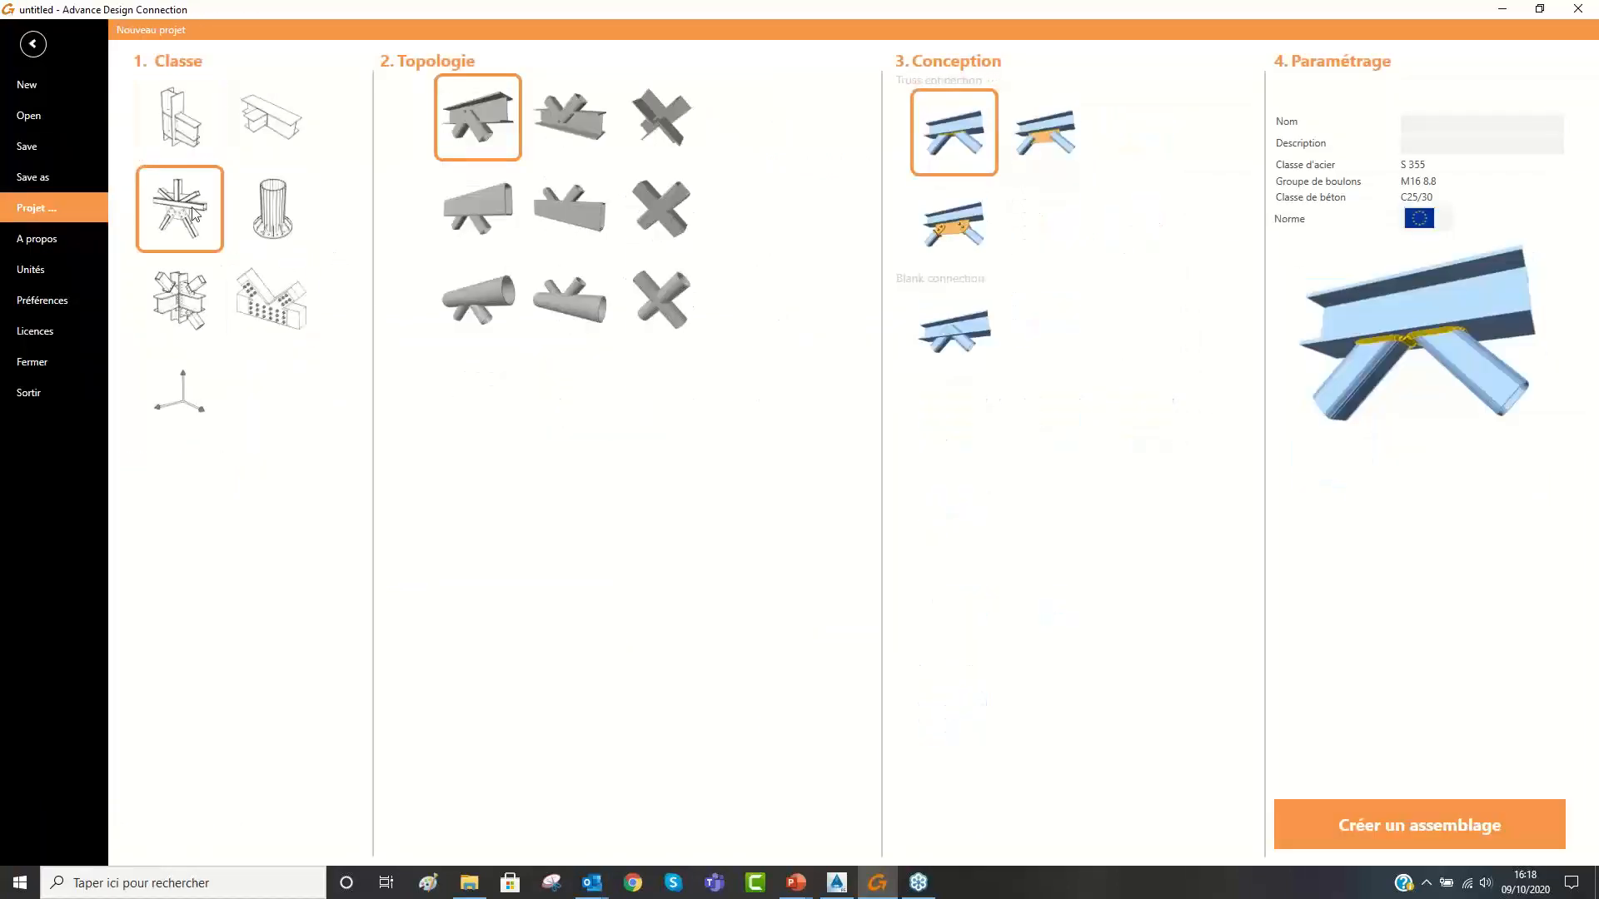
click(652, 119)
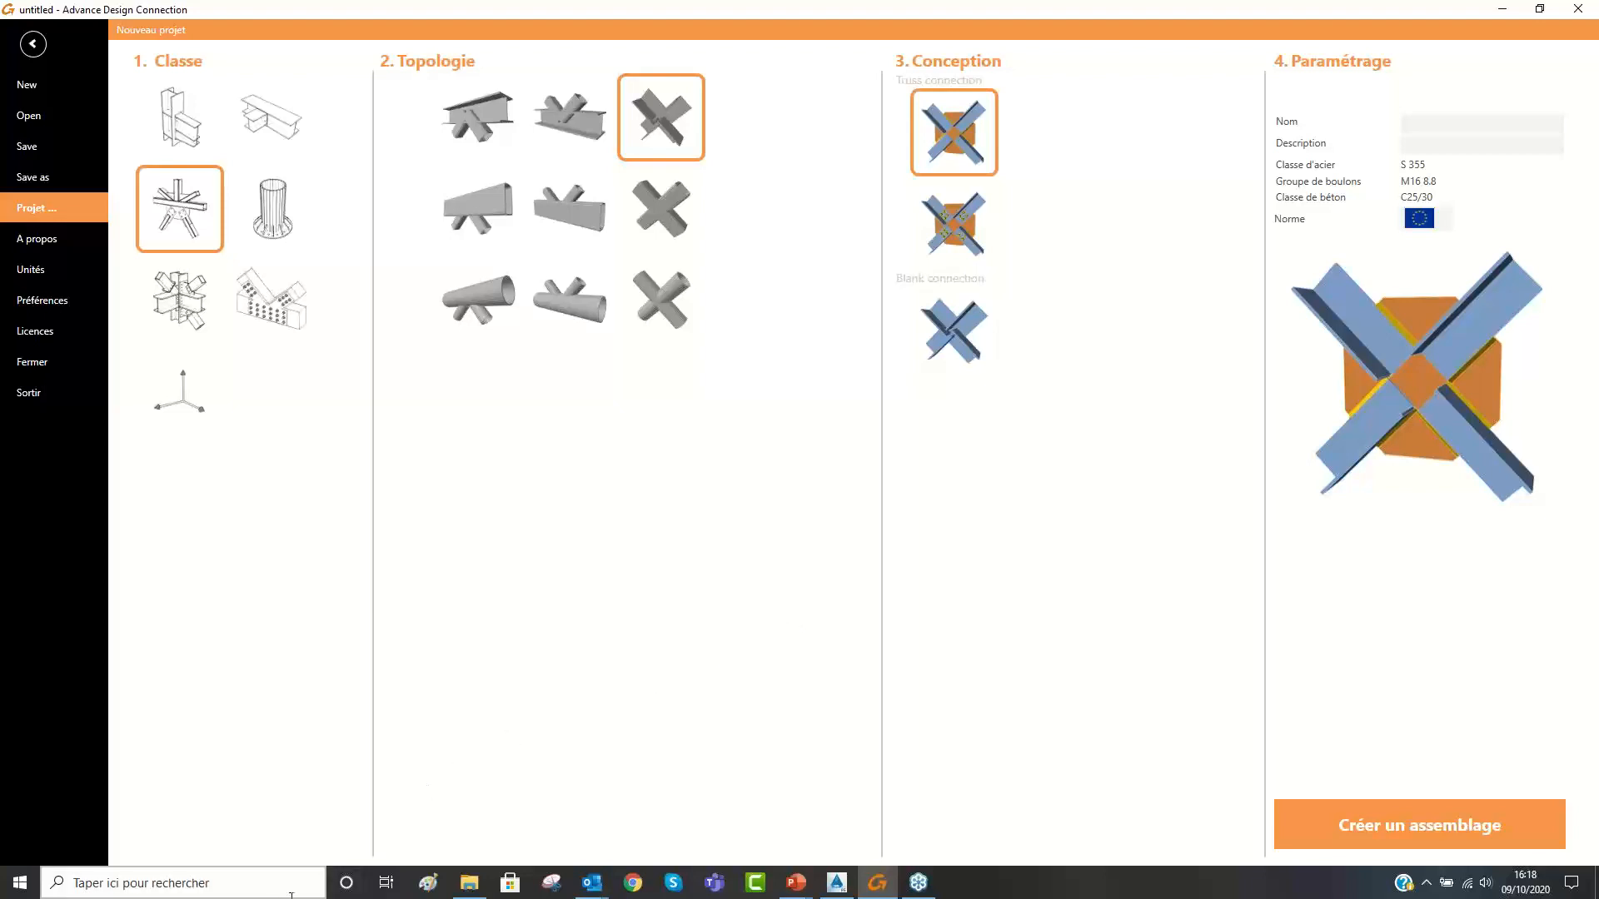
Compare moment designs for a continuous I-column with one beam and create the assembly with the end plate extended above and below.
click(191, 120)
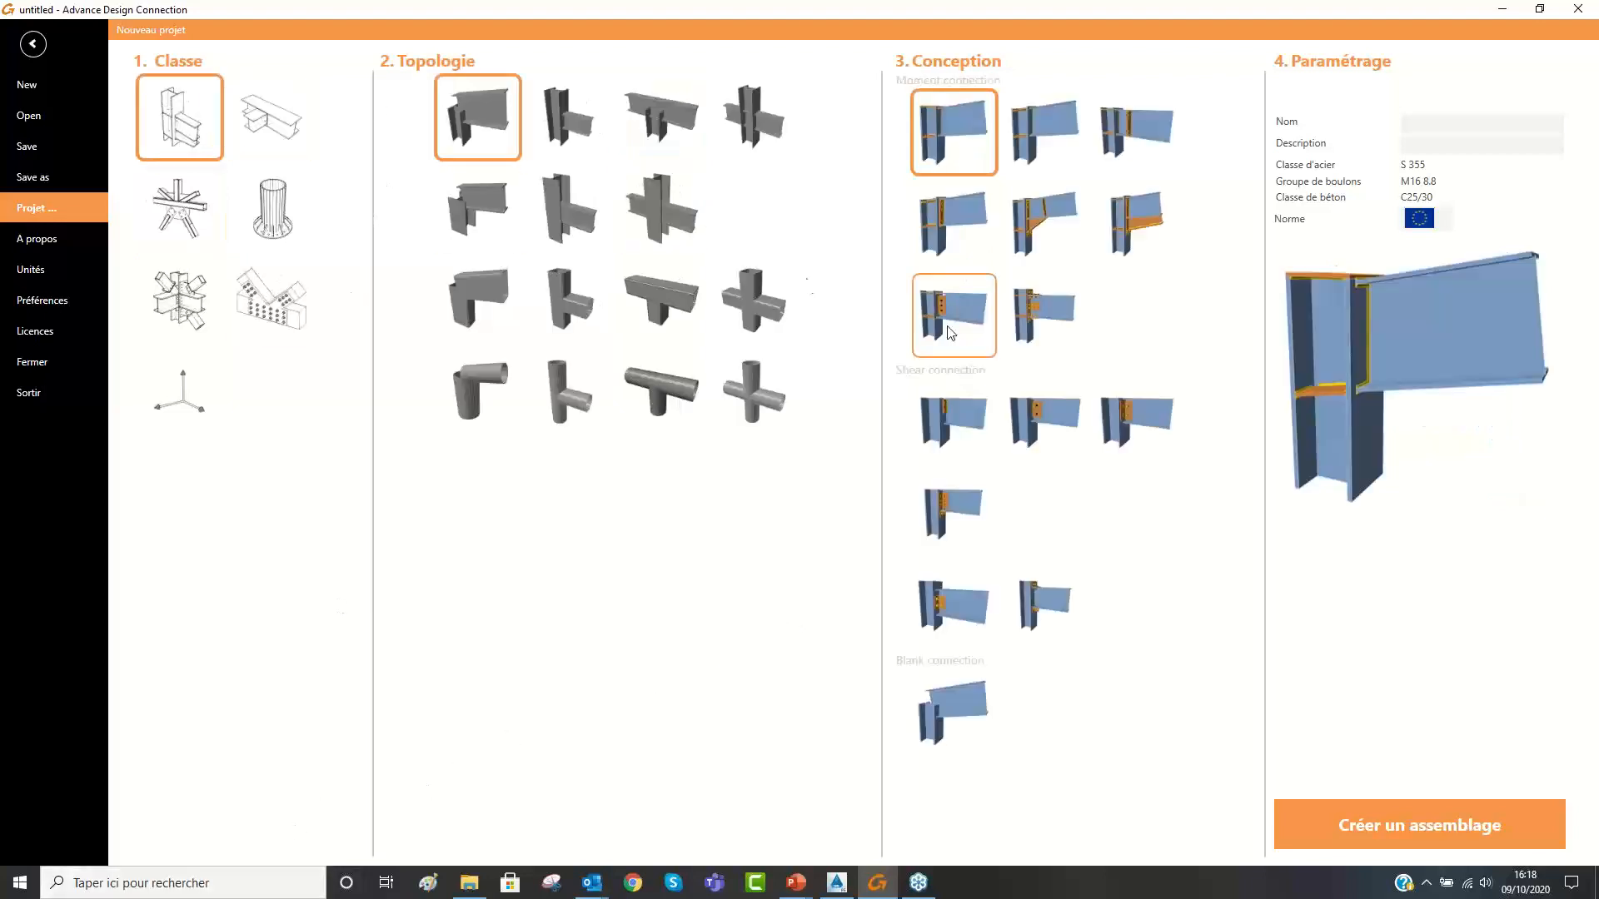
click(557, 111)
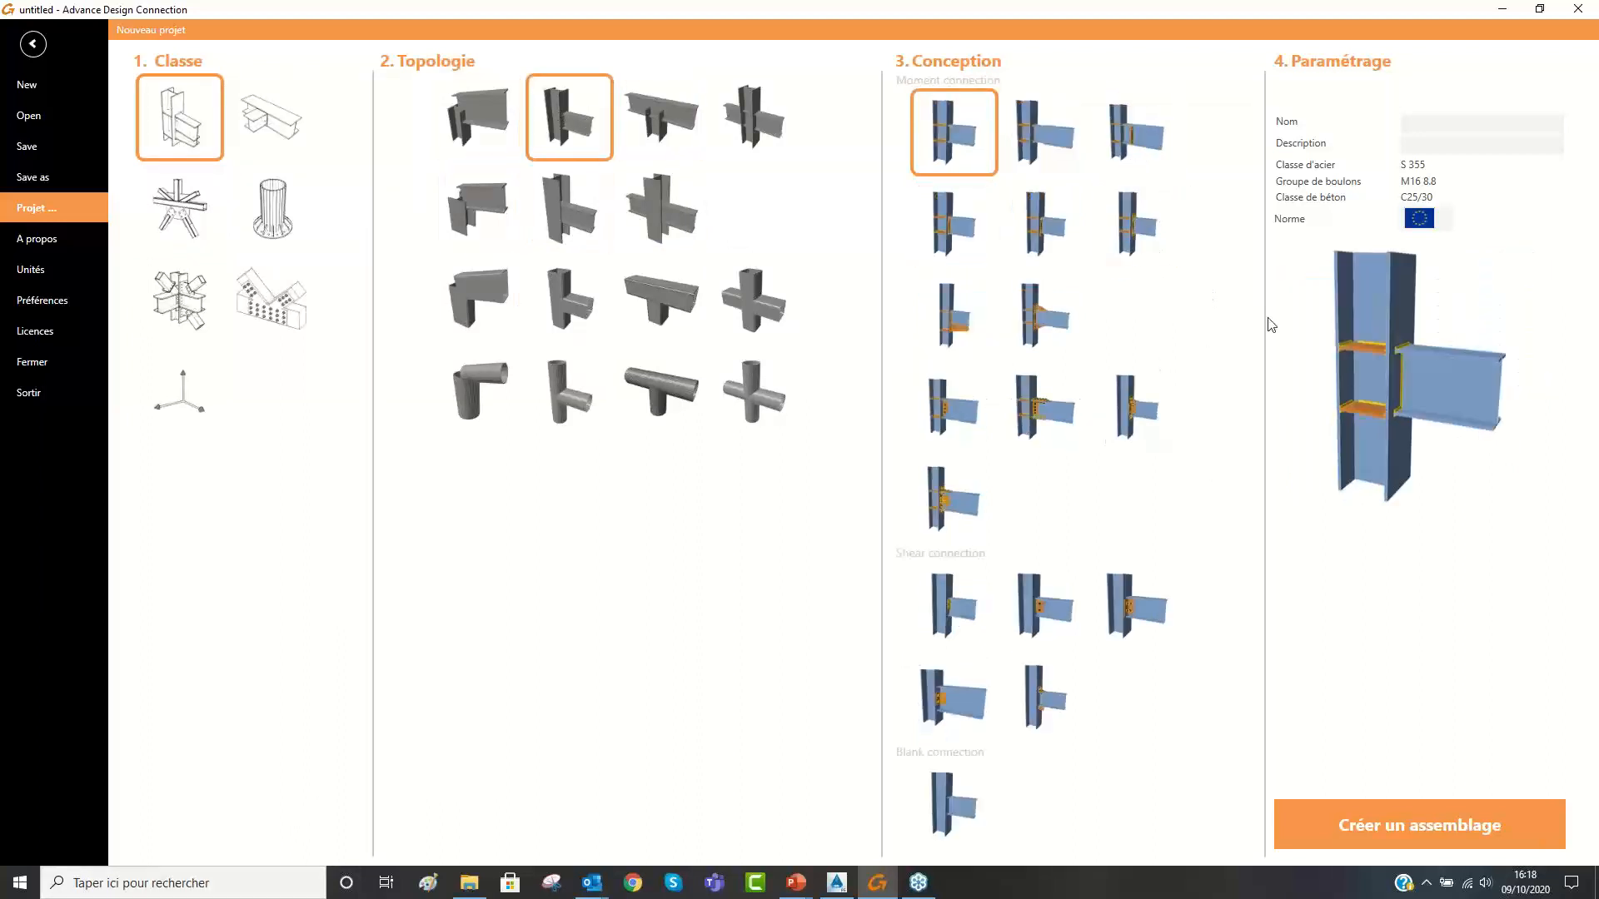
click(1052, 136)
click(1134, 160)
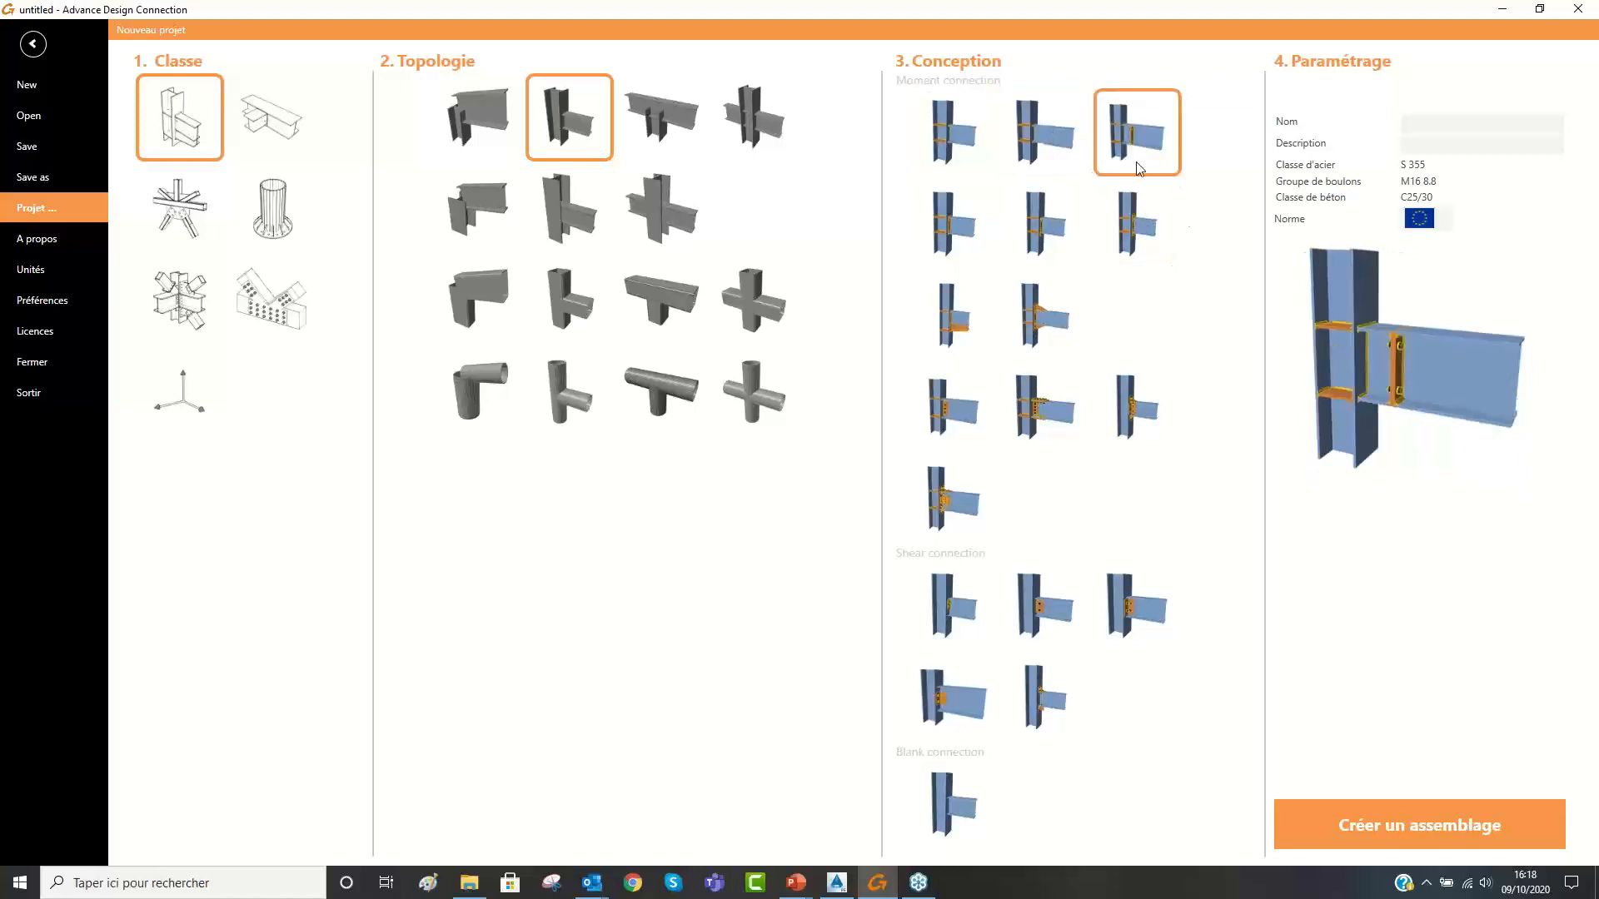
click(947, 218)
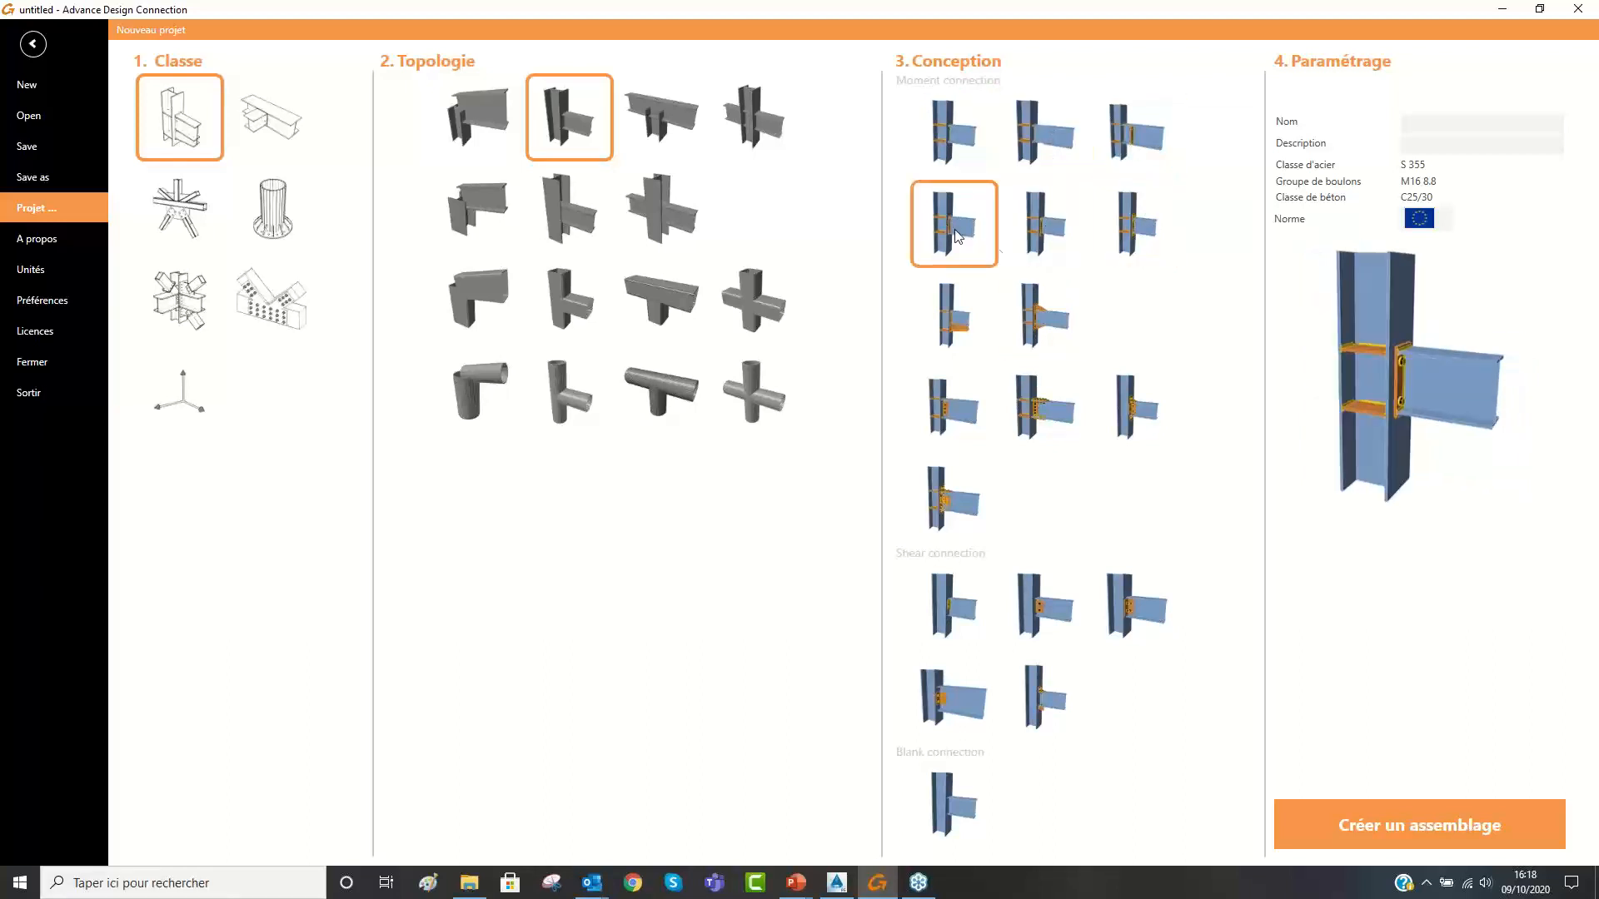
click(1054, 234)
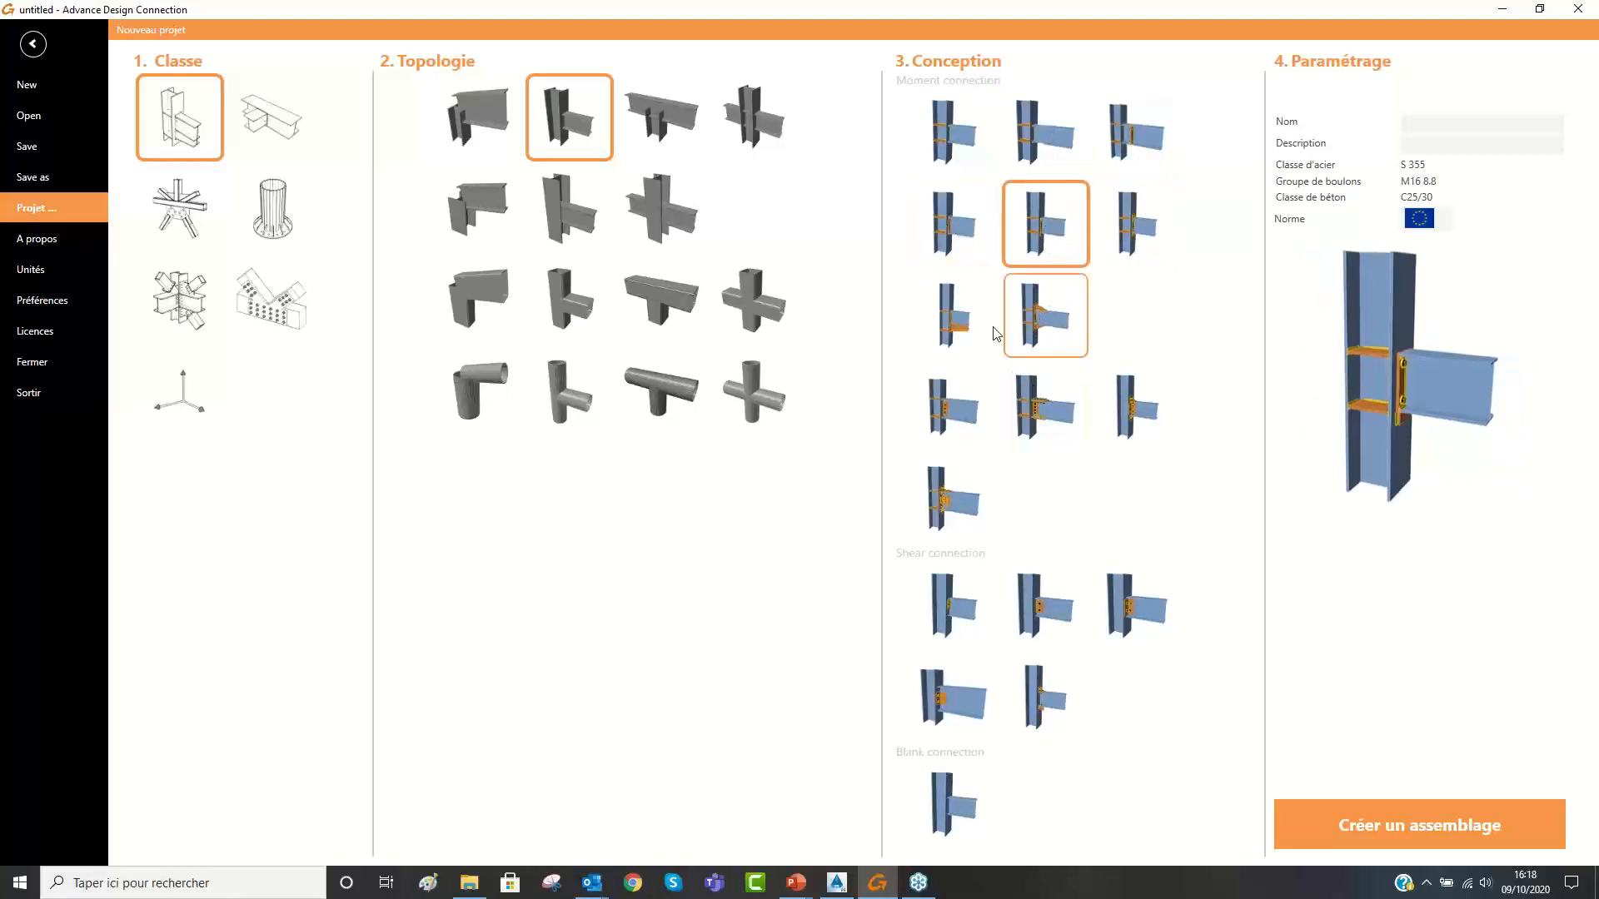
click(960, 329)
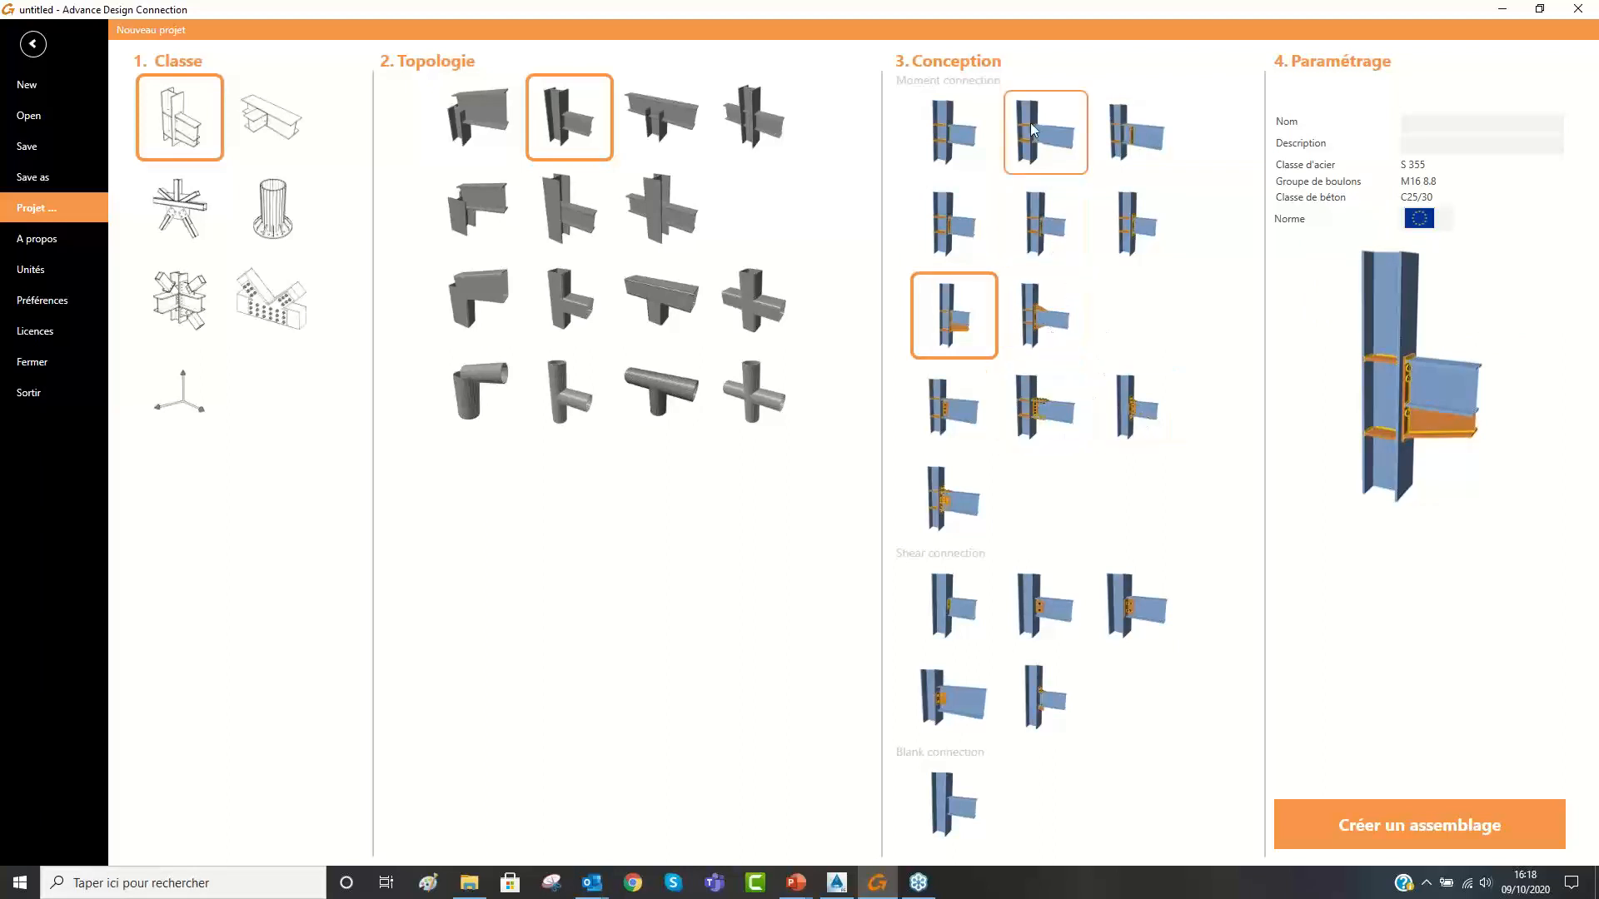
click(1136, 240)
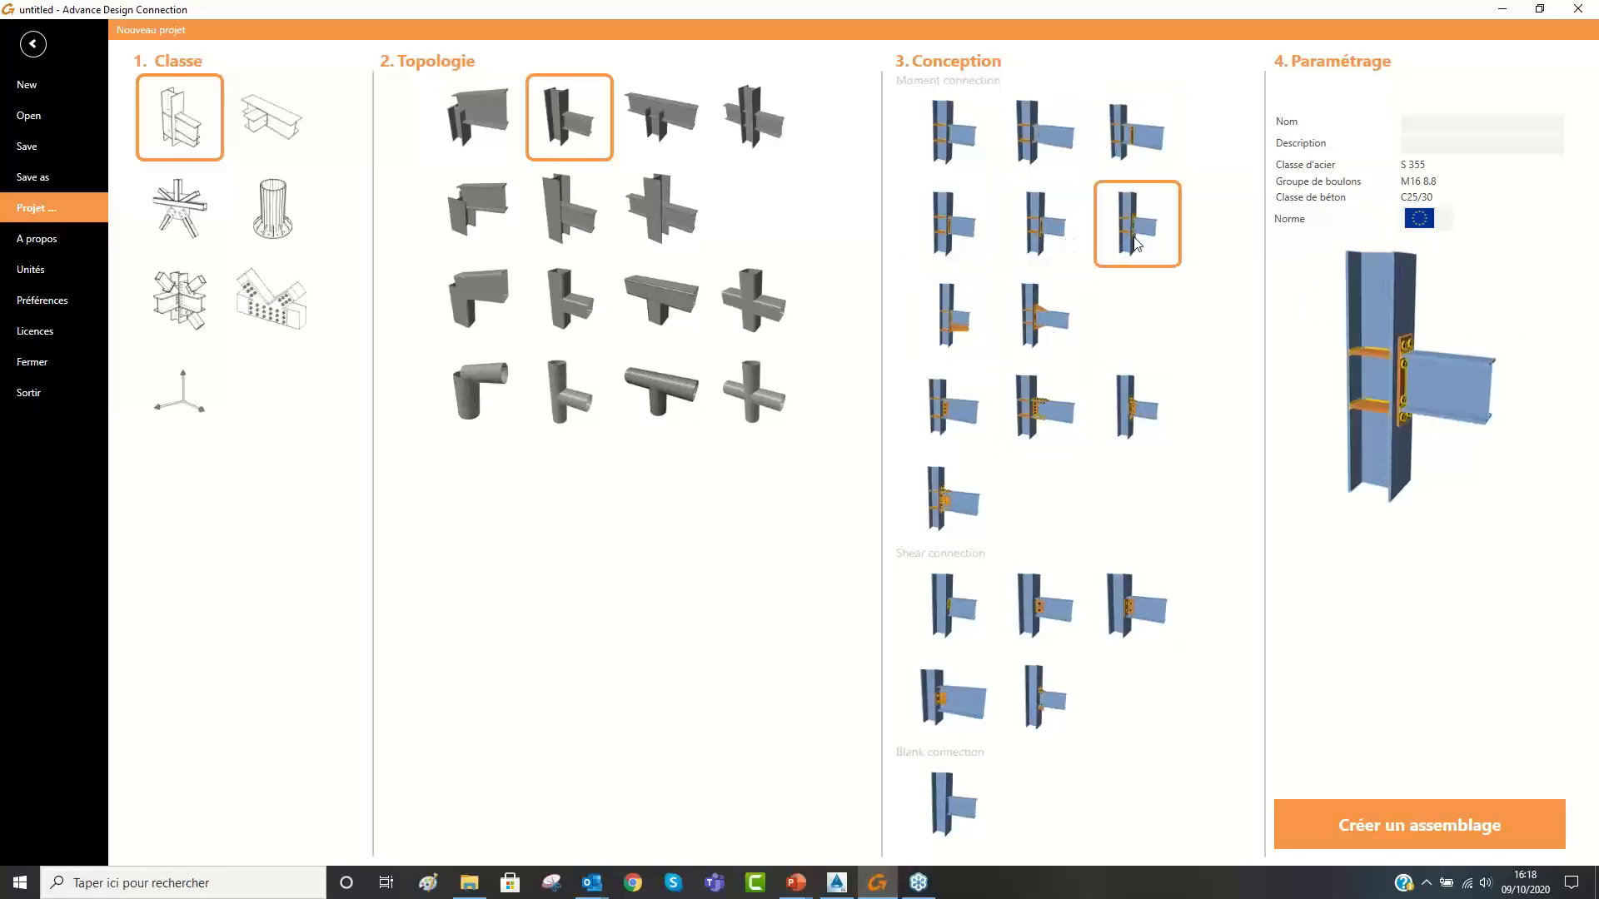
click(1450, 827)
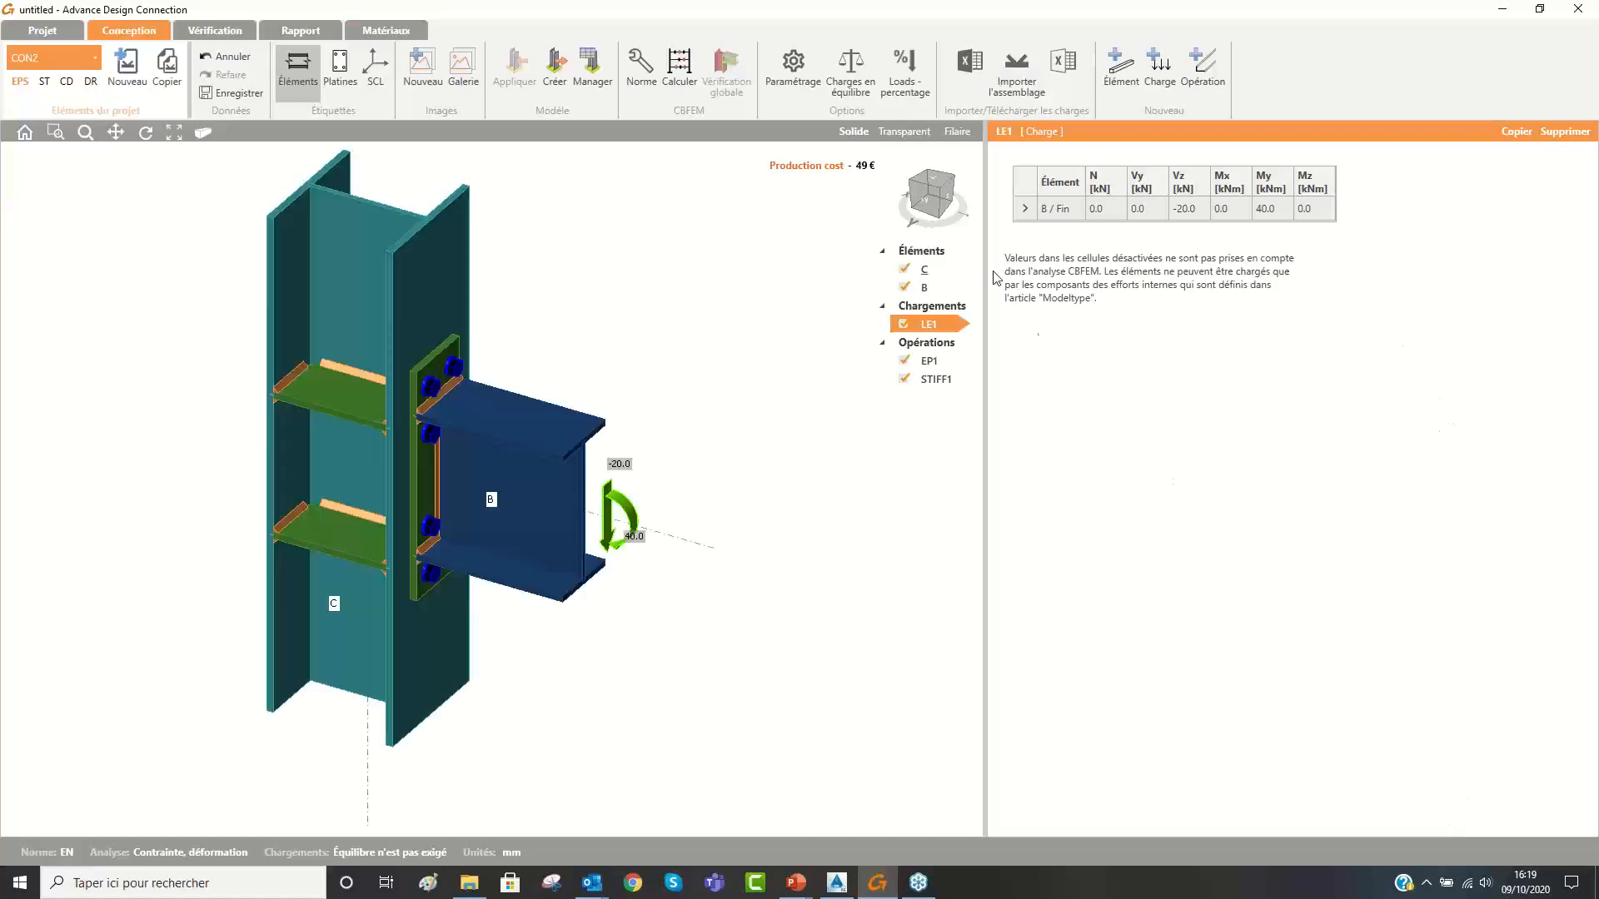
Add a separate S 355 steel grade entry to the steel parts cost settings.
click(861, 169)
click(791, 87)
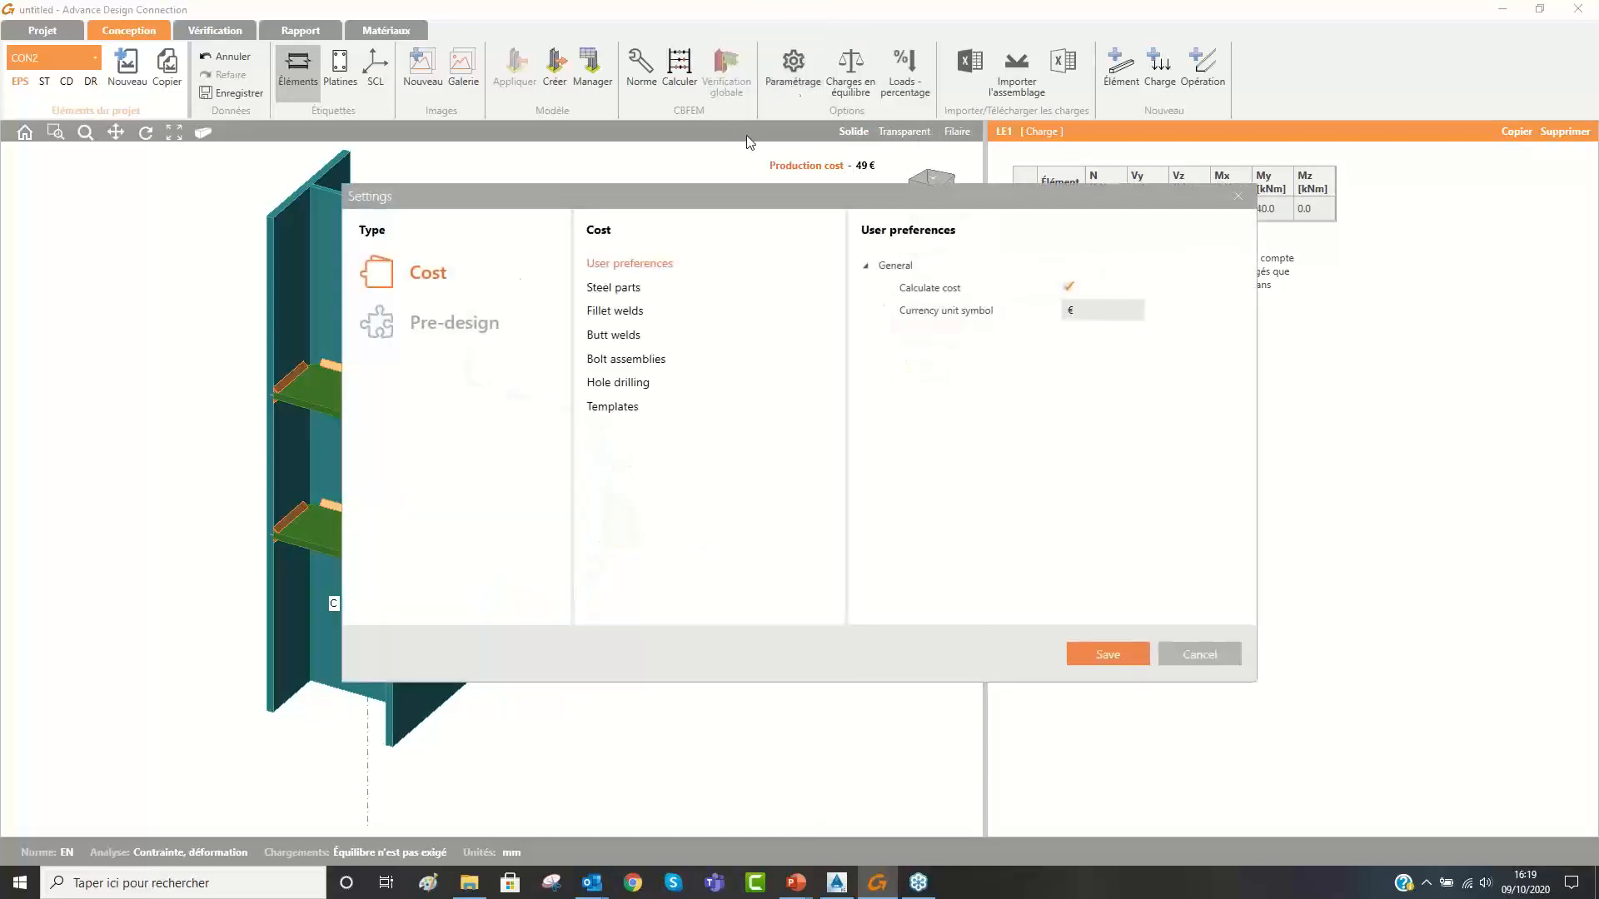
click(433, 309)
click(423, 279)
click(599, 291)
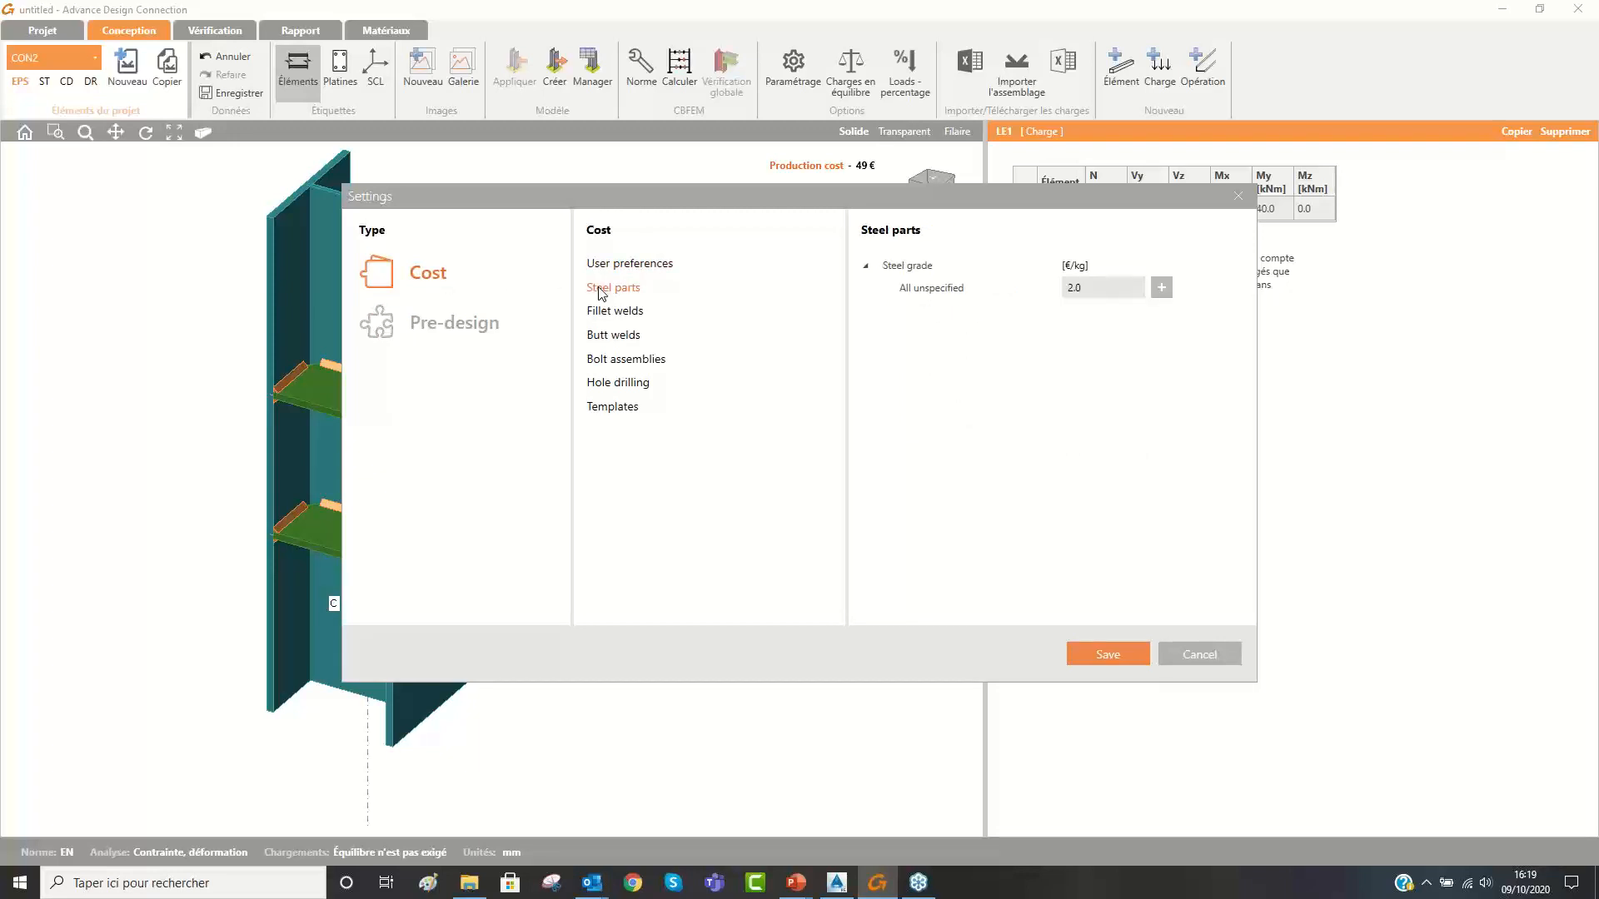
click(1045, 288)
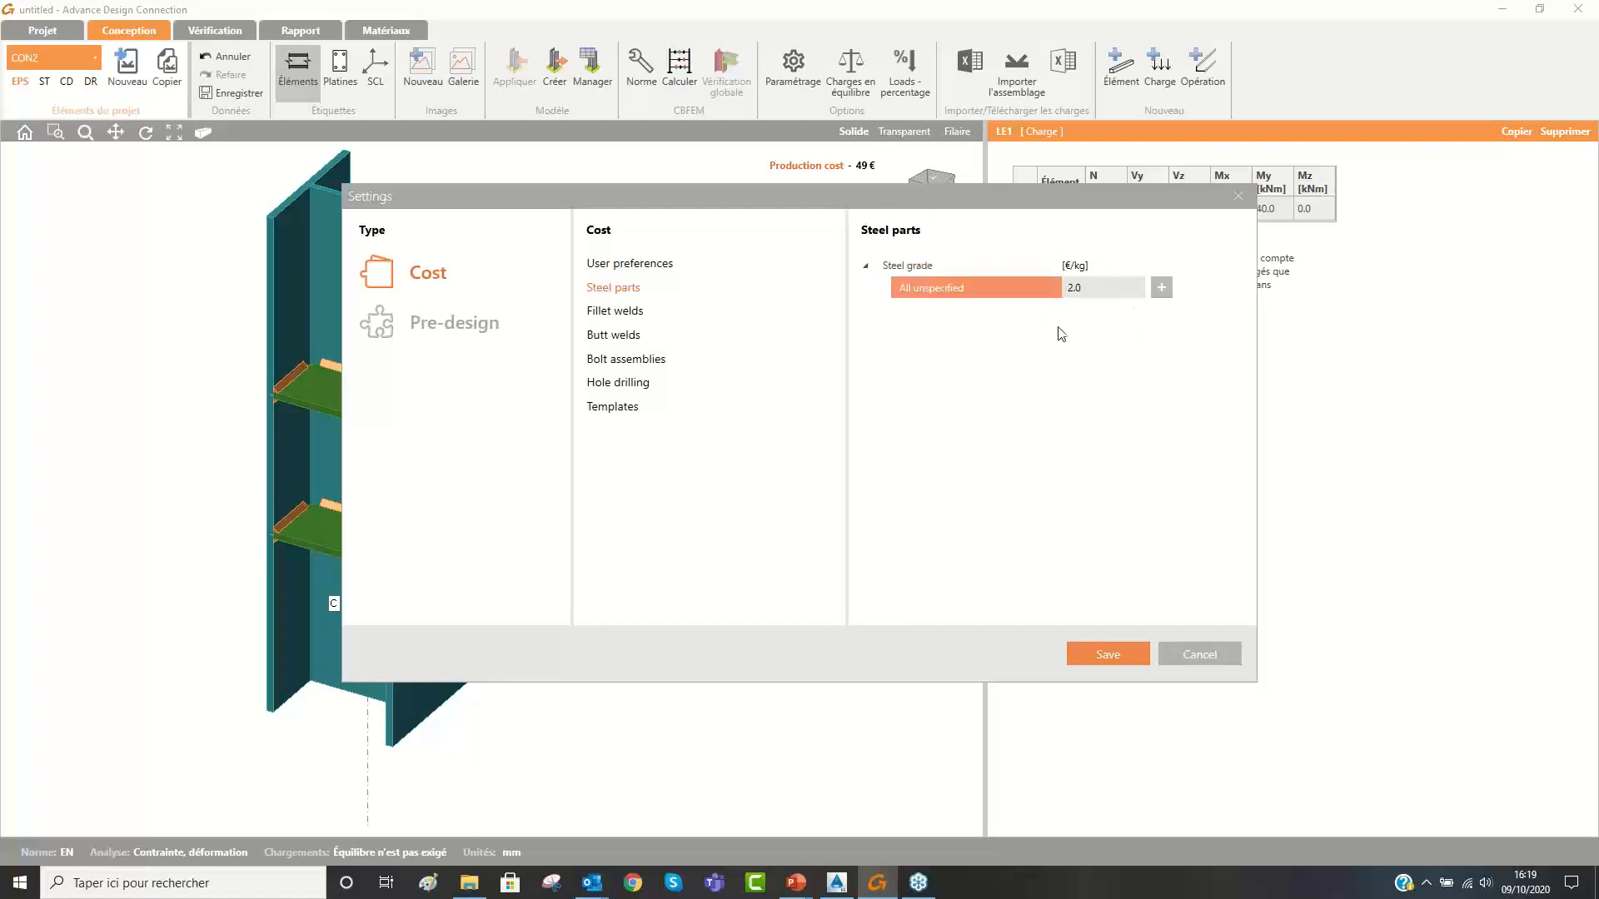
click(1163, 288)
click(737, 341)
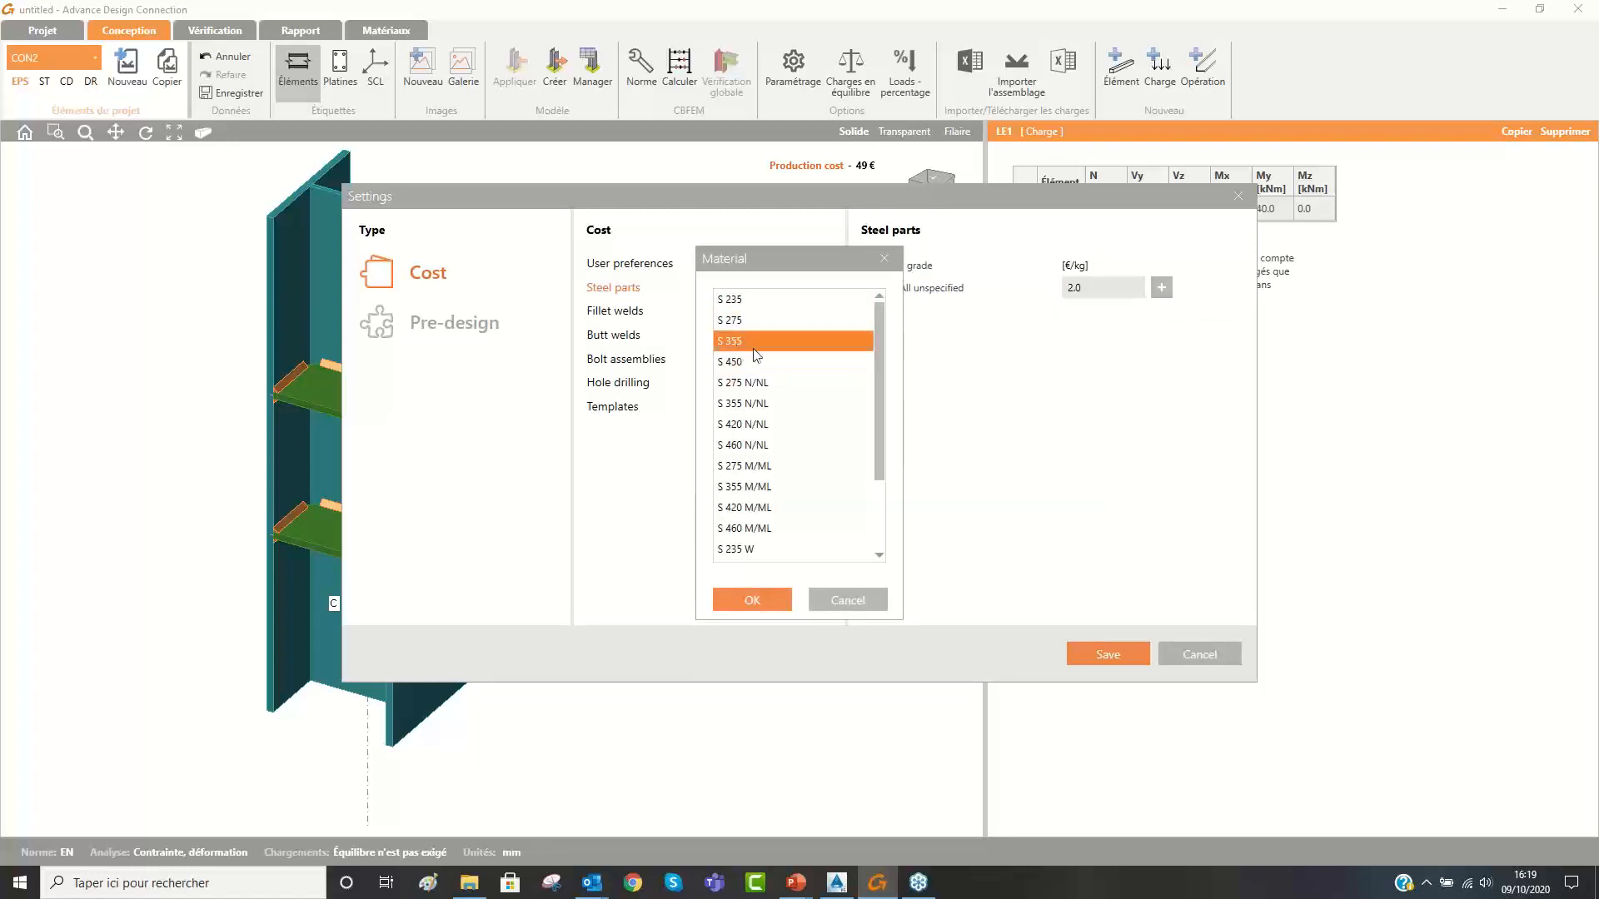
click(757, 599)
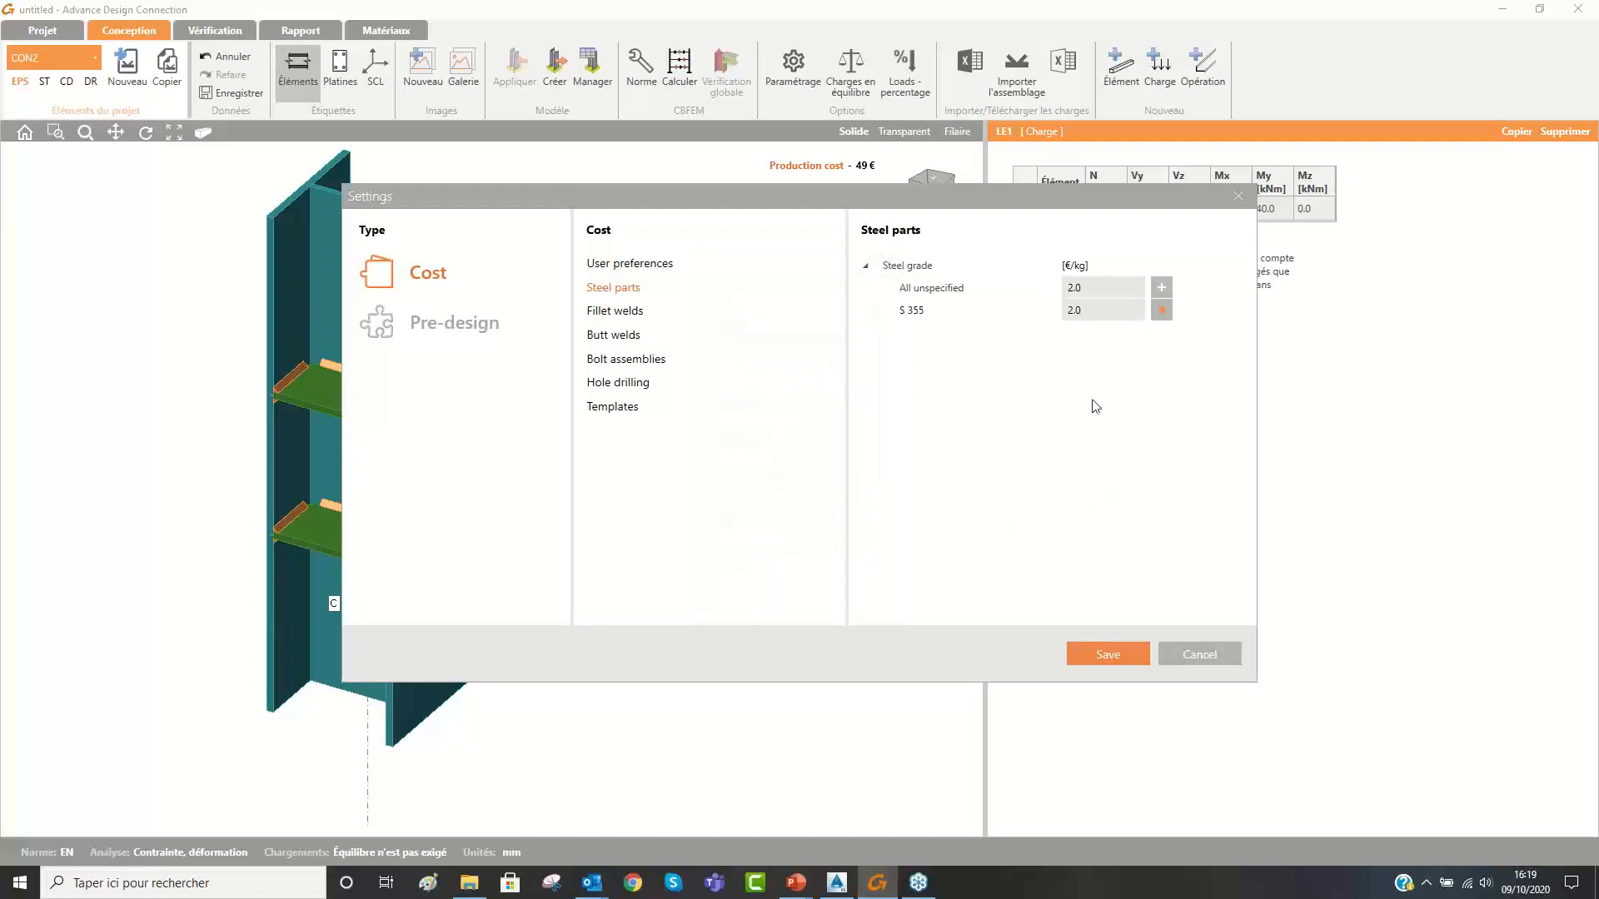
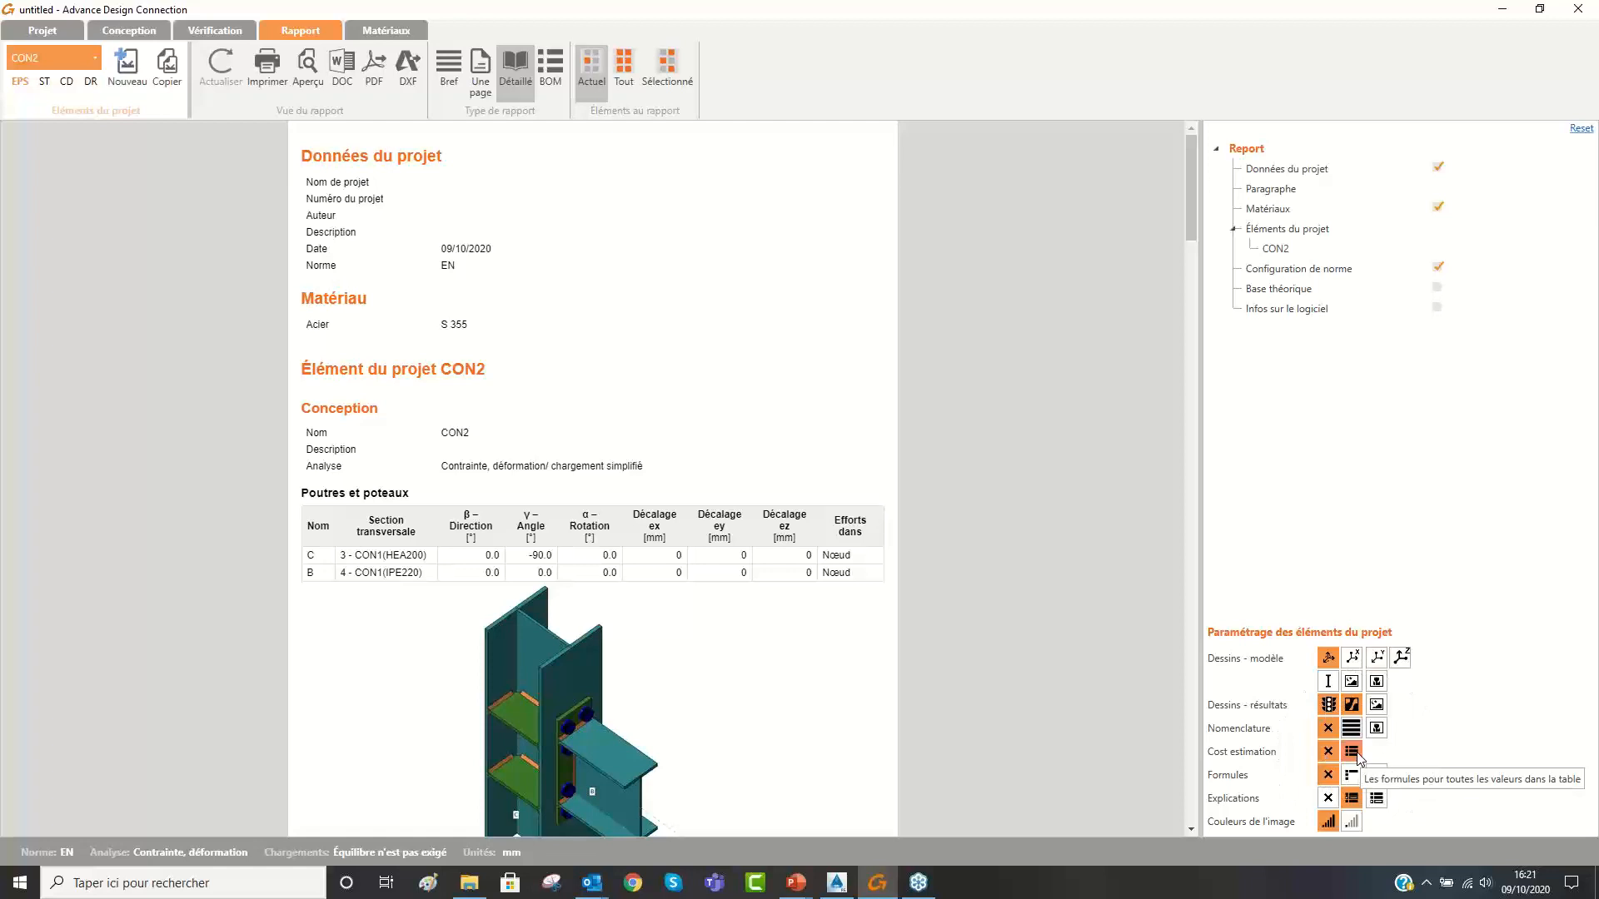
Include the cost estimation table in the detailed CON2 report, refresh the report and look through its results.
click(1351, 754)
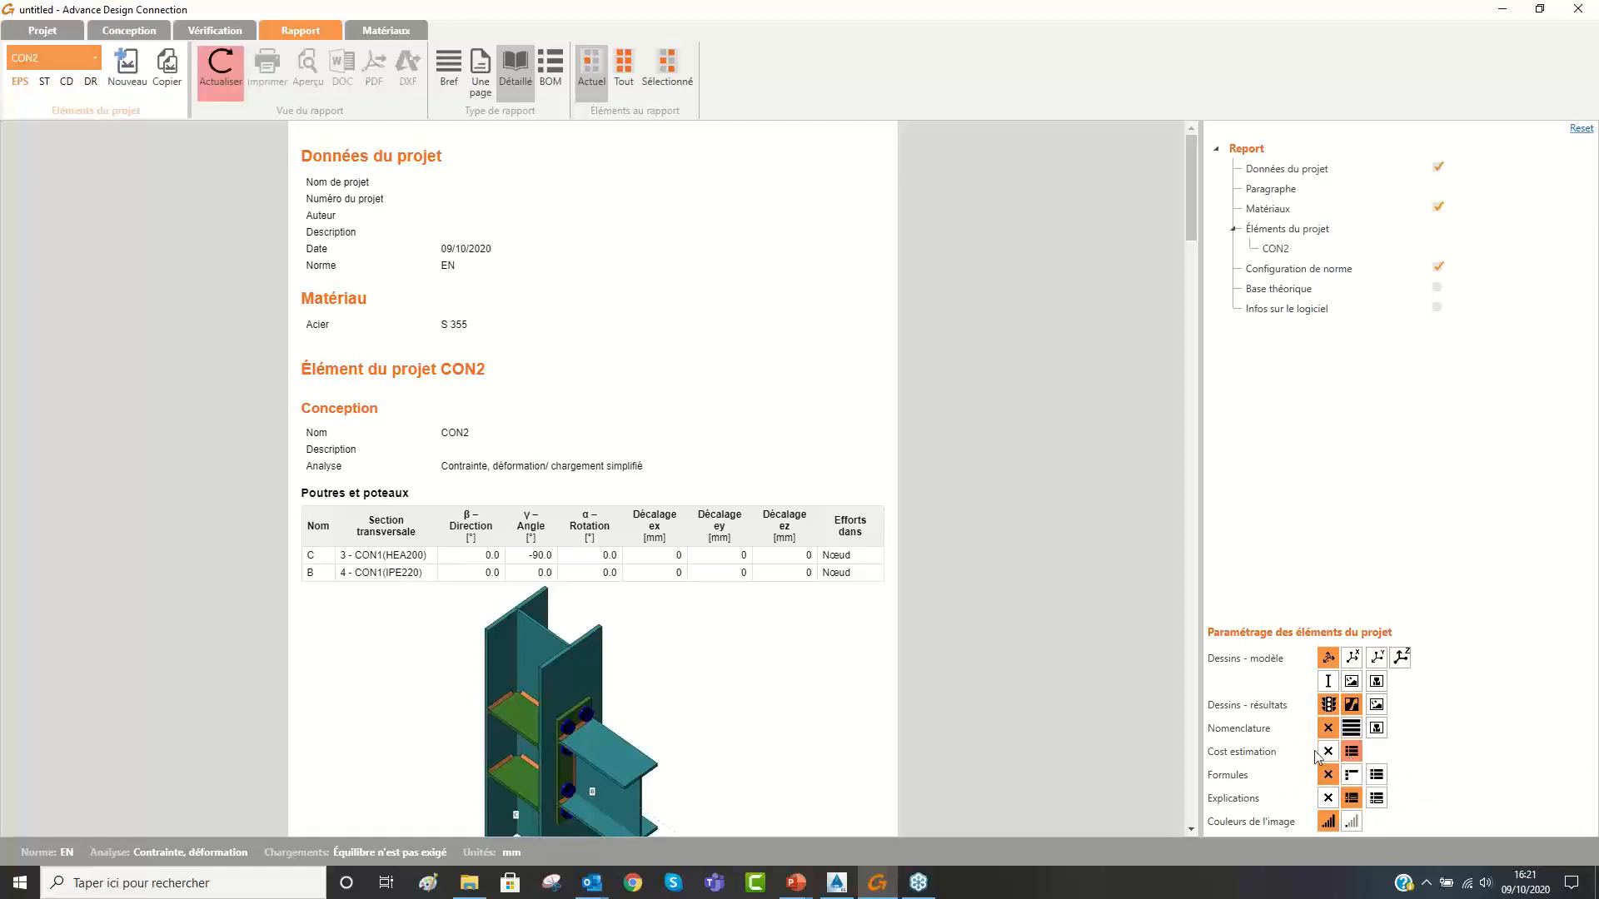
click(221, 67)
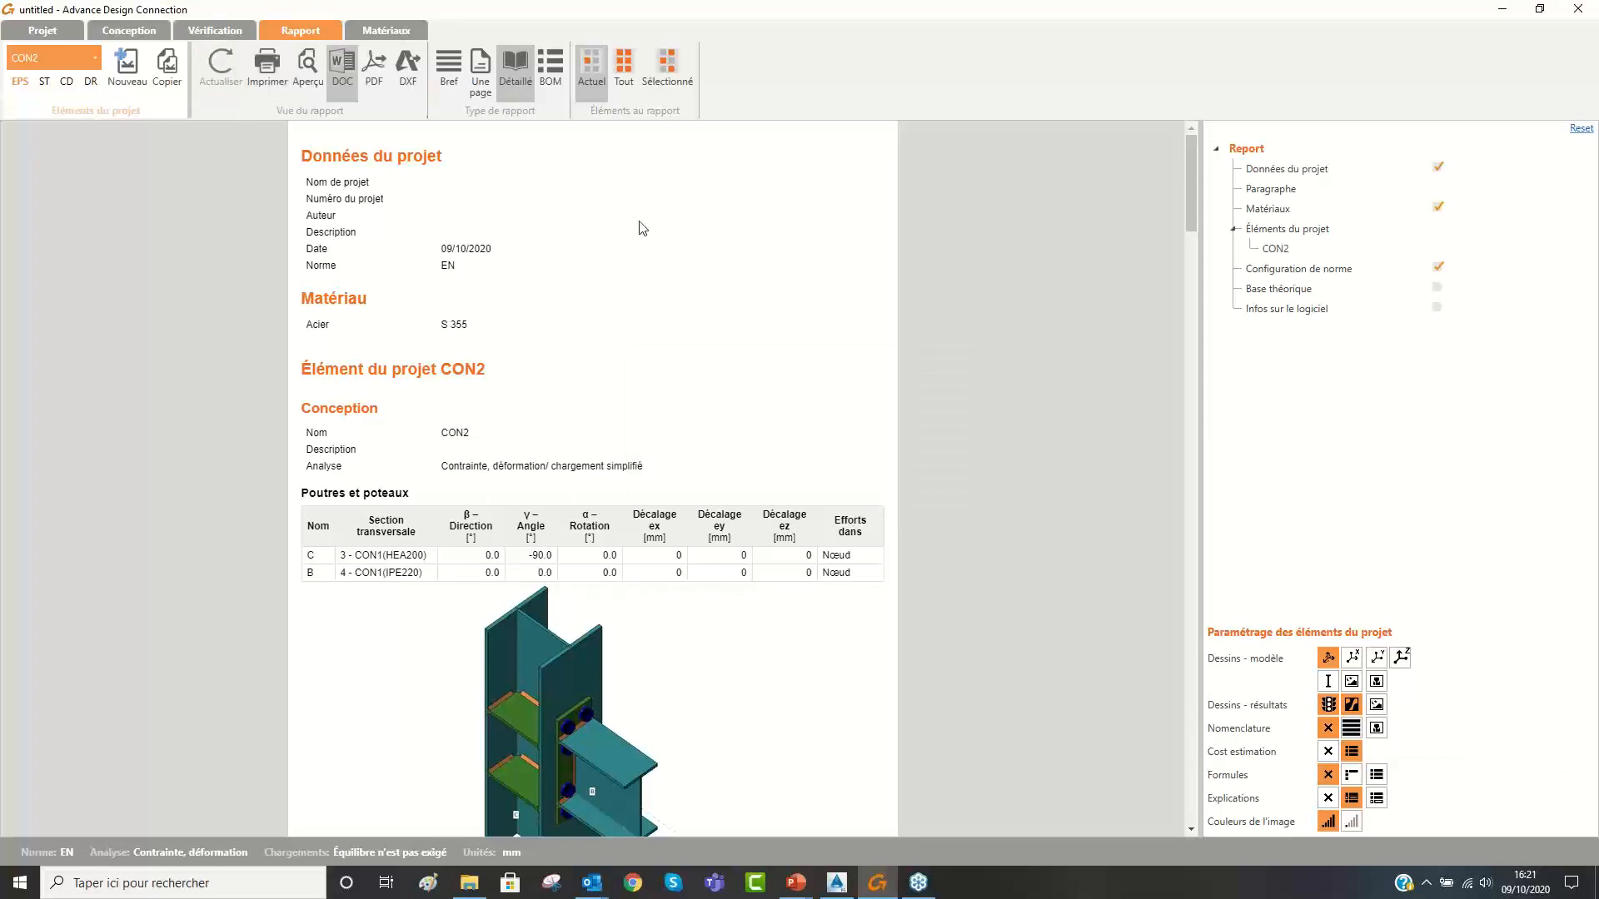
scroll(602, 489, down, 8)
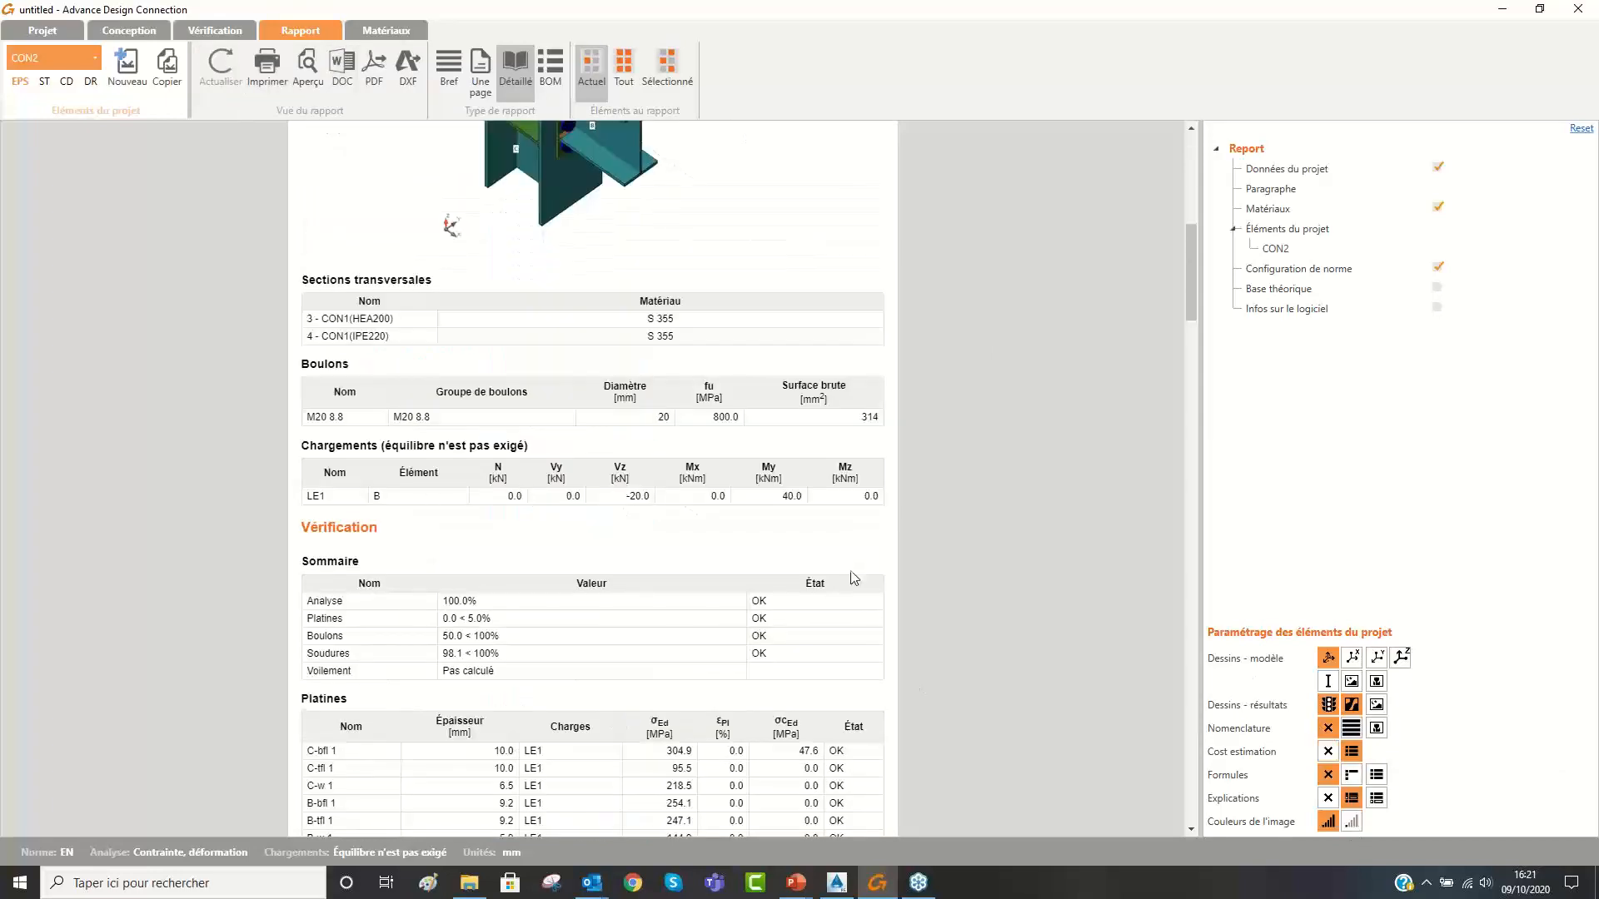
scroll(723, 578, down, 2)
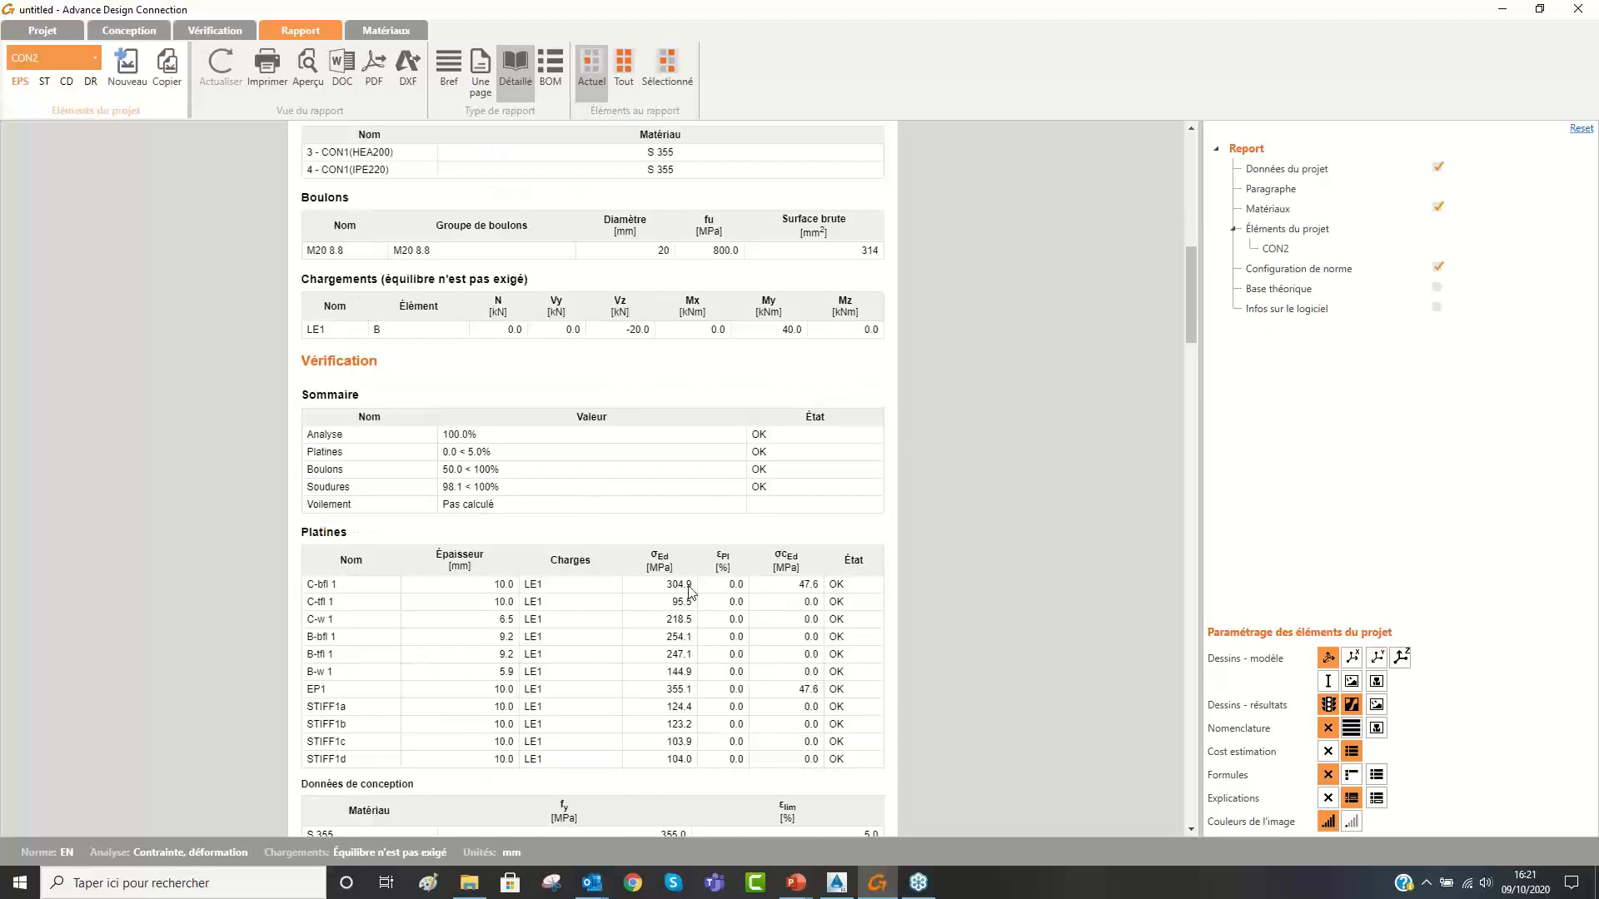
scroll(553, 547, down, 15)
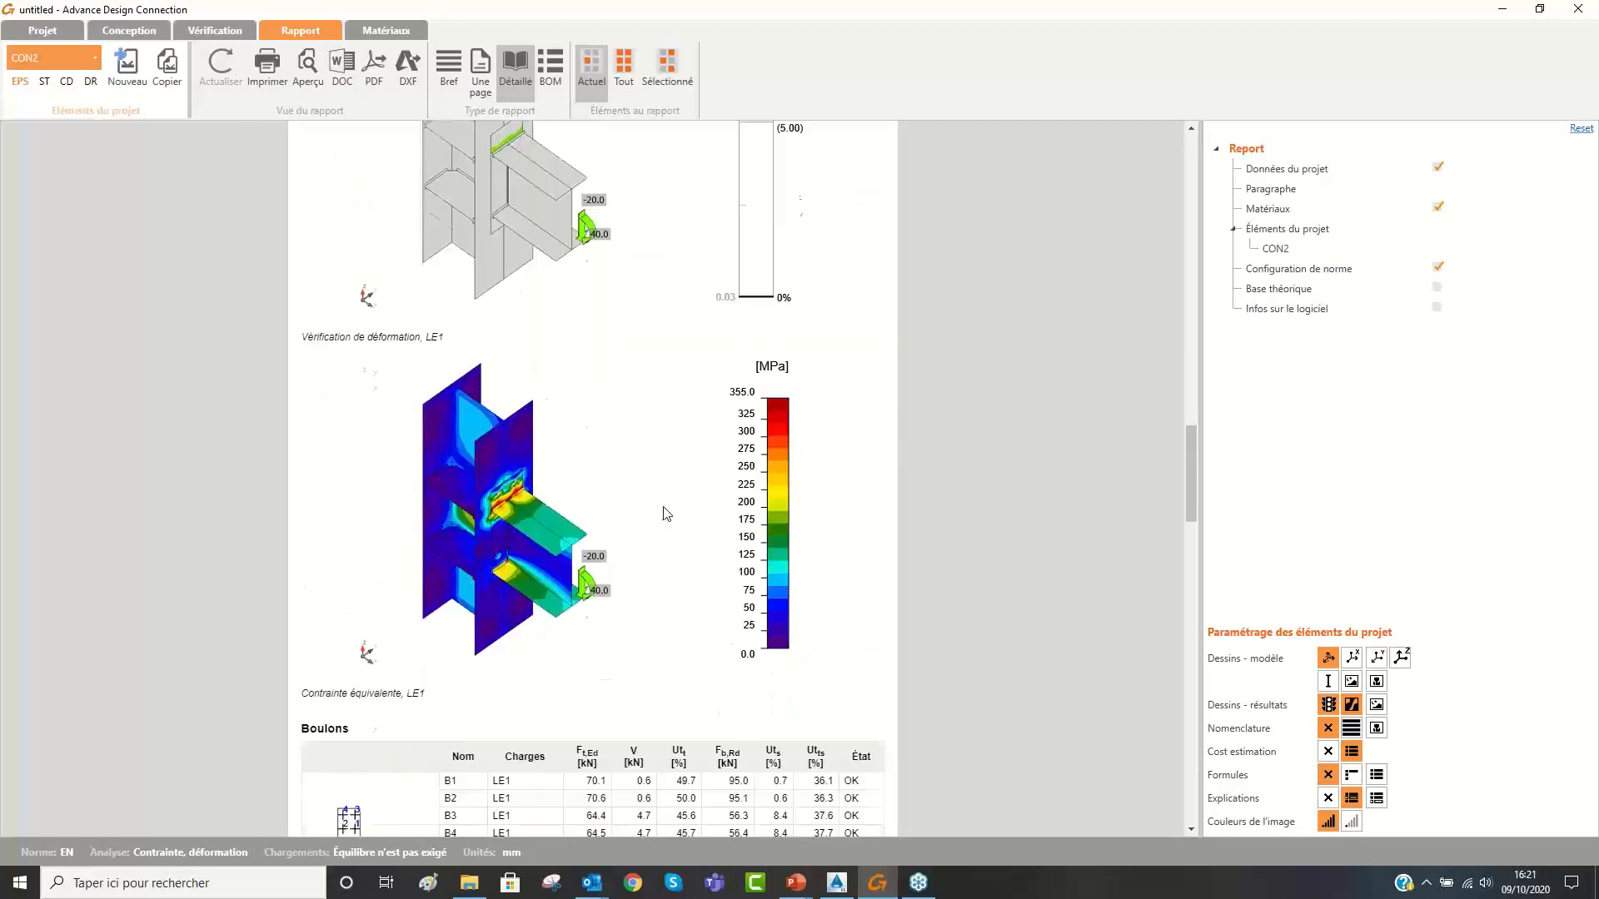
Examine the steel, weld, bolt, hole drilling and summary tables of the report's cost estimation, and return to the connection design.
scroll(666, 514, down, 7)
scroll(666, 514, down, 15)
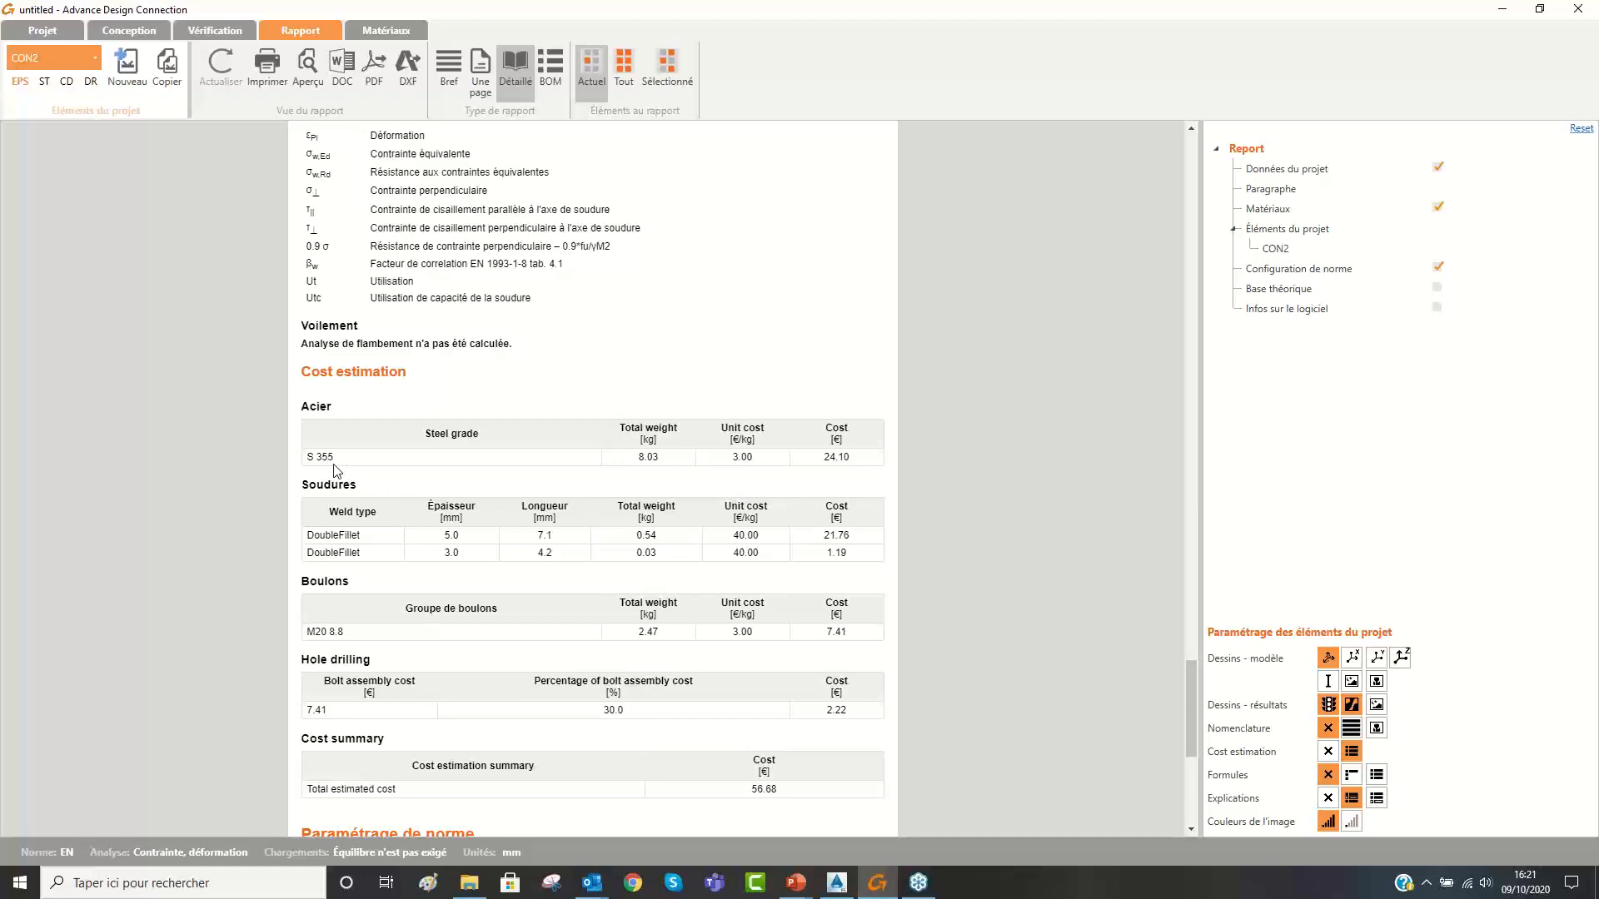
drag(337, 459, 714, 525)
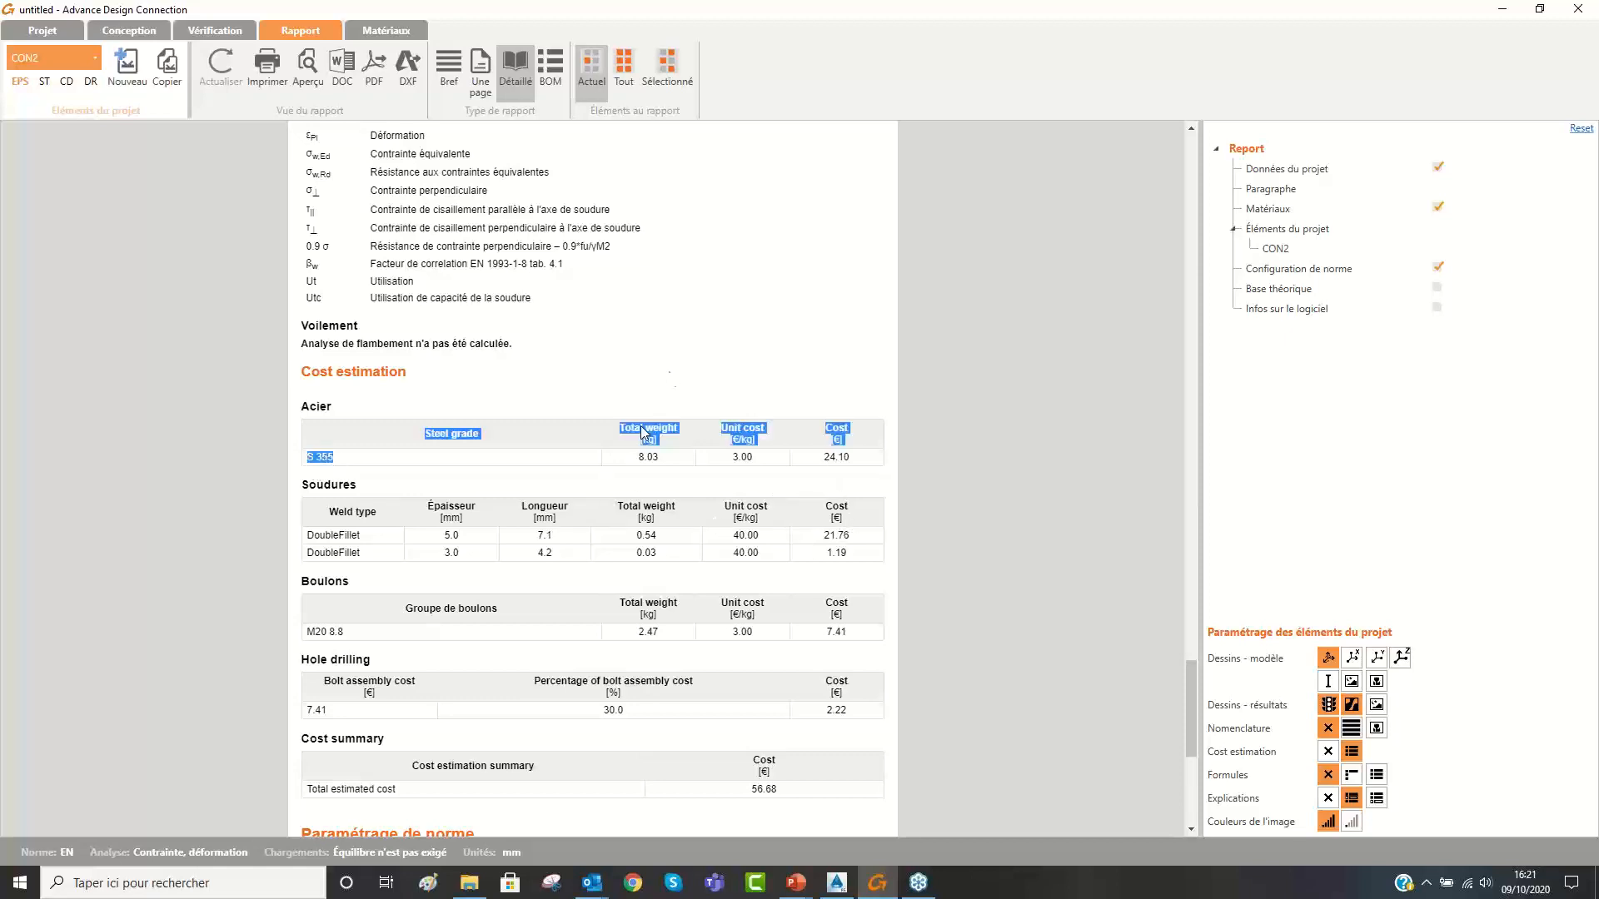
click(672, 377)
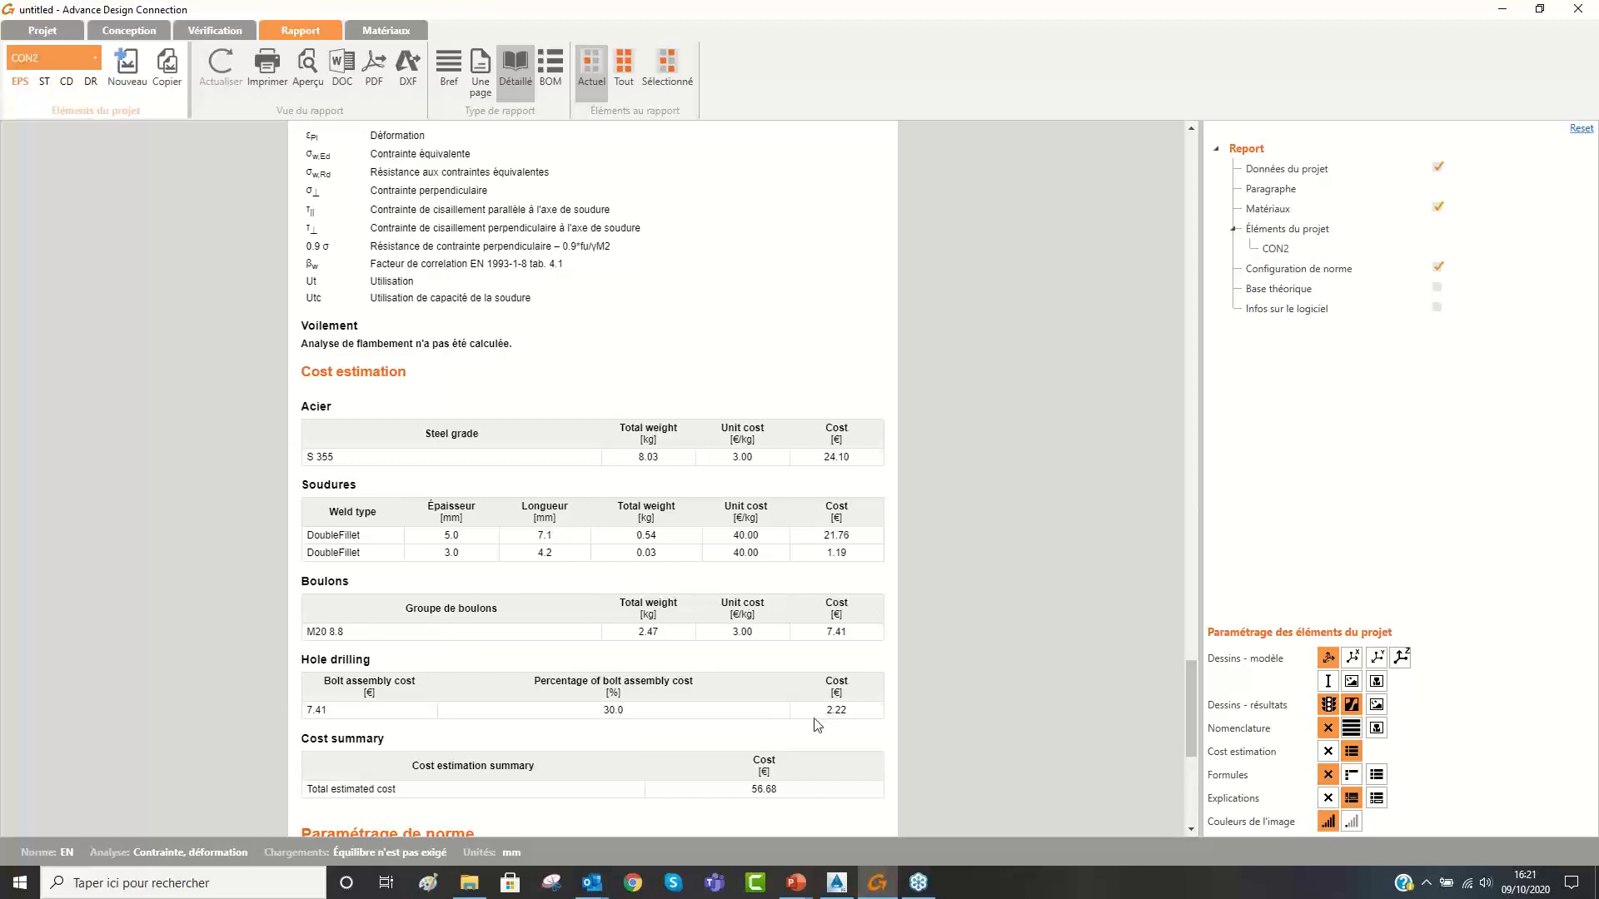
click(795, 797)
click(159, 33)
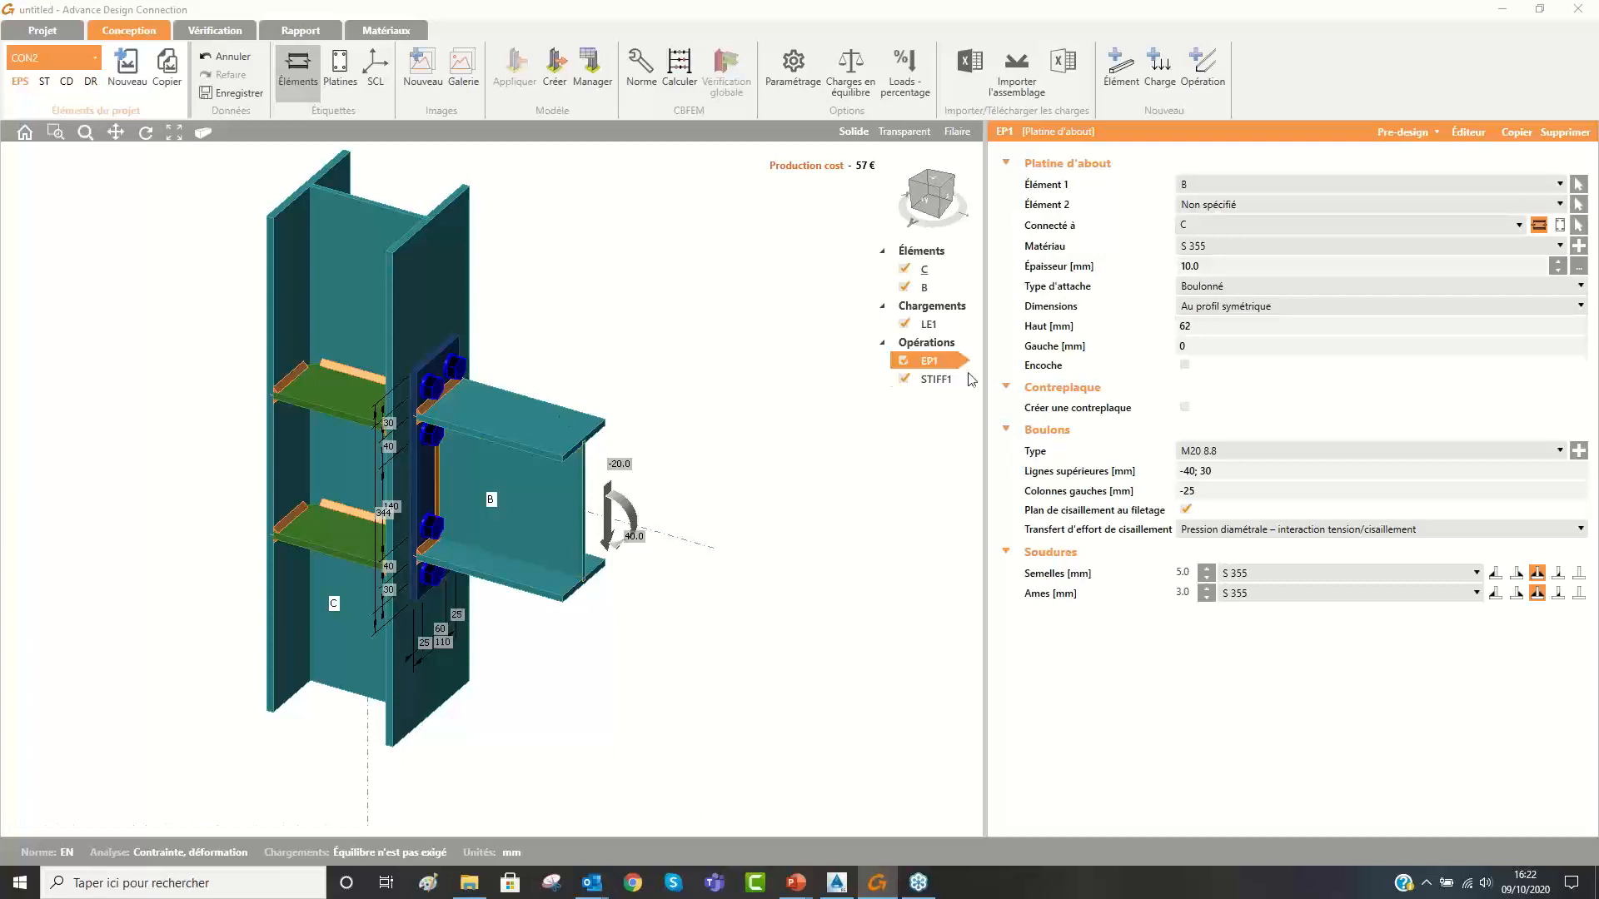
Try the flush pre-design on end plate EP1 and replace it with the extended pre-design.
right_click(933, 367)
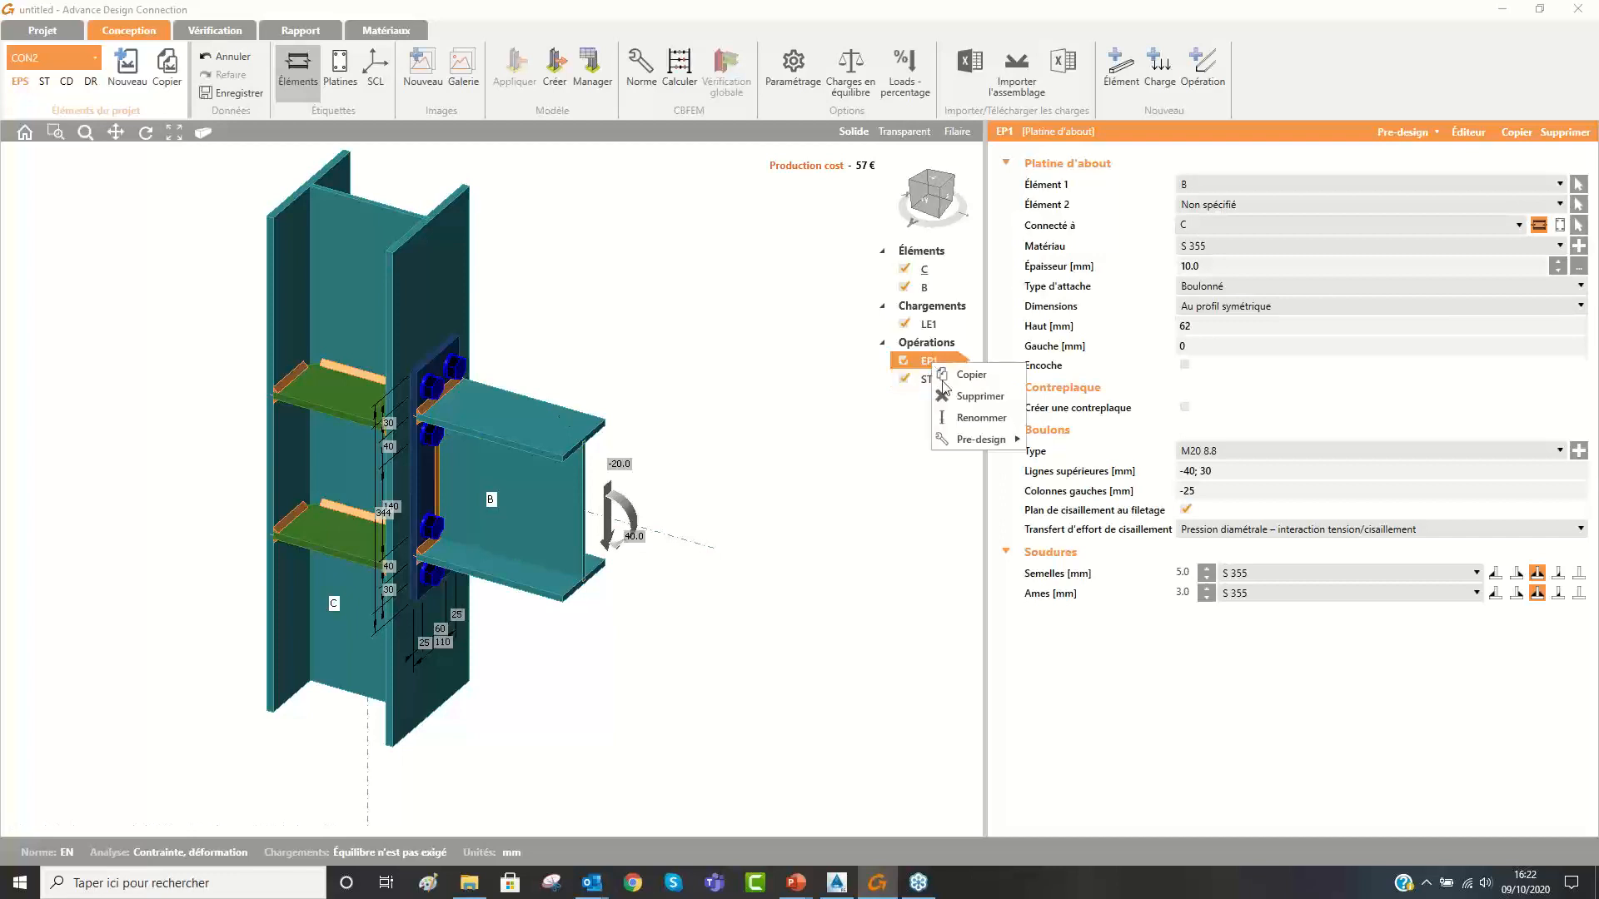
mouse_move(978, 448)
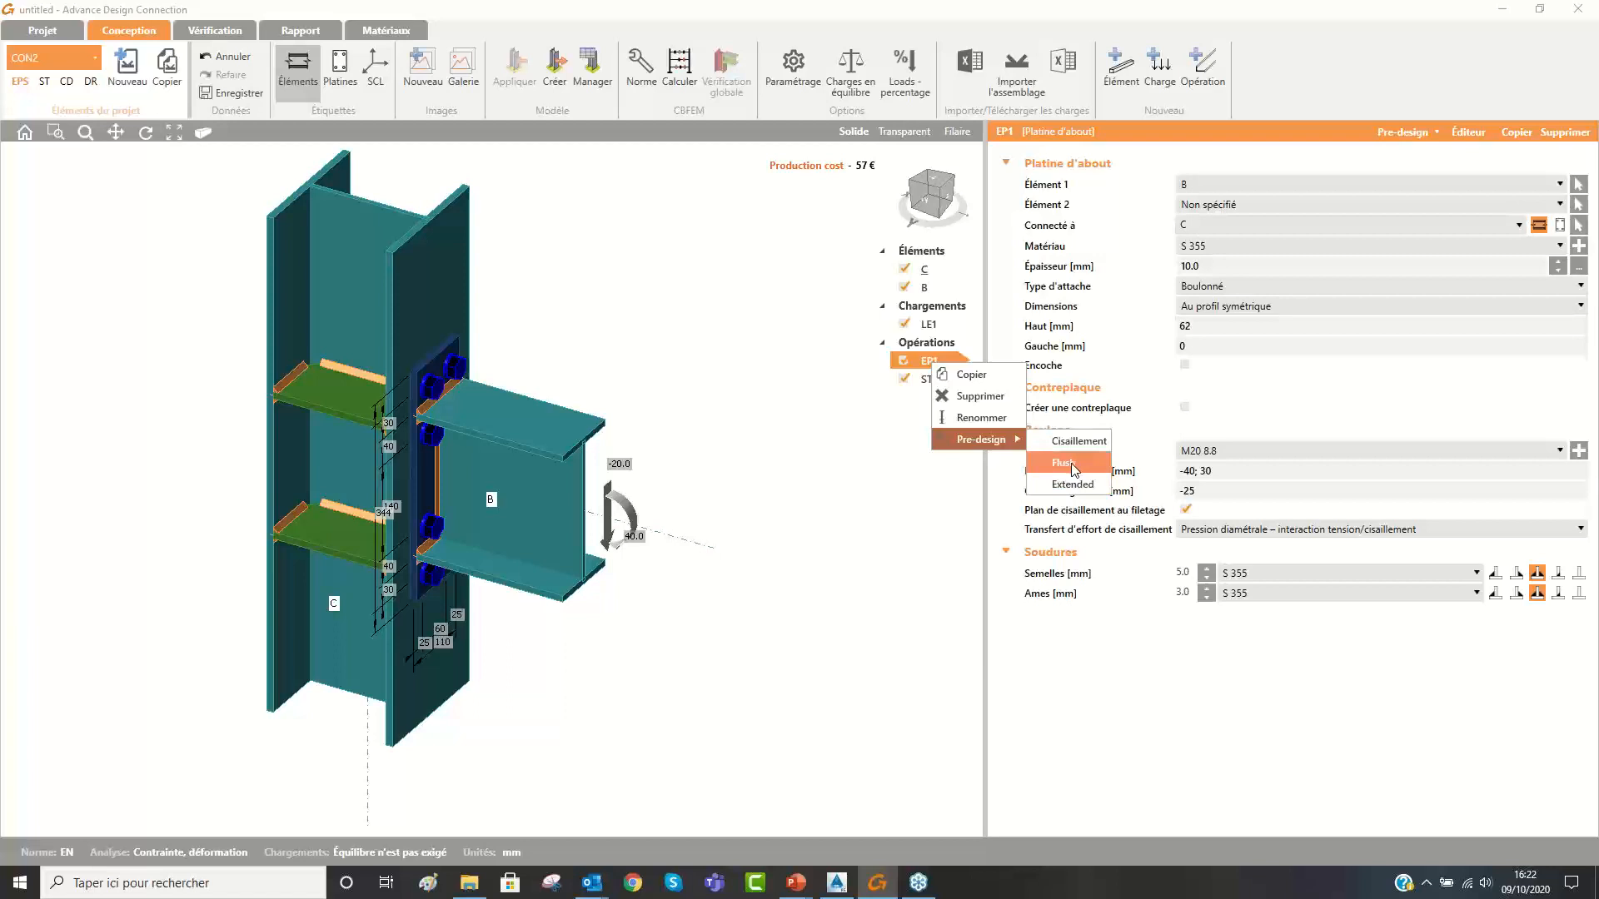
click(1070, 464)
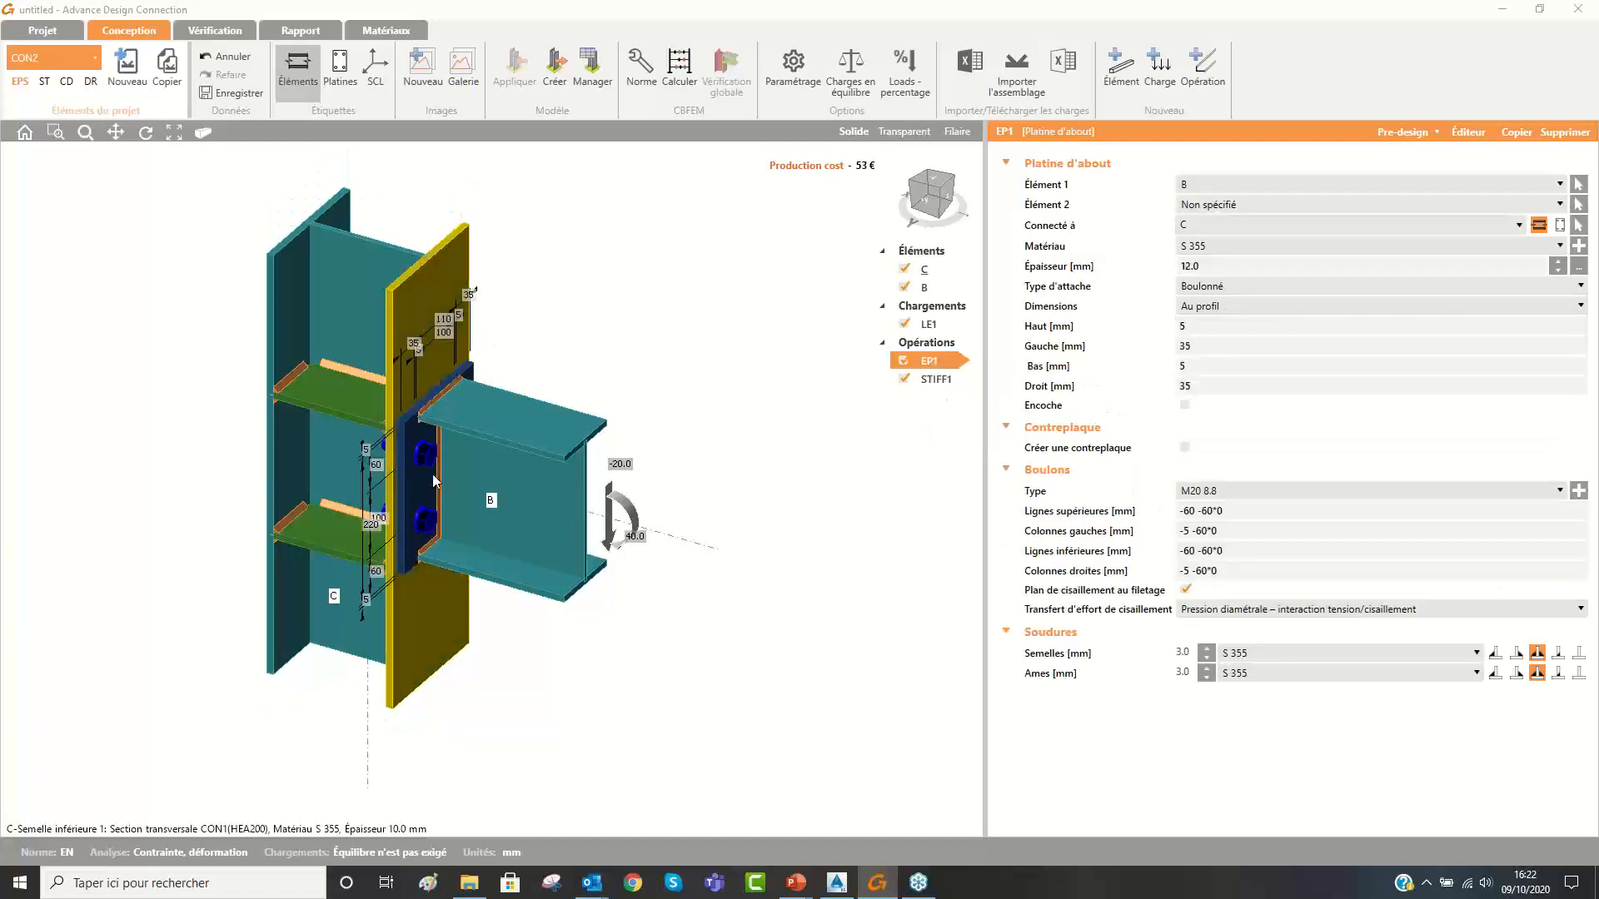
right_click(934, 365)
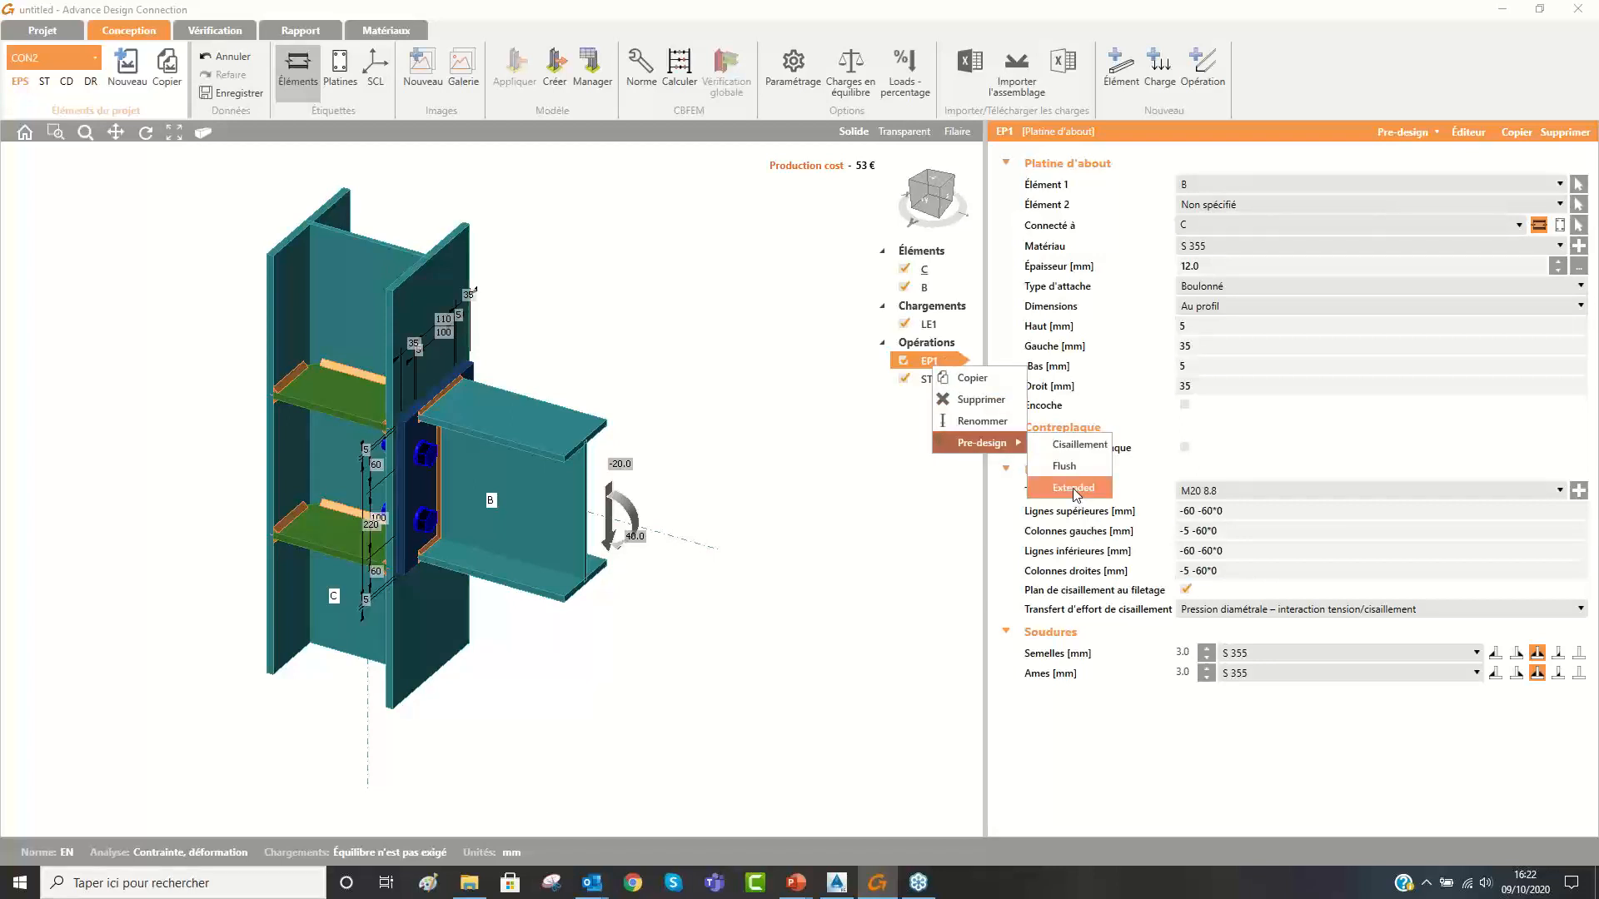
click(1075, 488)
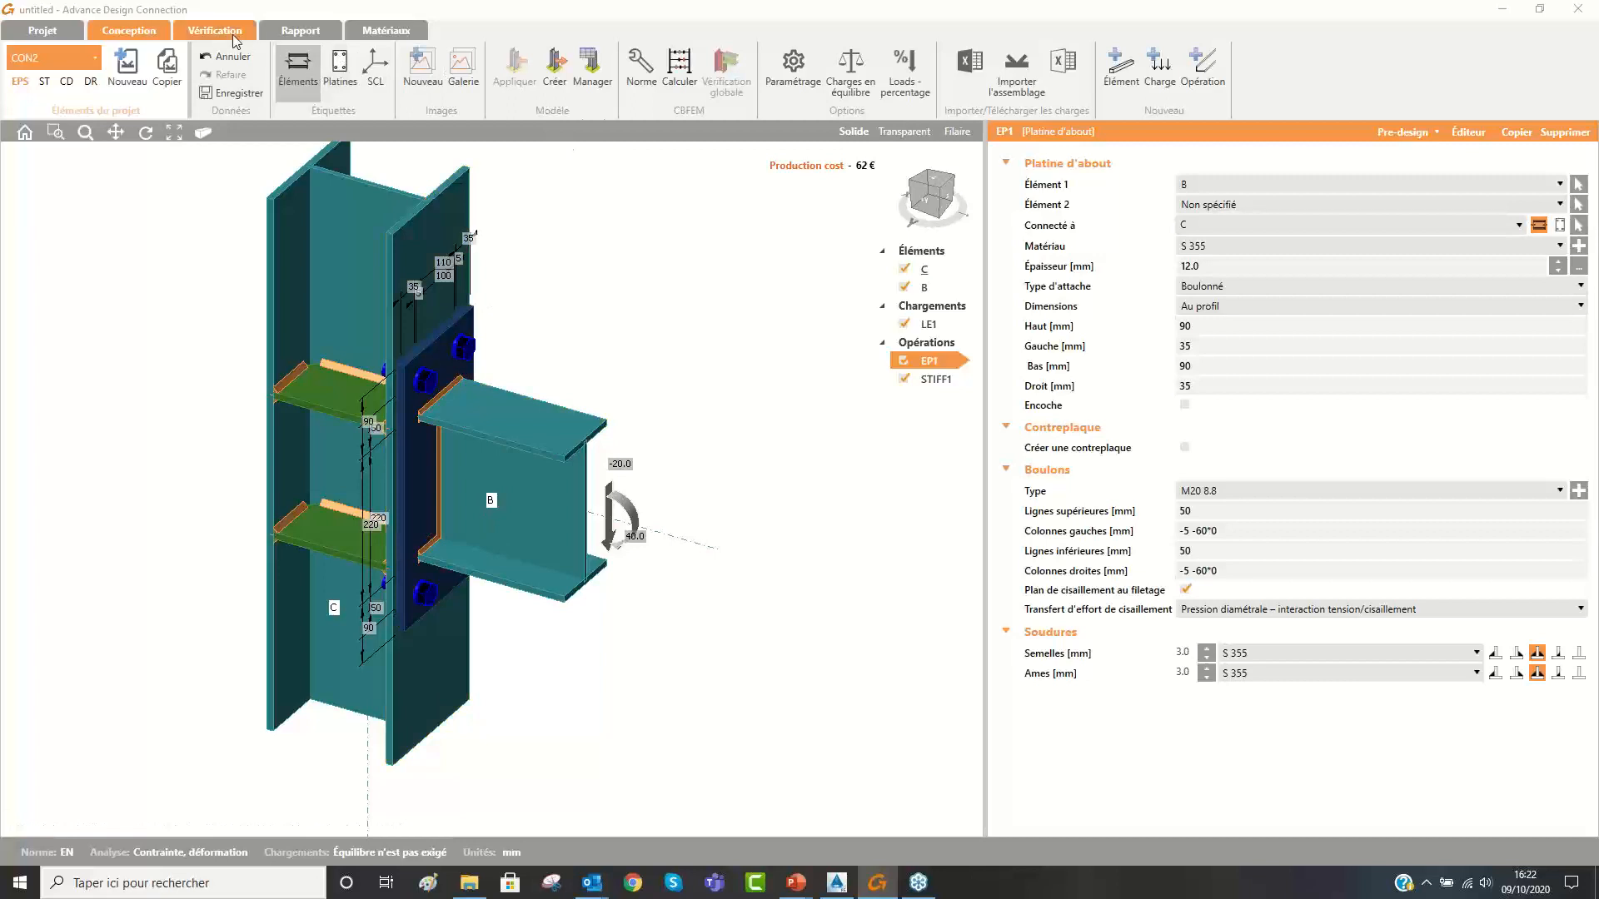
Examine the general pre-design settings, including the beam resistance percentage, and close them without changes.
click(797, 73)
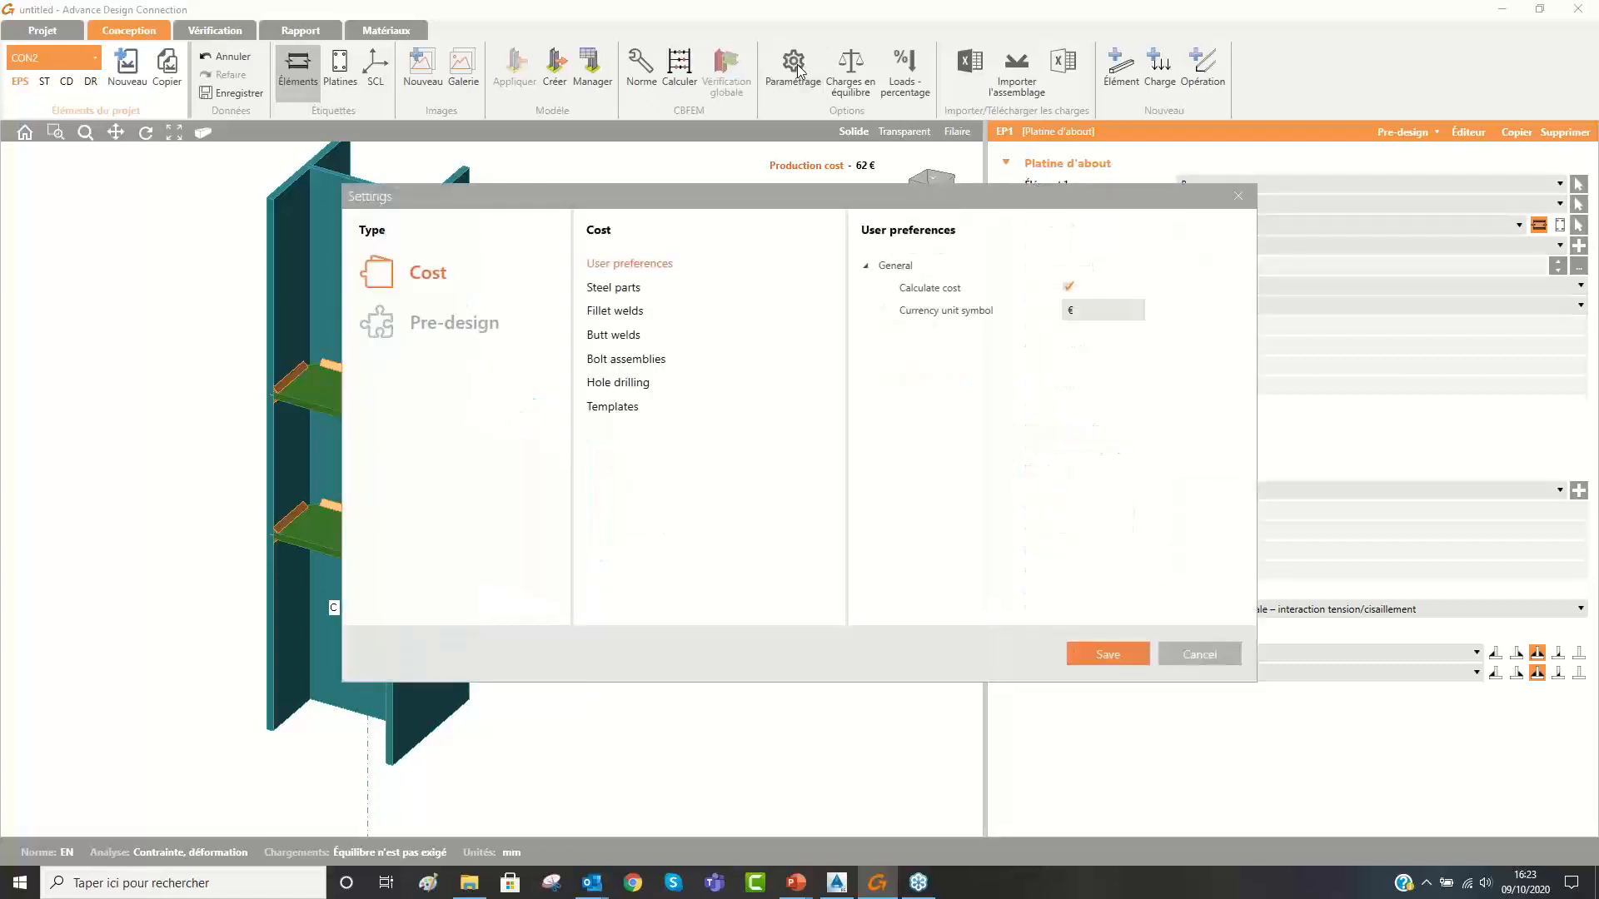
click(458, 330)
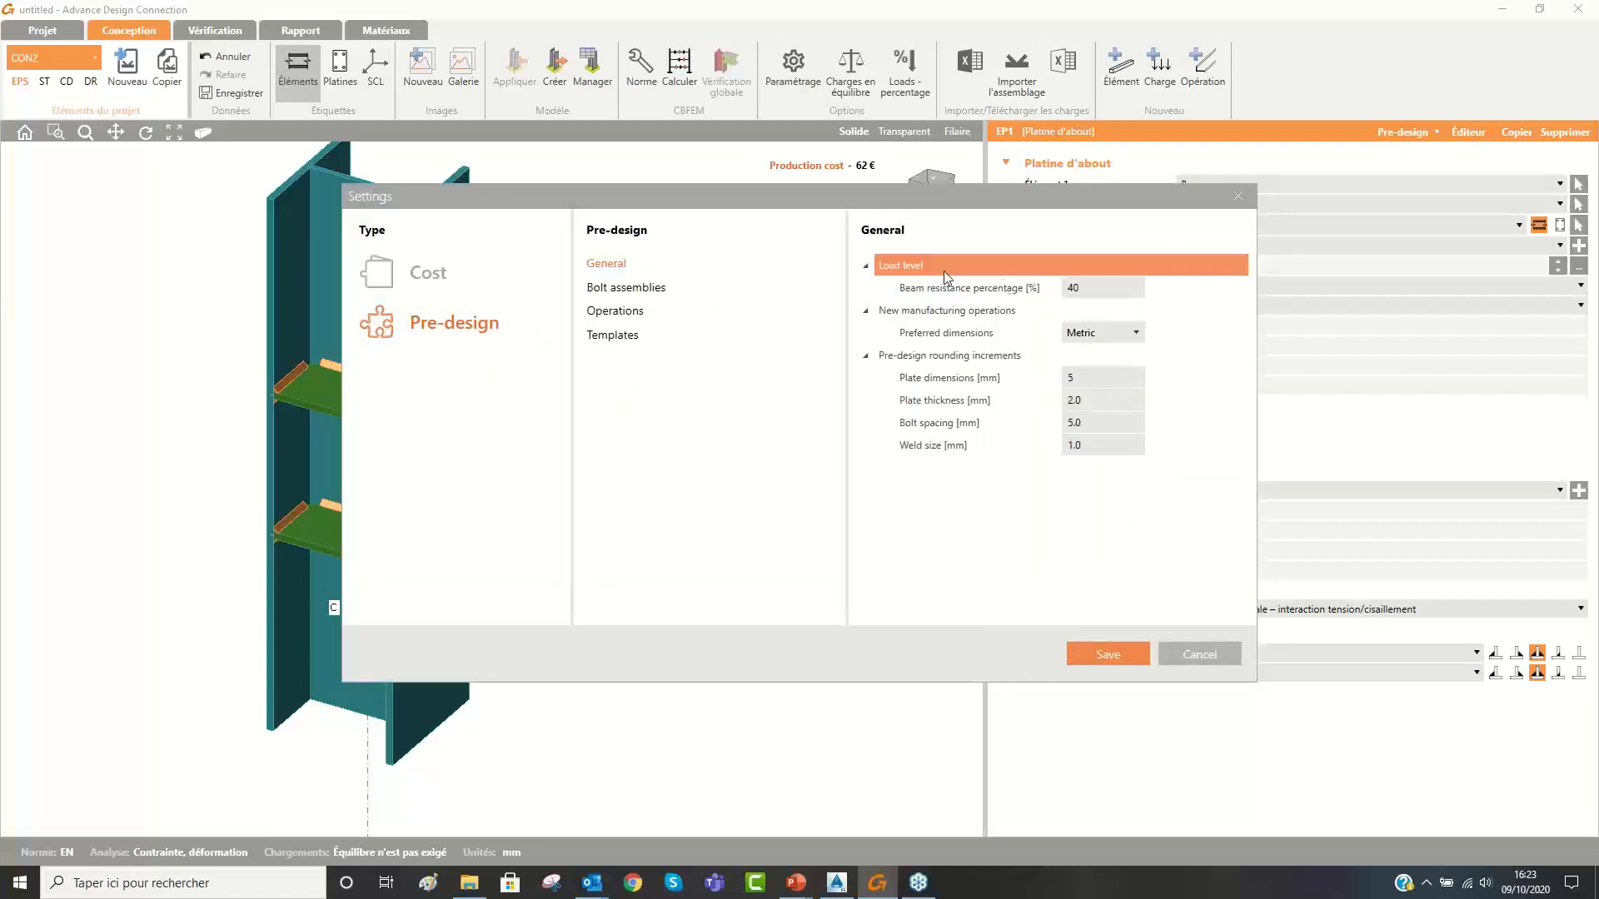
click(1083, 290)
drag(768, 304, 754, 309)
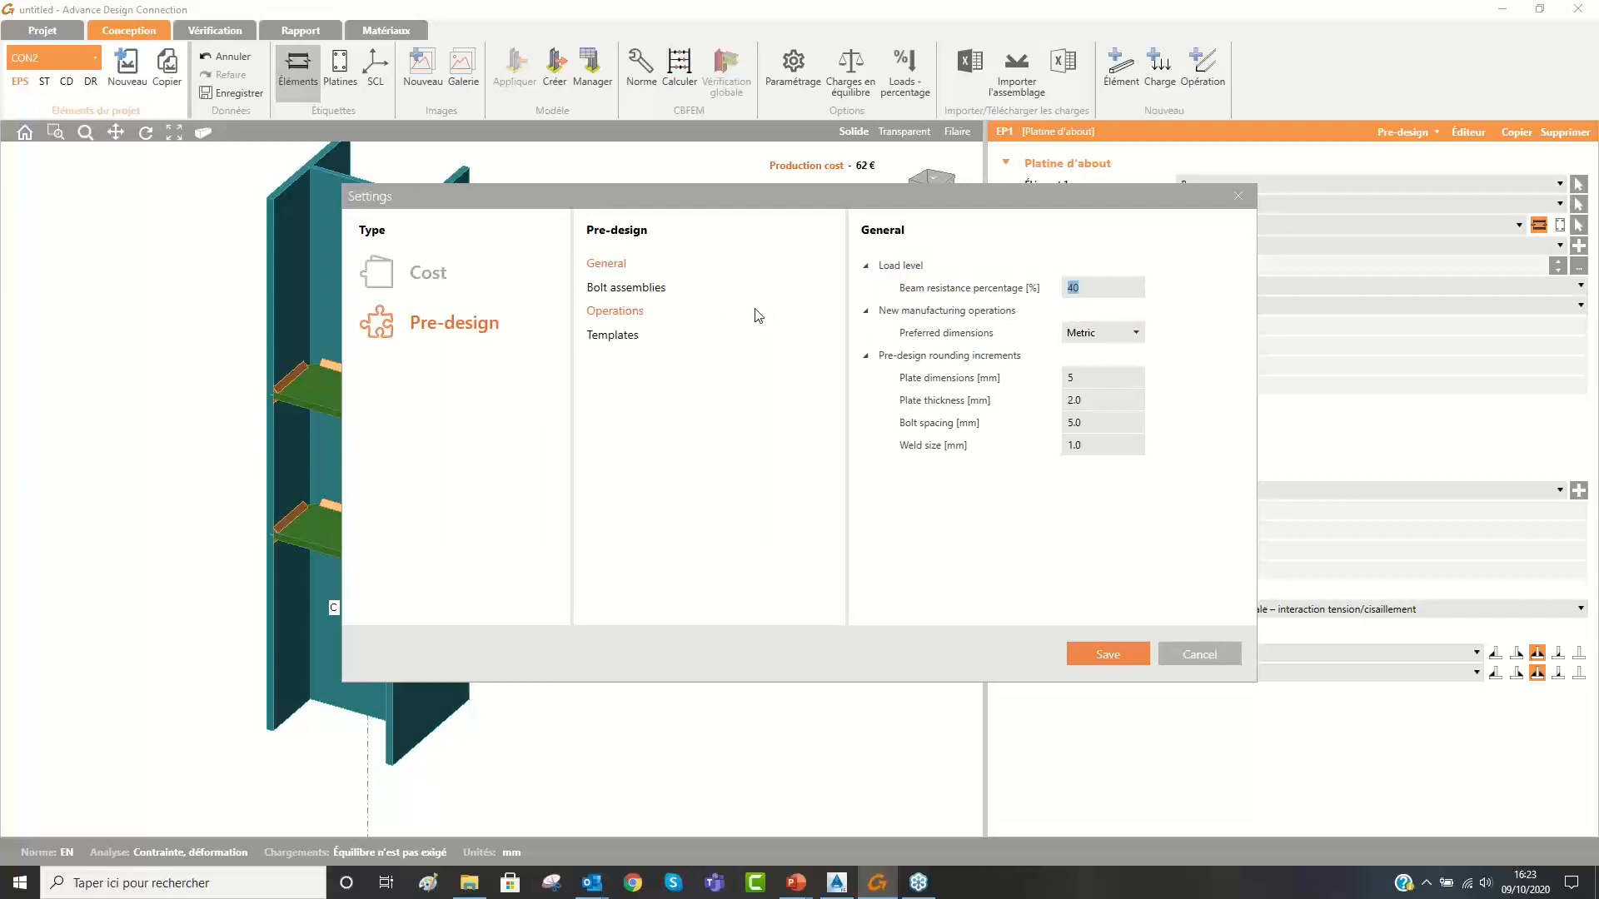
click(1238, 198)
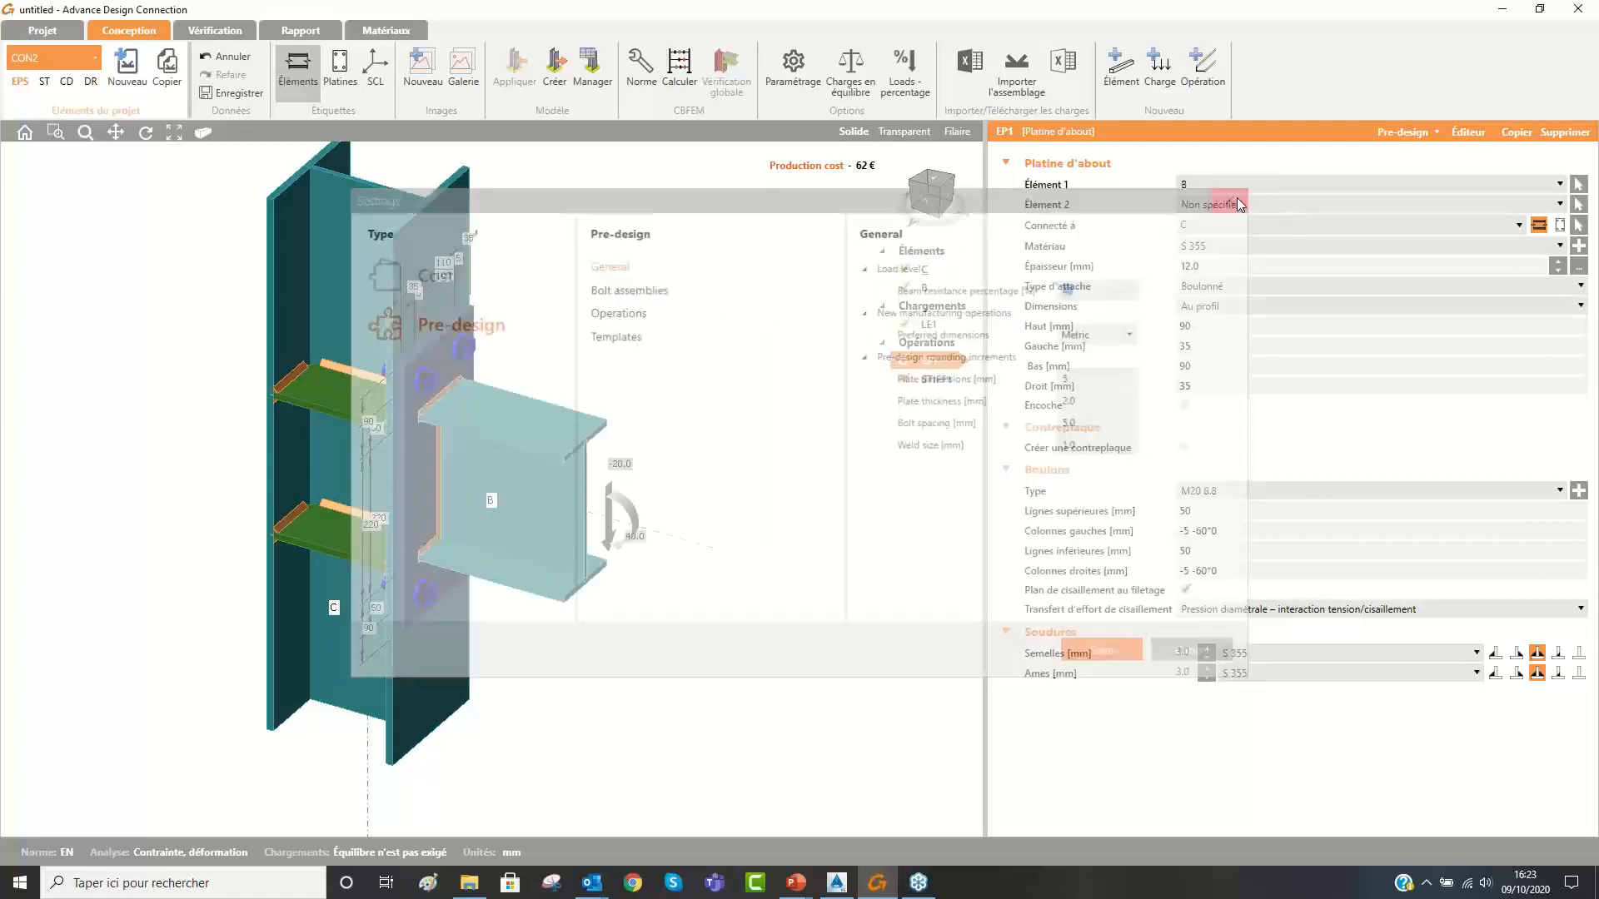
Set the bolts of end plate EP1 to M16 8.8 and apply the extended pre-design to it.
click(1207, 493)
click(900, 441)
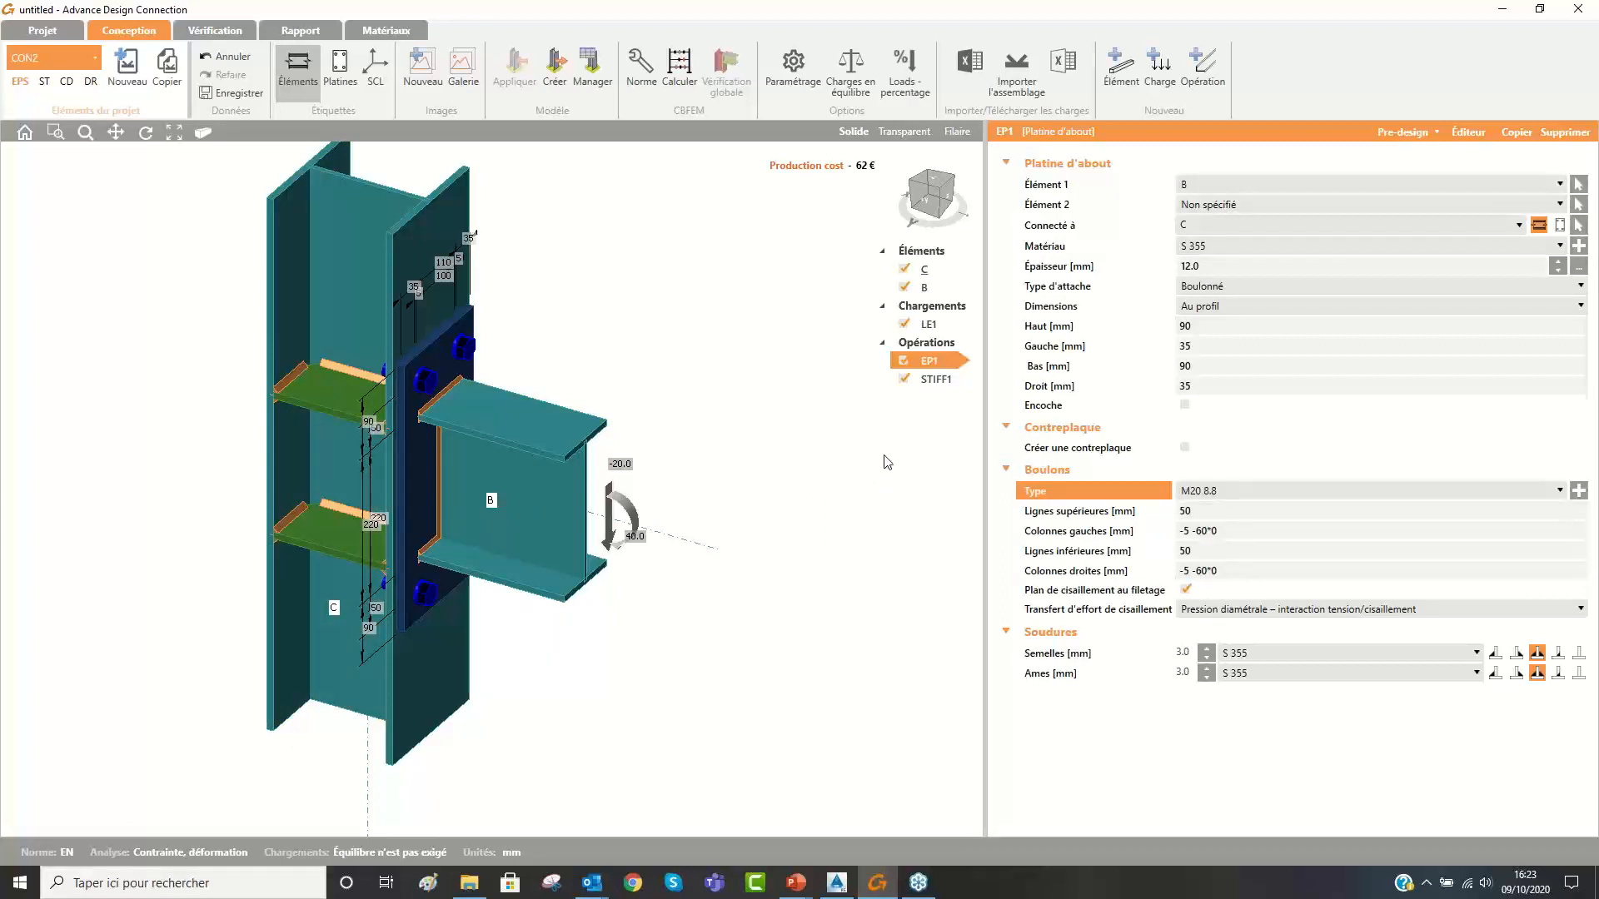
click(1212, 493)
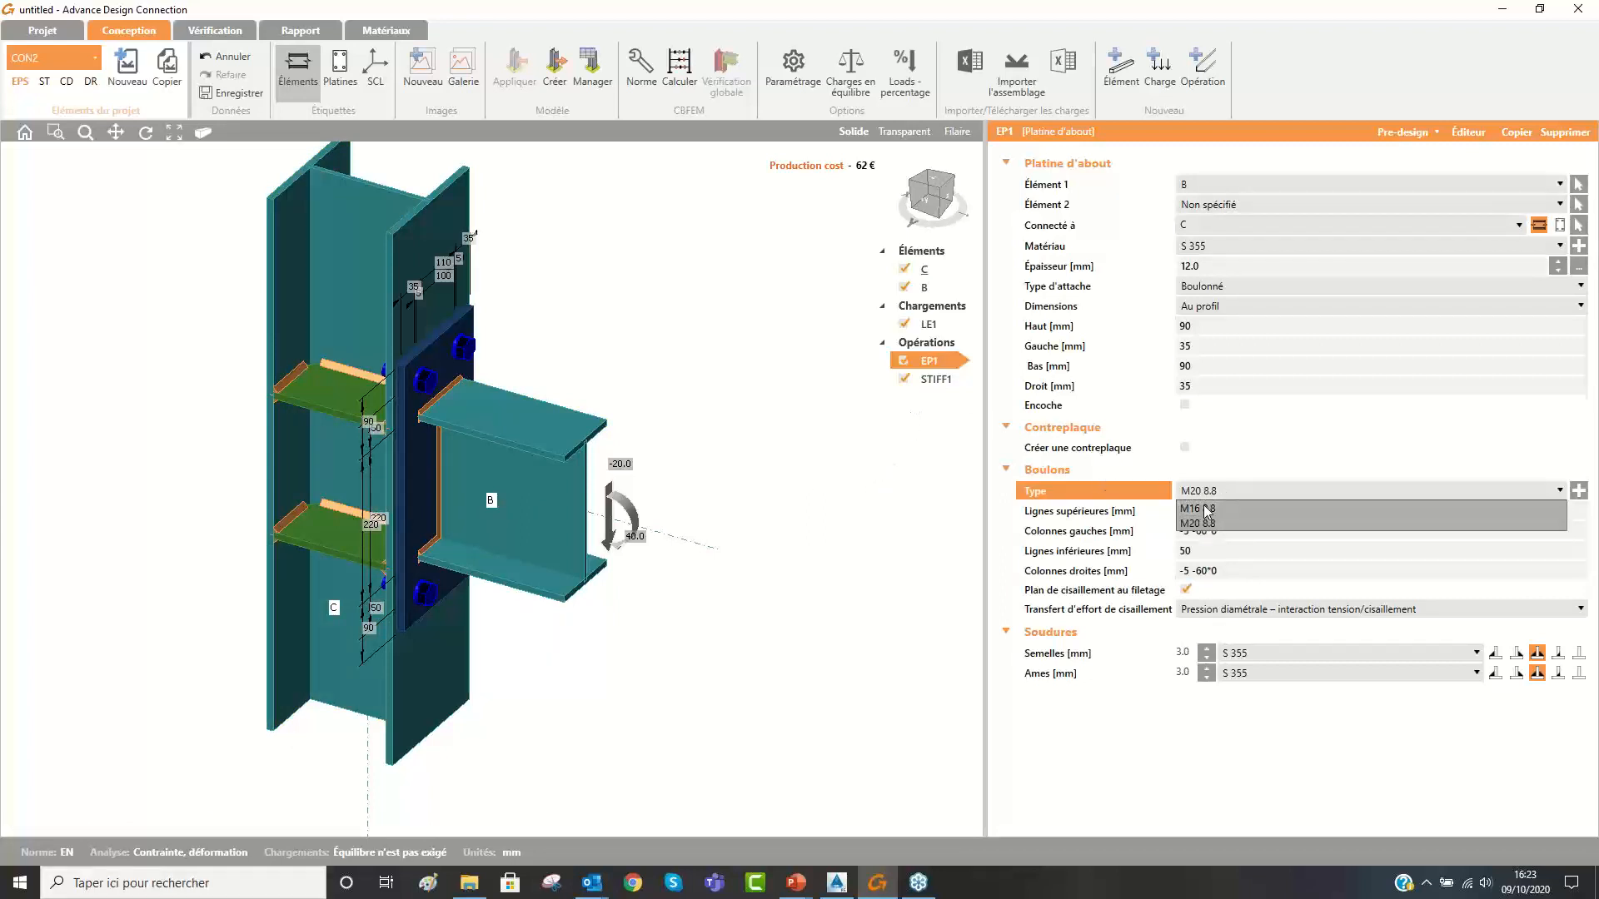
click(1212, 508)
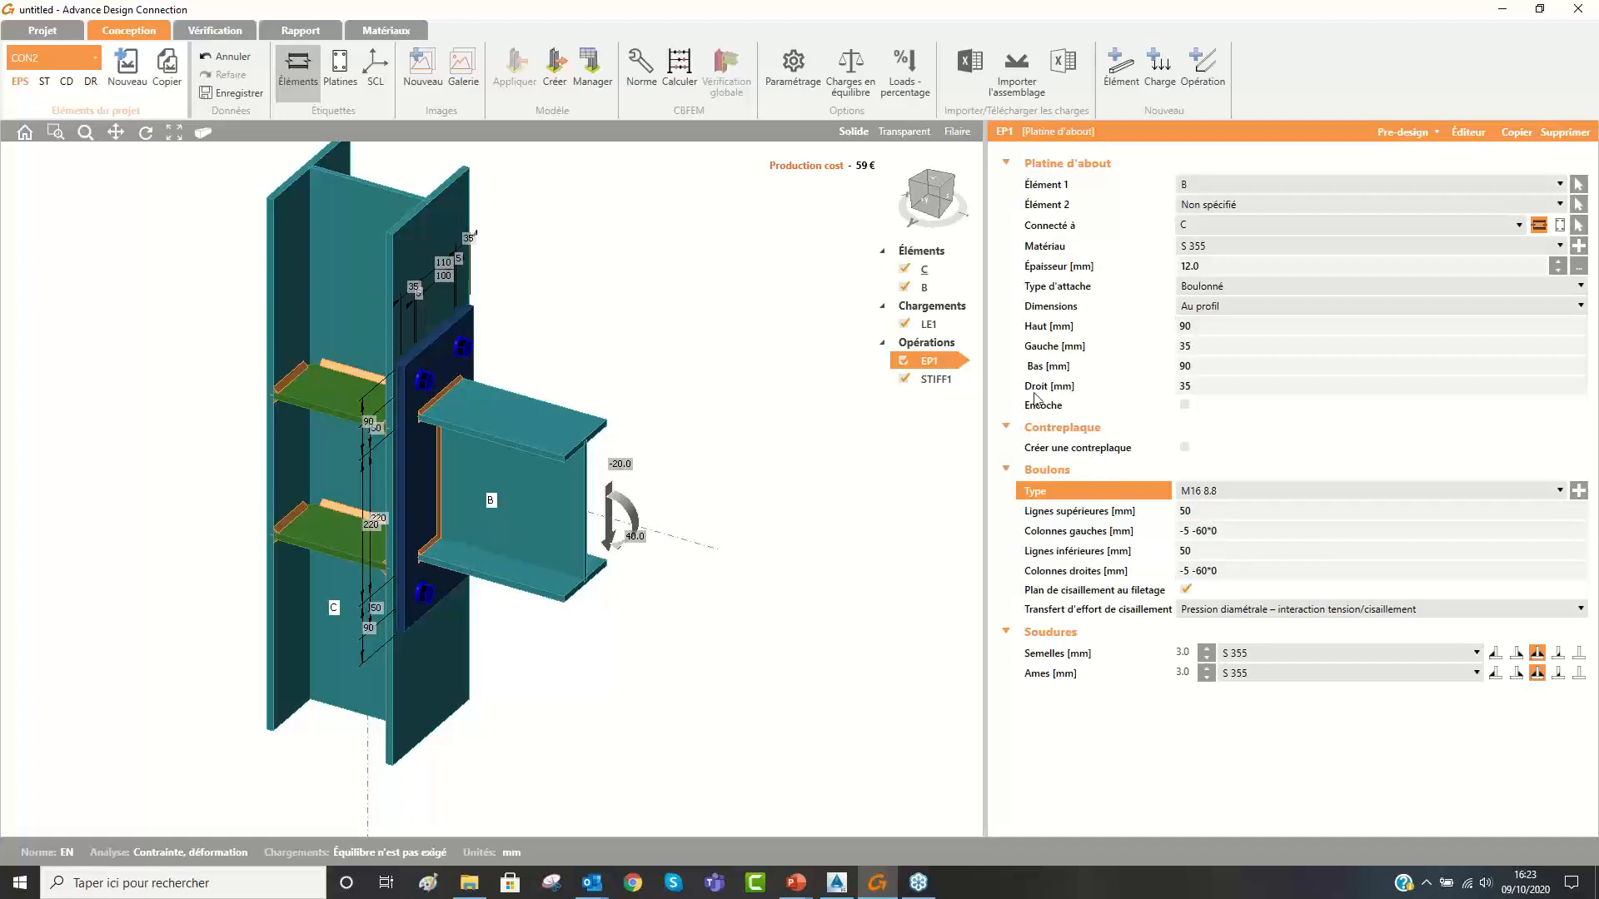
right_click(930, 367)
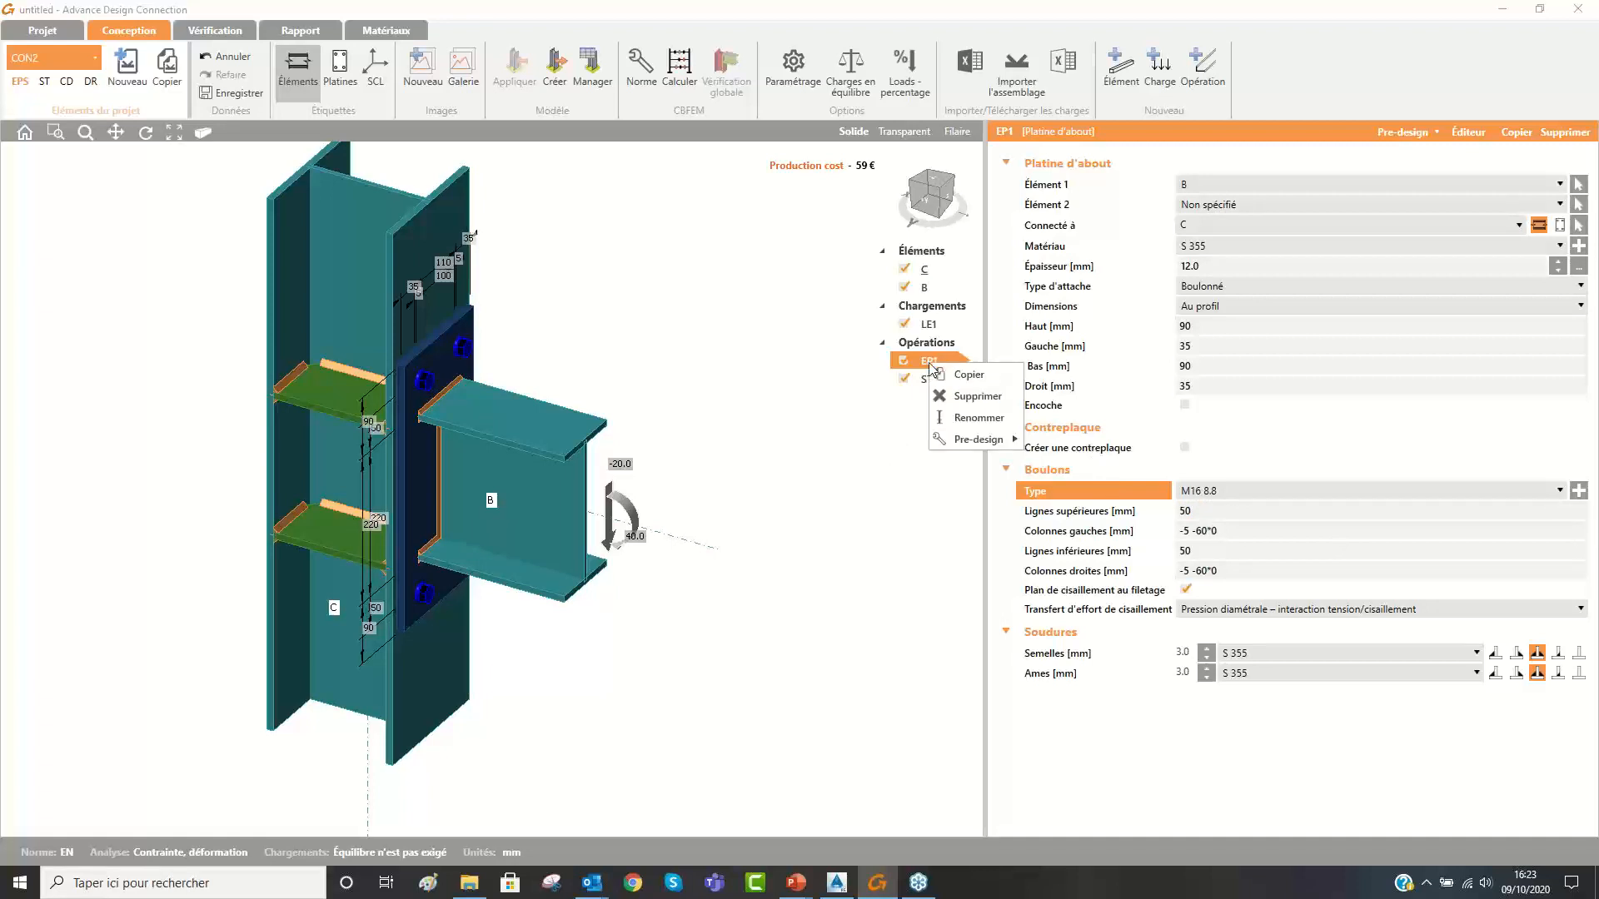
mouse_move(969, 445)
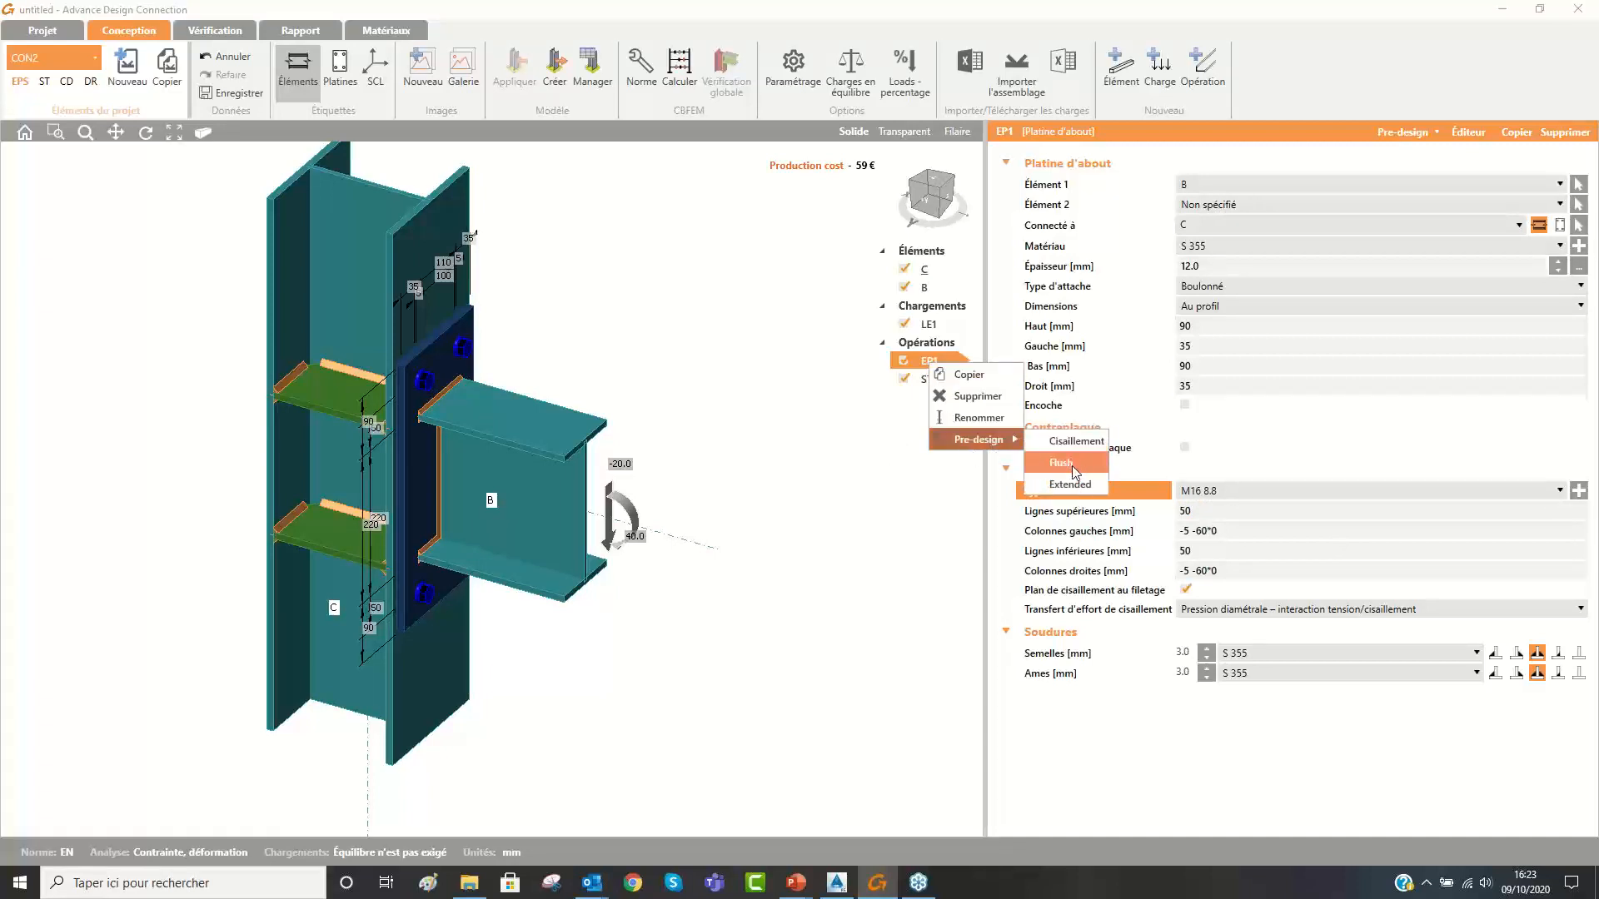
click(1069, 486)
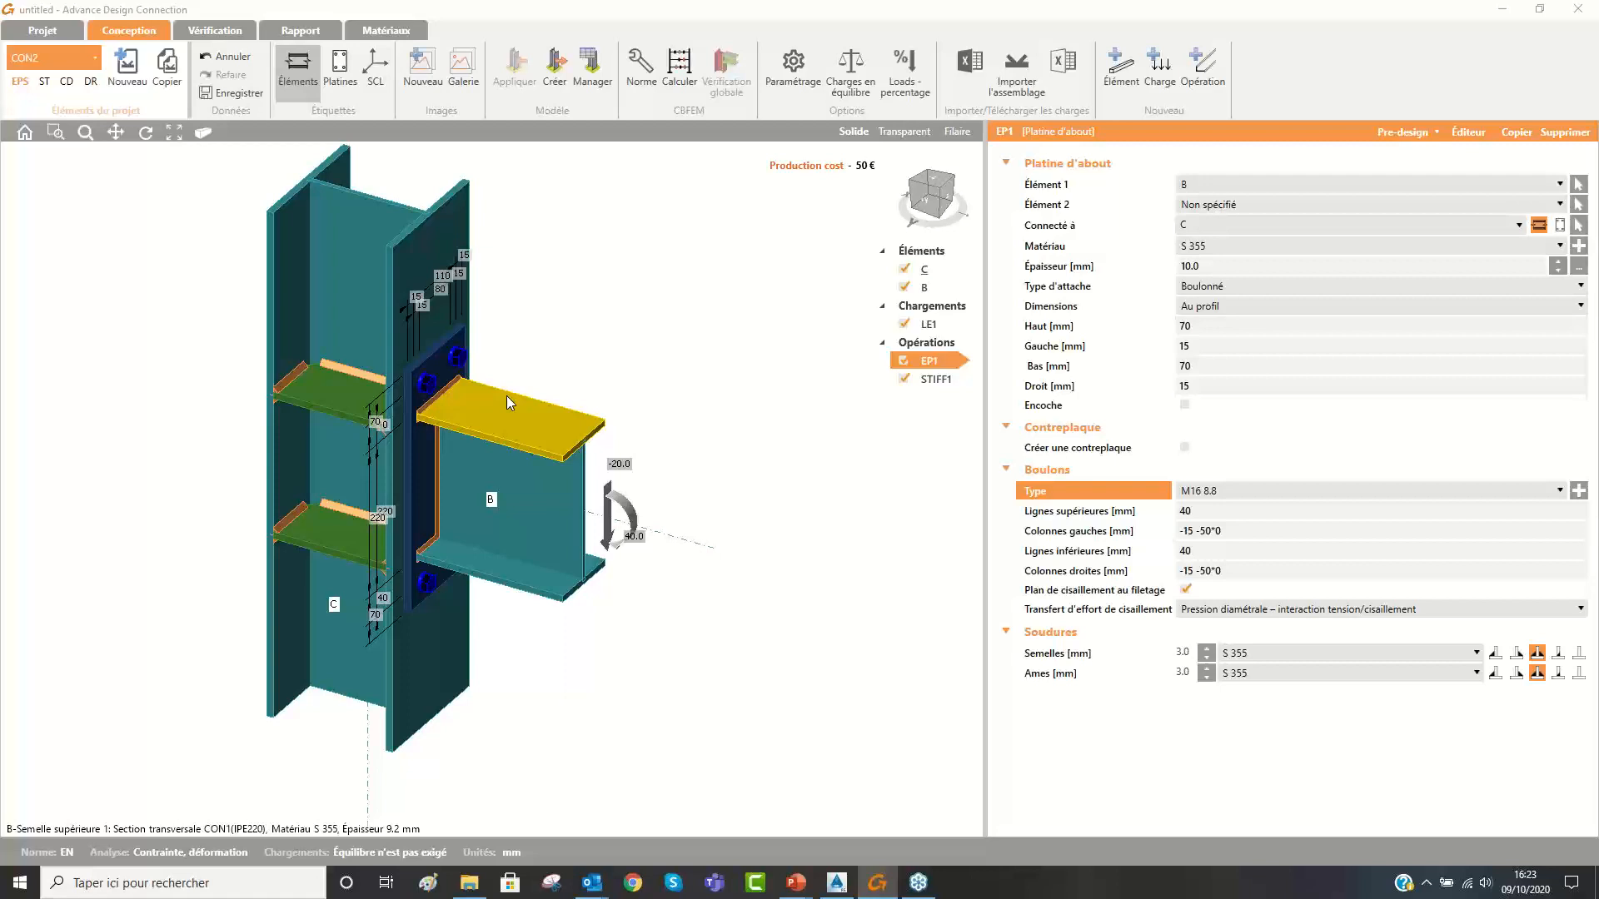
click(1415, 137)
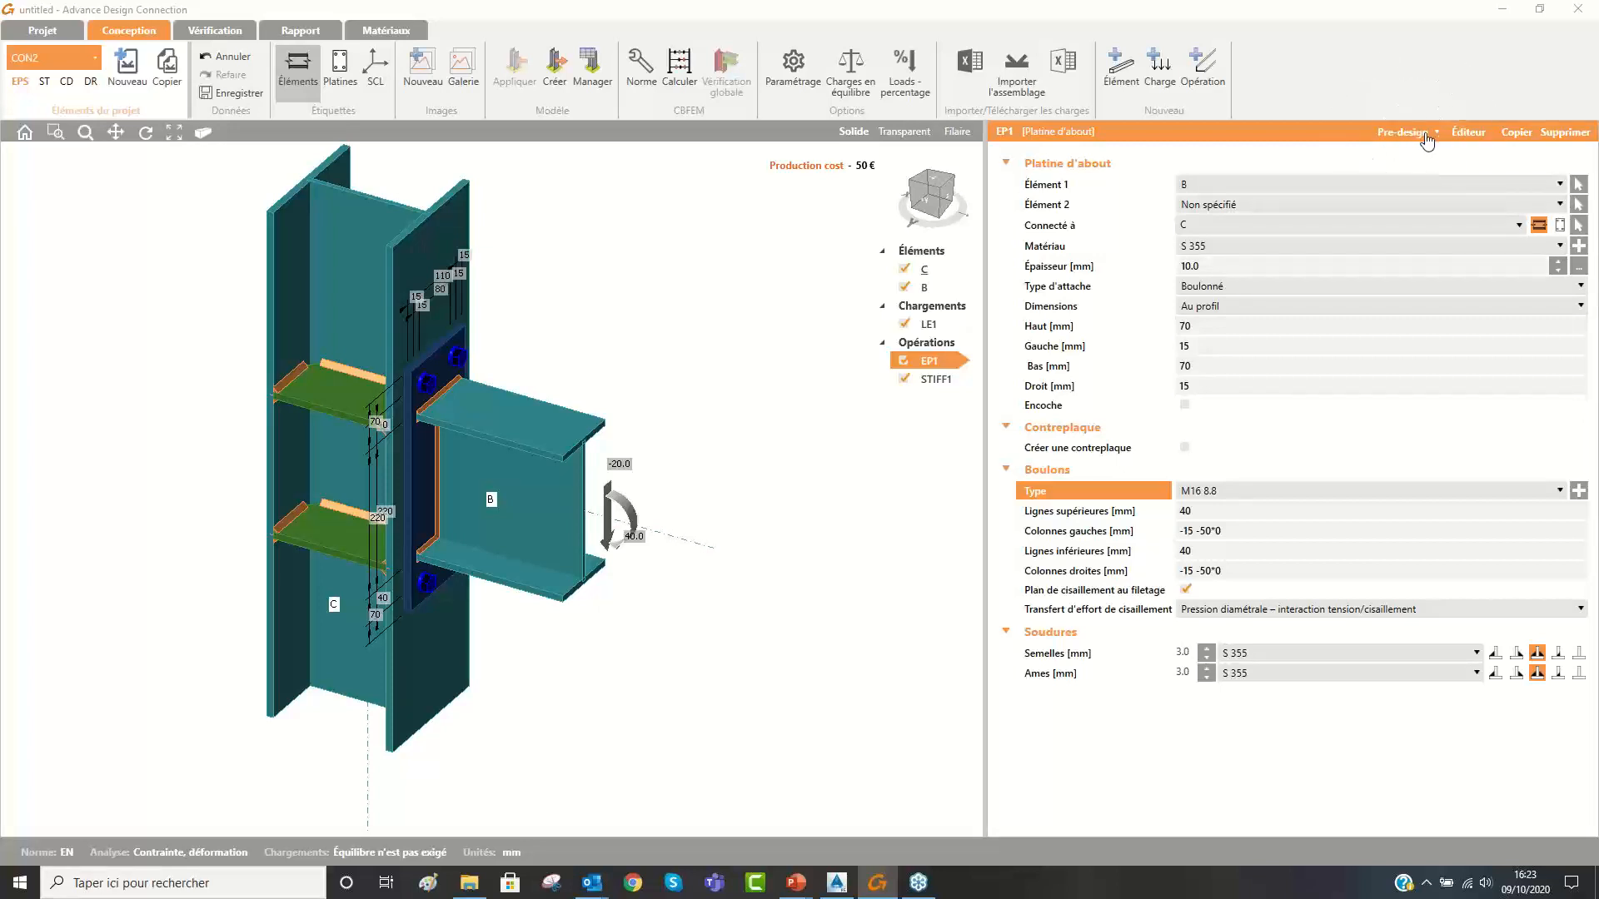
click(1436, 134)
click(1433, 134)
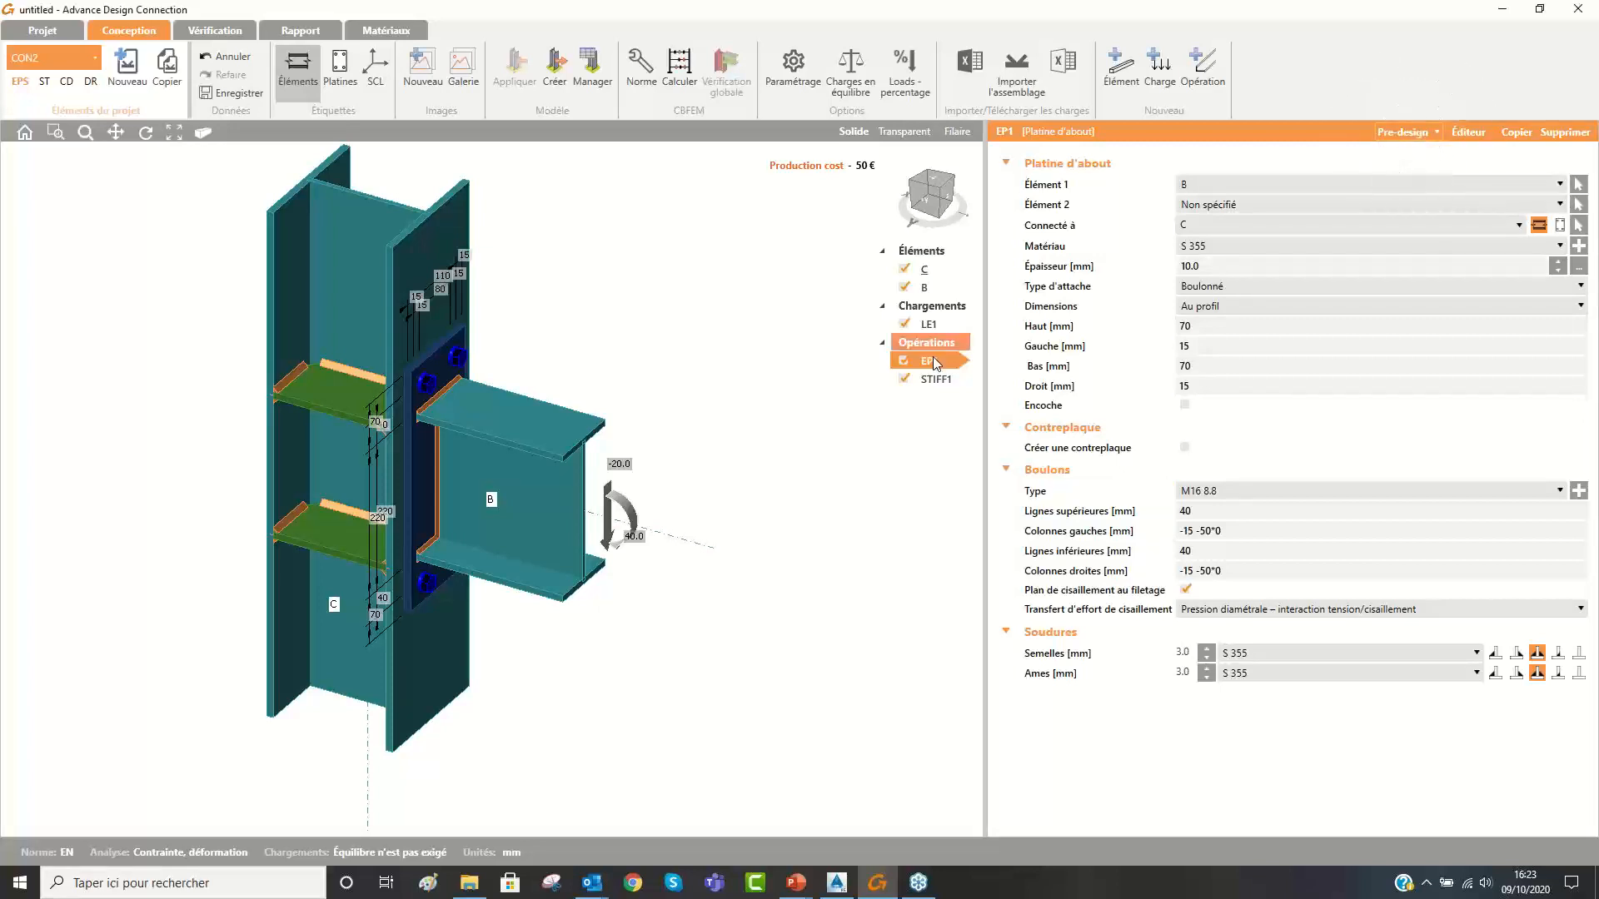
Check the connection's operations for missing welds.
right_click(935, 340)
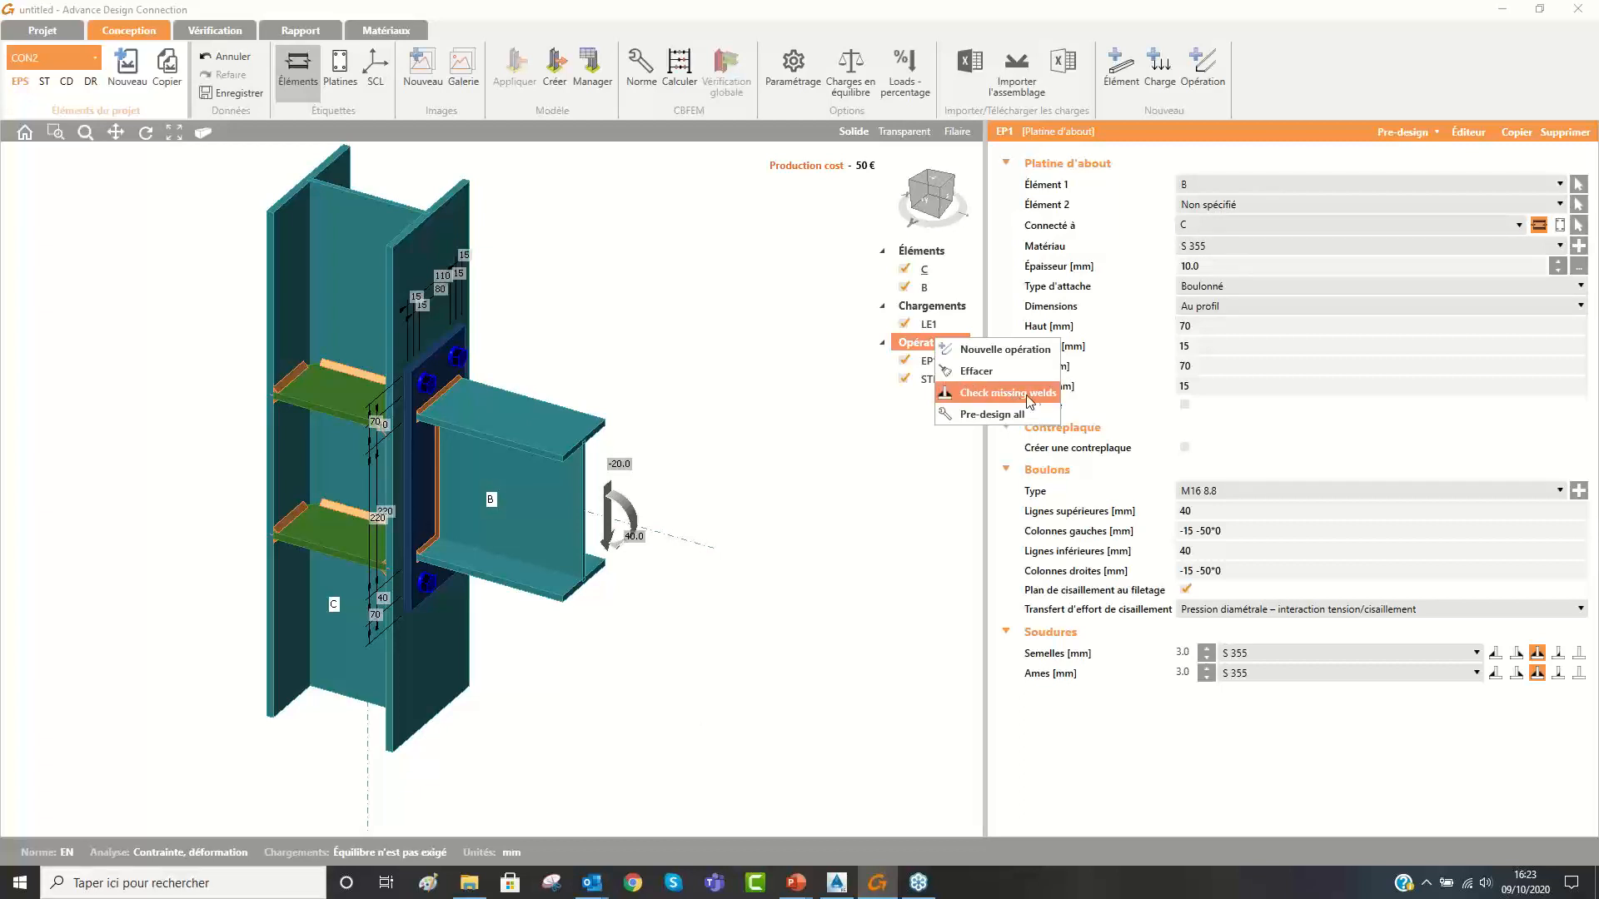
click(1053, 402)
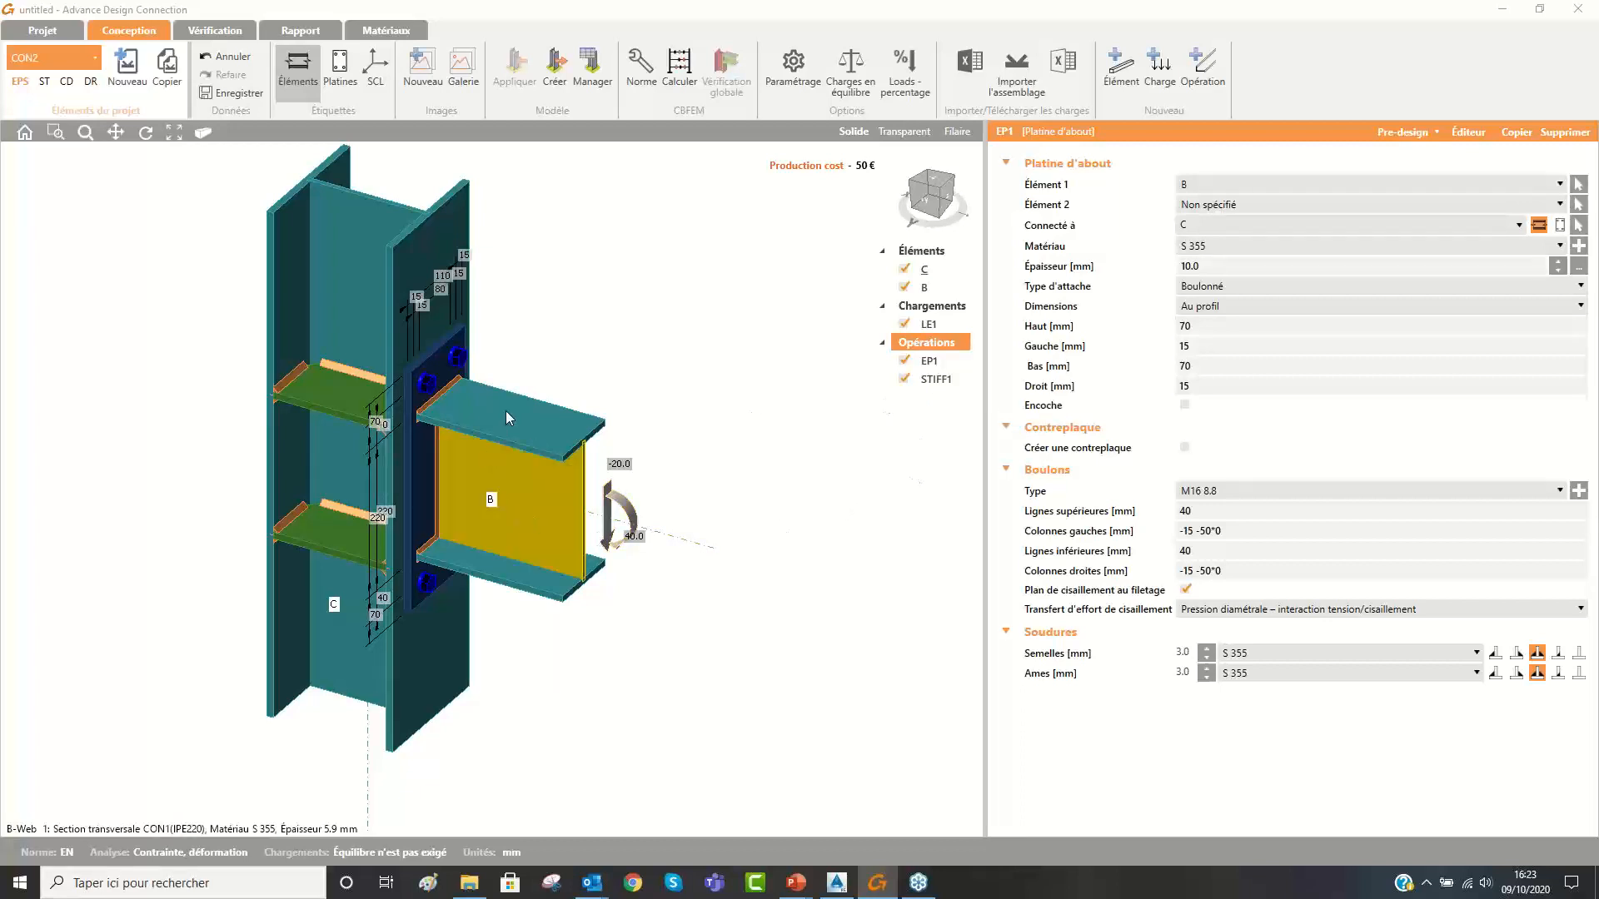
Change the attachment type of end plate EP1 to welded (Soudé) and set its plate to no weld, keeping double fillet welds on the flanges.
click(933, 361)
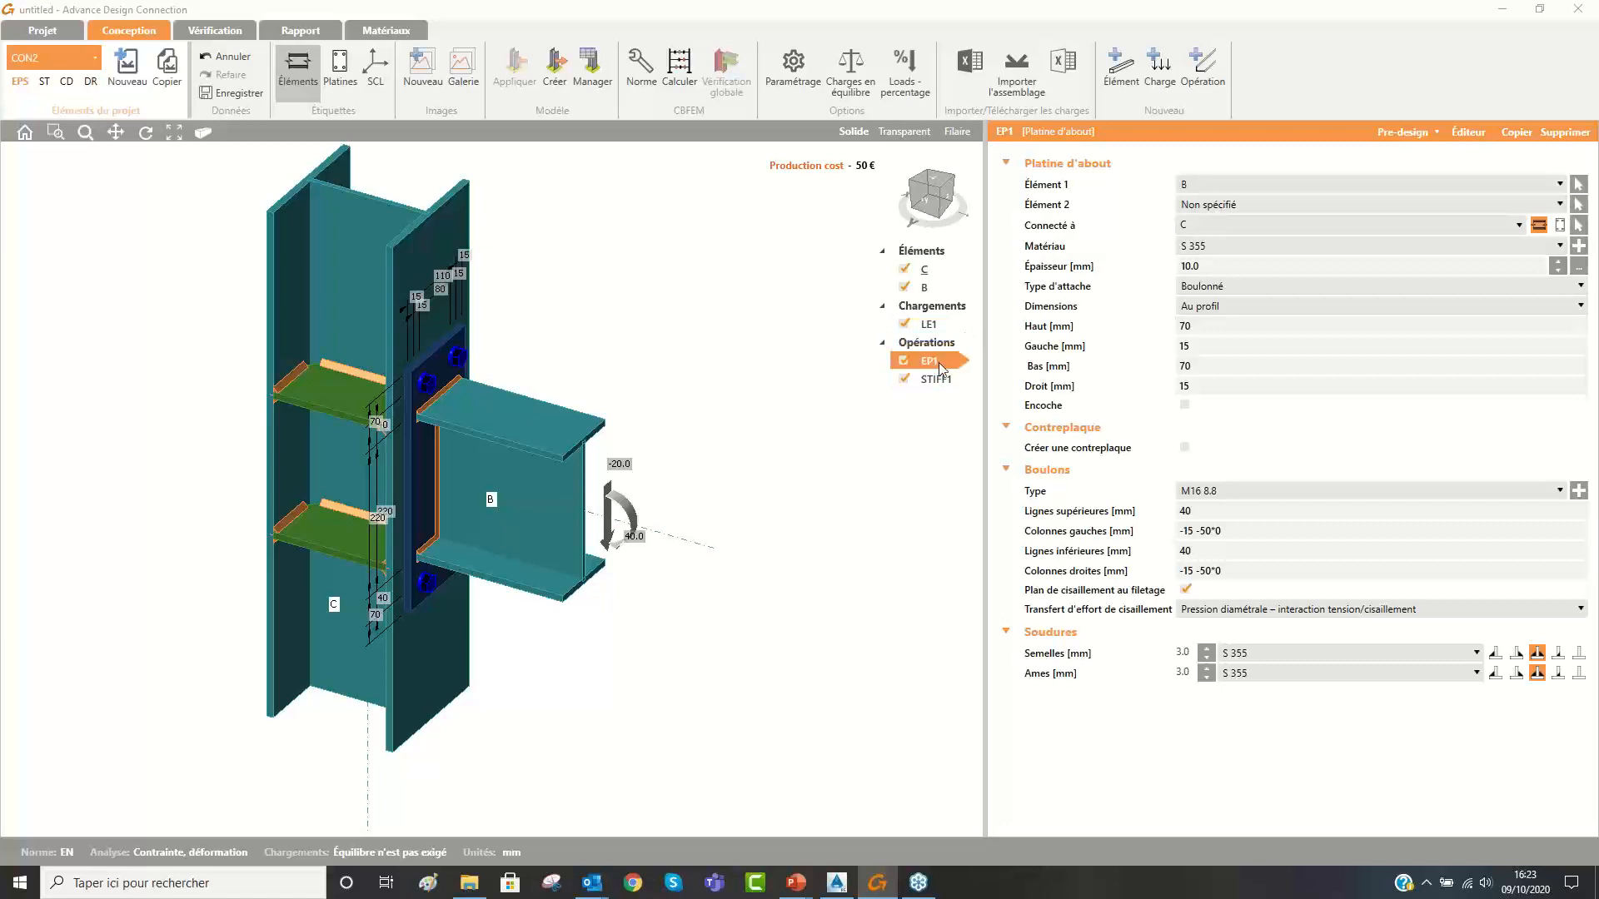
click(1232, 286)
click(1212, 322)
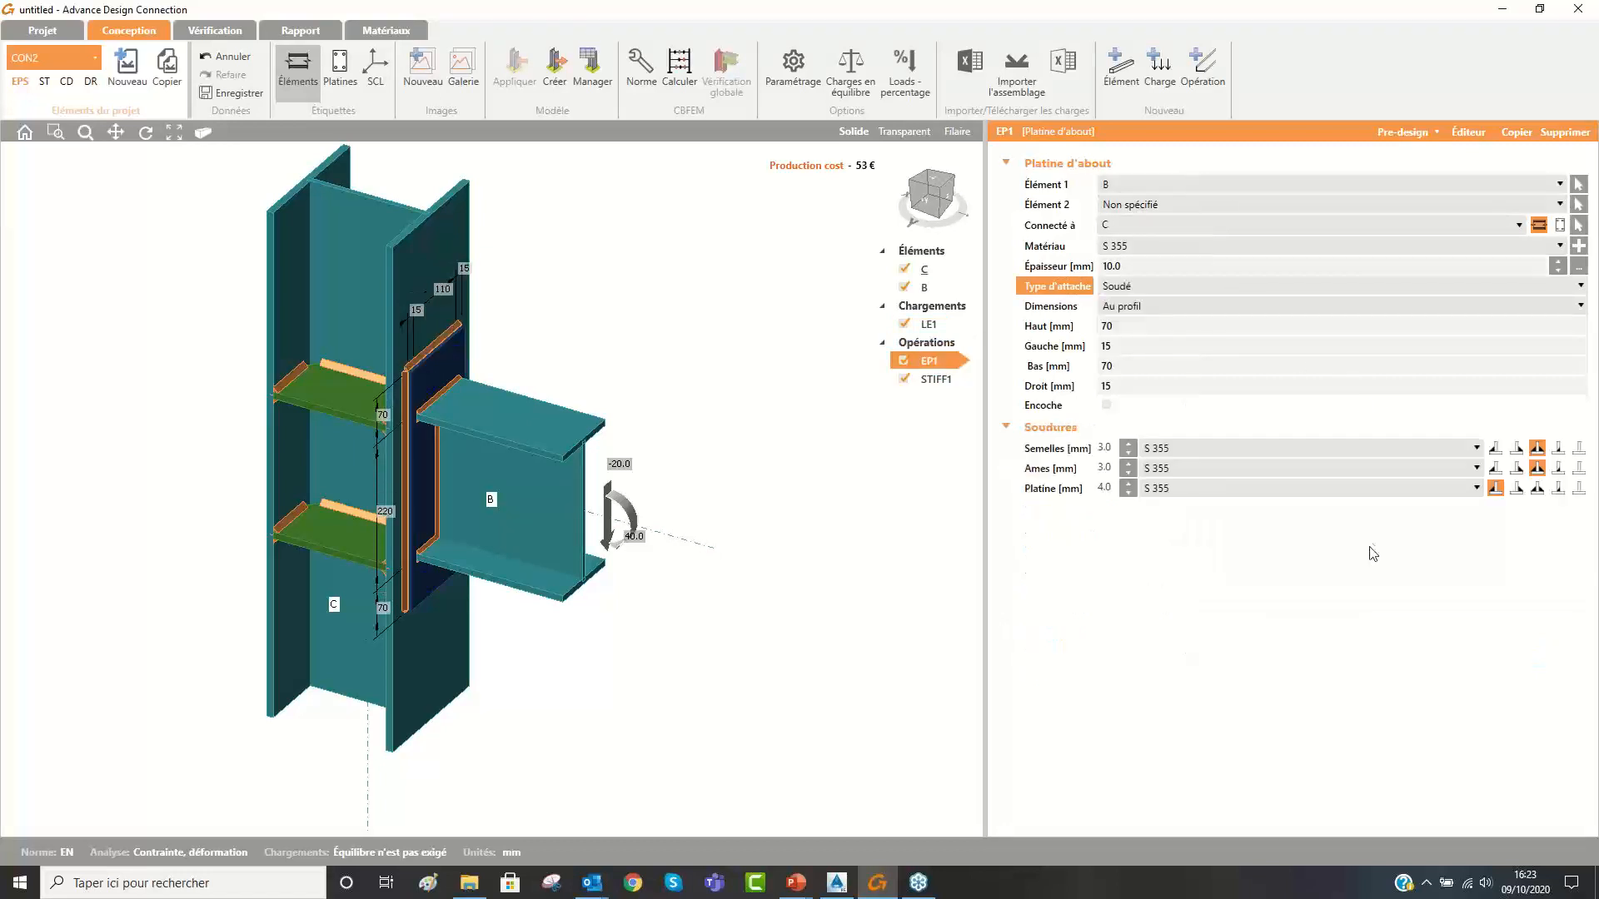
click(1577, 448)
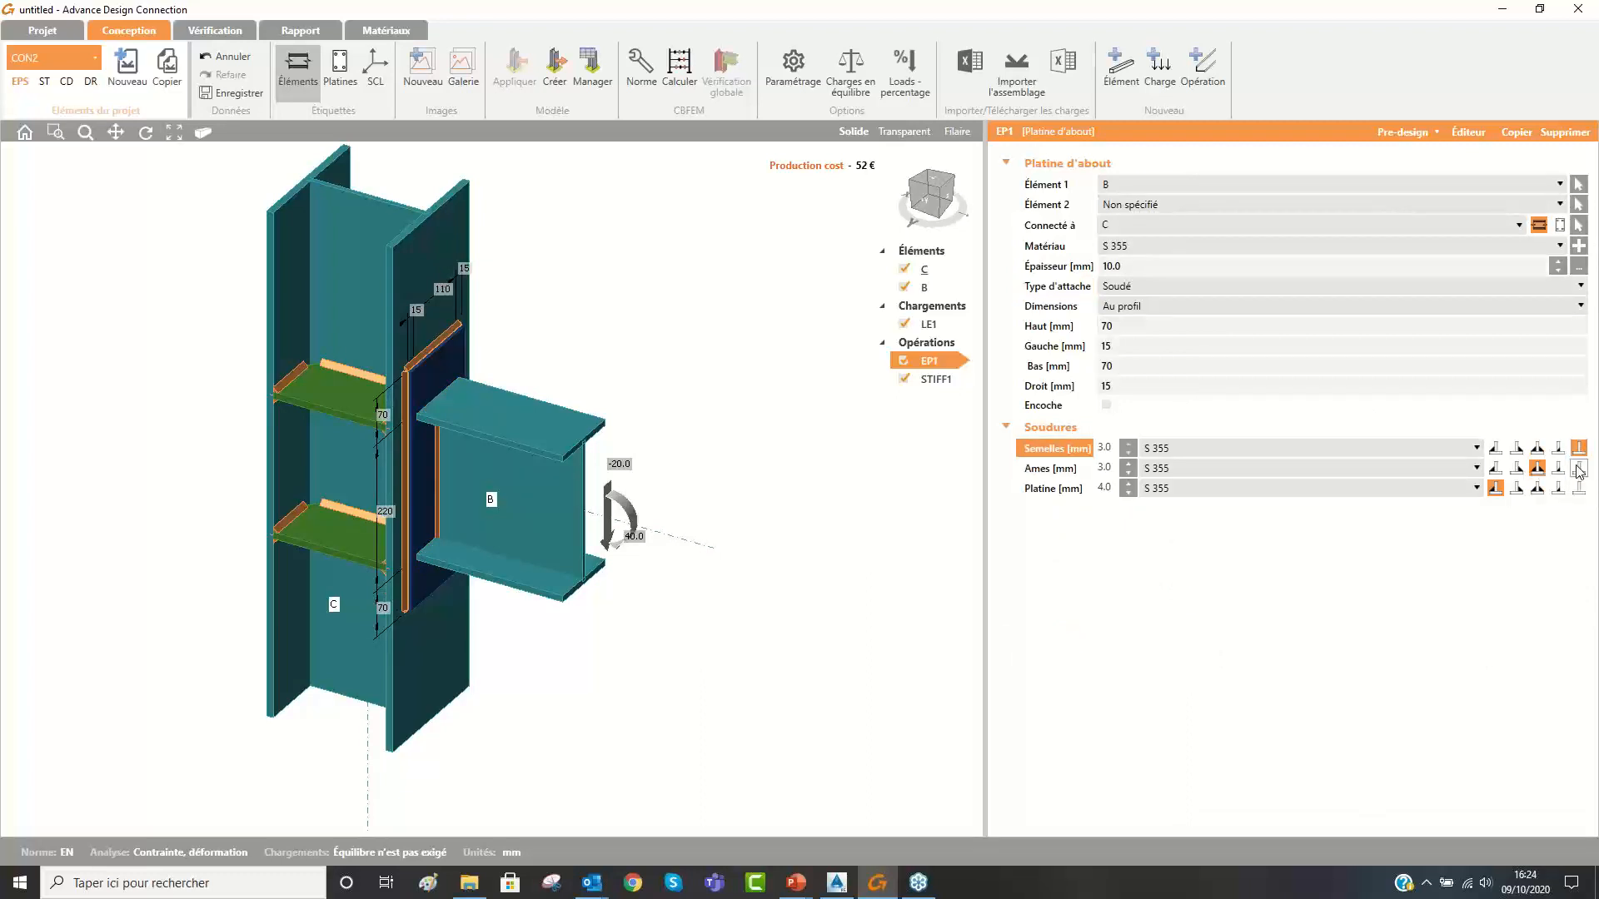
click(1536, 448)
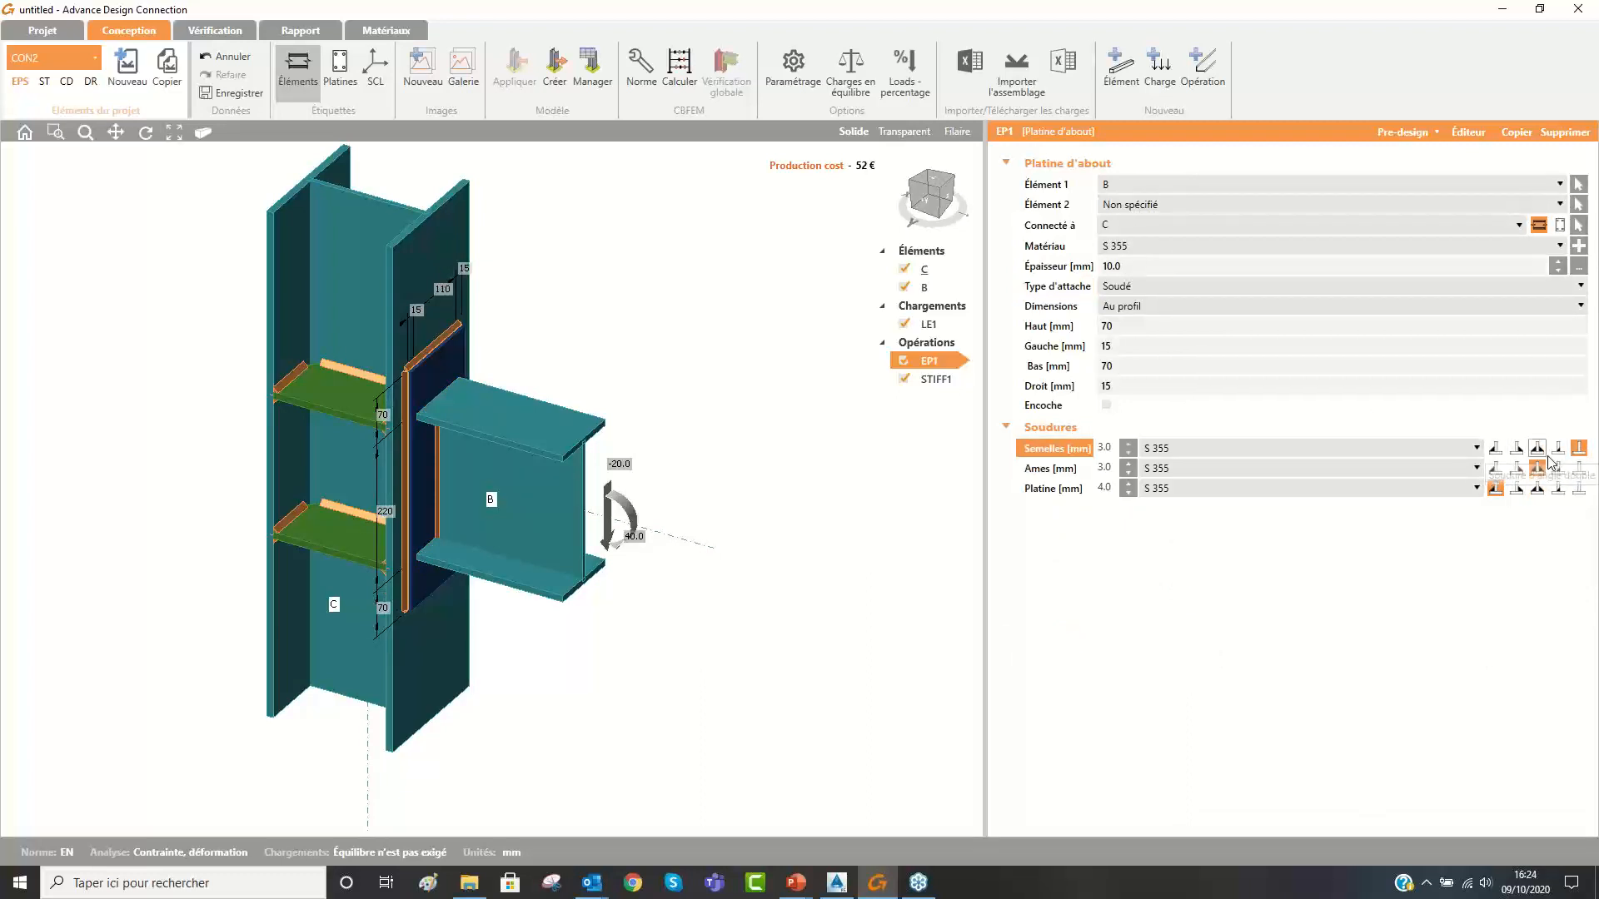
click(1579, 490)
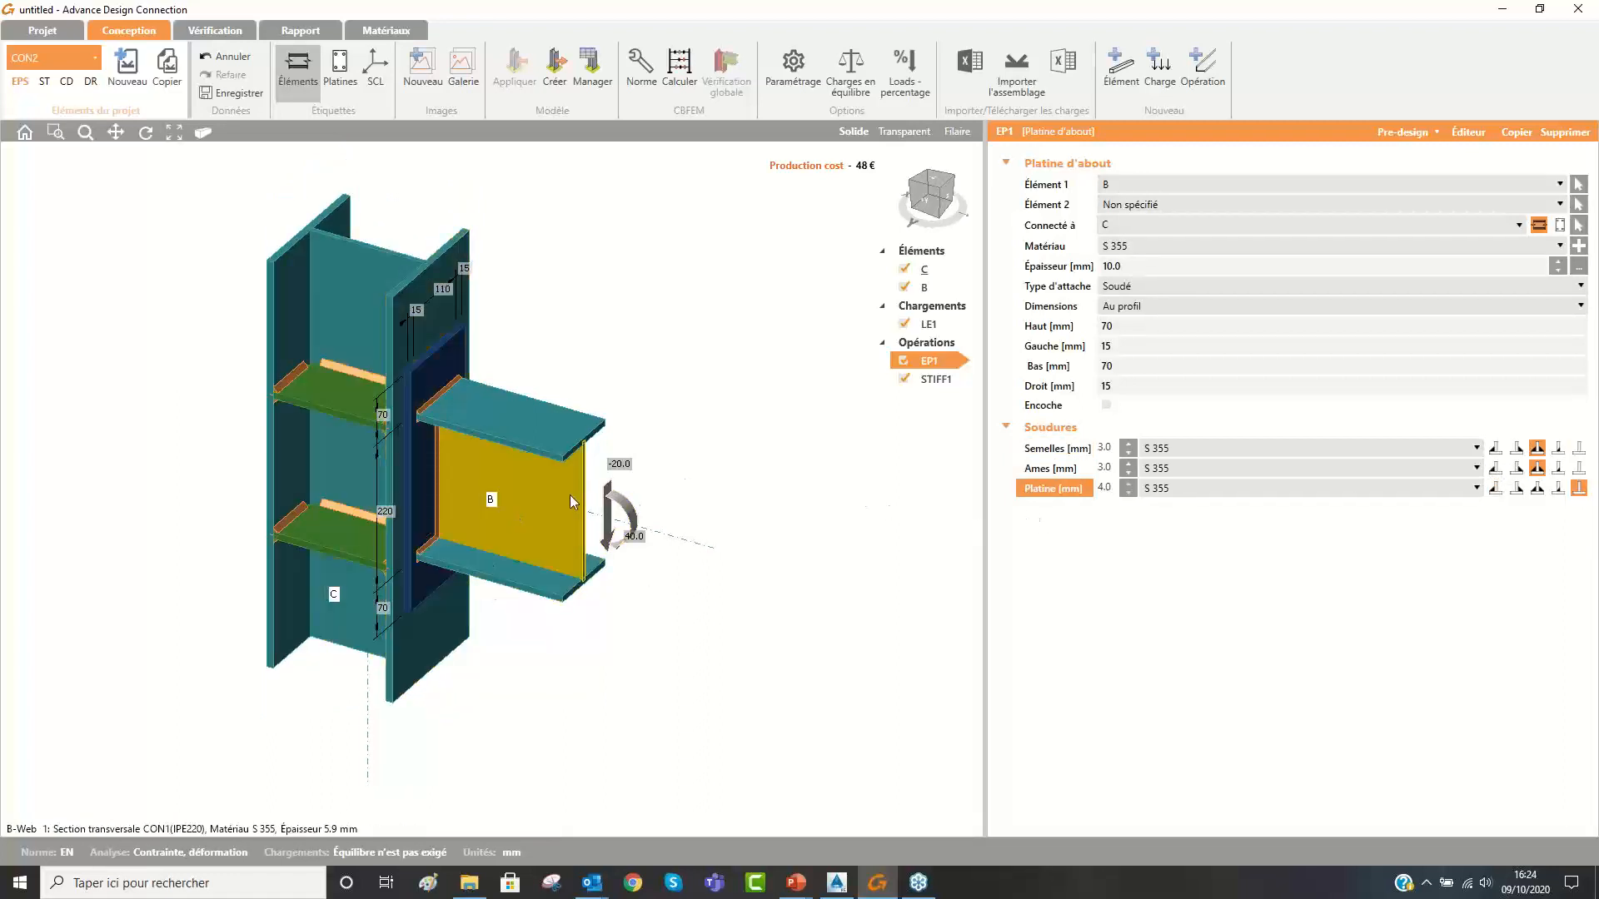
Check the operations for missing welds and weld all listed contacts between end plate EP1 and the column flange.
right_click(945, 341)
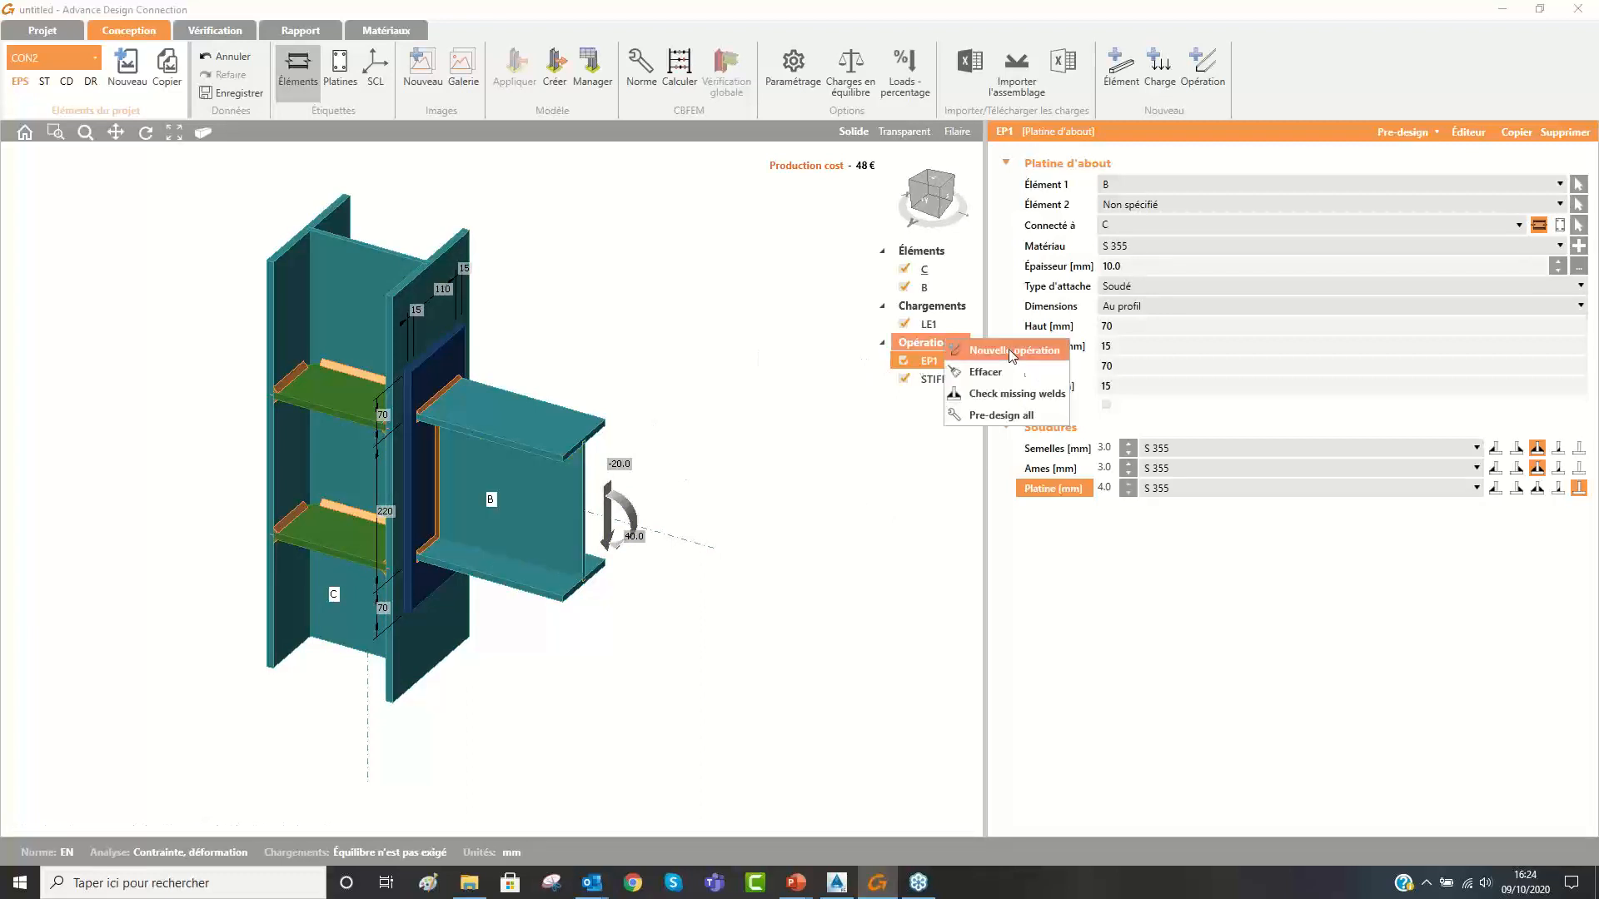
click(1006, 394)
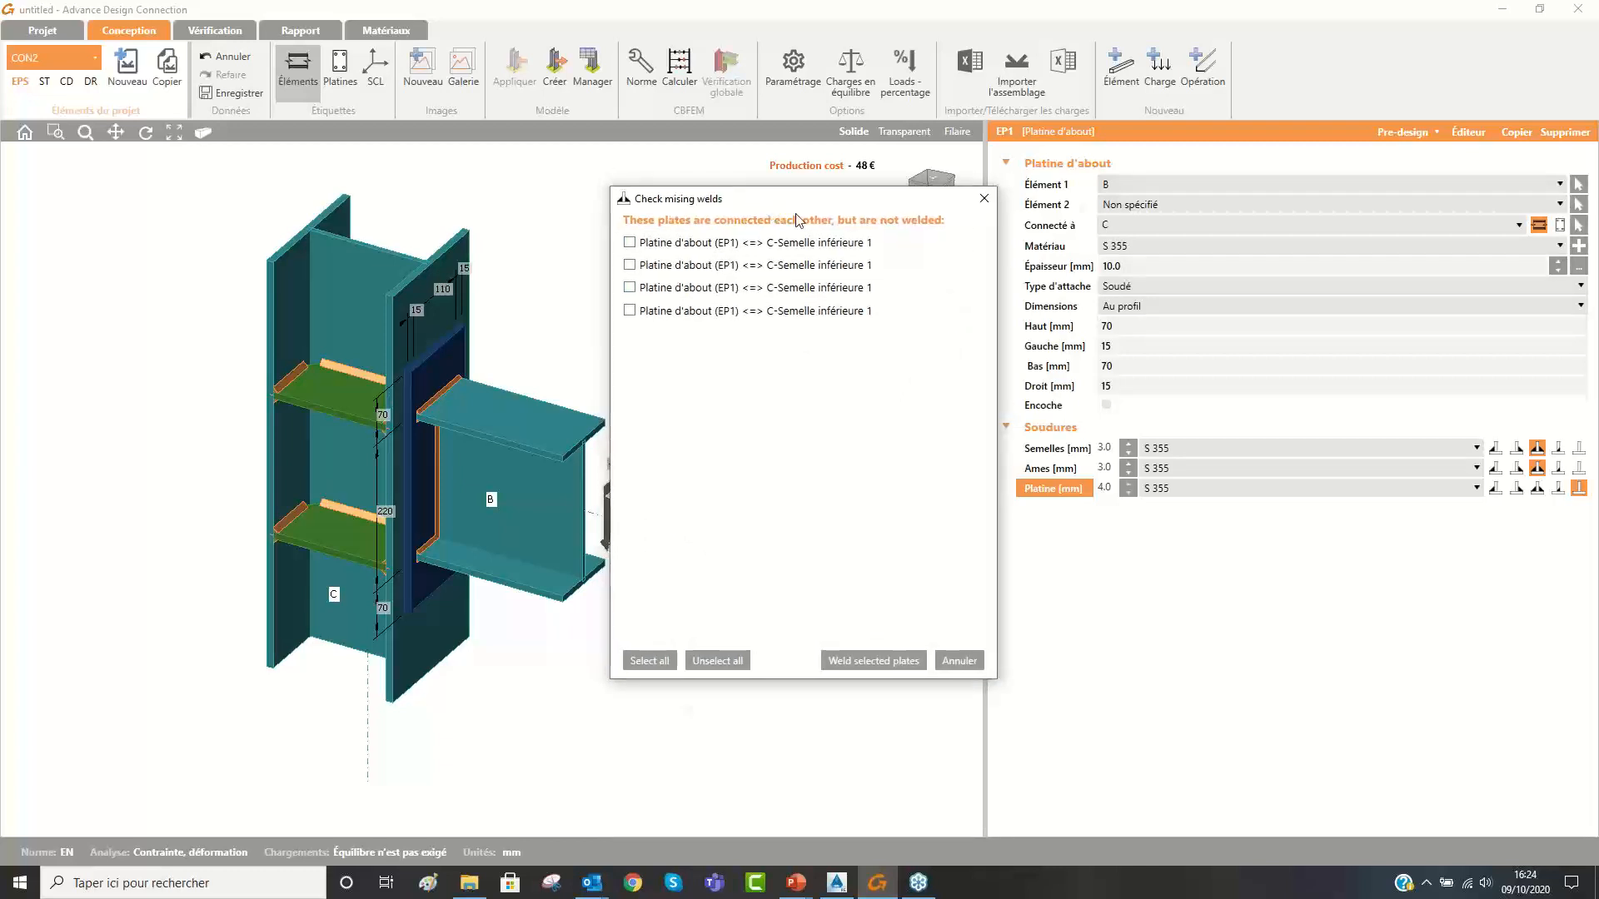
drag(760, 201, 982, 280)
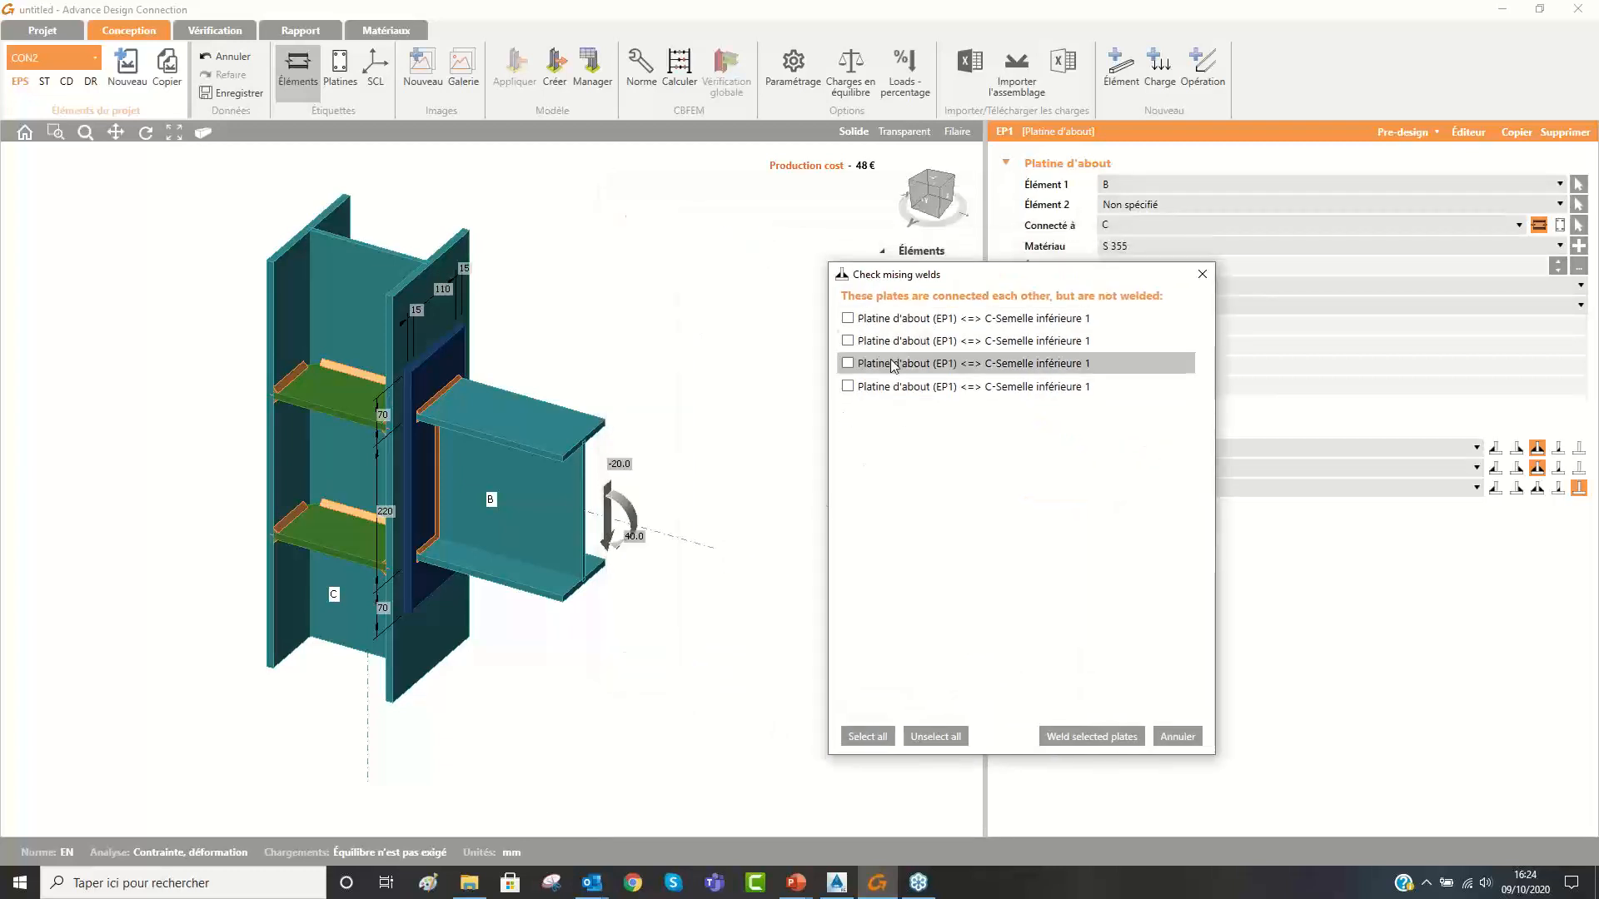
click(847, 318)
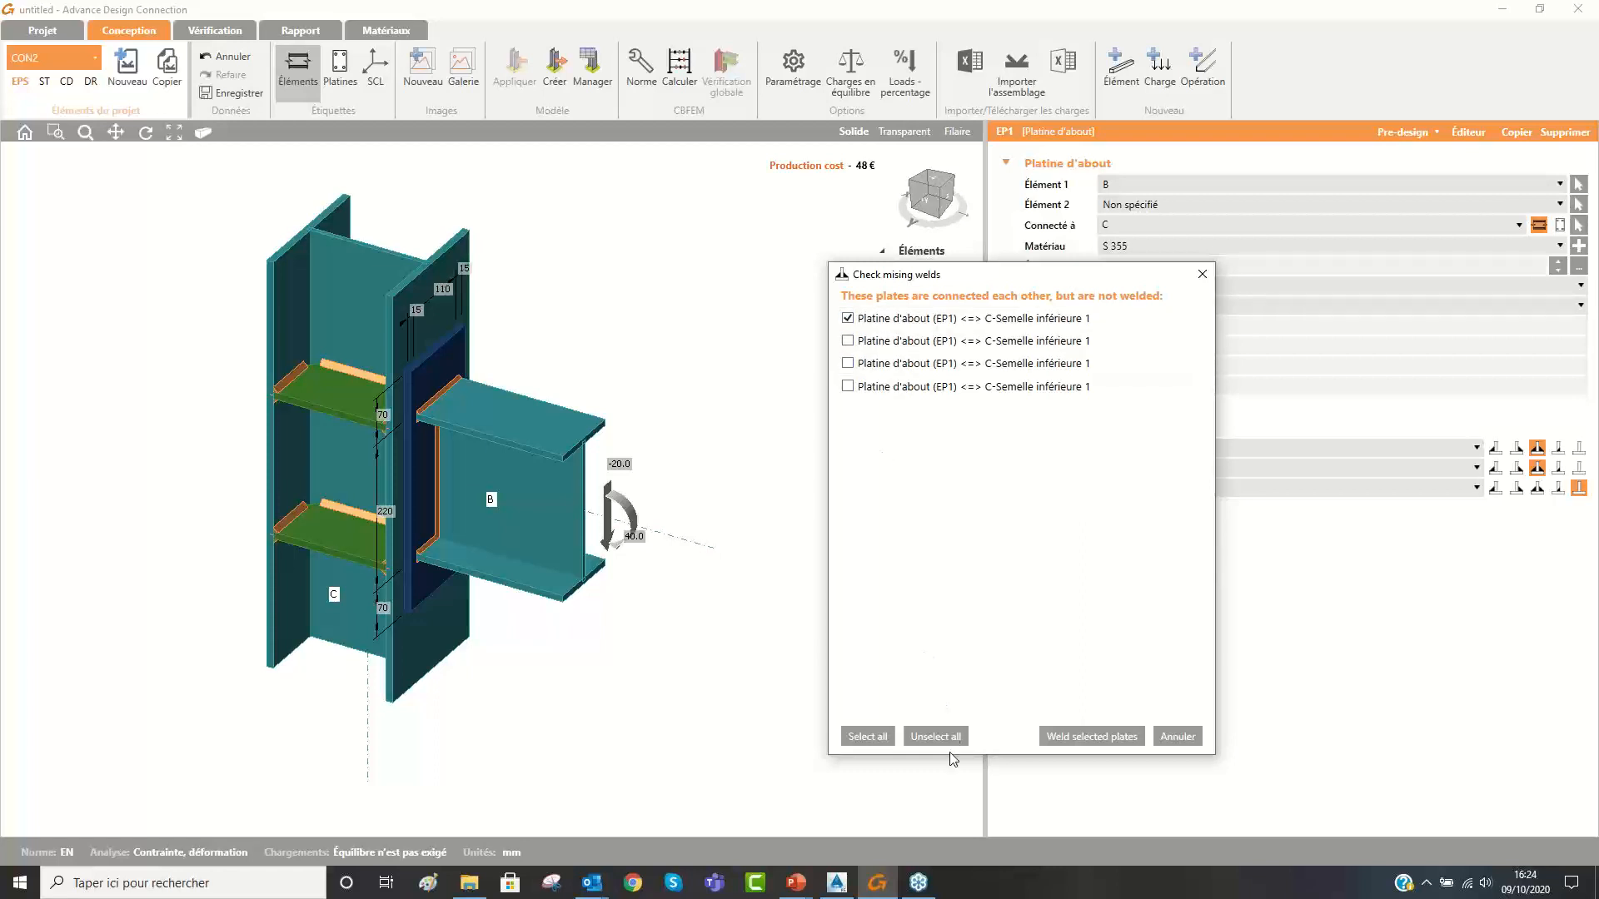
click(868, 738)
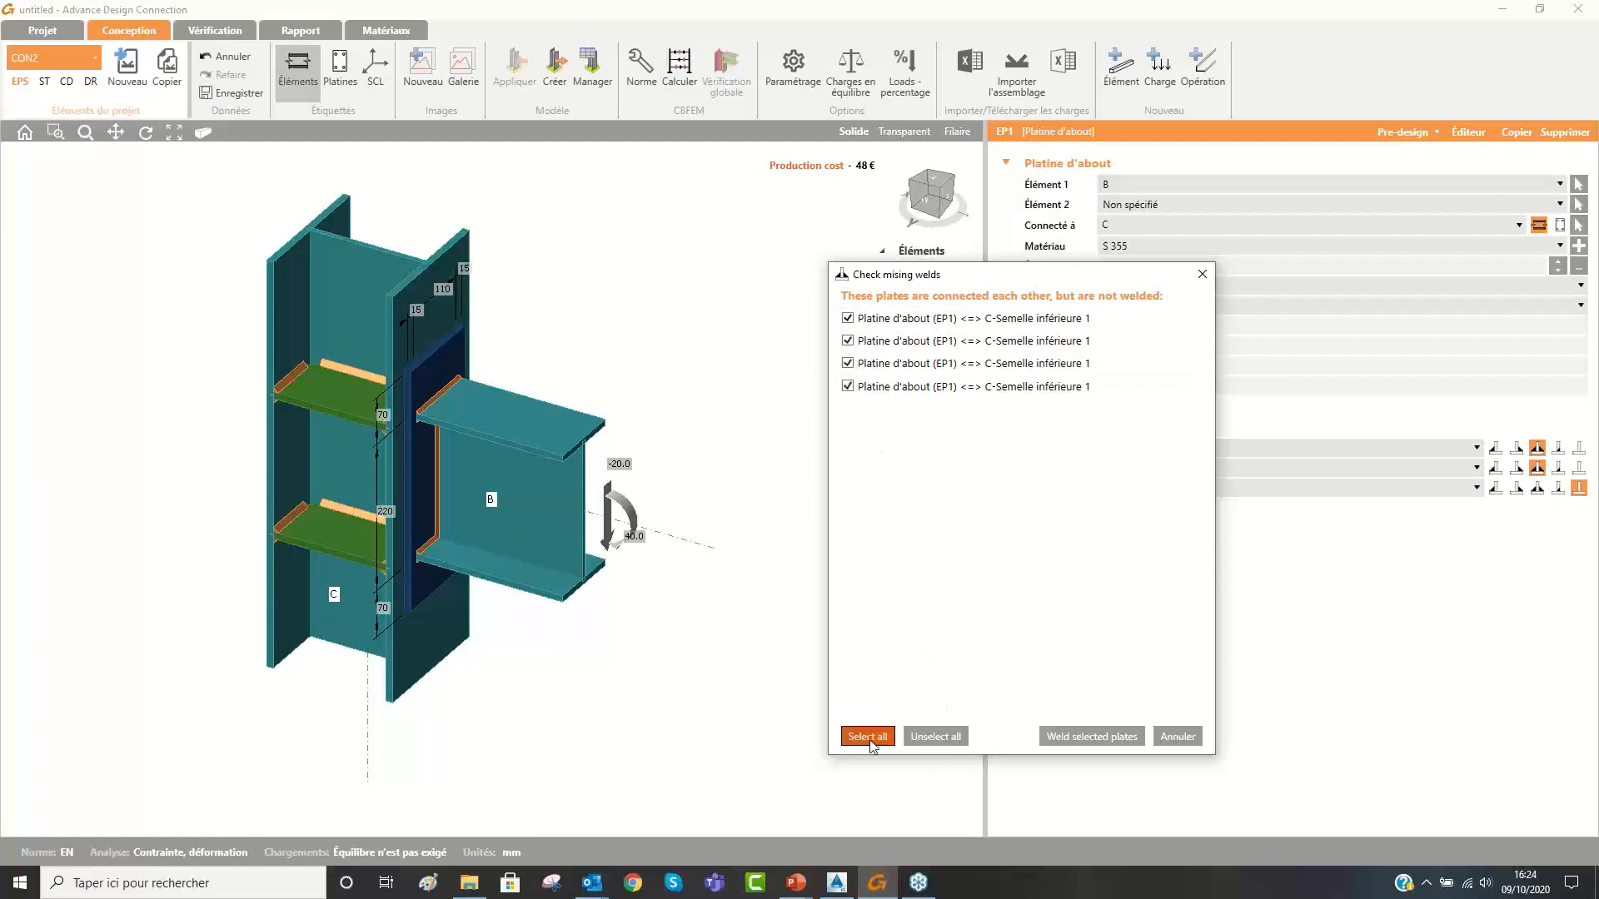
click(1090, 737)
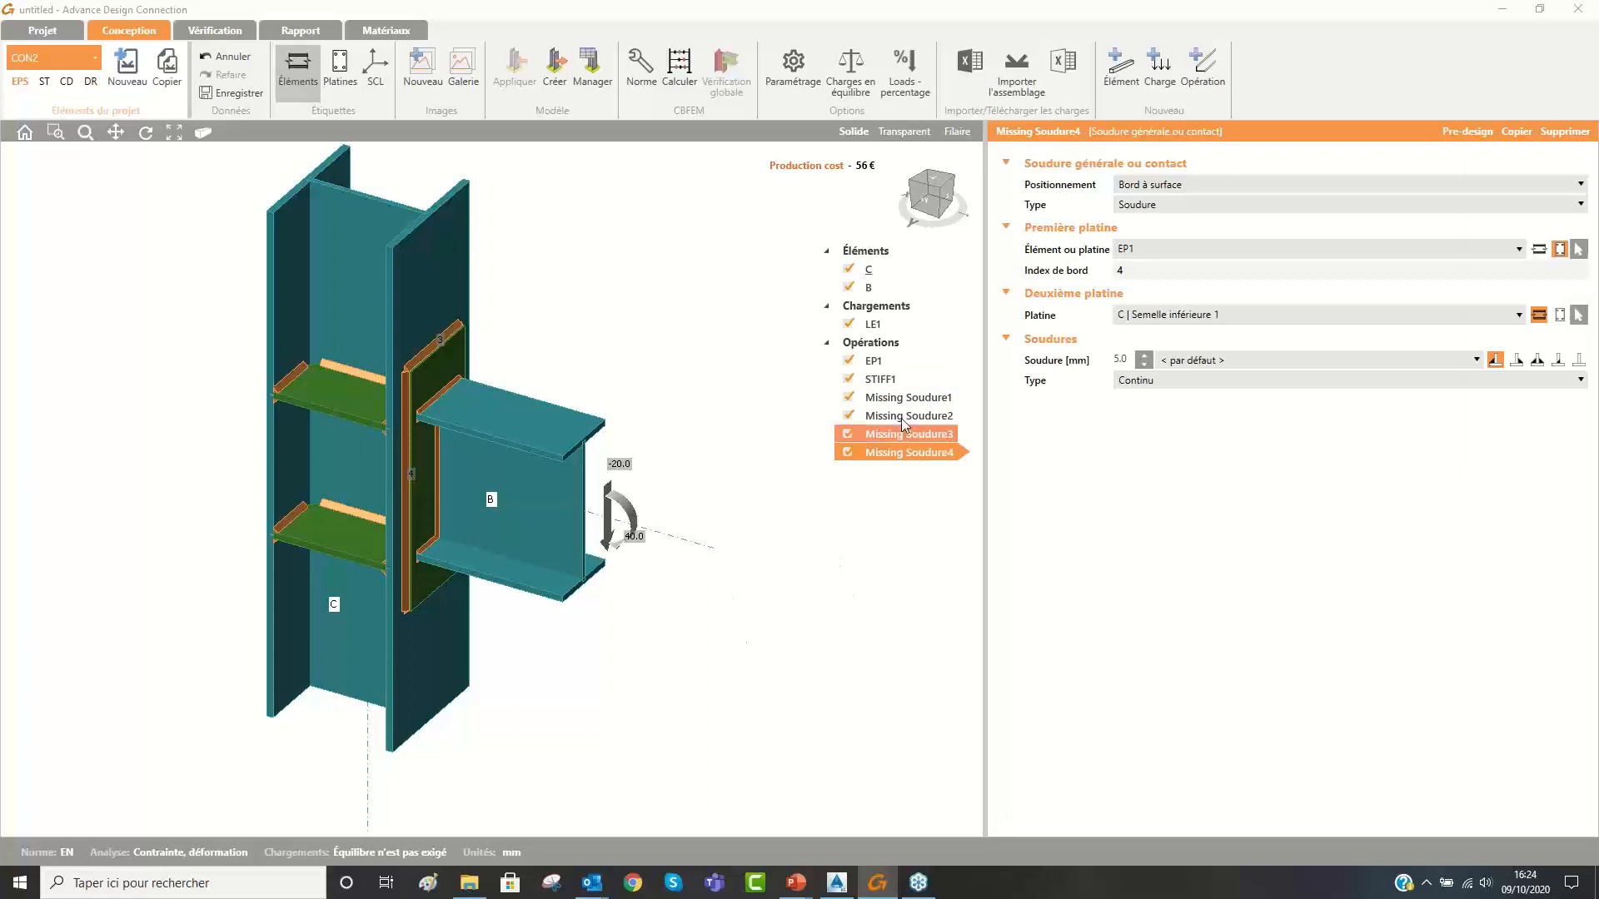
Apply the pre-design to all operations of the connection.
right_click(881, 338)
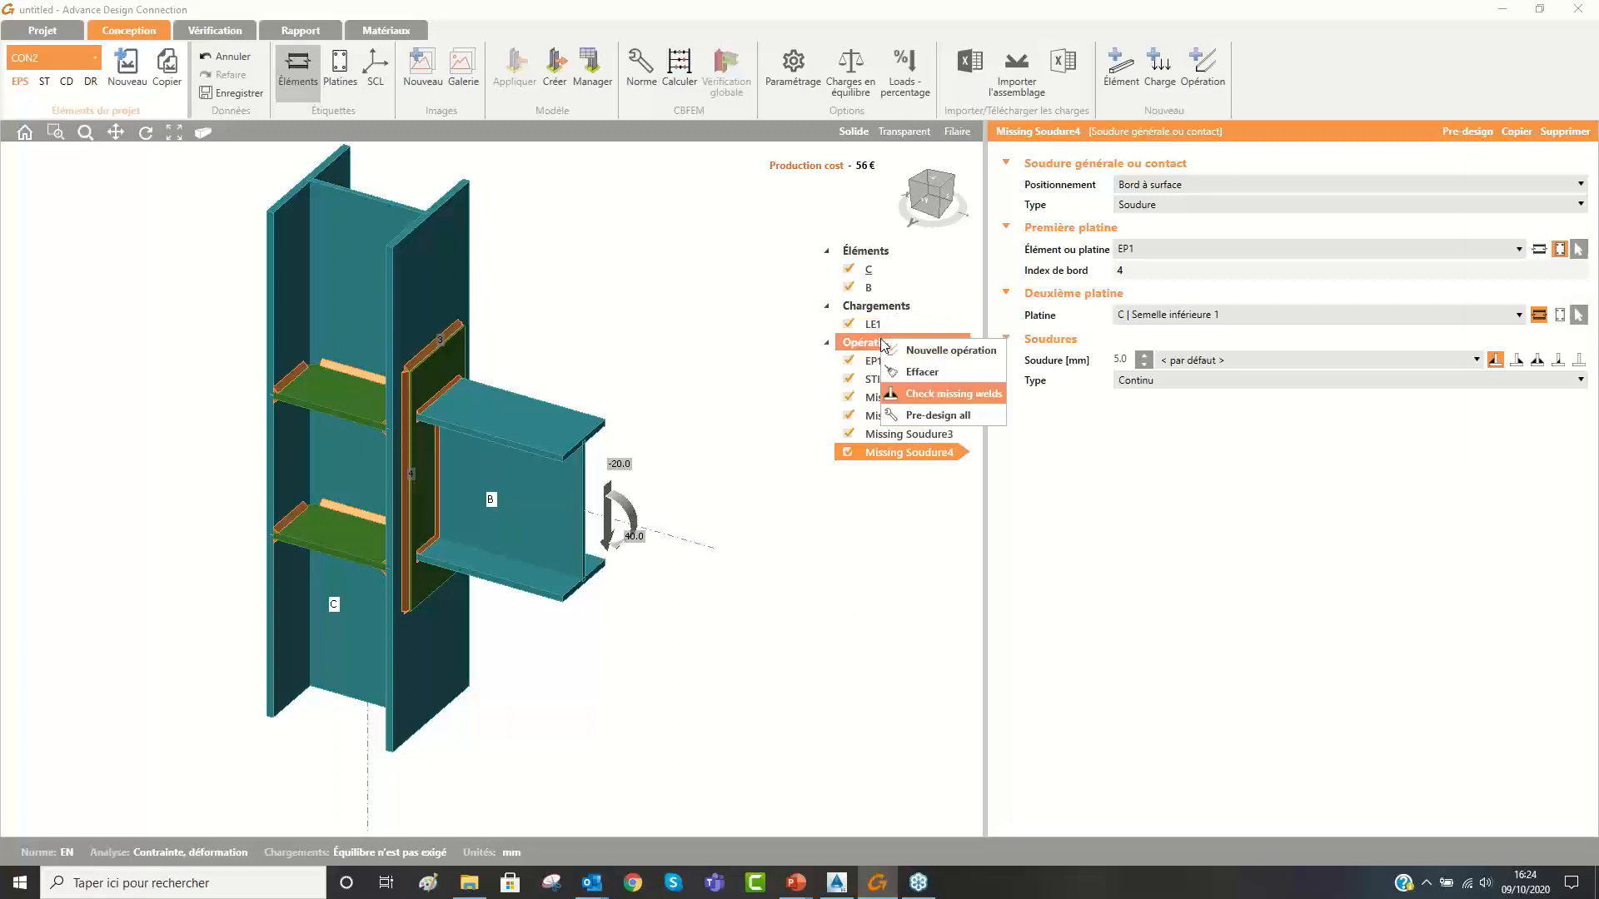
click(942, 416)
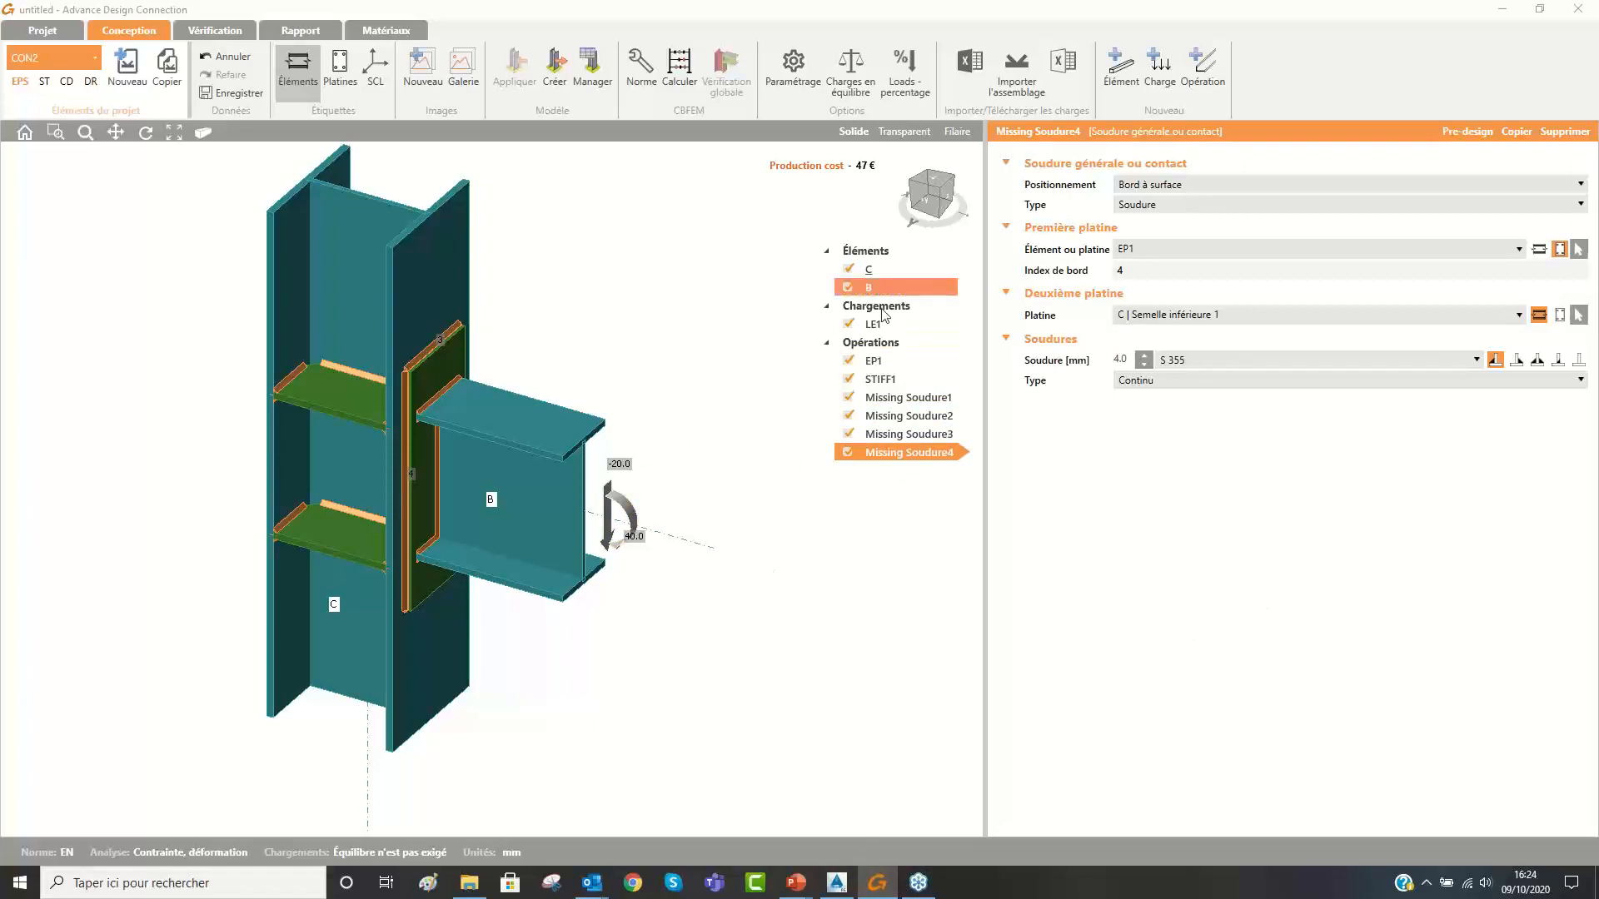
Compare the internal forces of load LE1 in absolute values and as percentages of the member's capacity.
click(873, 327)
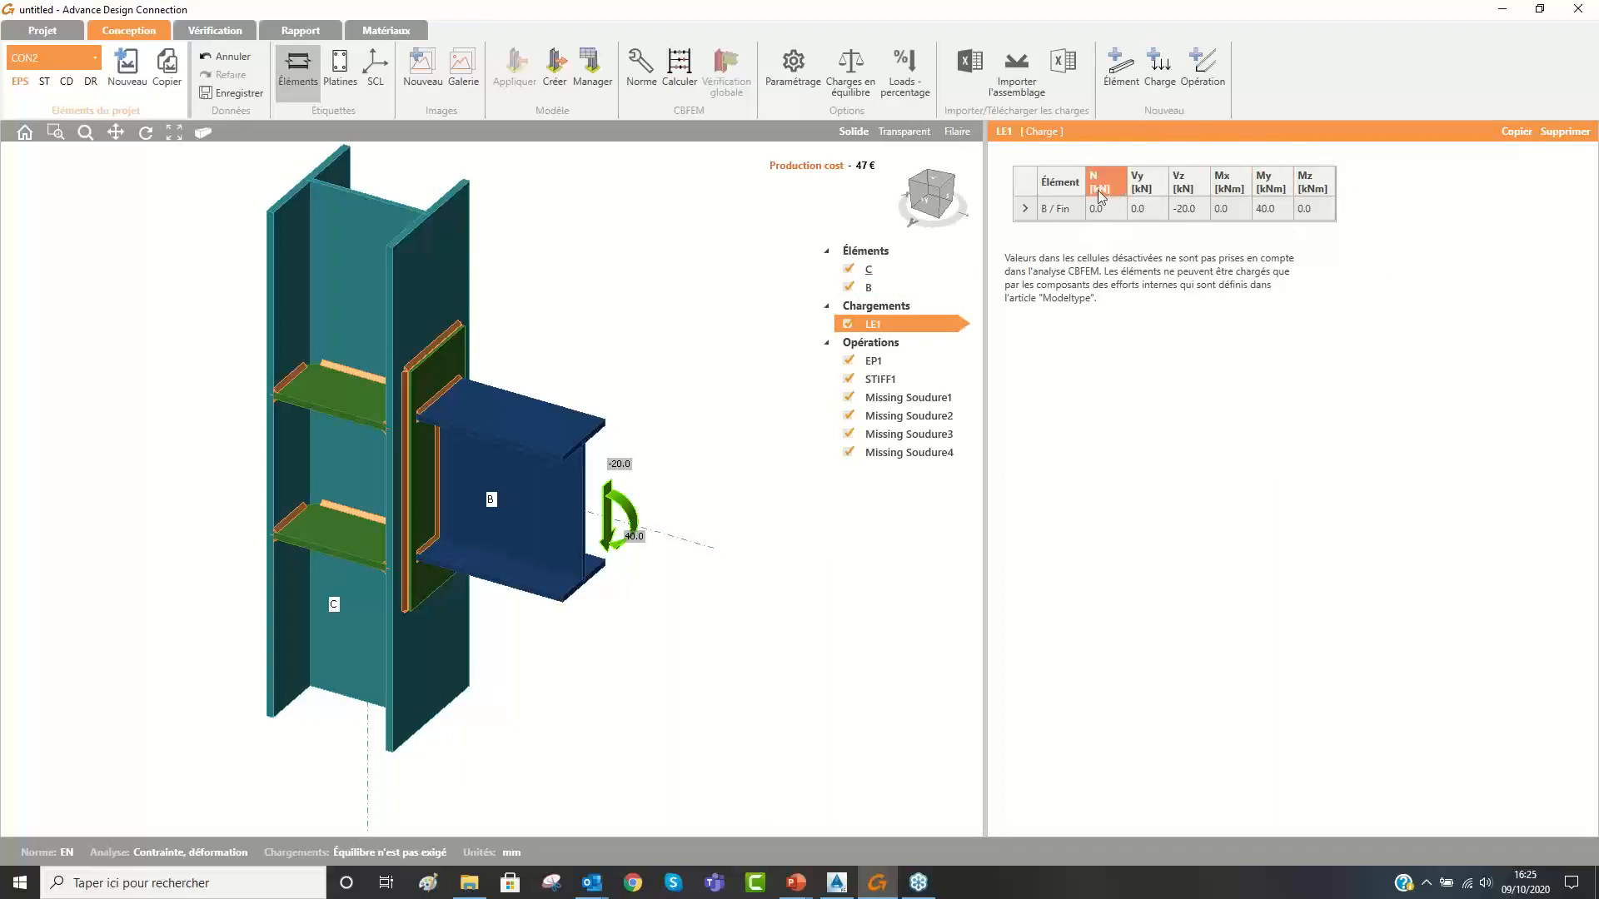
click(906, 72)
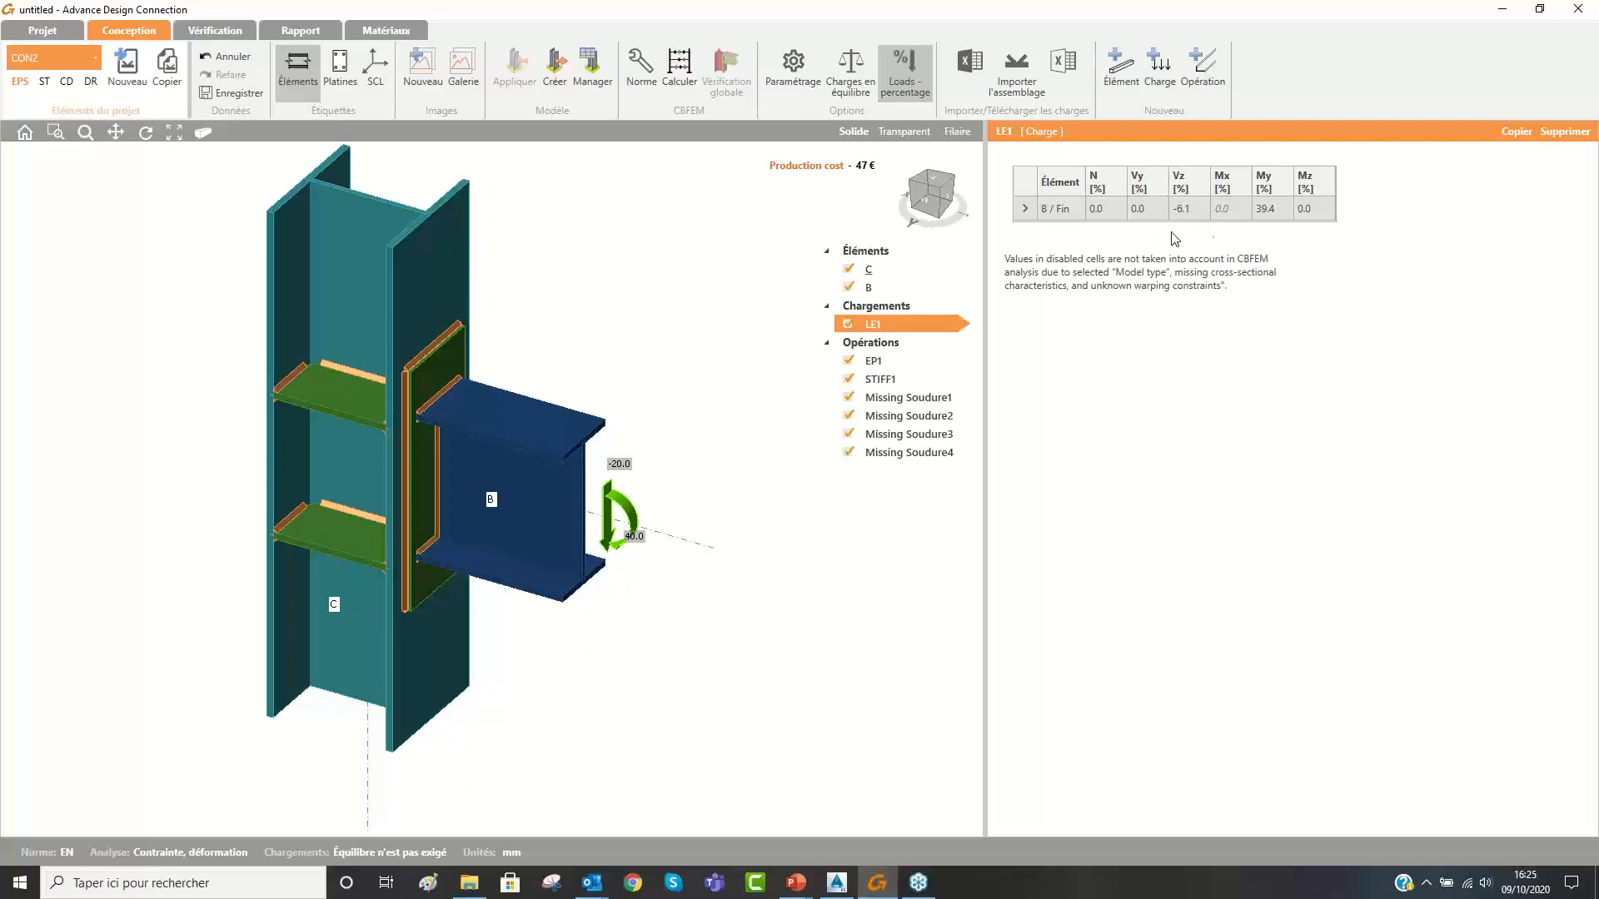
click(914, 75)
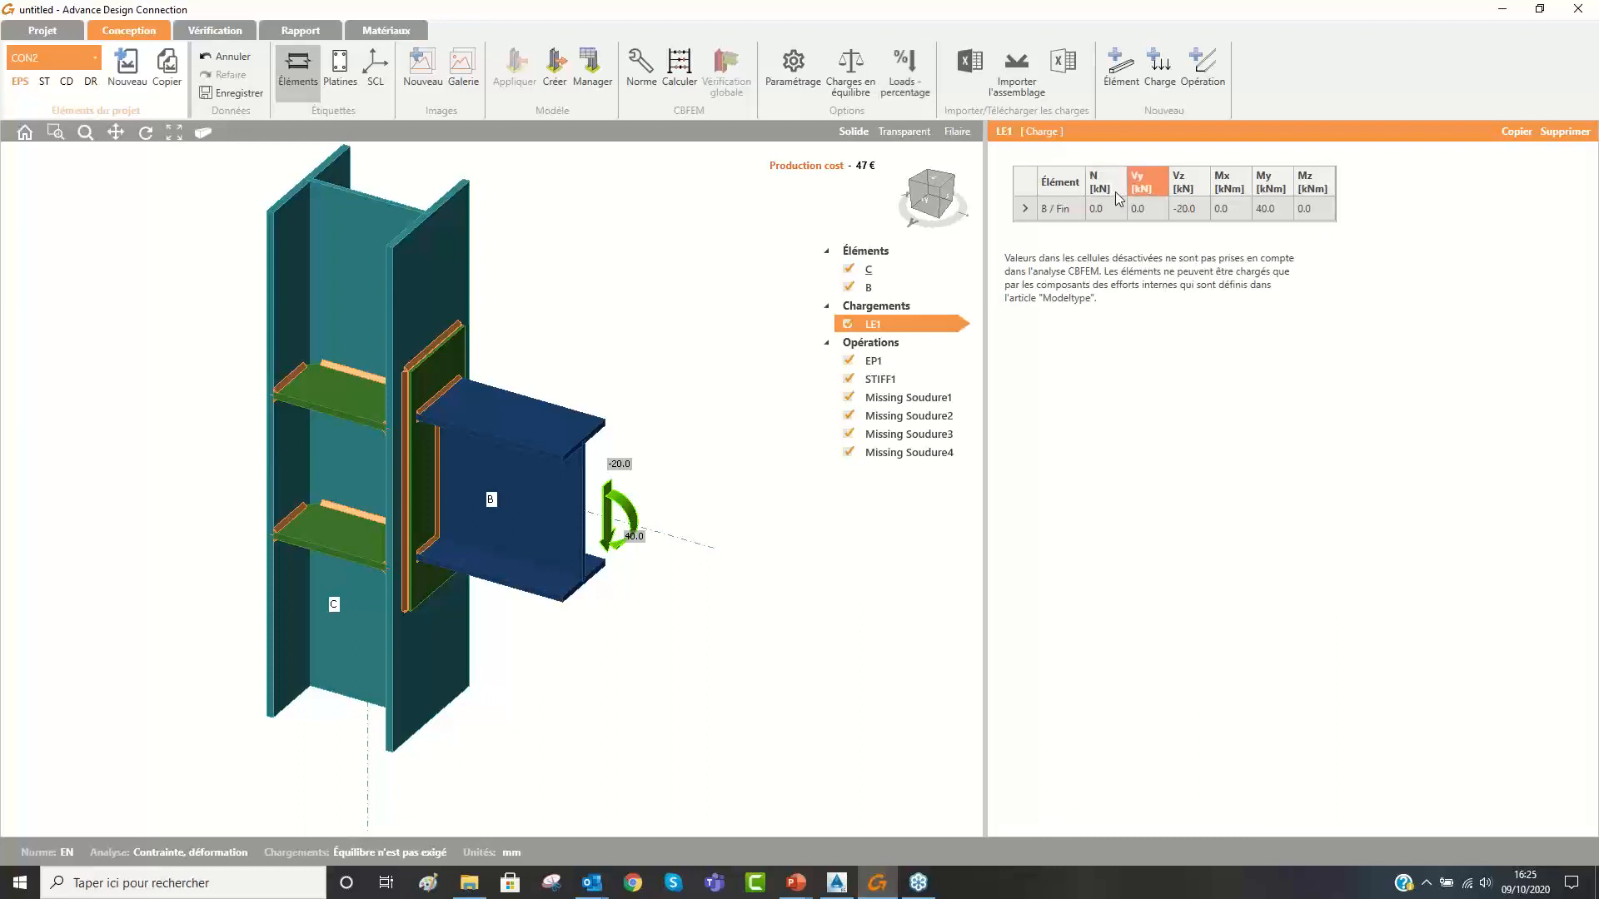
Set load LE1 on beam B to -50 % for Vz and 20 % for My, and check the equivalent forces.
click(895, 67)
click(1189, 212)
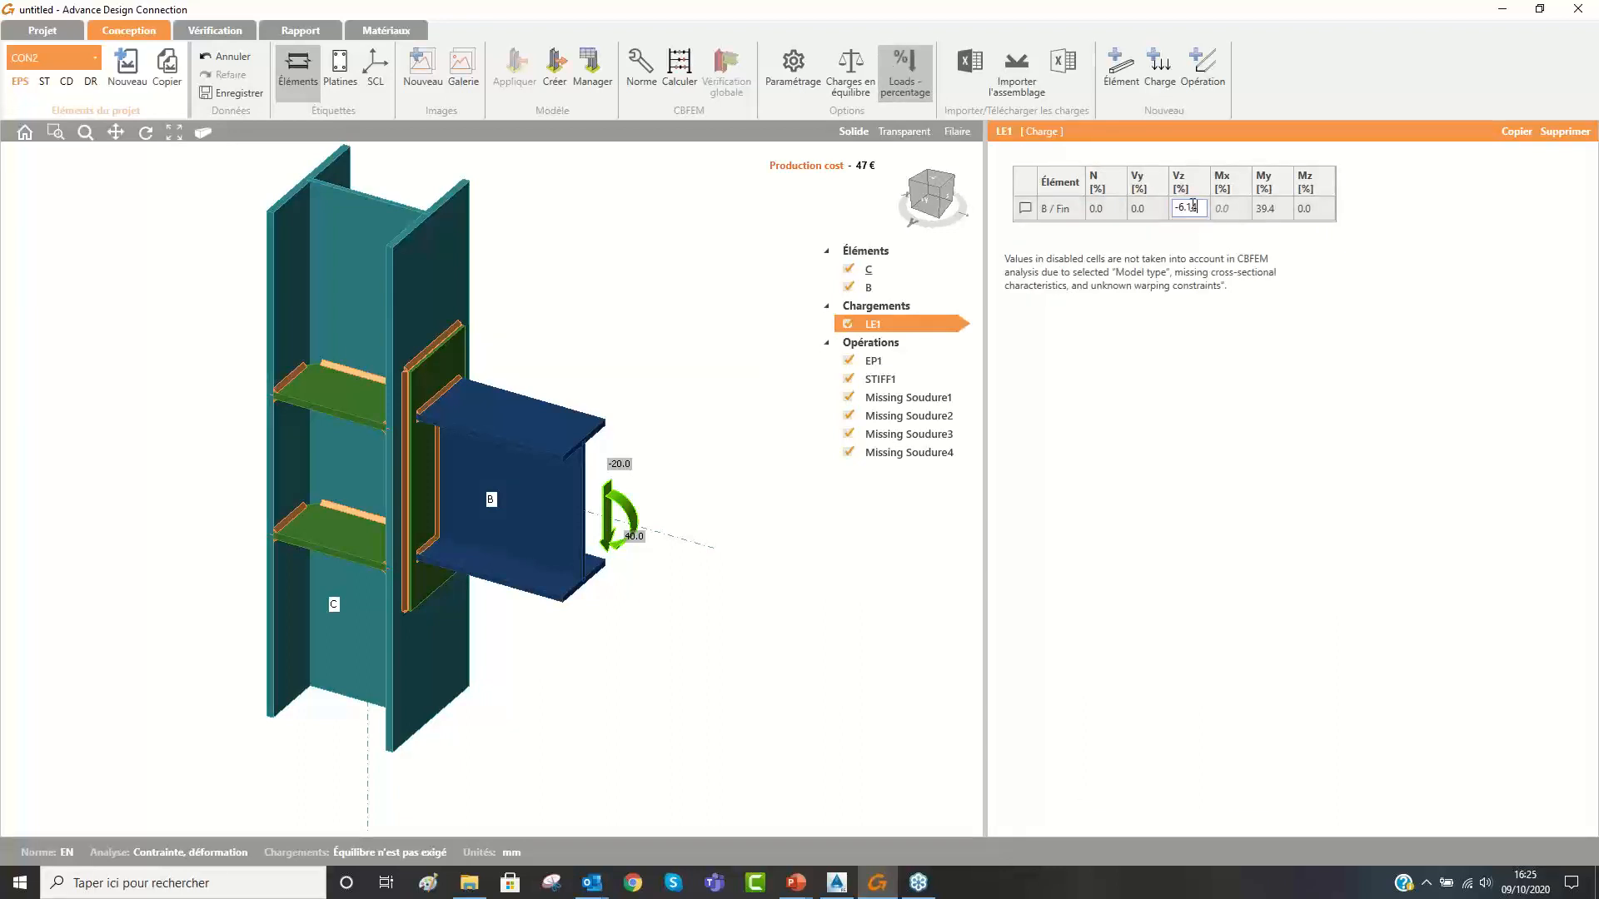
text(-50)
key(Tab)
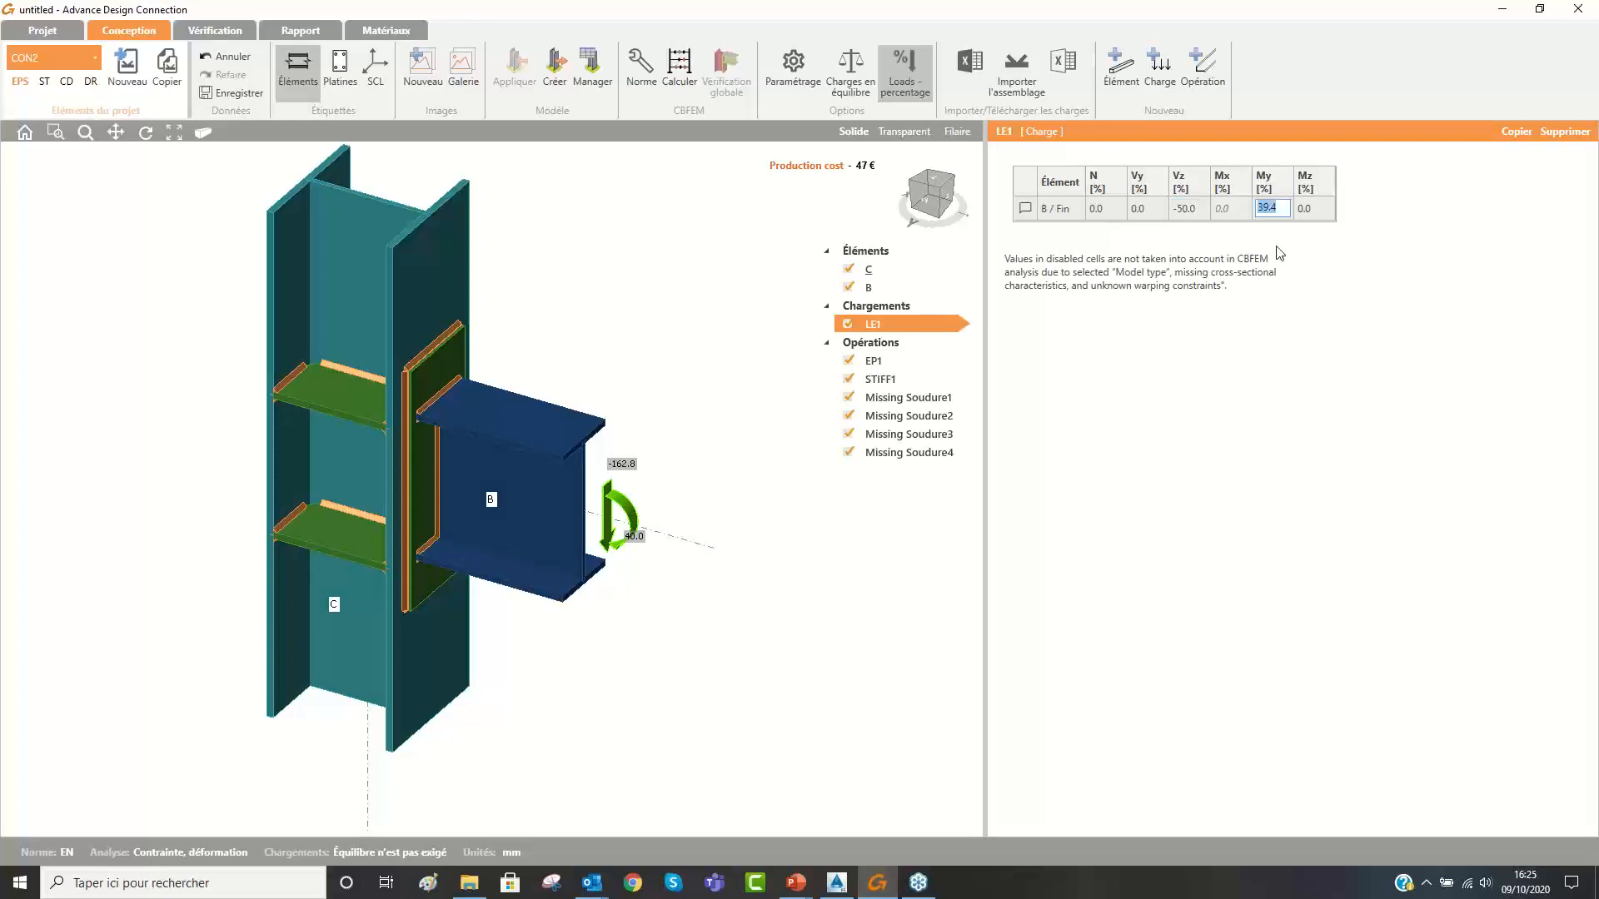
text(-)
key(Tab)
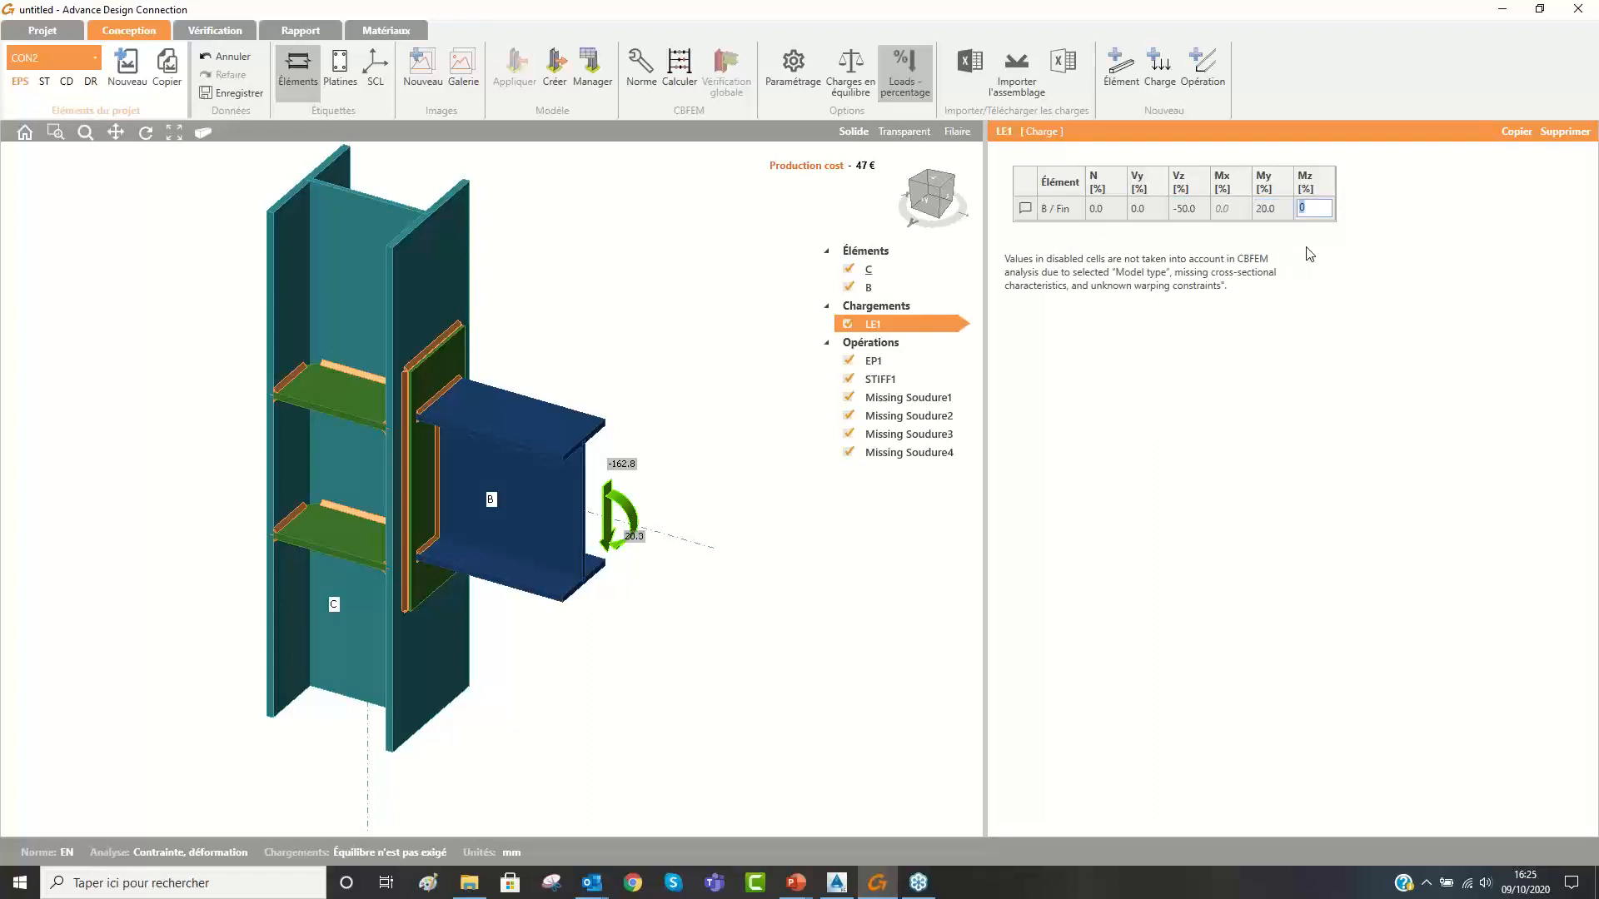
click(911, 76)
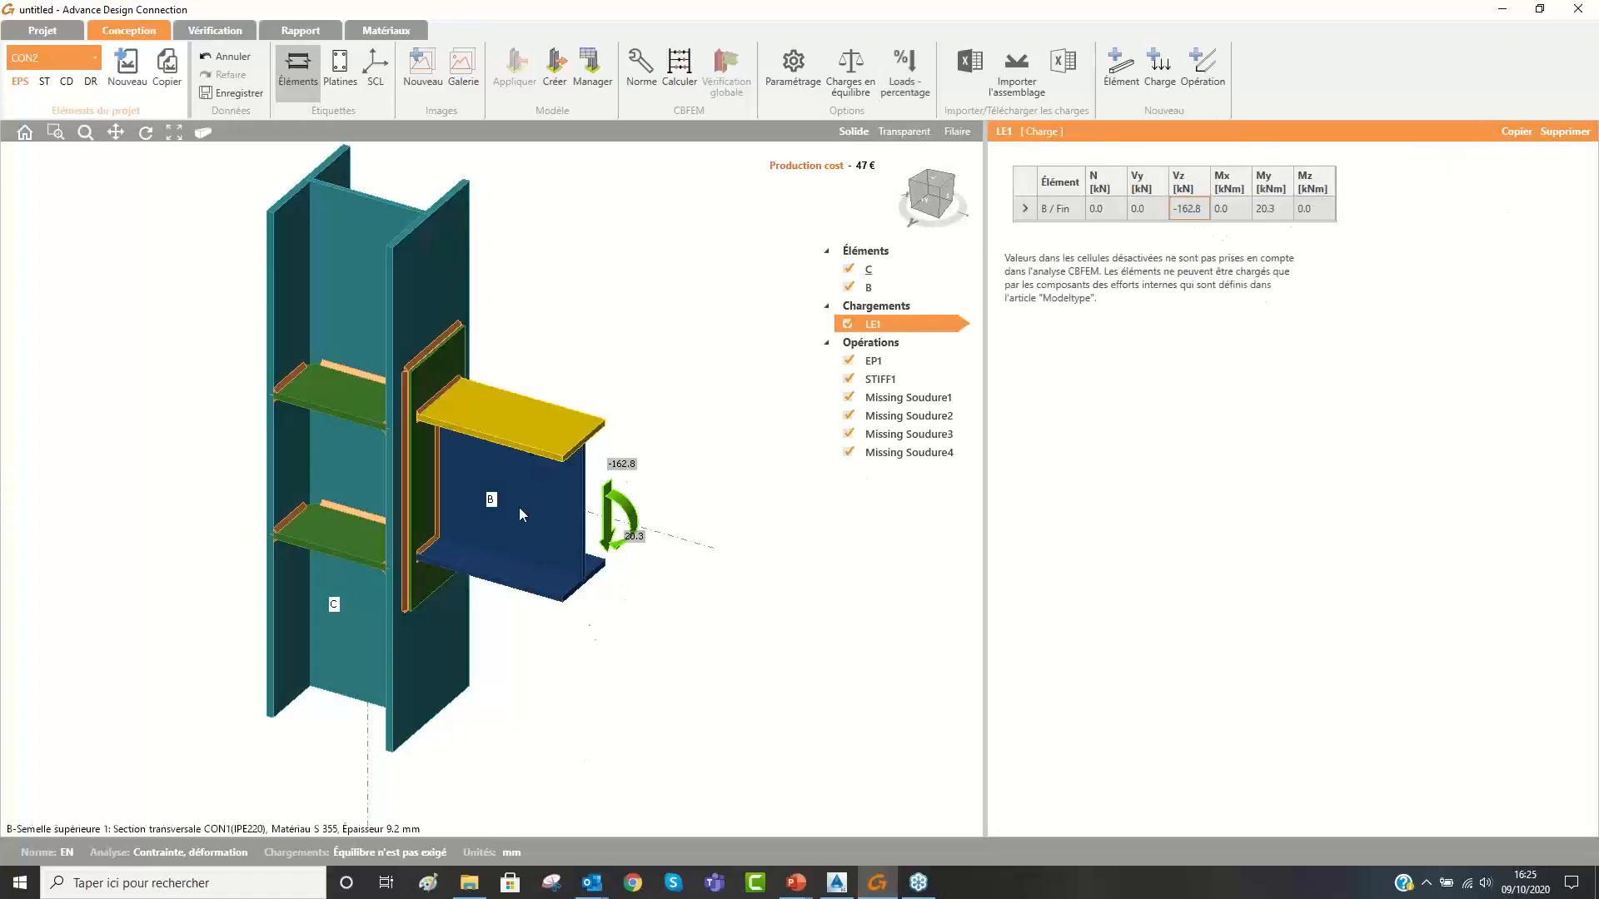
click(911, 77)
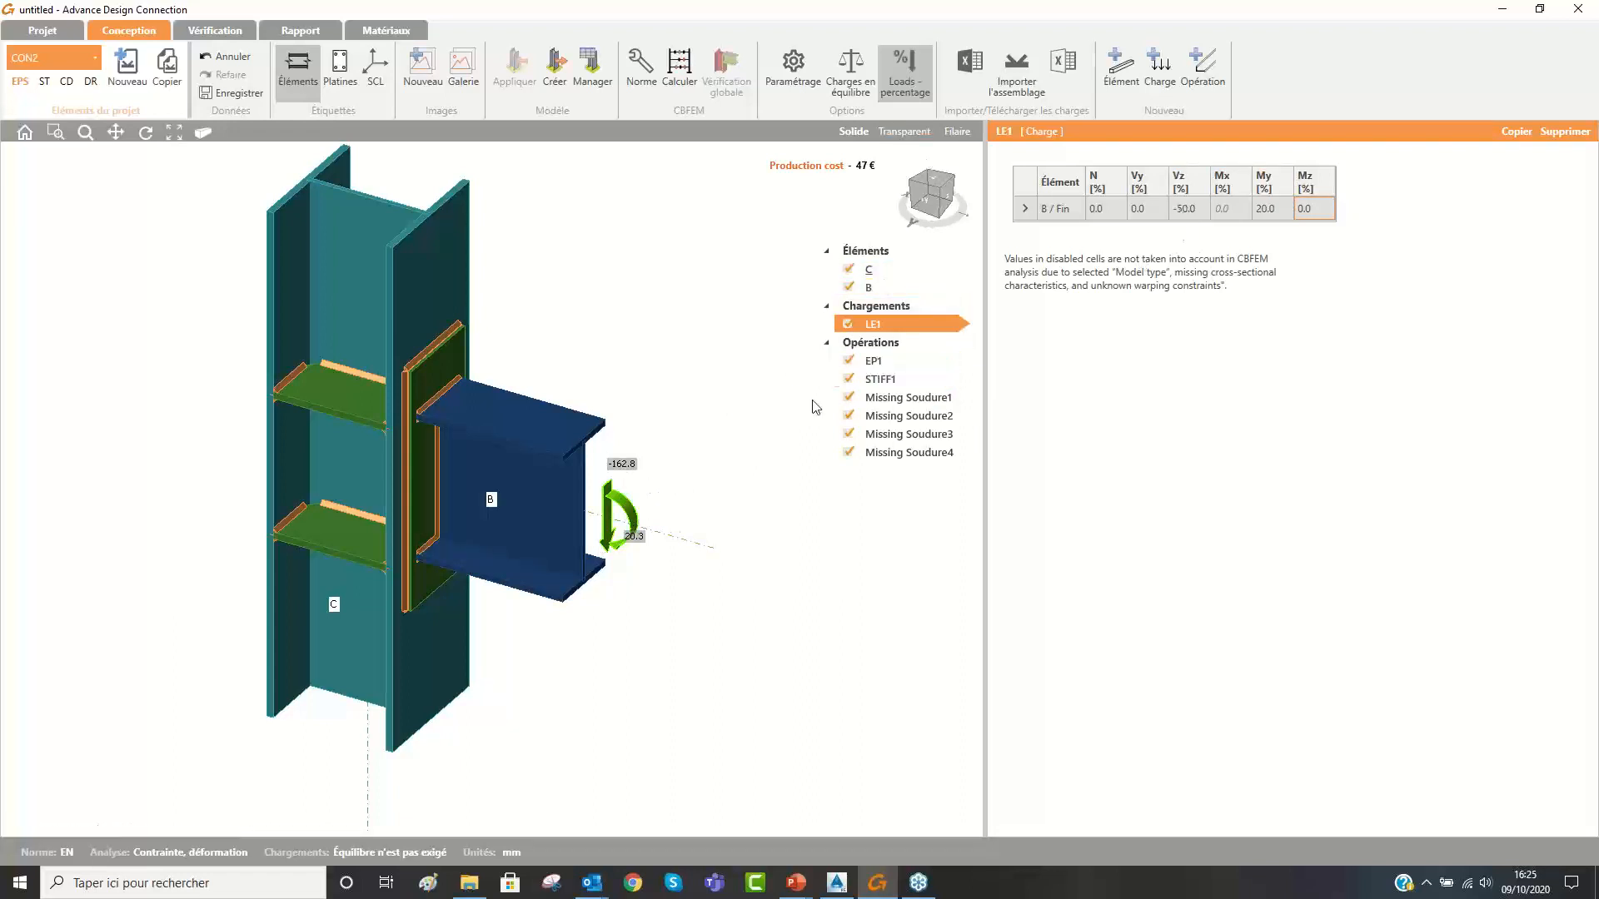
Change the cross-section of beam B to HEA200.
click(871, 287)
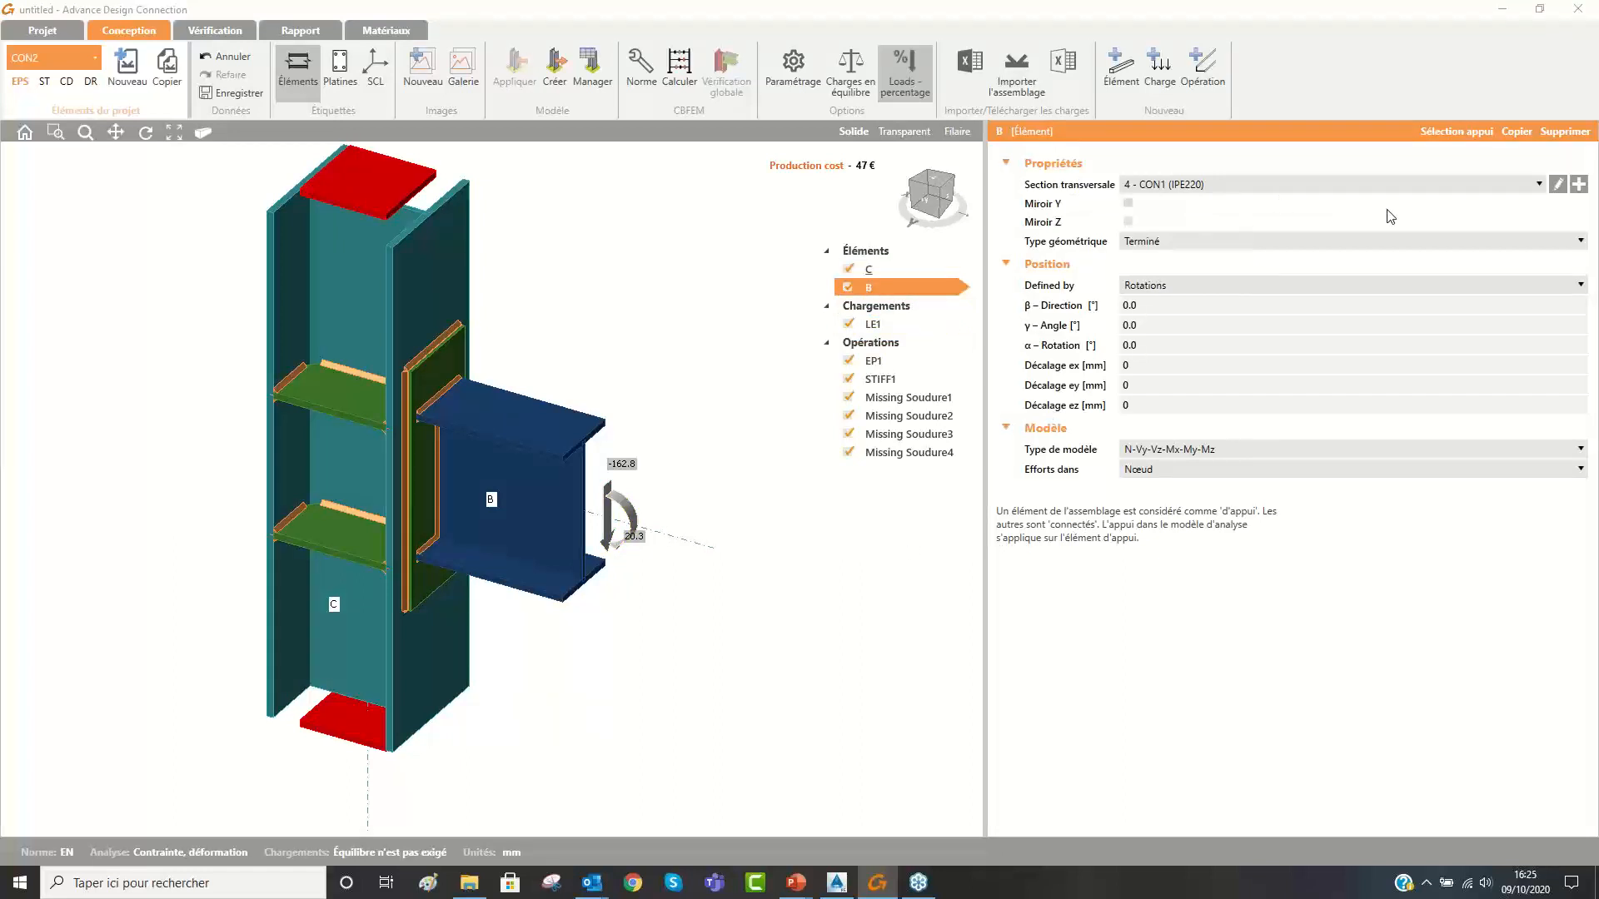
click(1425, 184)
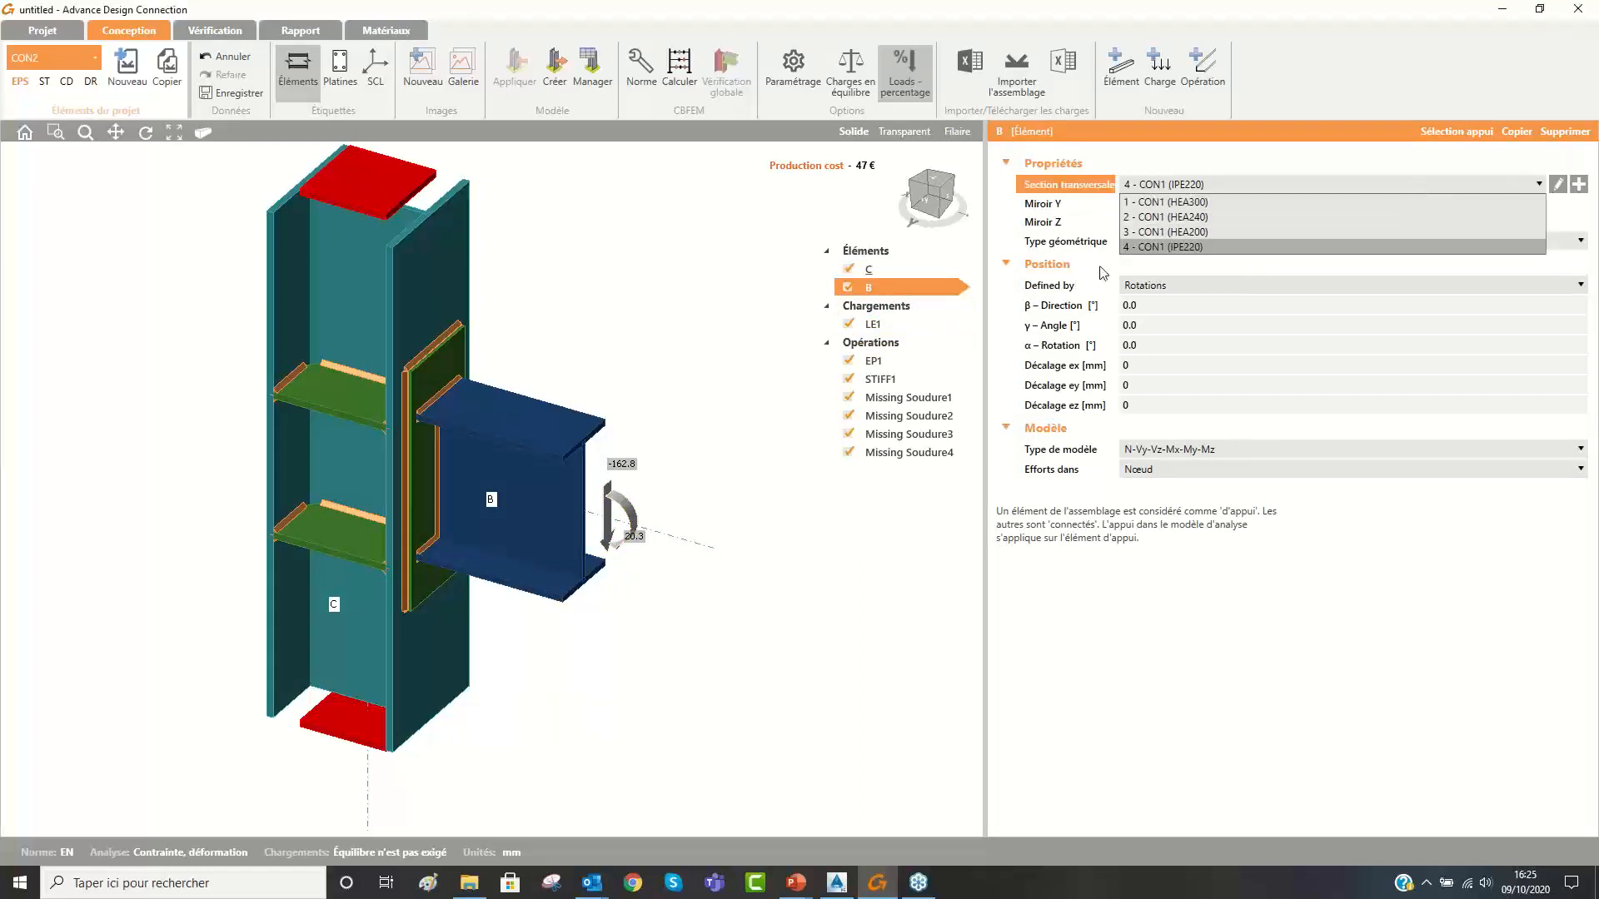
click(1212, 231)
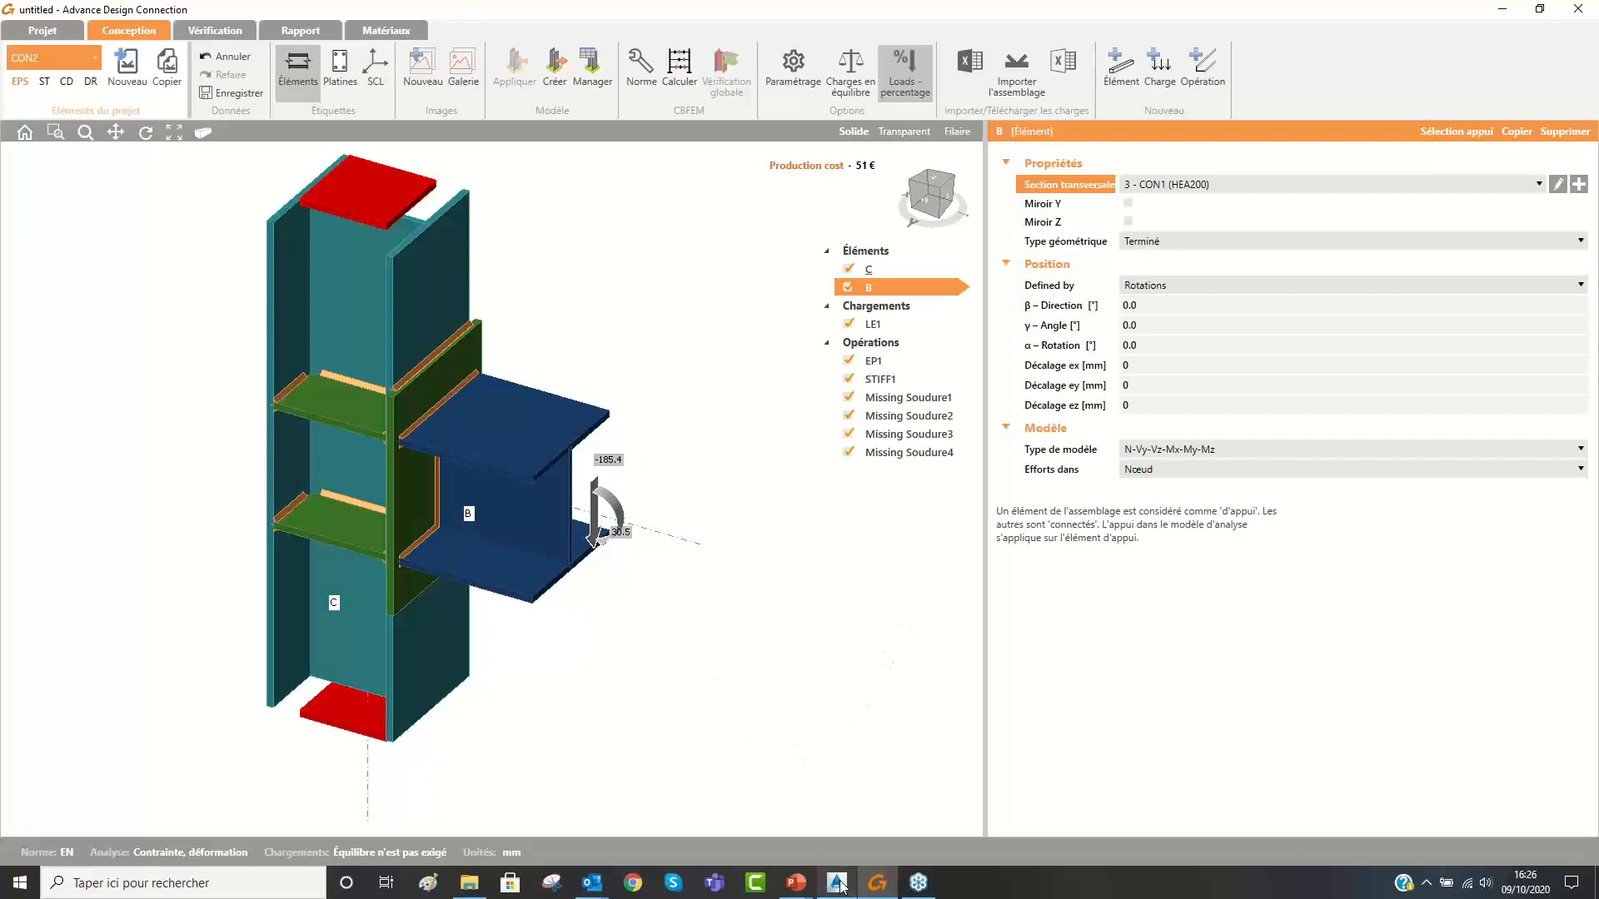
mouse_move(840, 884)
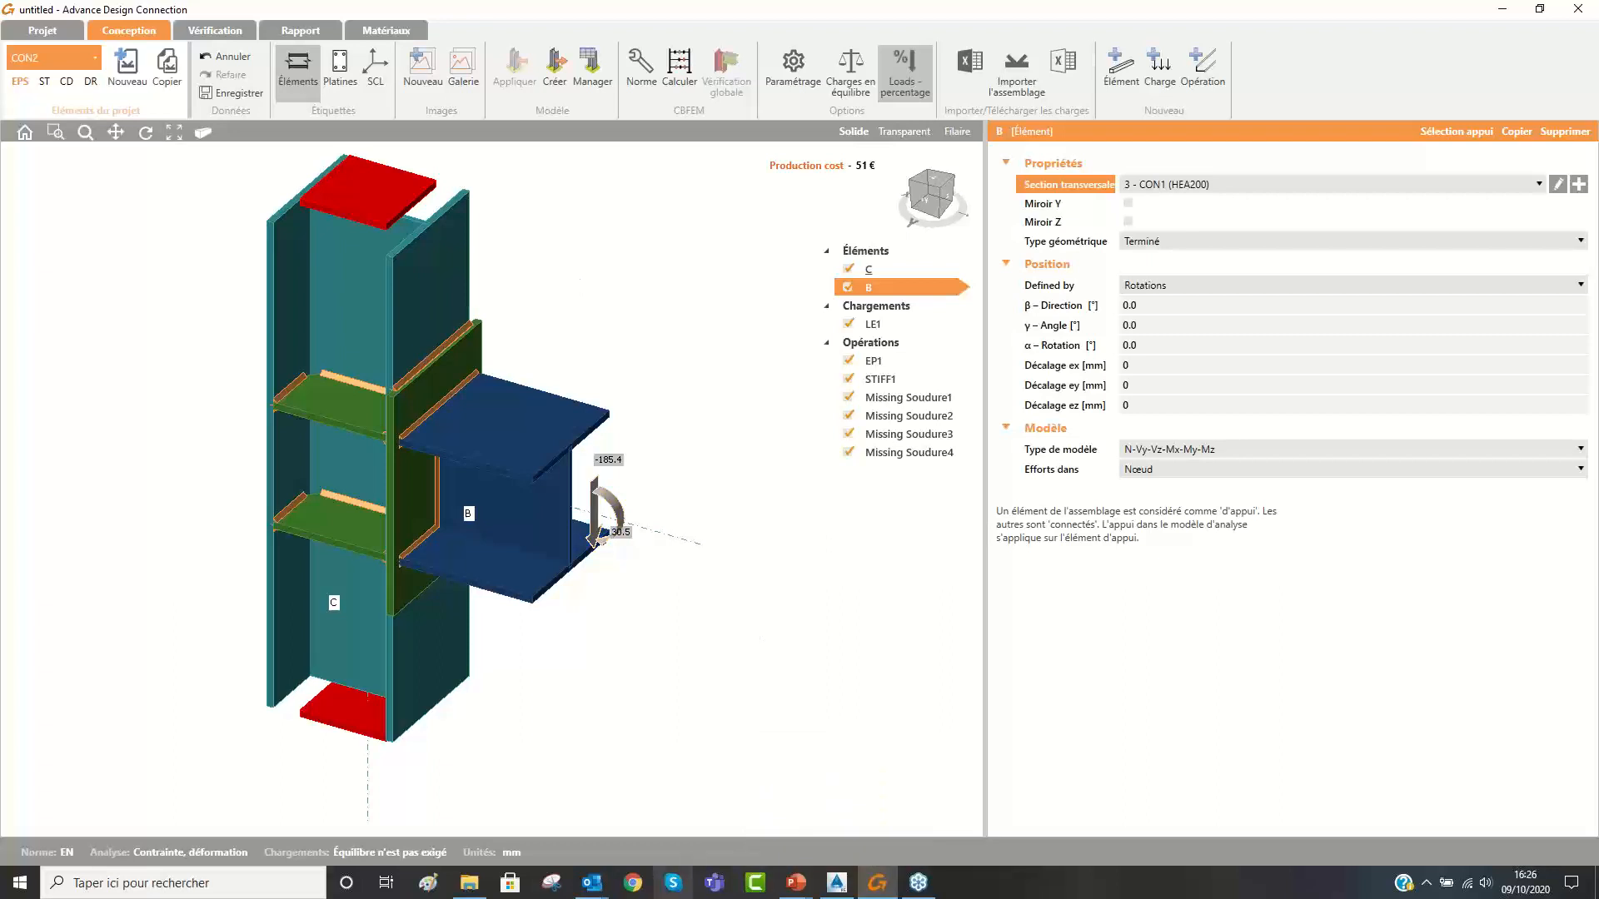
Try to open the recent project "test tension in contacts 20_1.ideaCon" and remove its reference from the recent files.
click(41, 32)
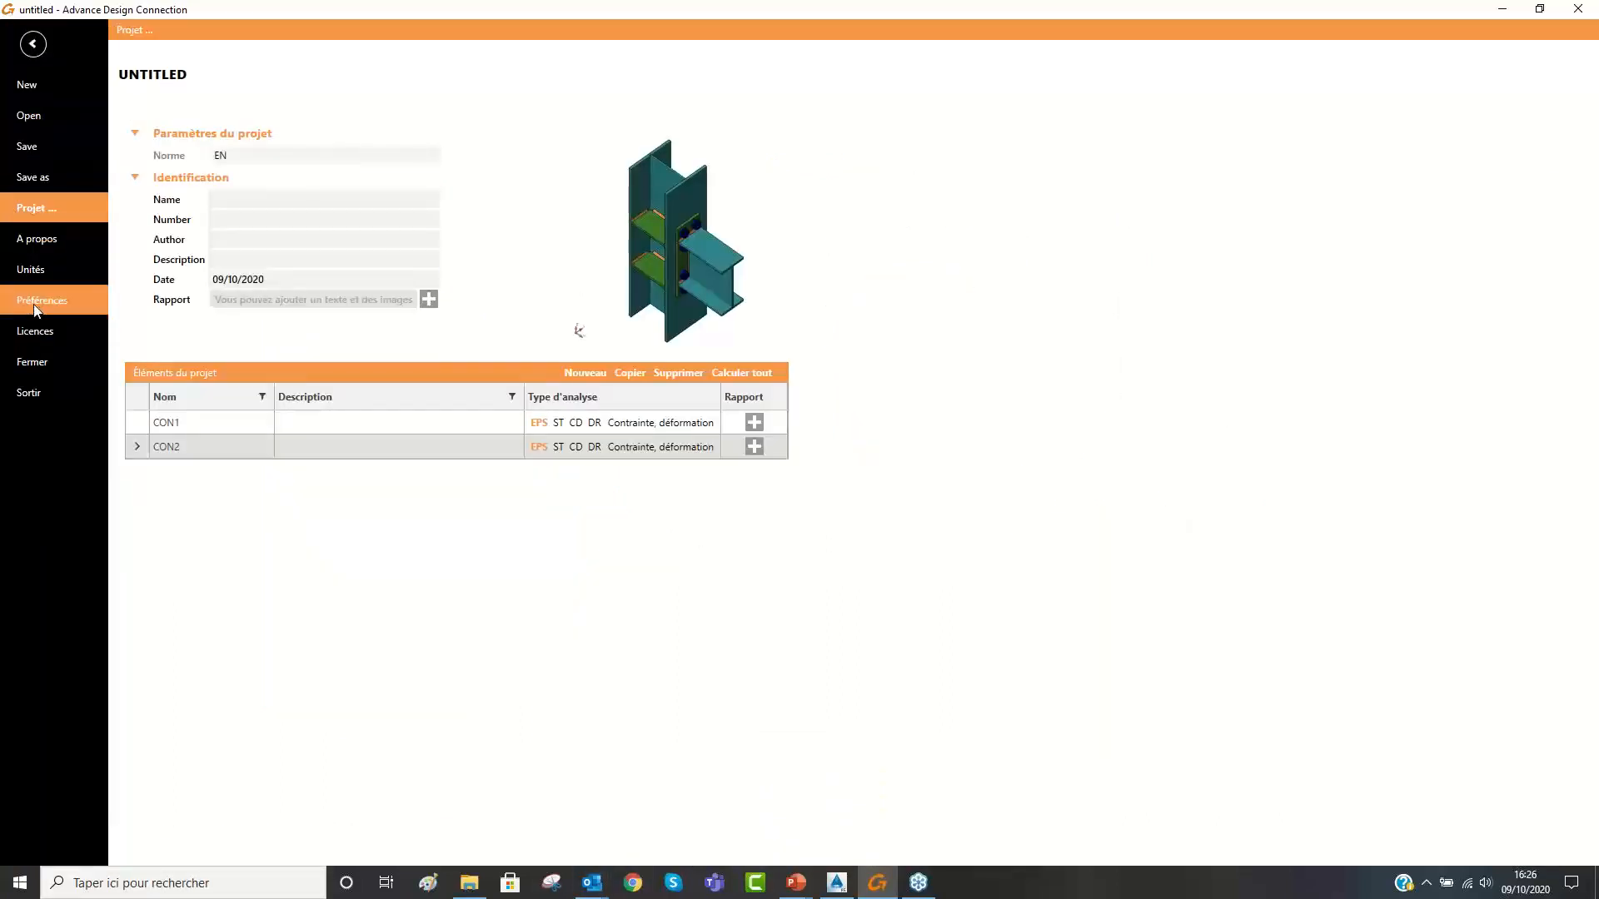
click(38, 125)
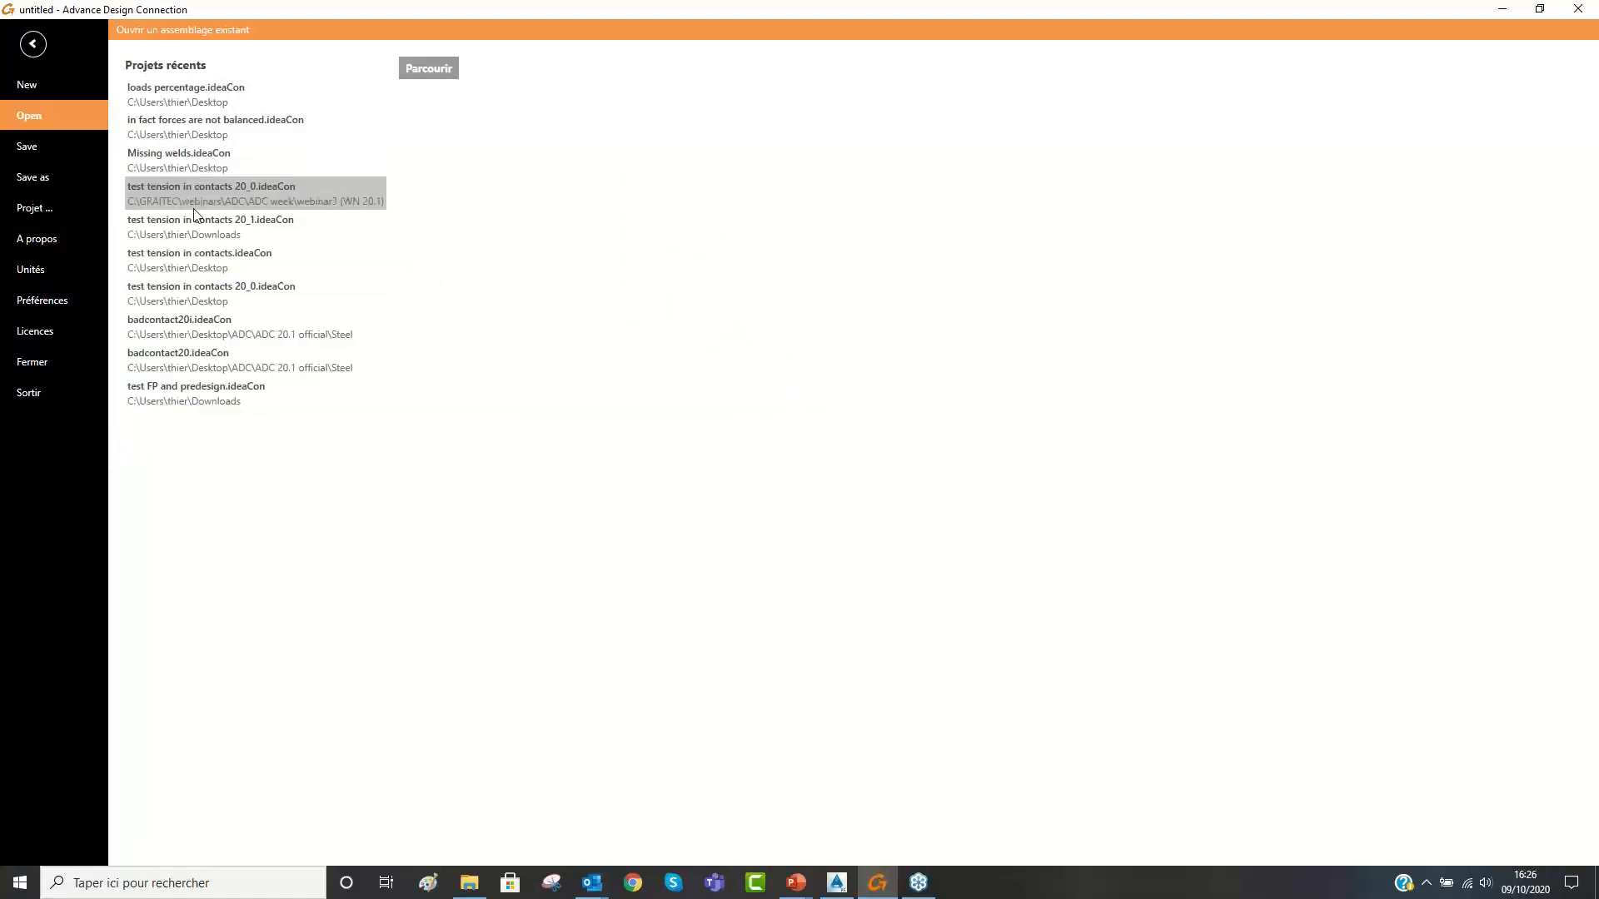
click(251, 222)
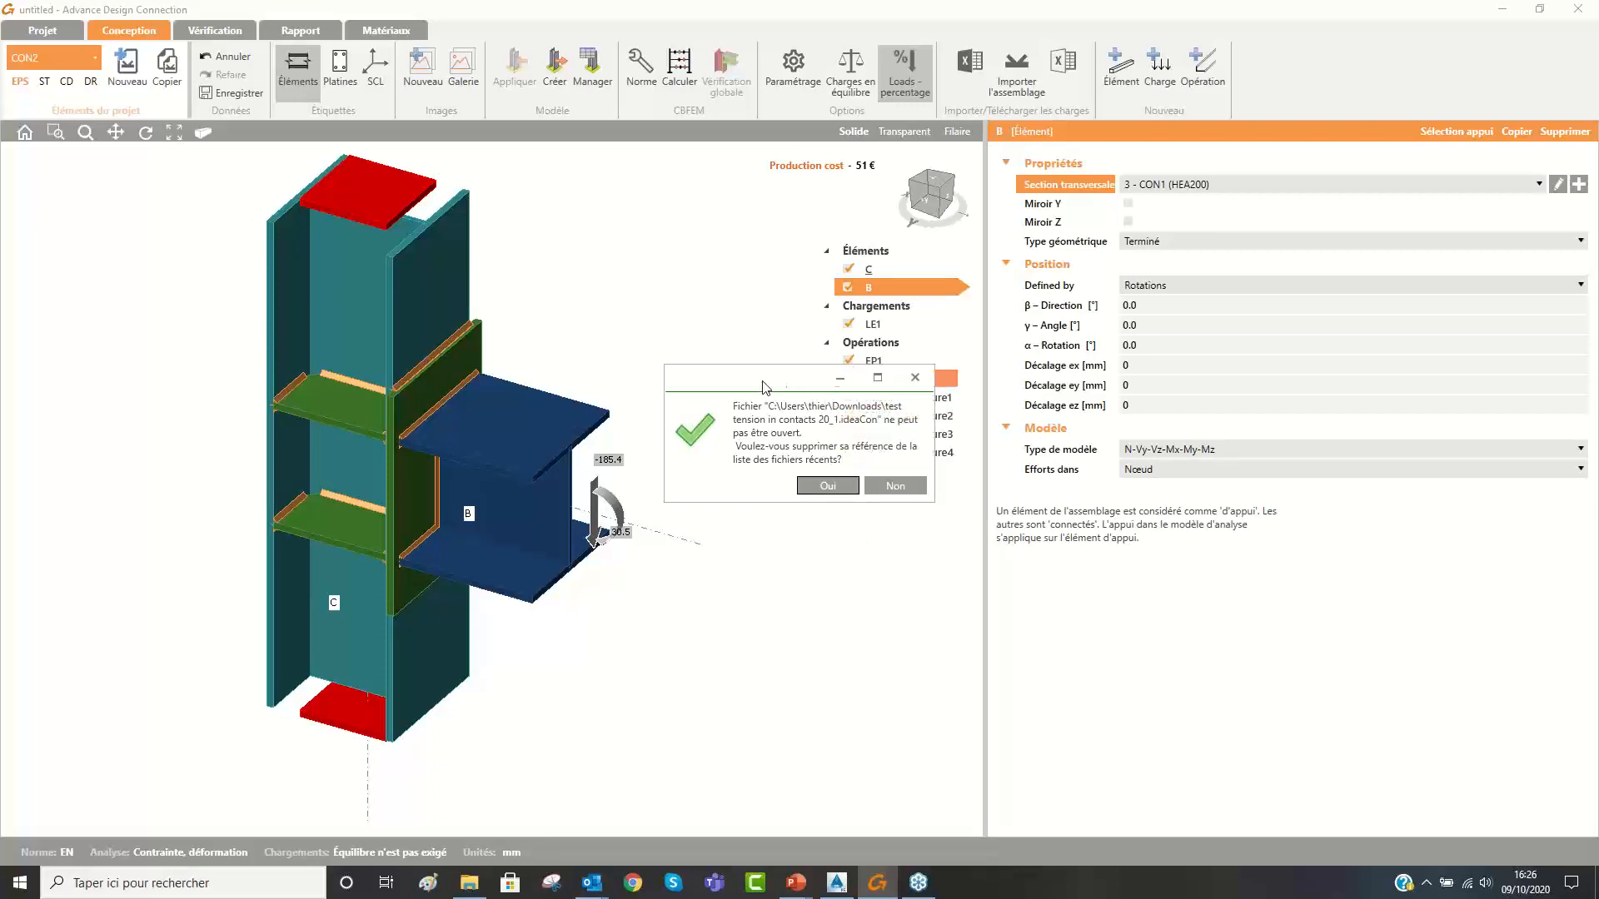
click(826, 486)
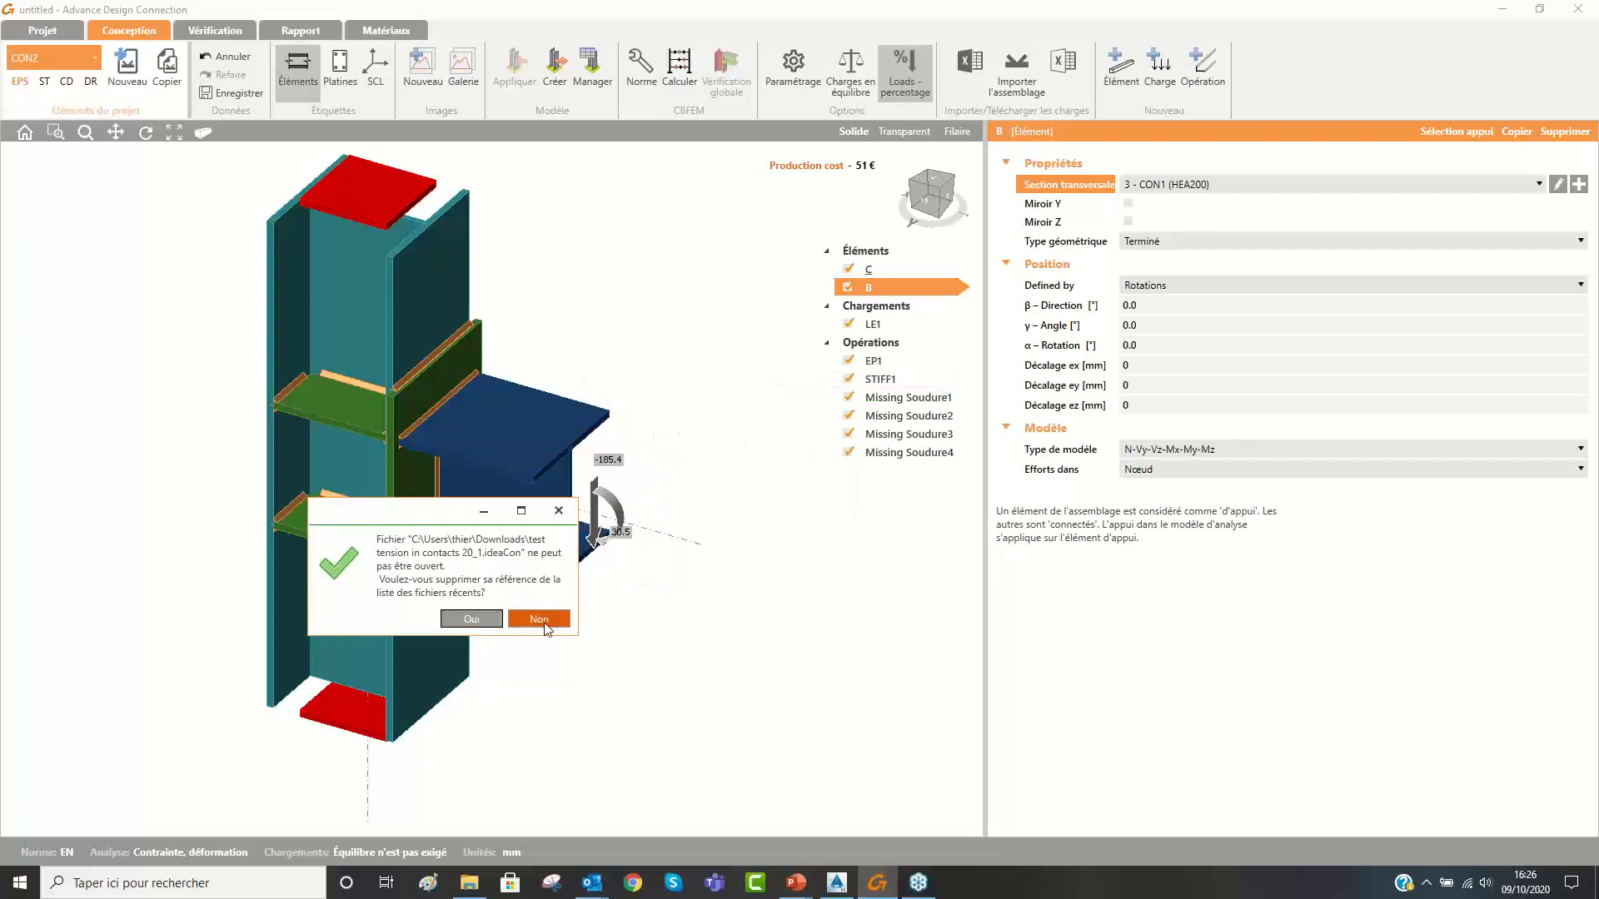
click(471, 620)
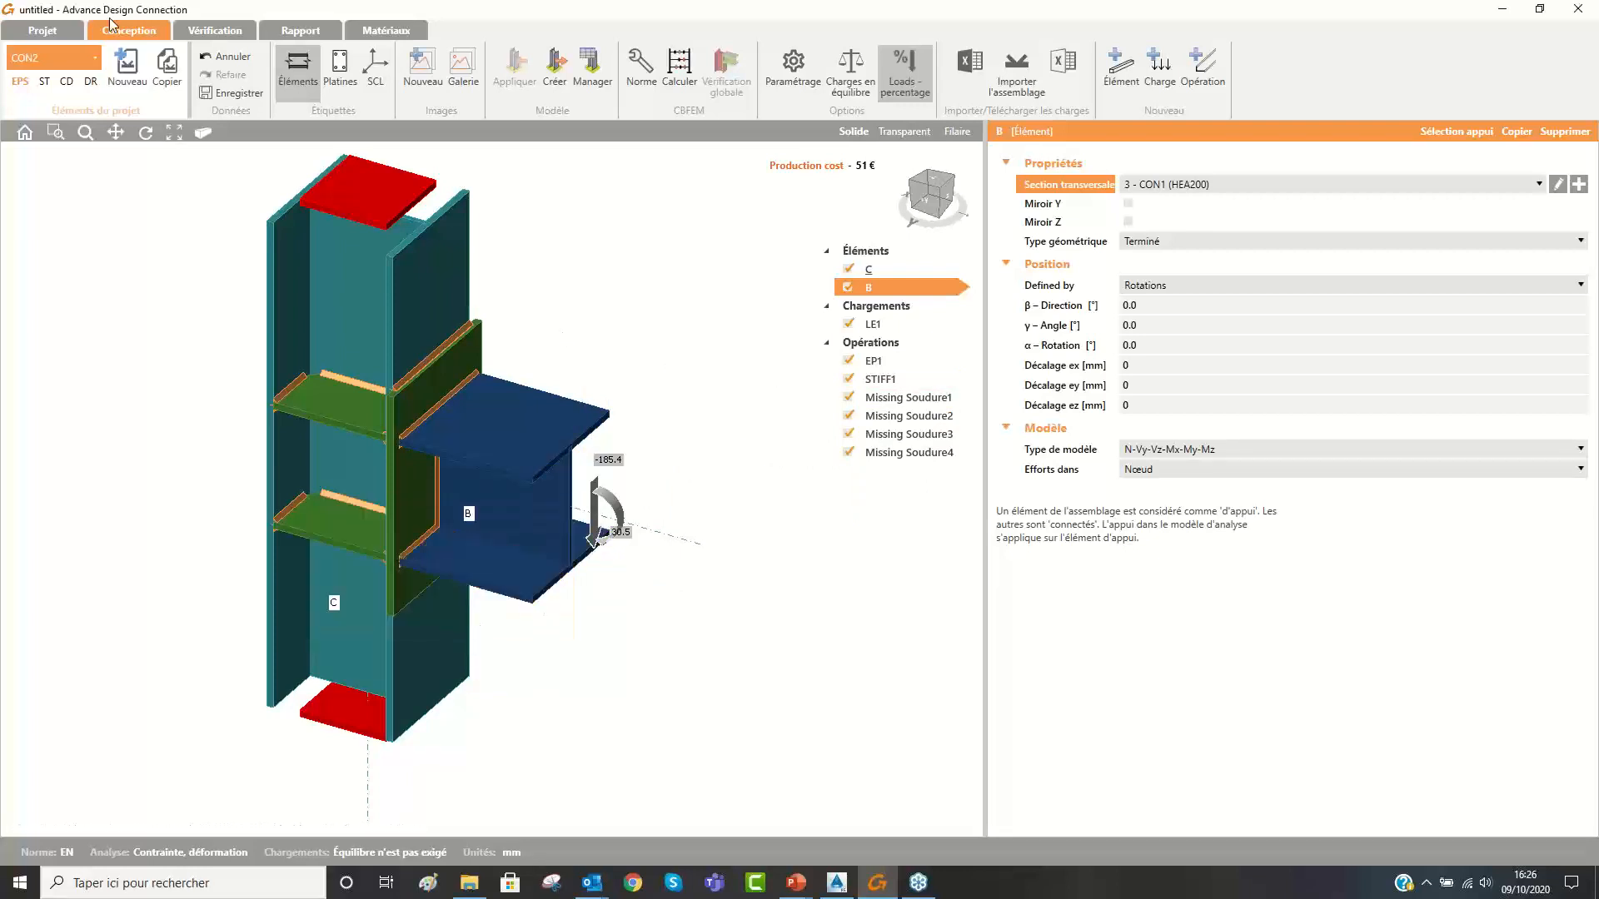
Browse for an existing project to open, discarding the current project's unsaved changes.
click(46, 30)
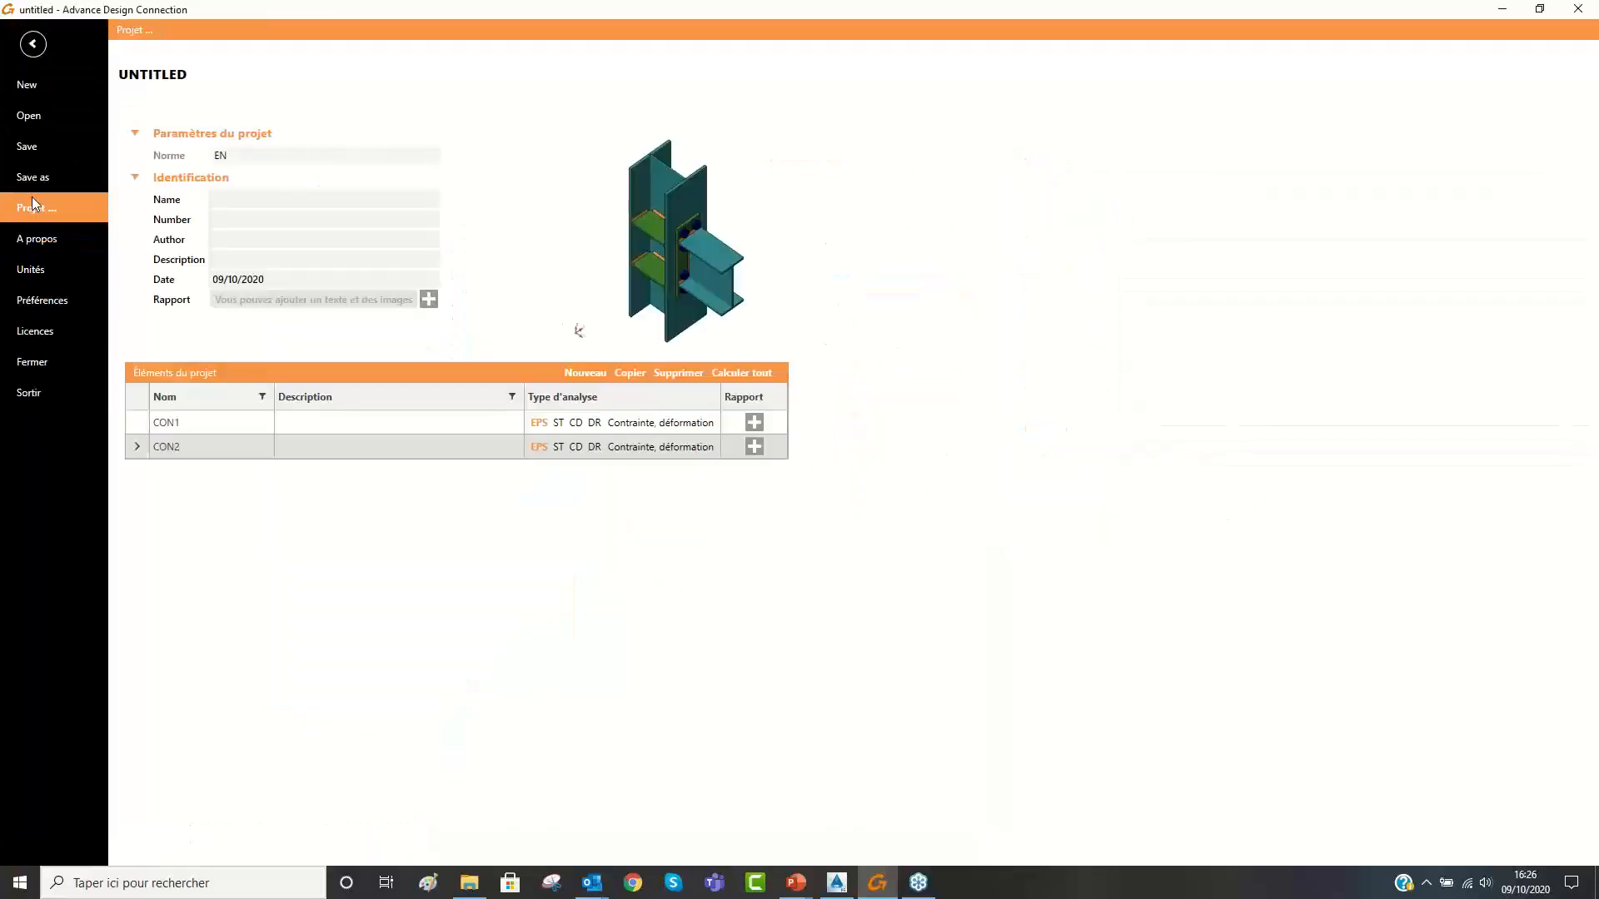
click(30, 115)
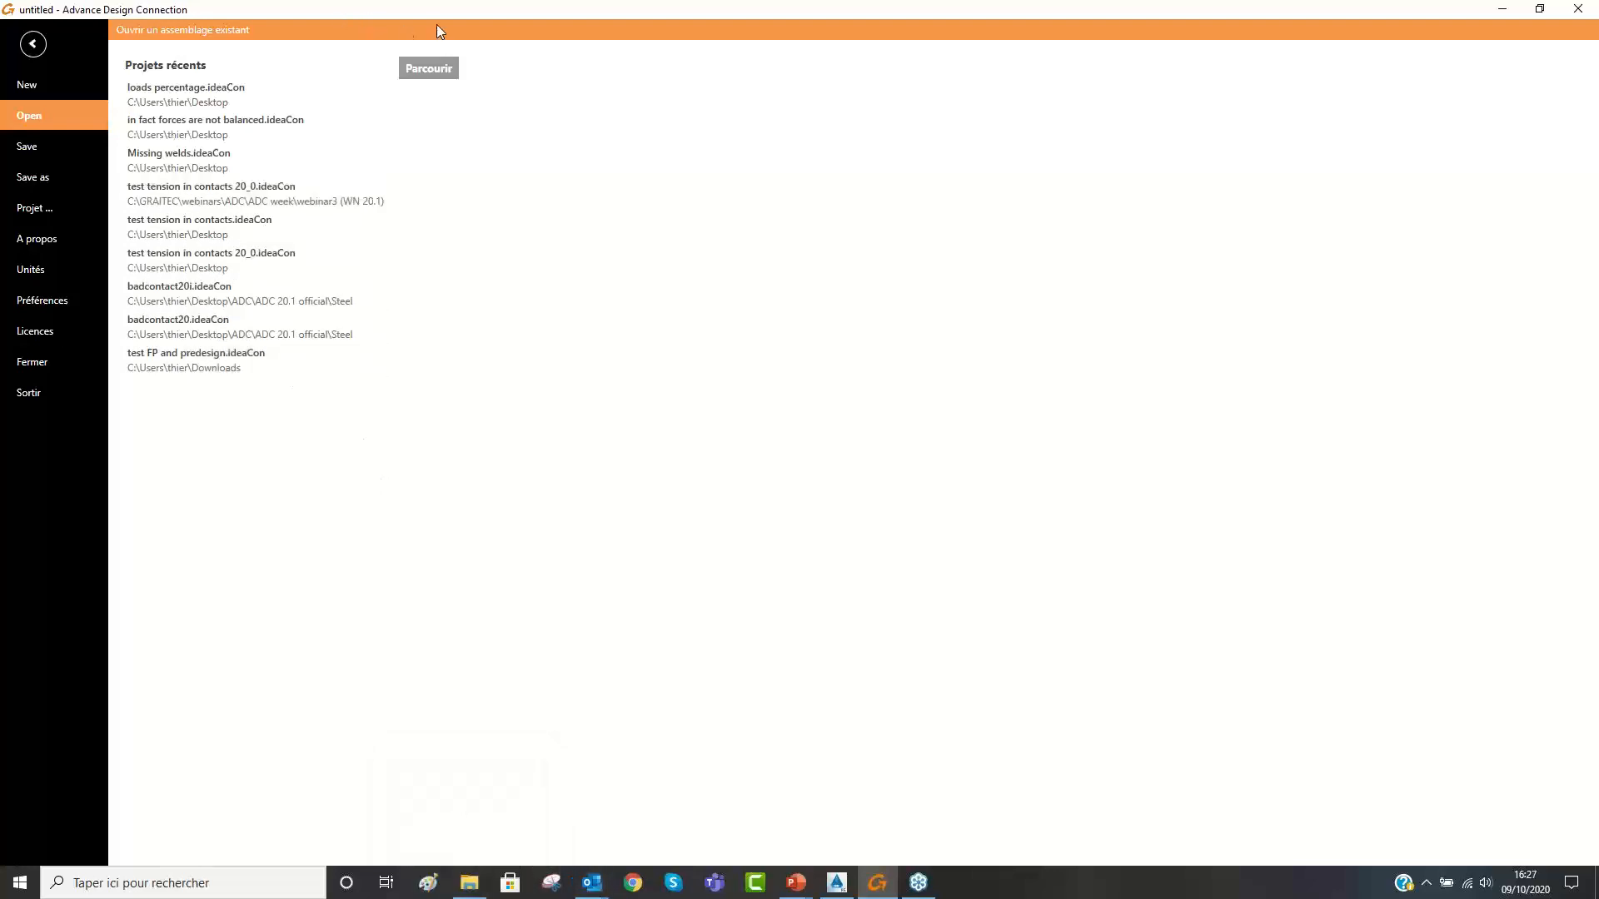
click(432, 71)
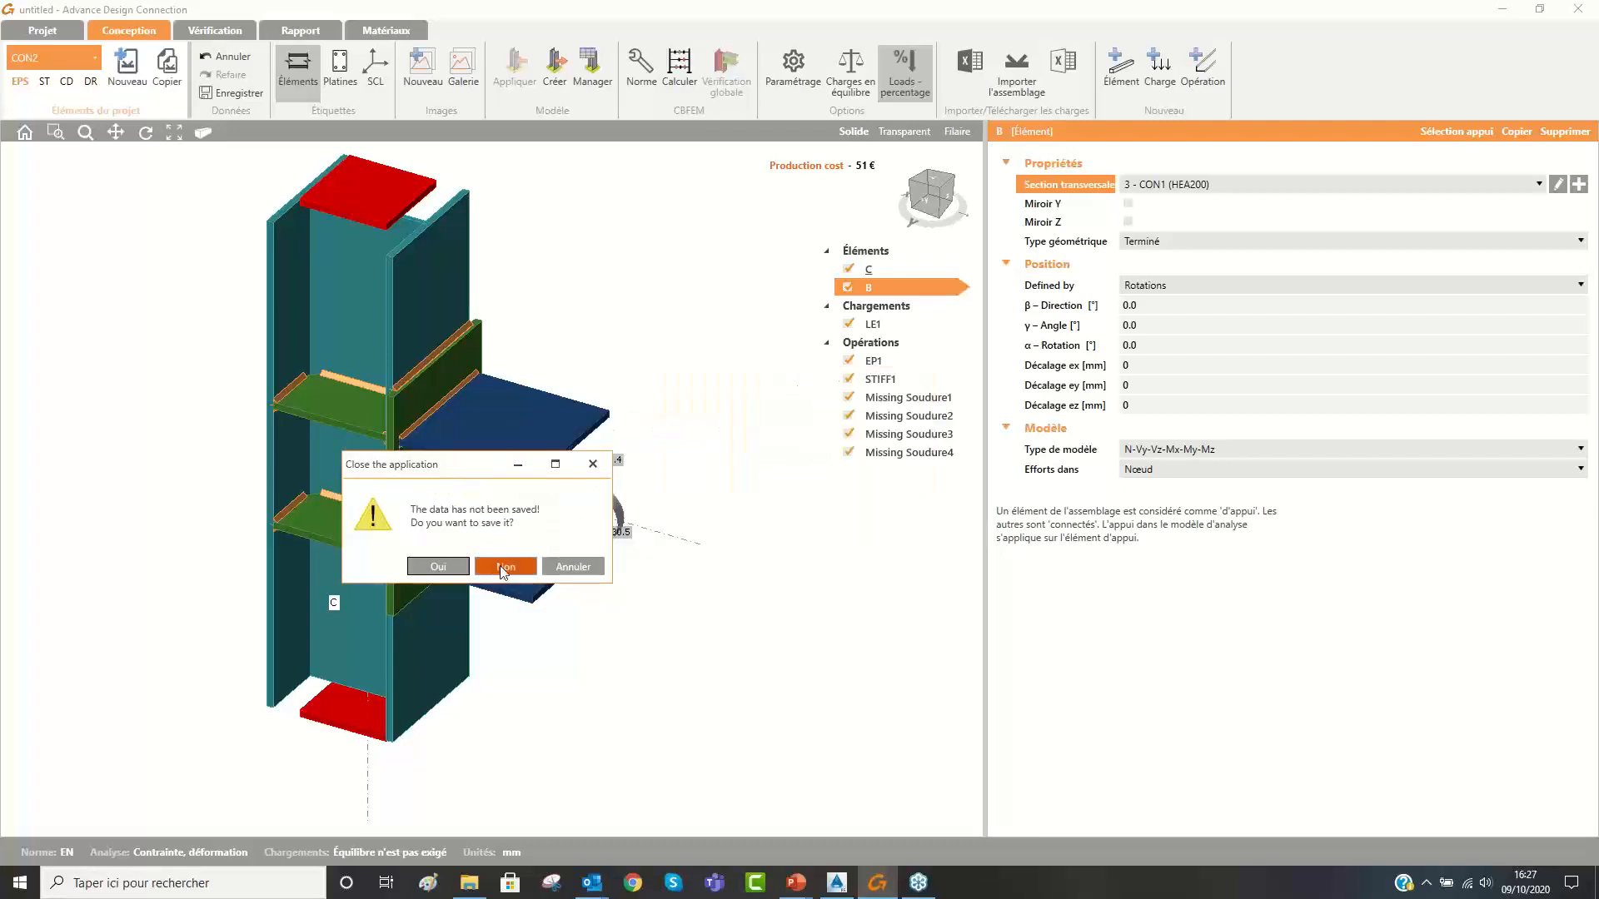
click(505, 570)
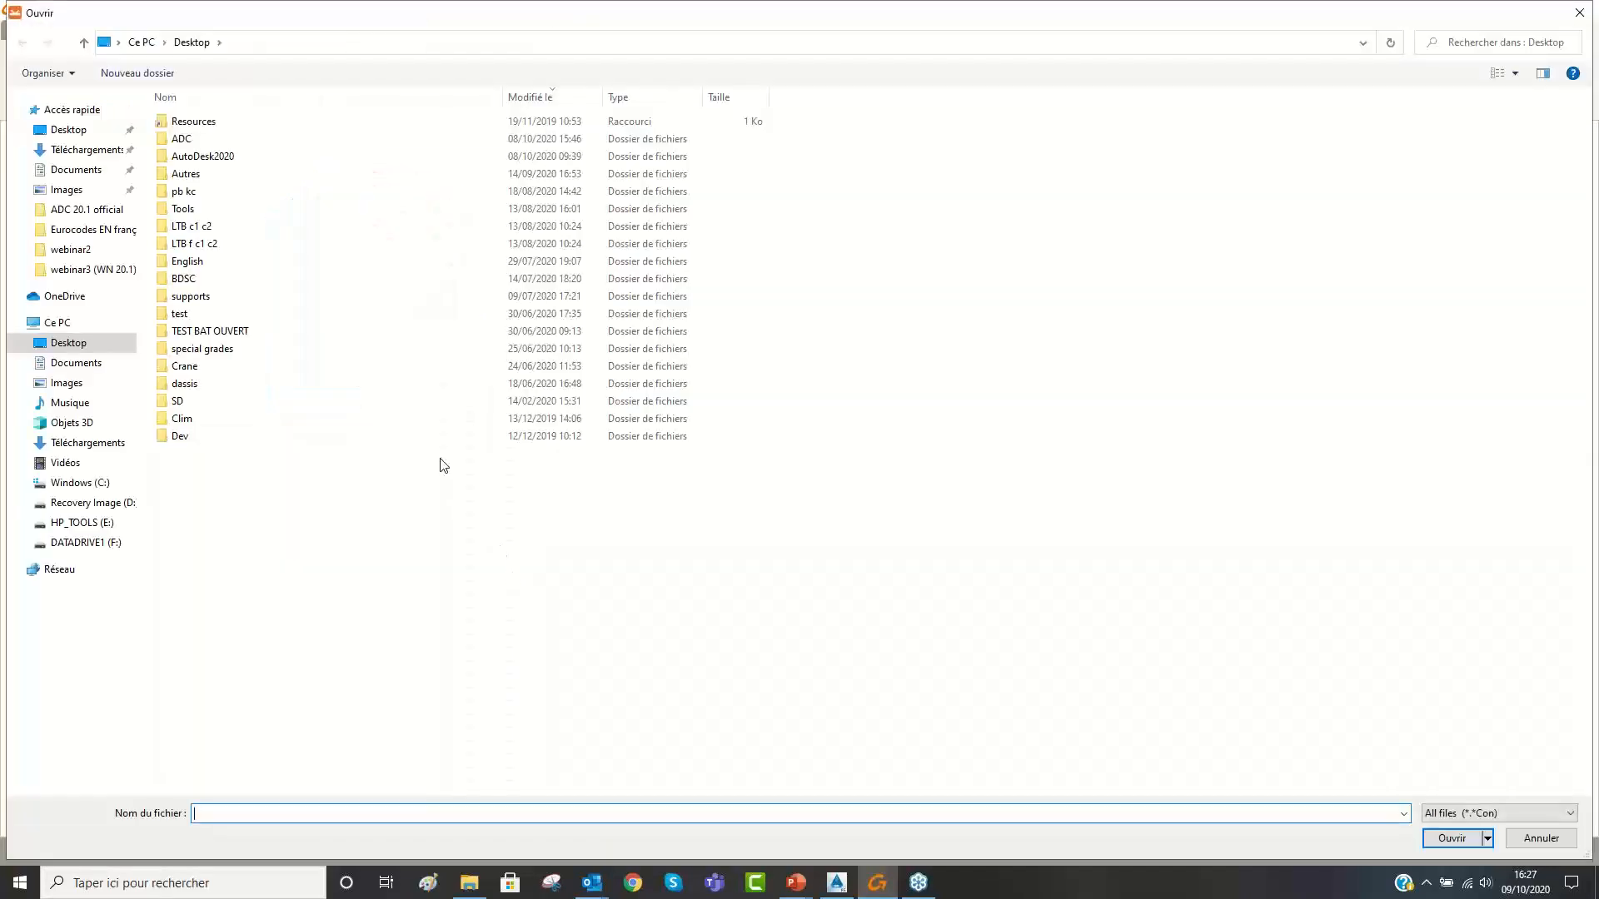
Open "test tension in contacts 20_1.ideaCon" from the "webinar3 (WN 20.1)" folder under C:\GRAITEC\webinars.
click(97, 484)
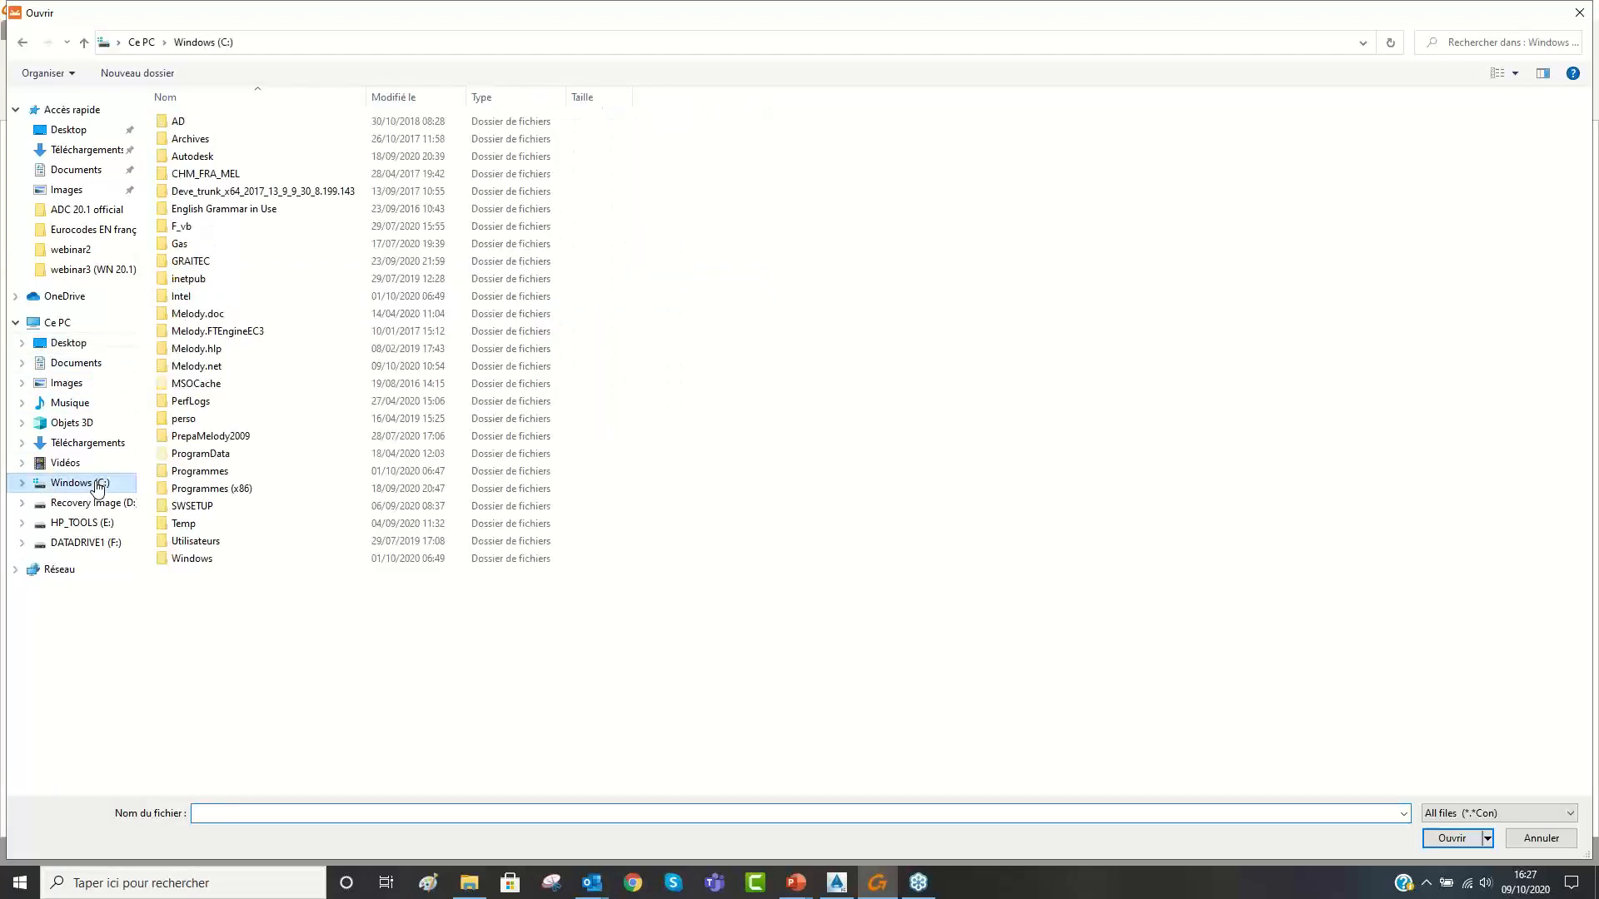
double_click(190, 262)
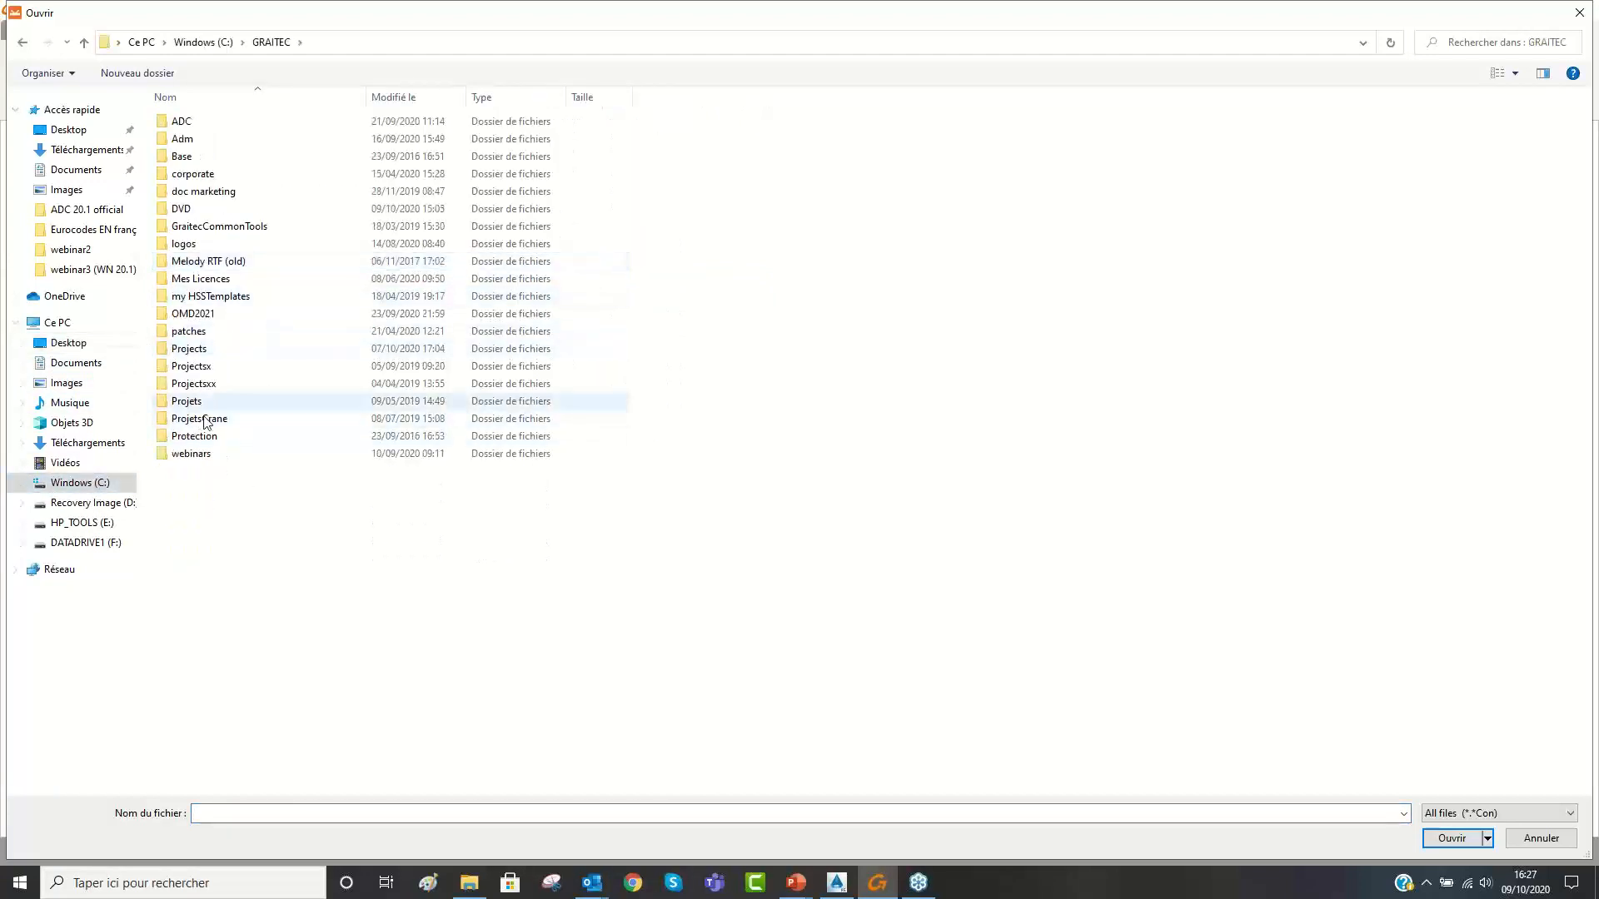
click(200, 436)
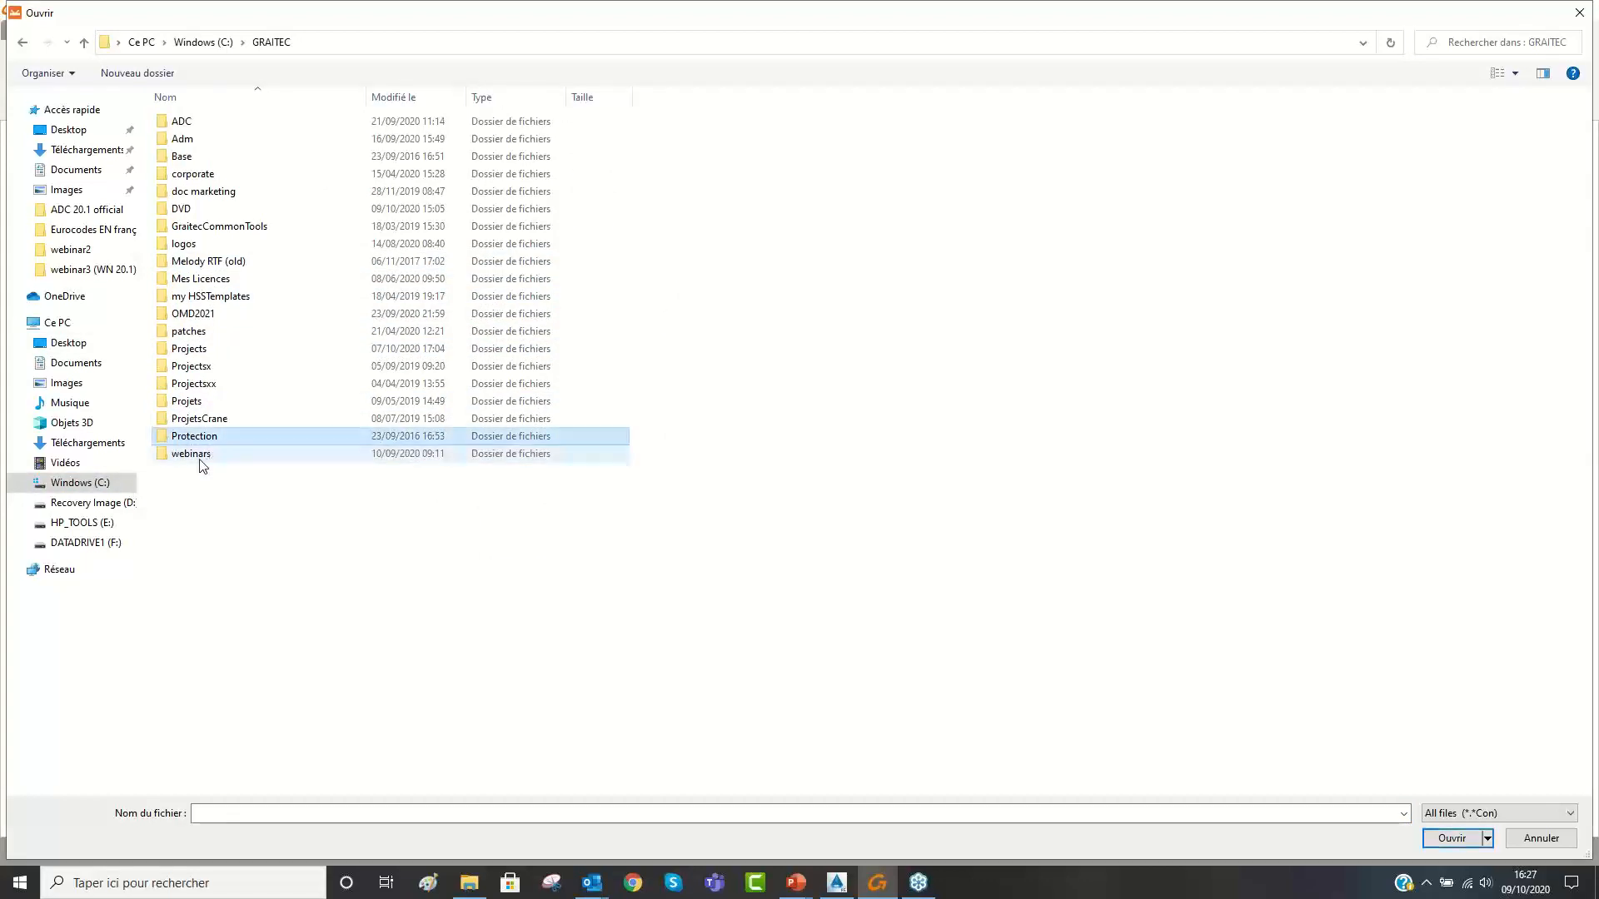
double_click(204, 455)
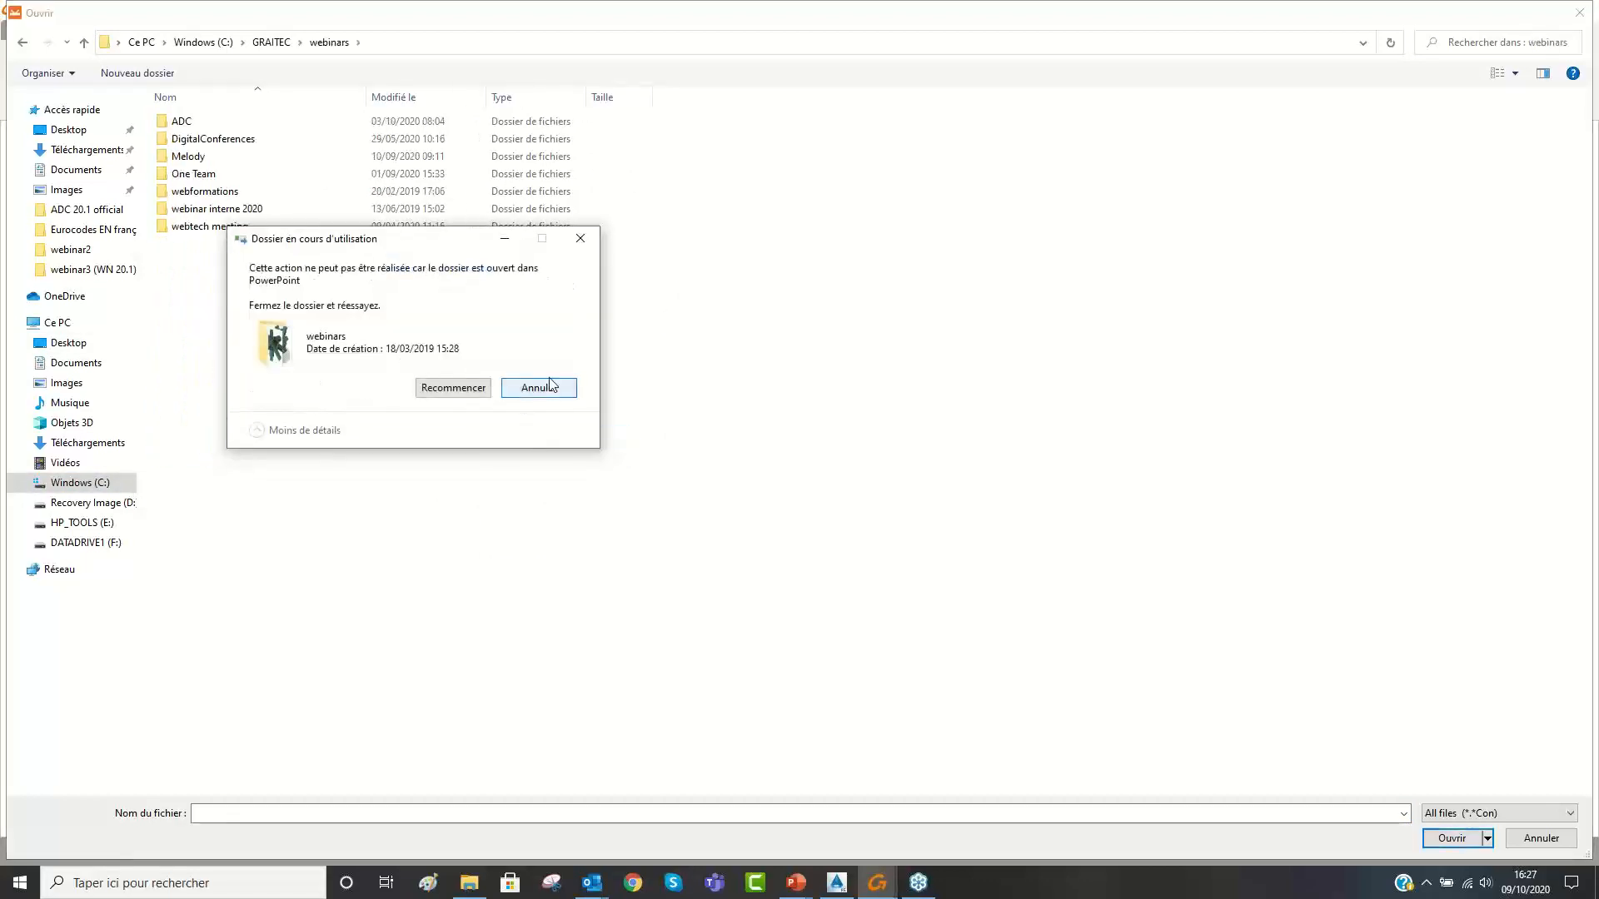
click(550, 385)
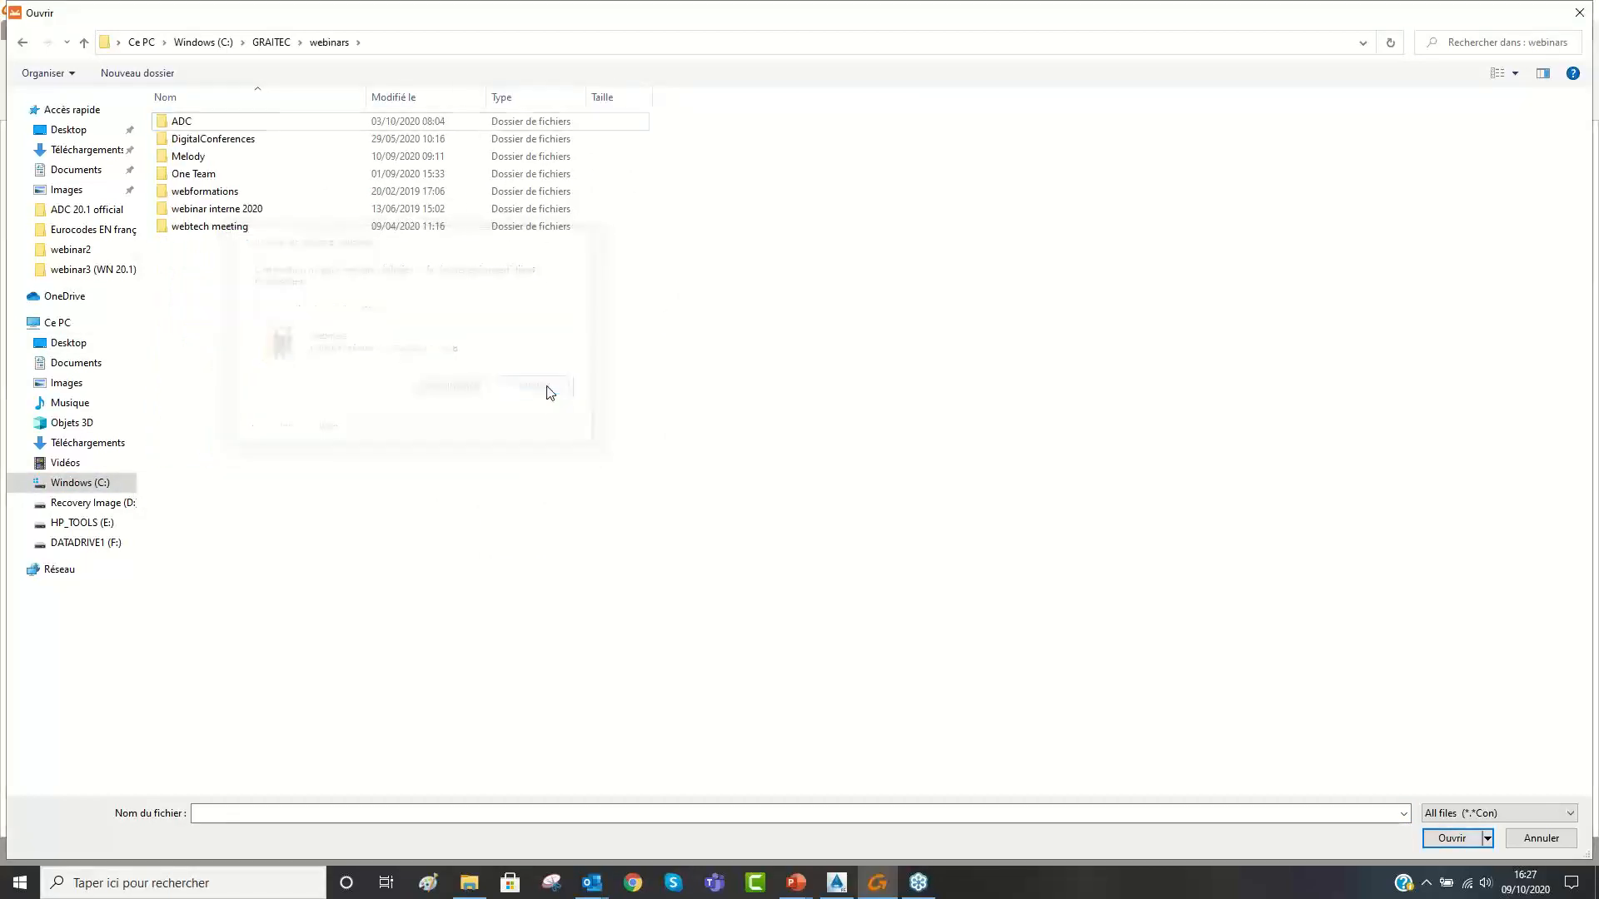
double_click(181, 122)
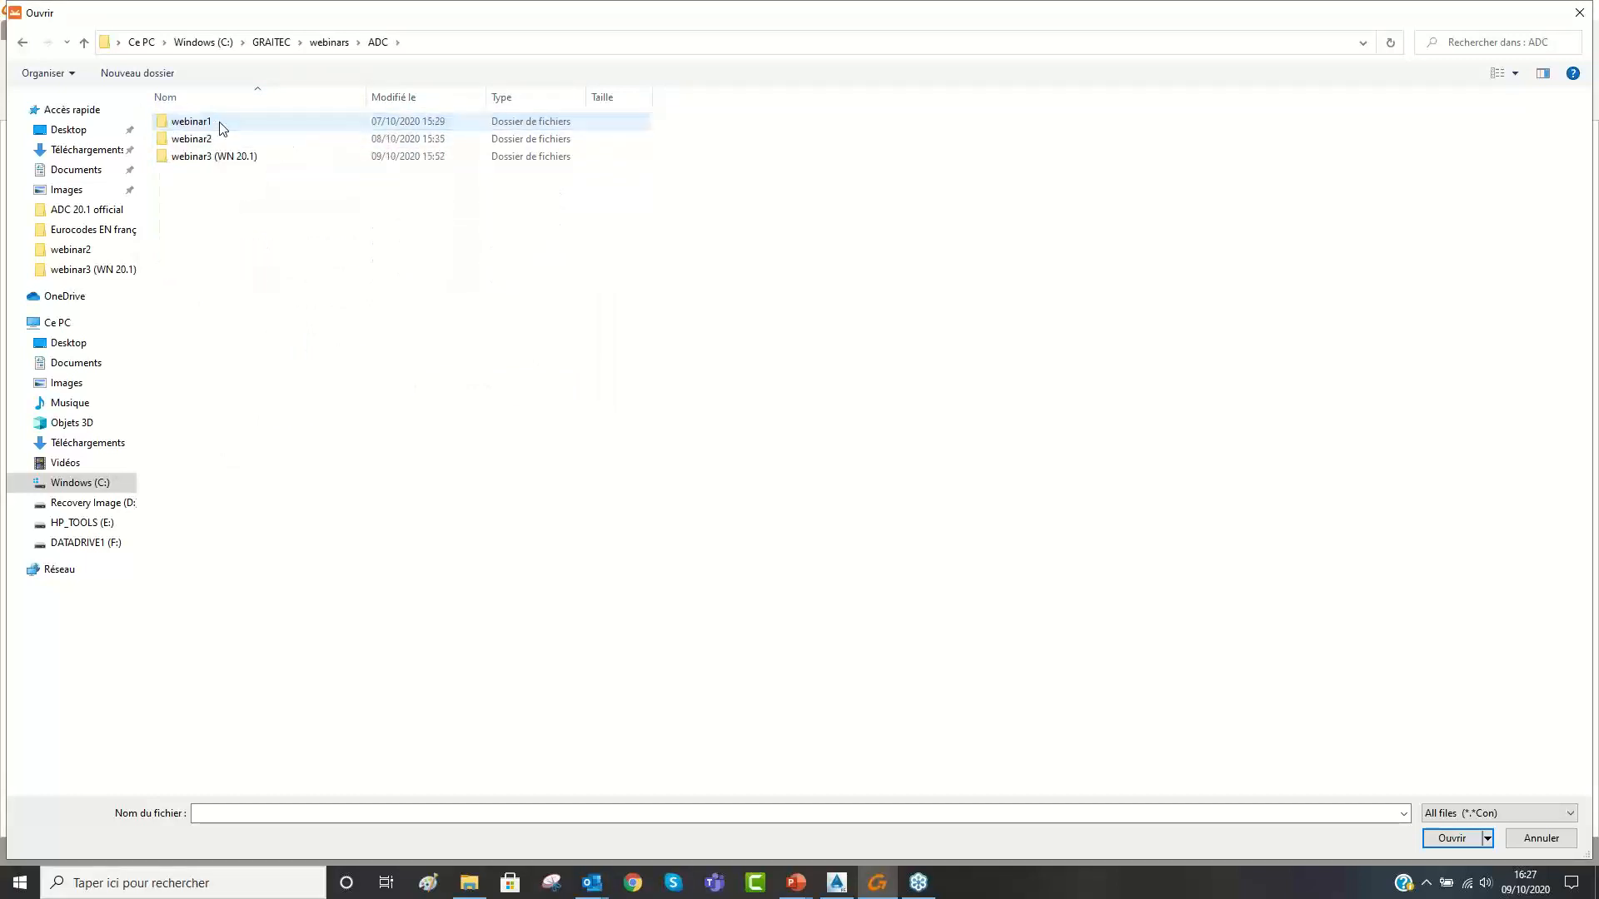
double_click(216, 158)
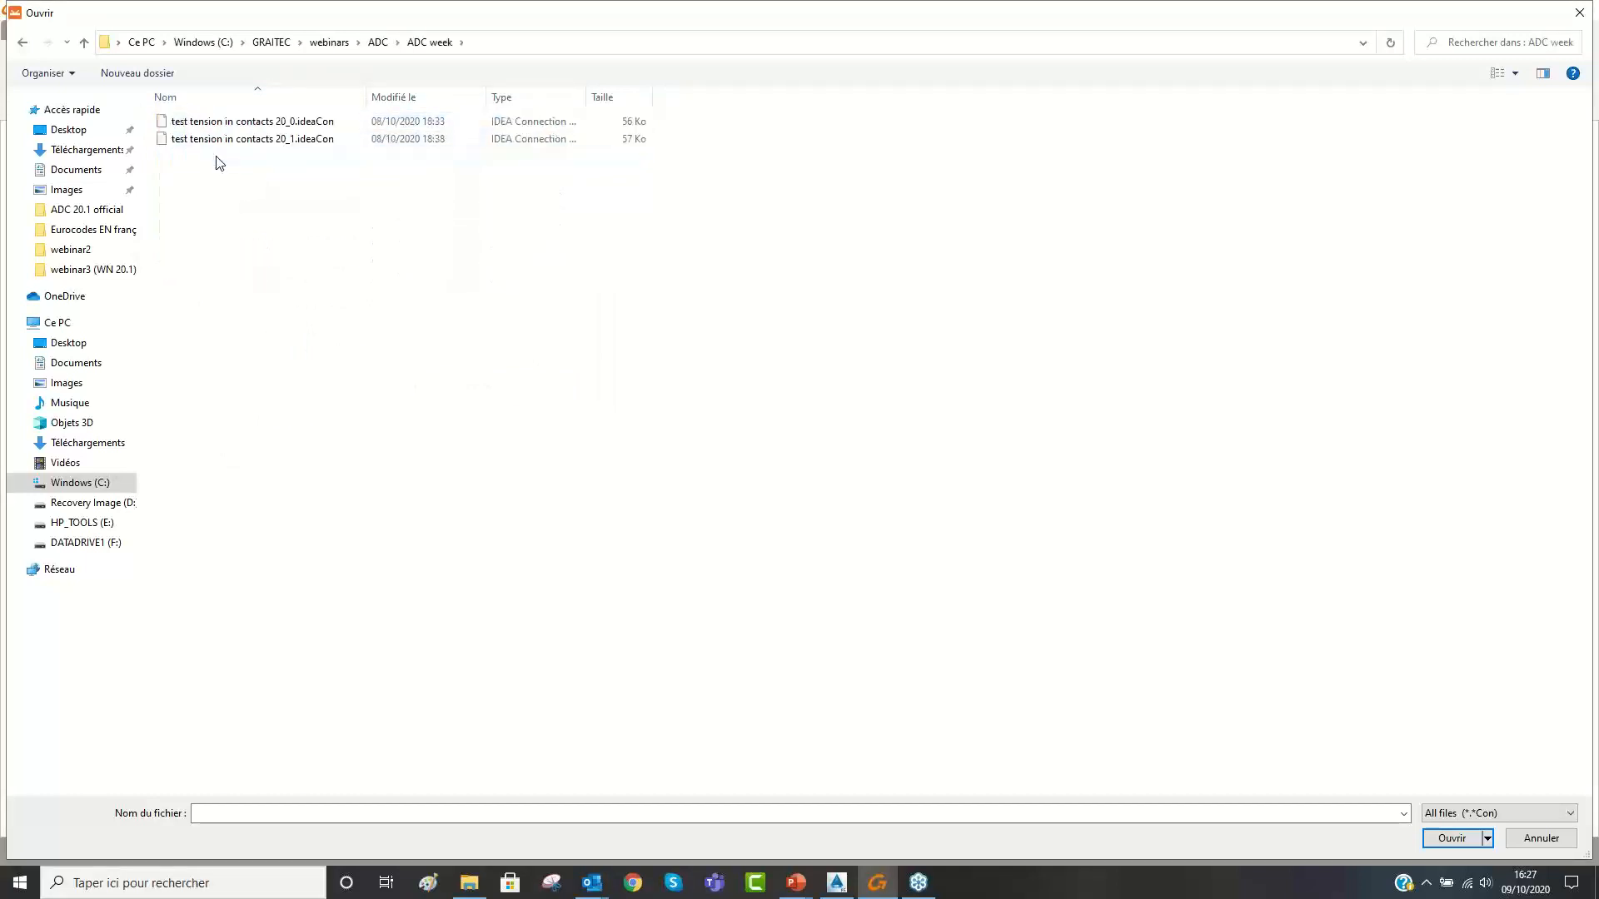
double_click(311, 138)
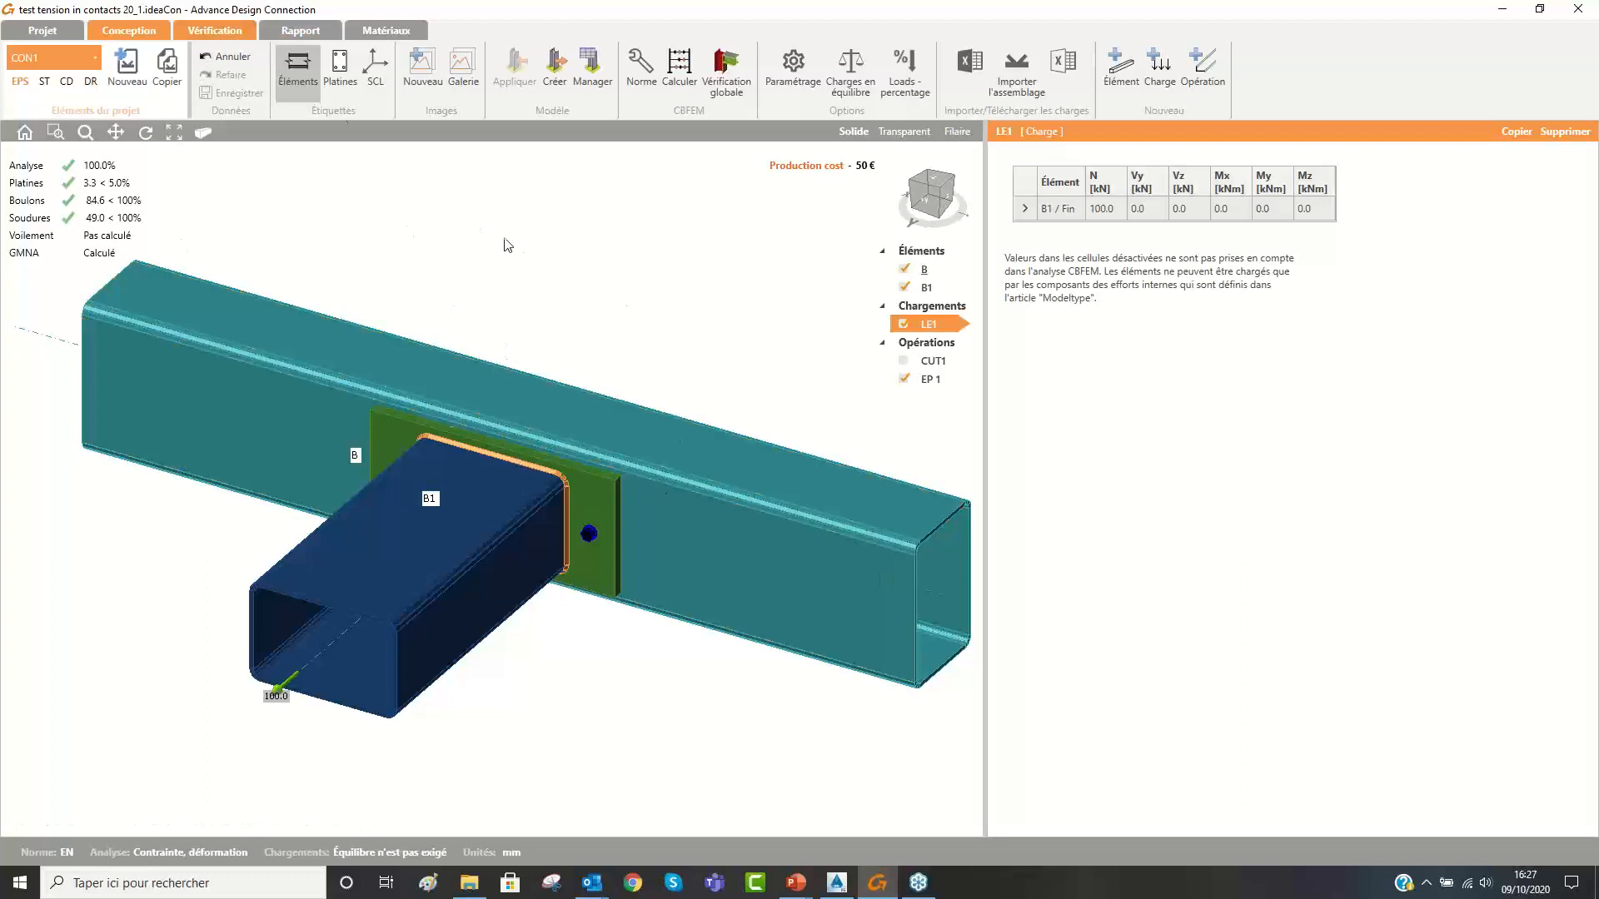
Display the equivalent stress results in the verification of connection CON1.
click(225, 31)
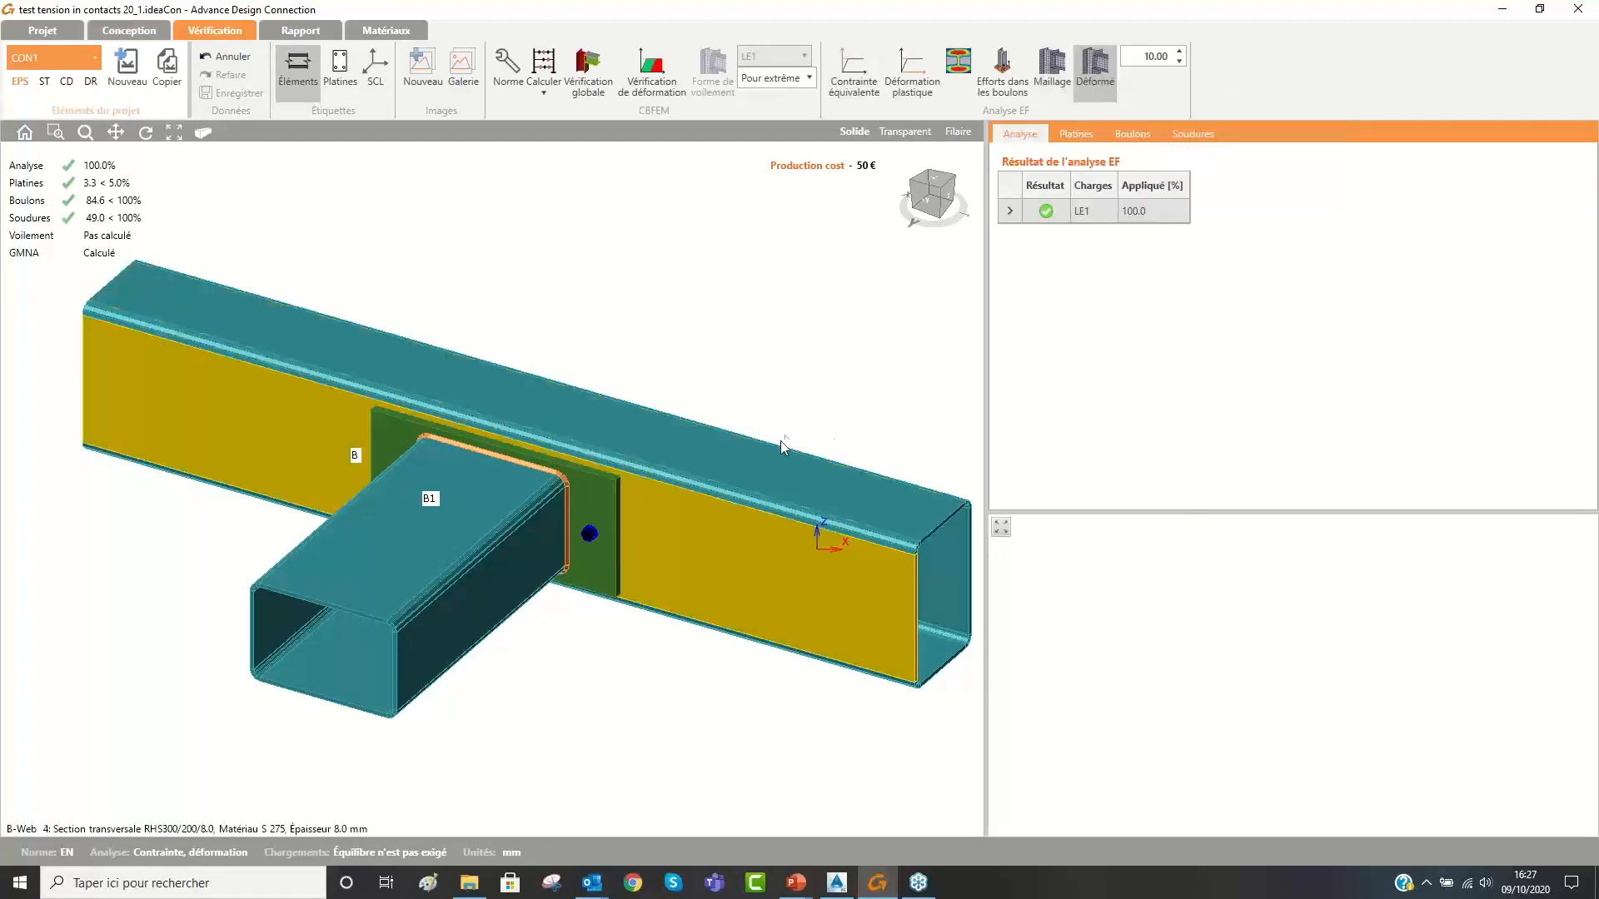
click(850, 84)
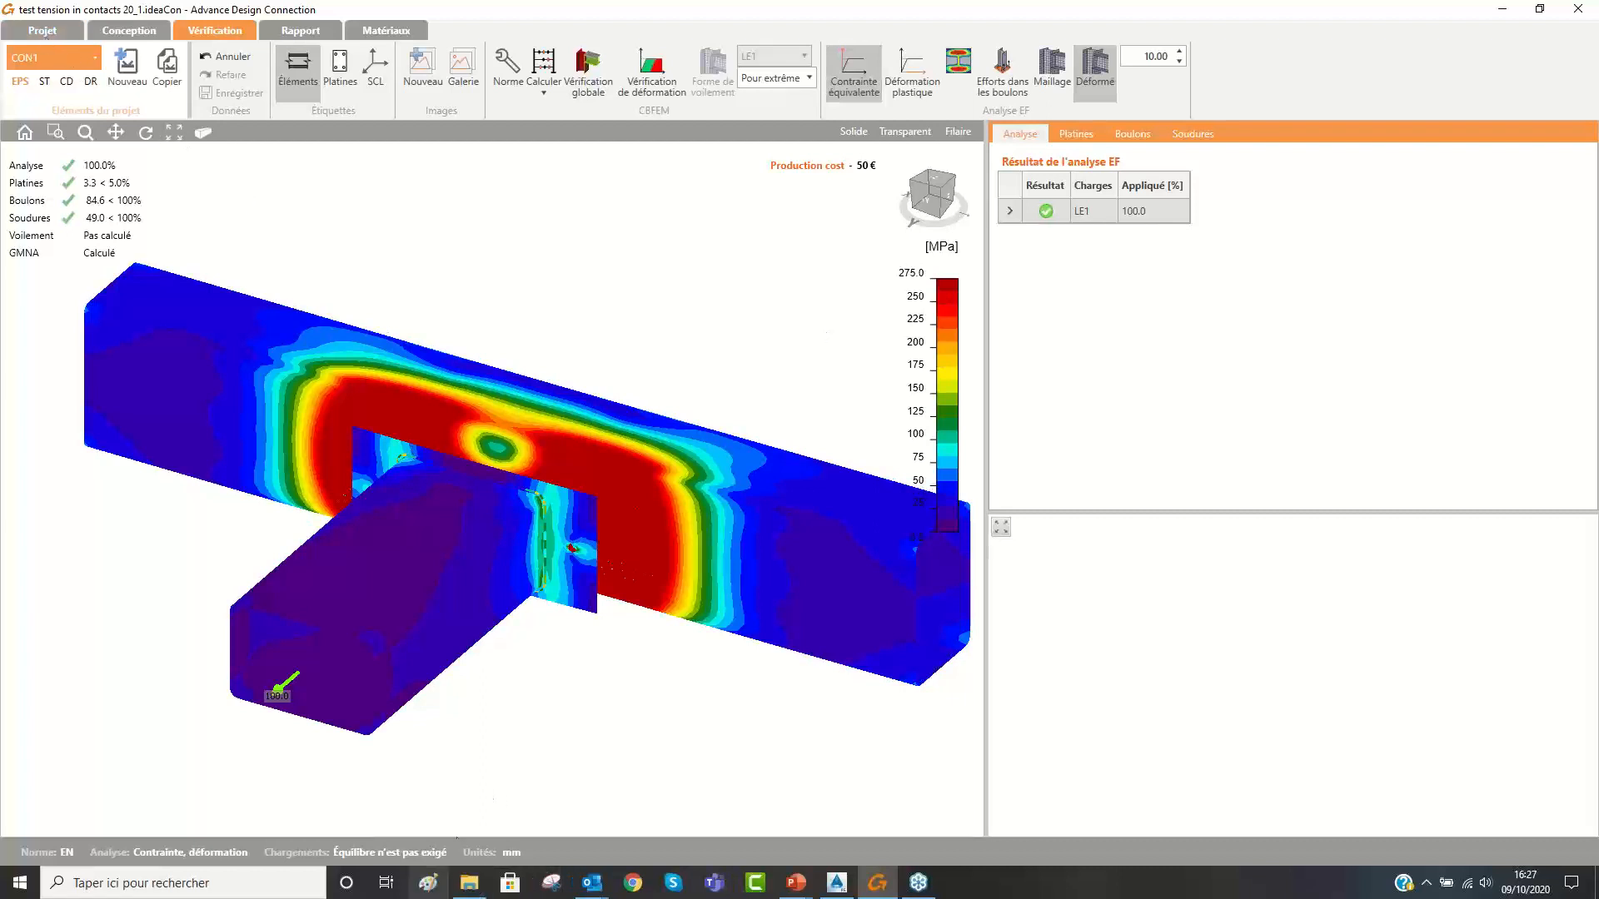
Open the comparison image "test tension in contacts 20_0.PNG" in Photos and place its window below the current check results.
click(467, 886)
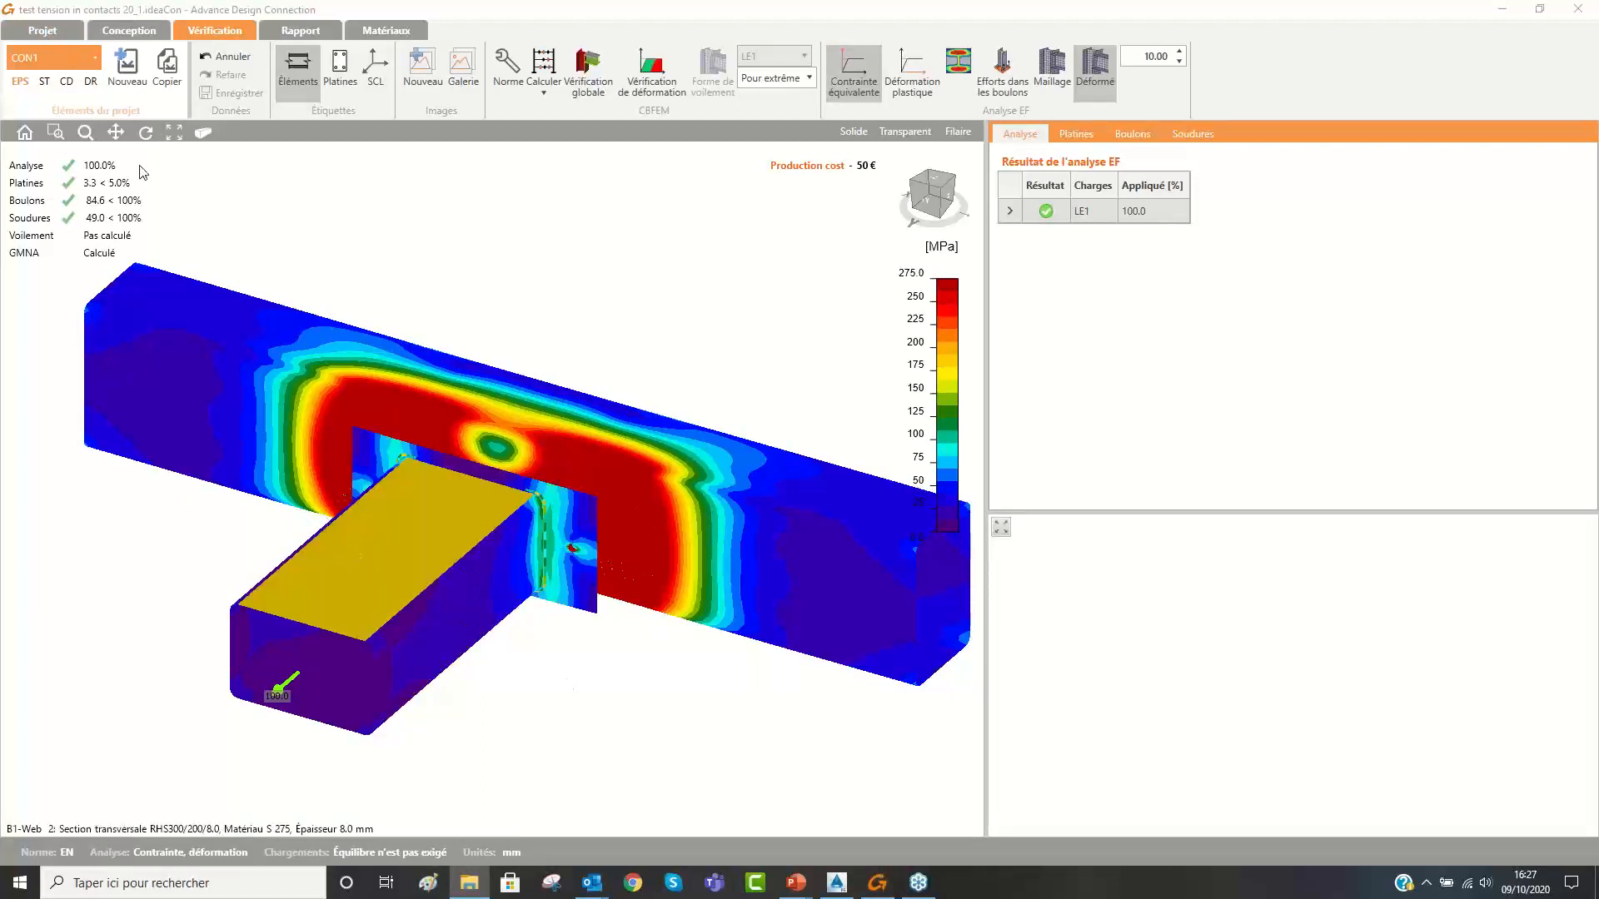
click(468, 887)
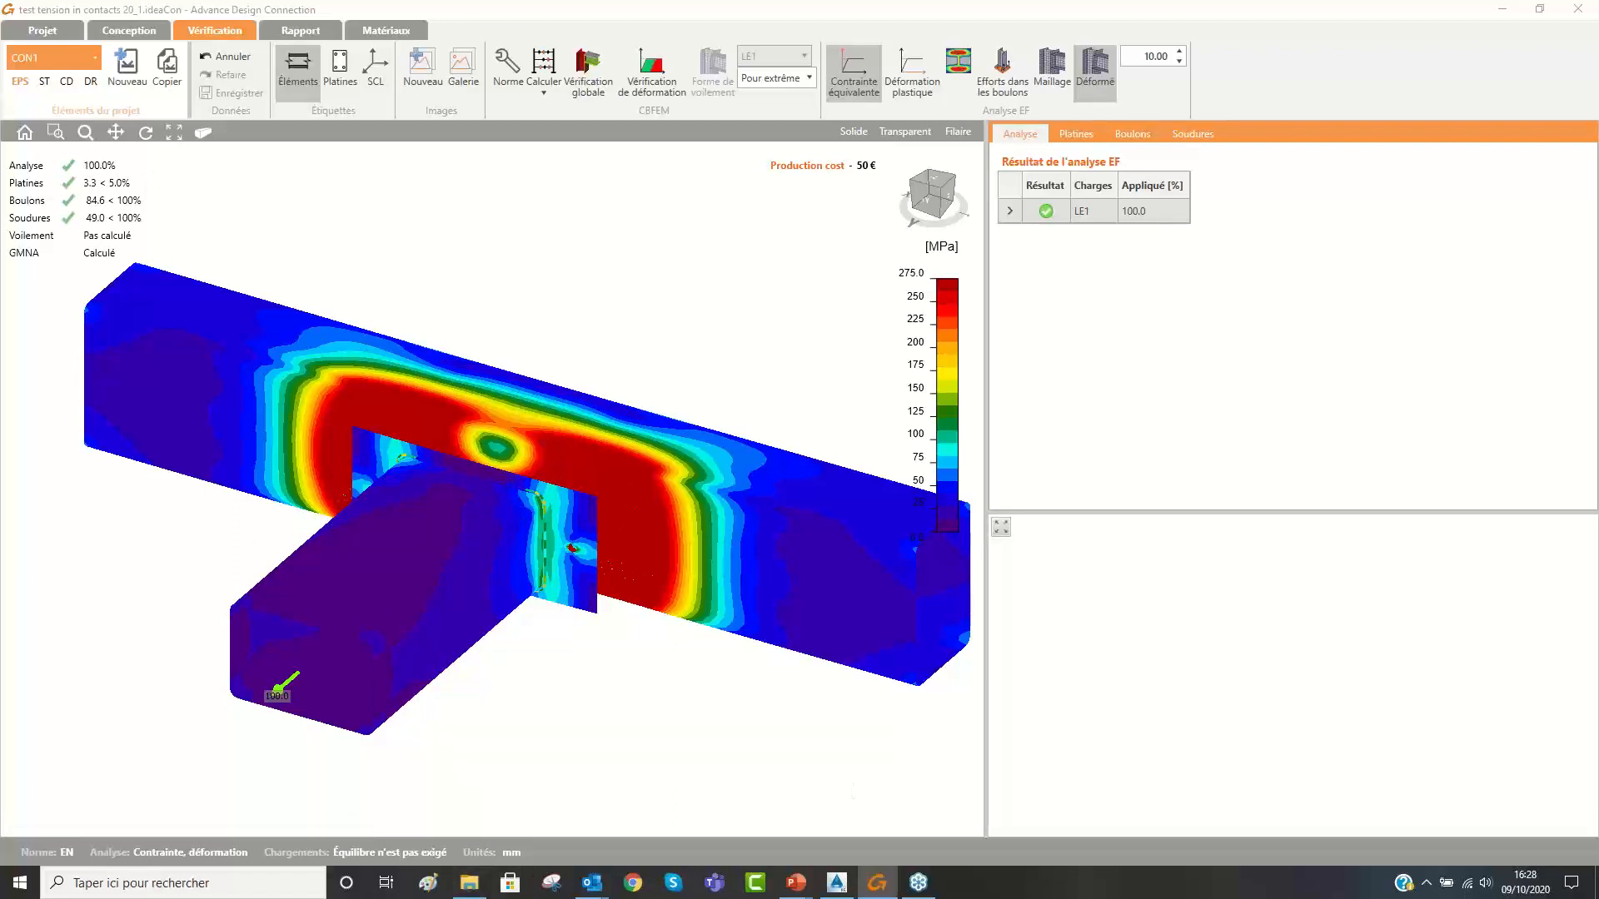
key(alt+Tab)
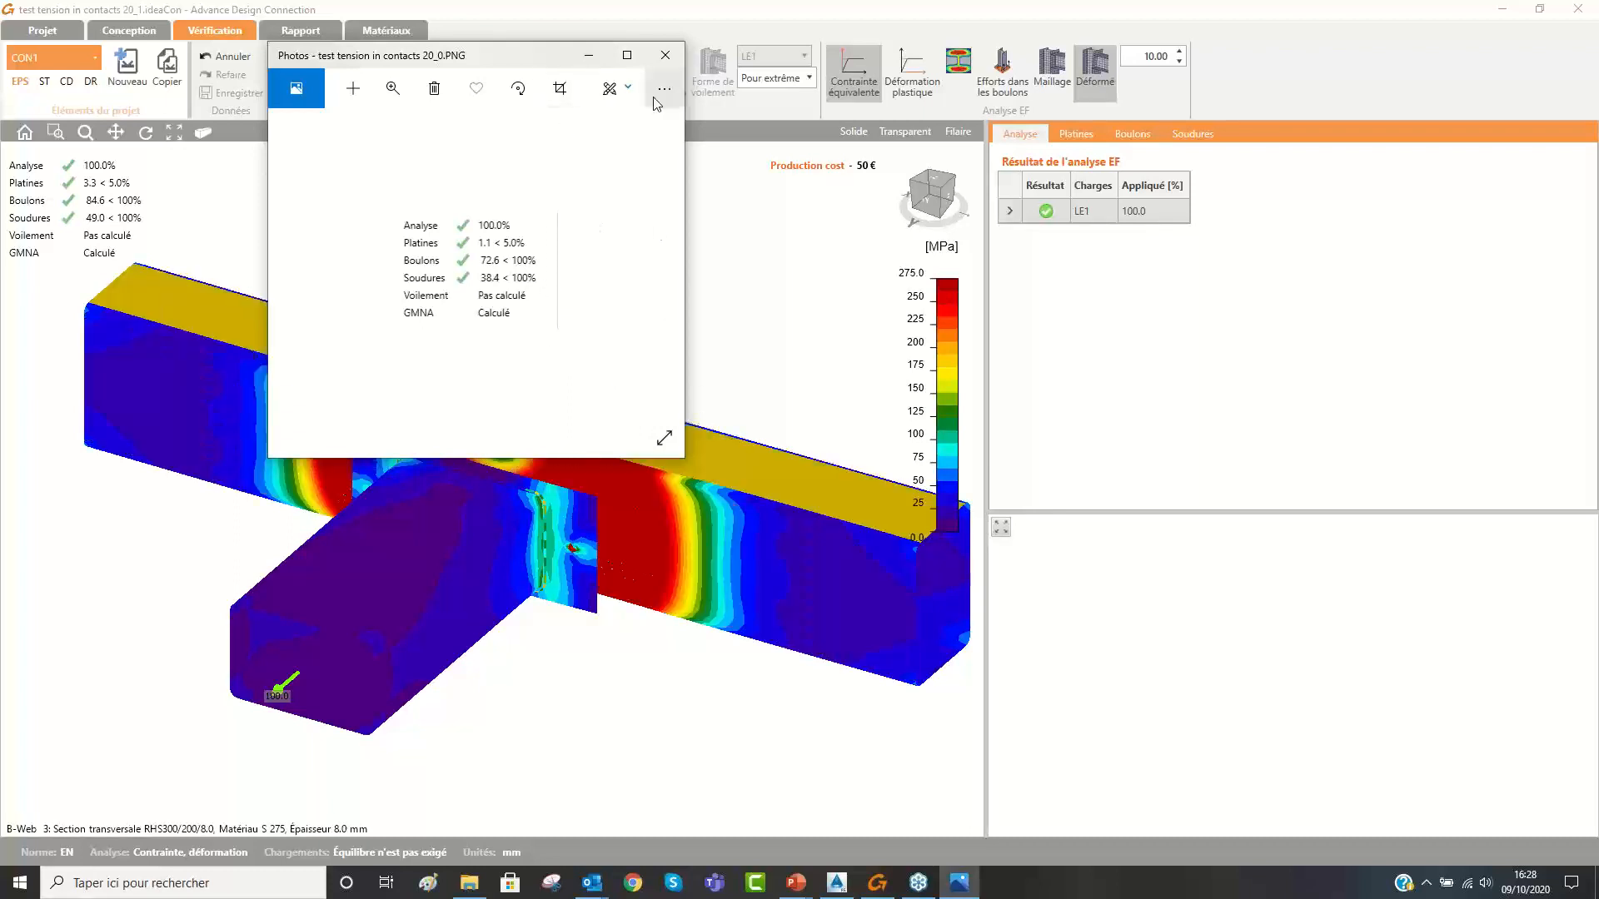
drag(557, 53, 564, 645)
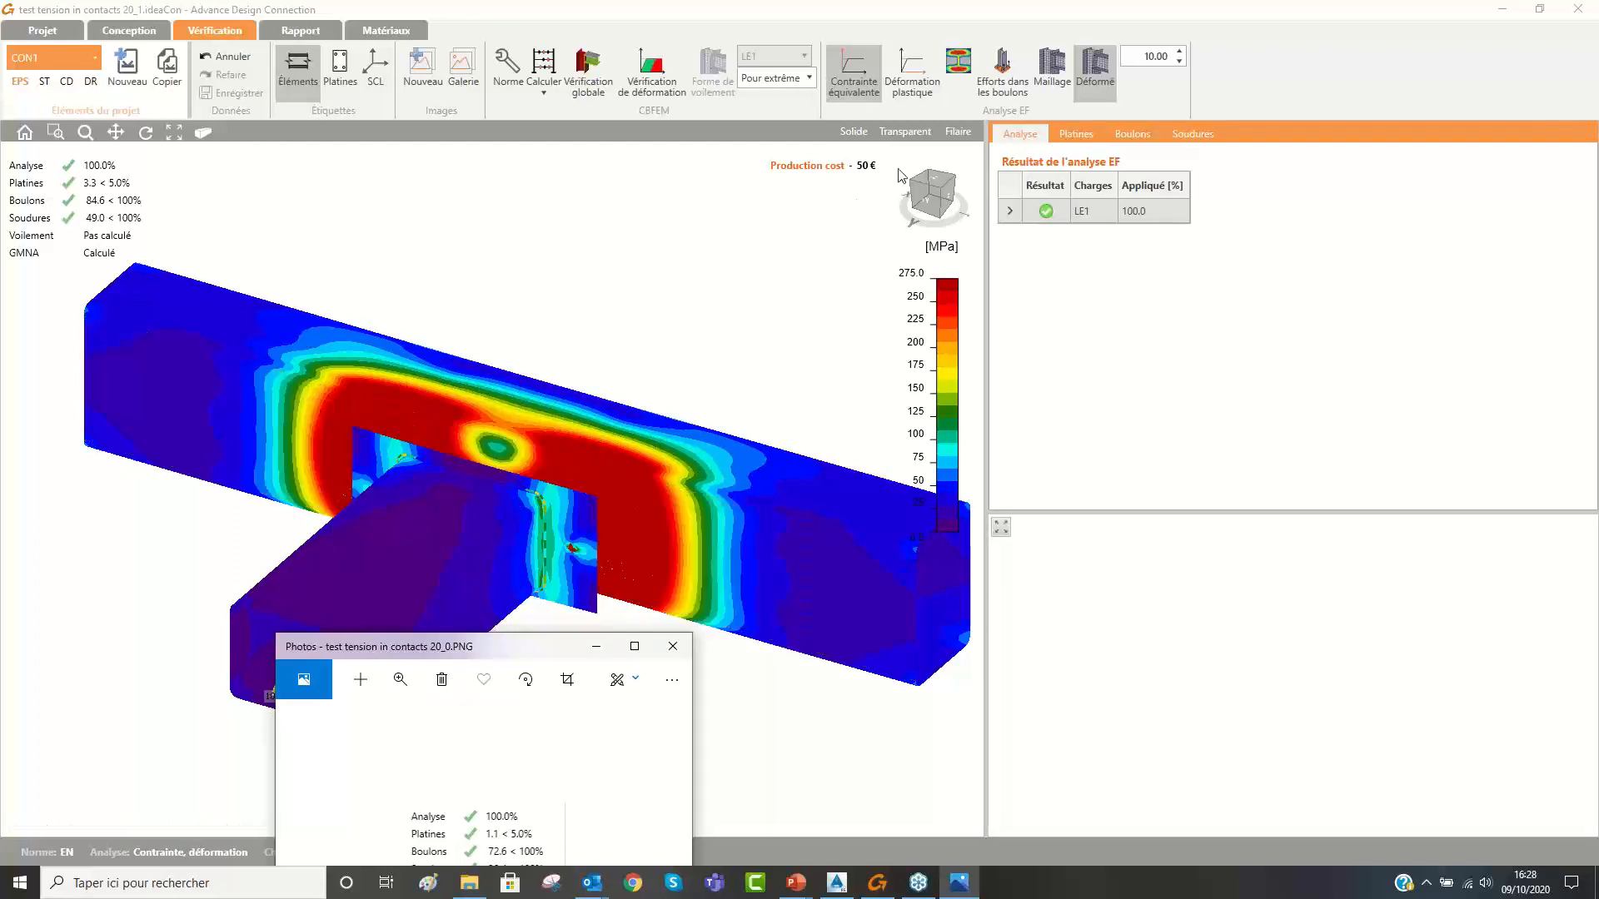
Display the finite element mesh and the deformed shape on the equivalent stress results, viewed along -Z.
click(1093, 81)
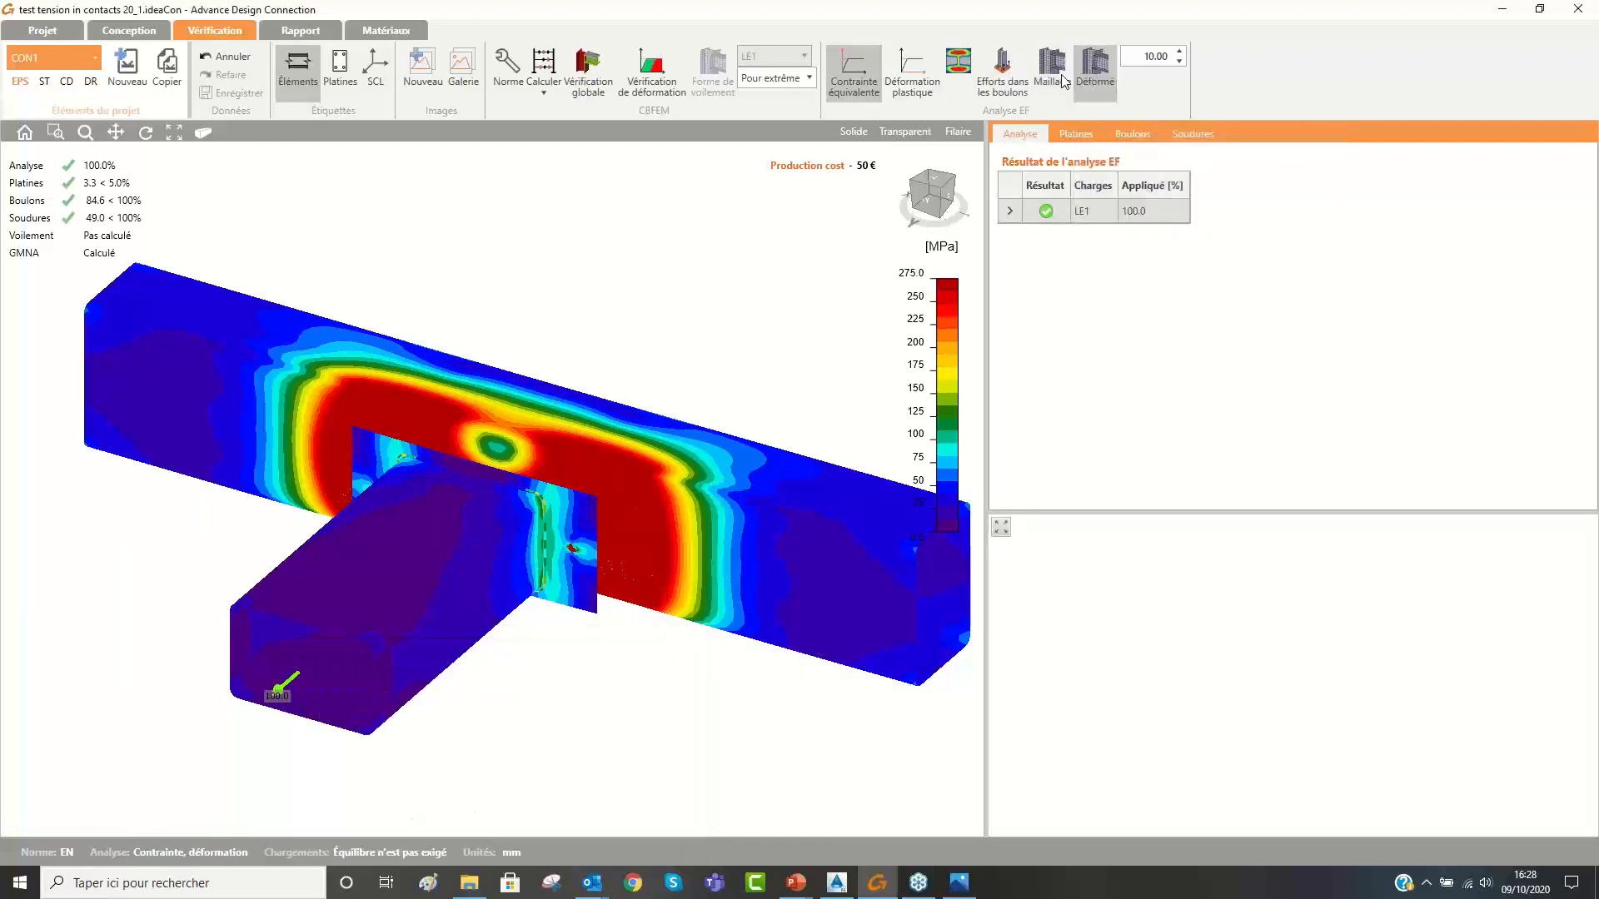
click(1056, 74)
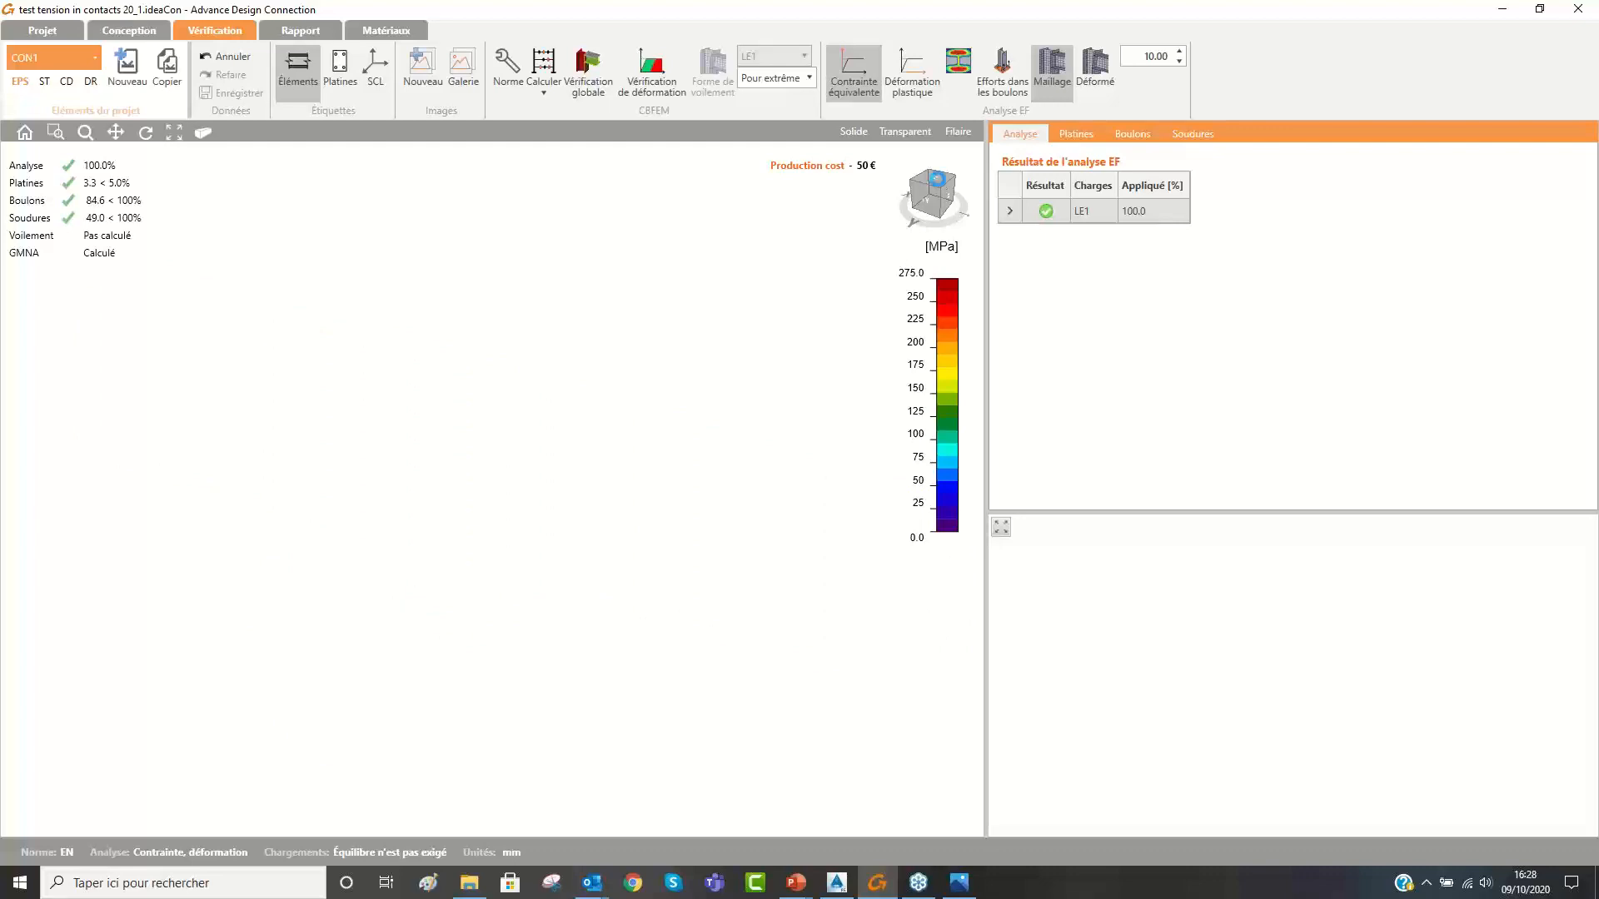
click(936, 185)
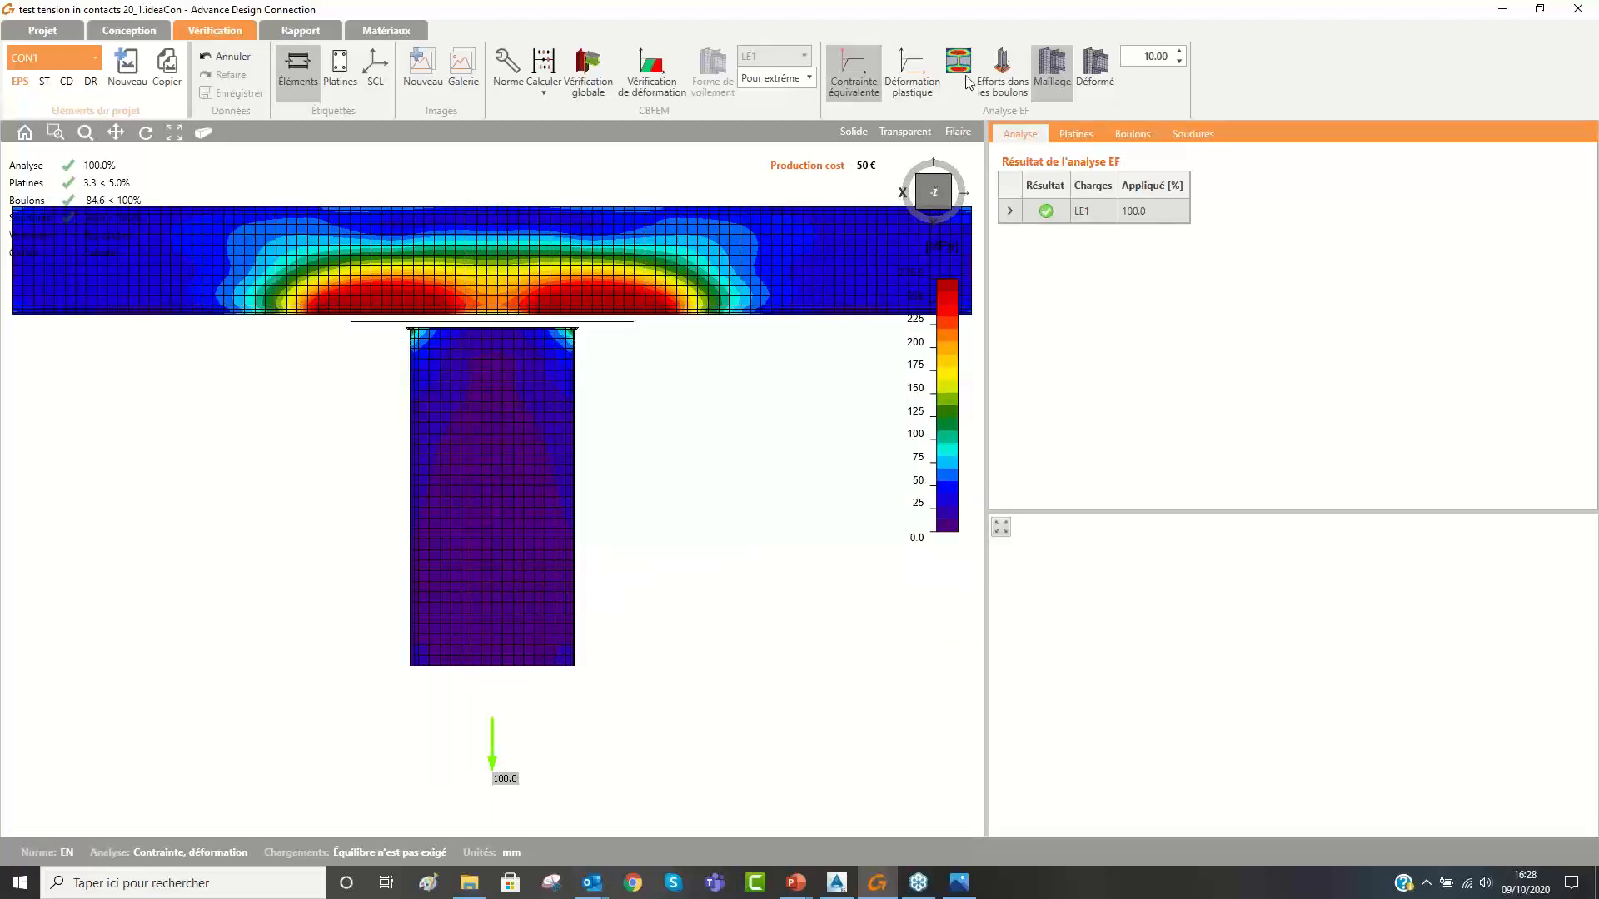
click(1095, 75)
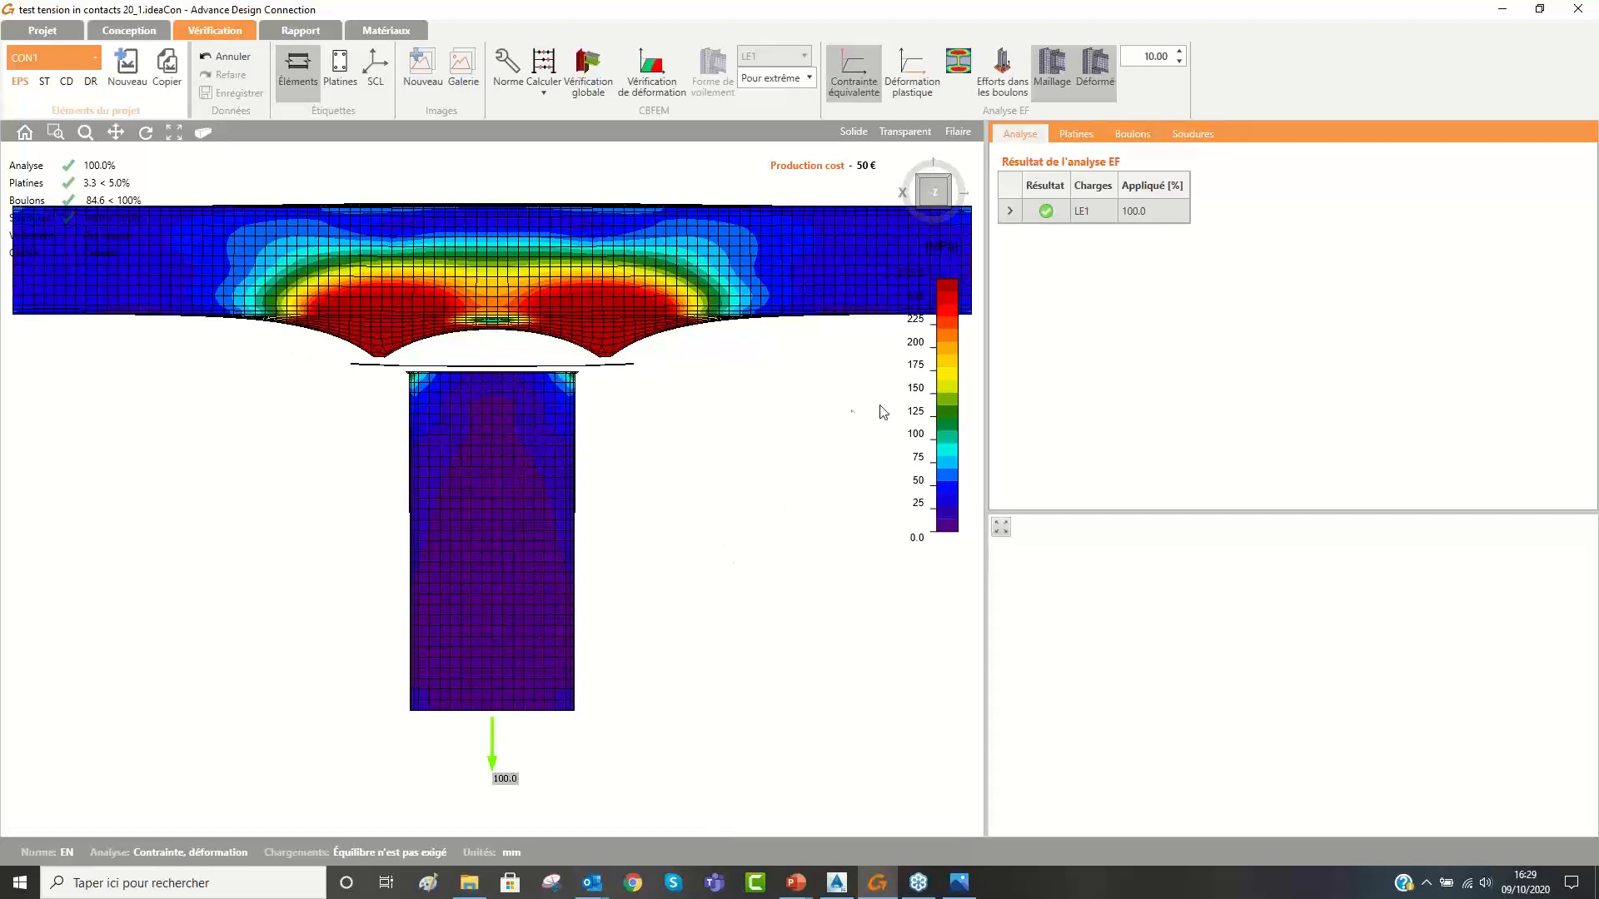
Bring the comparison results image back into view, check it and close it.
mouse_move(958, 883)
click(958, 812)
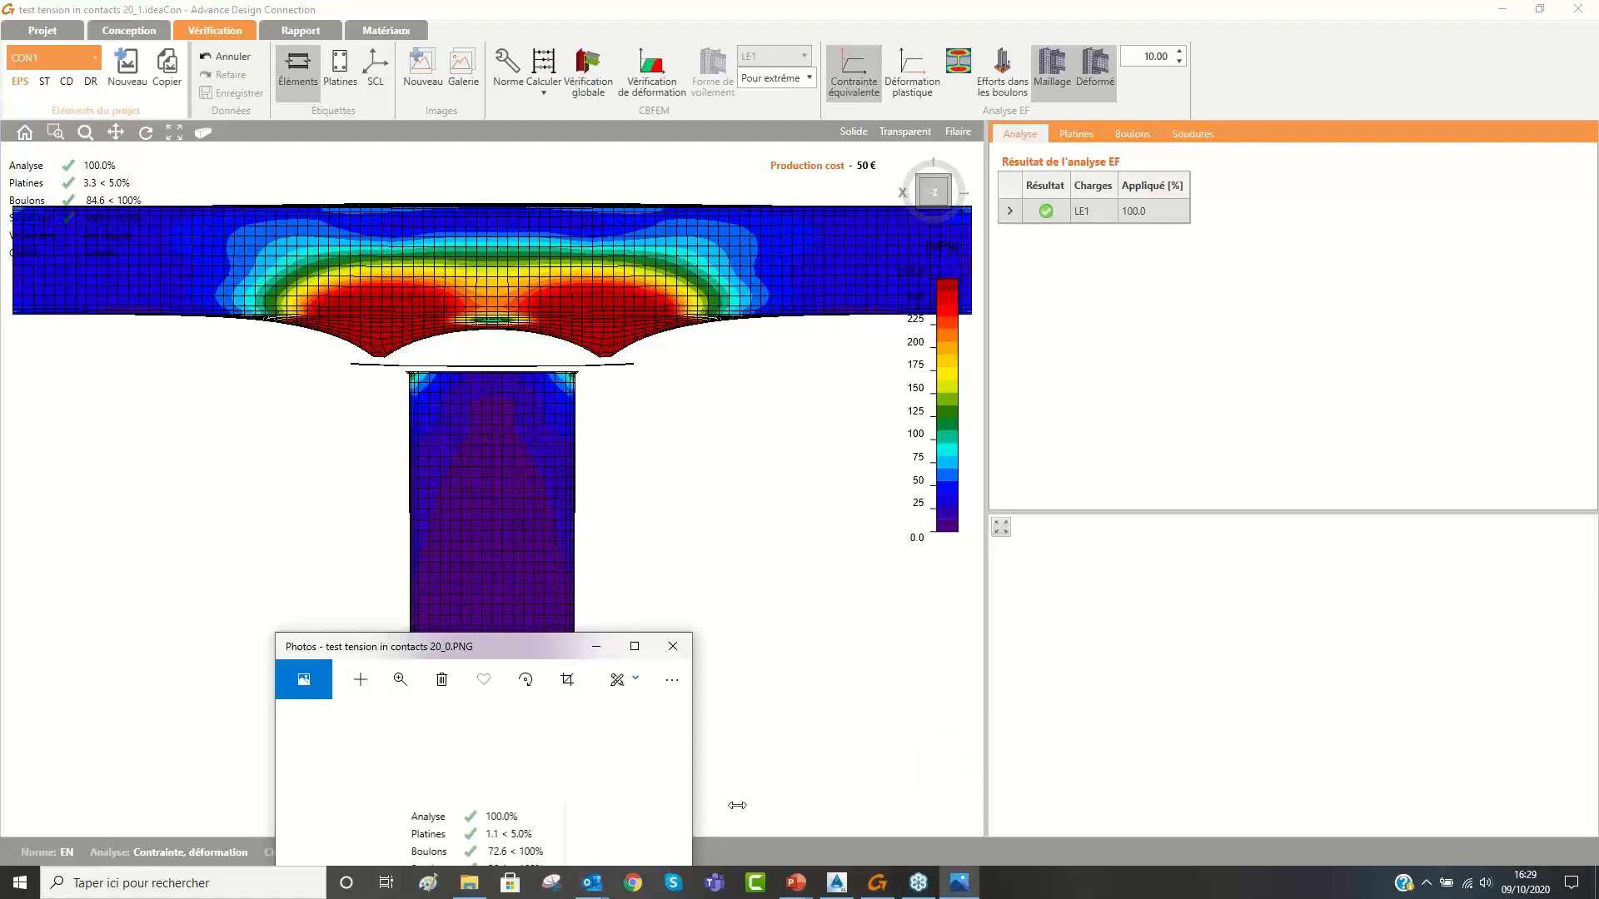
click(673, 646)
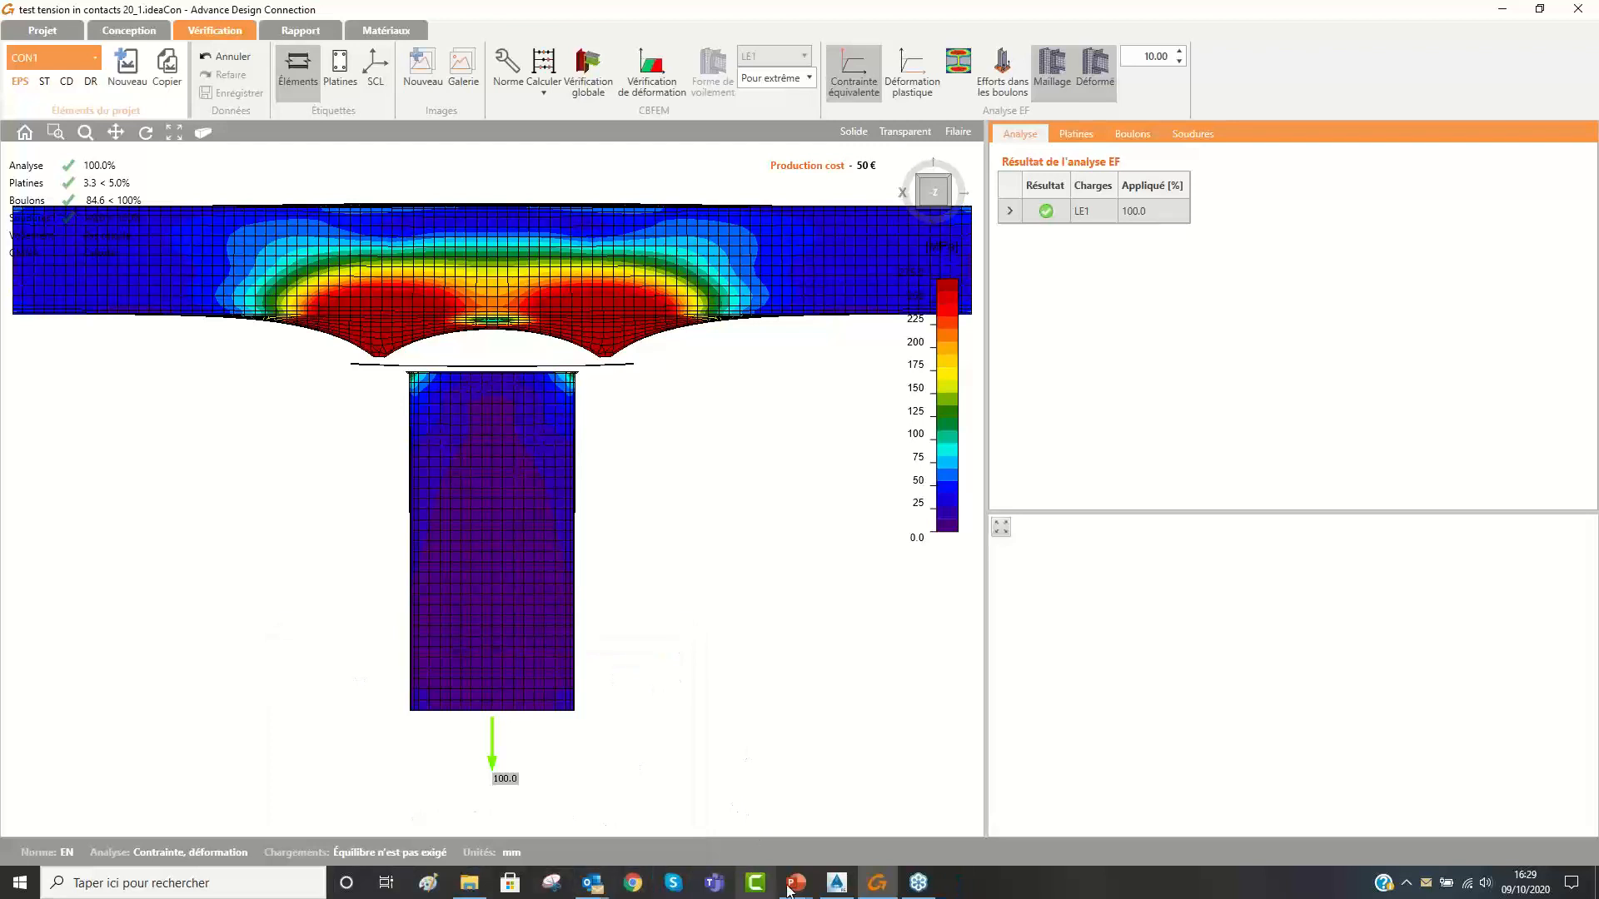
Switch to the PowerPoint slideshow and advance to the BIM Links slide on multiple selection with the Code Check Manager.
mouse_move(800, 891)
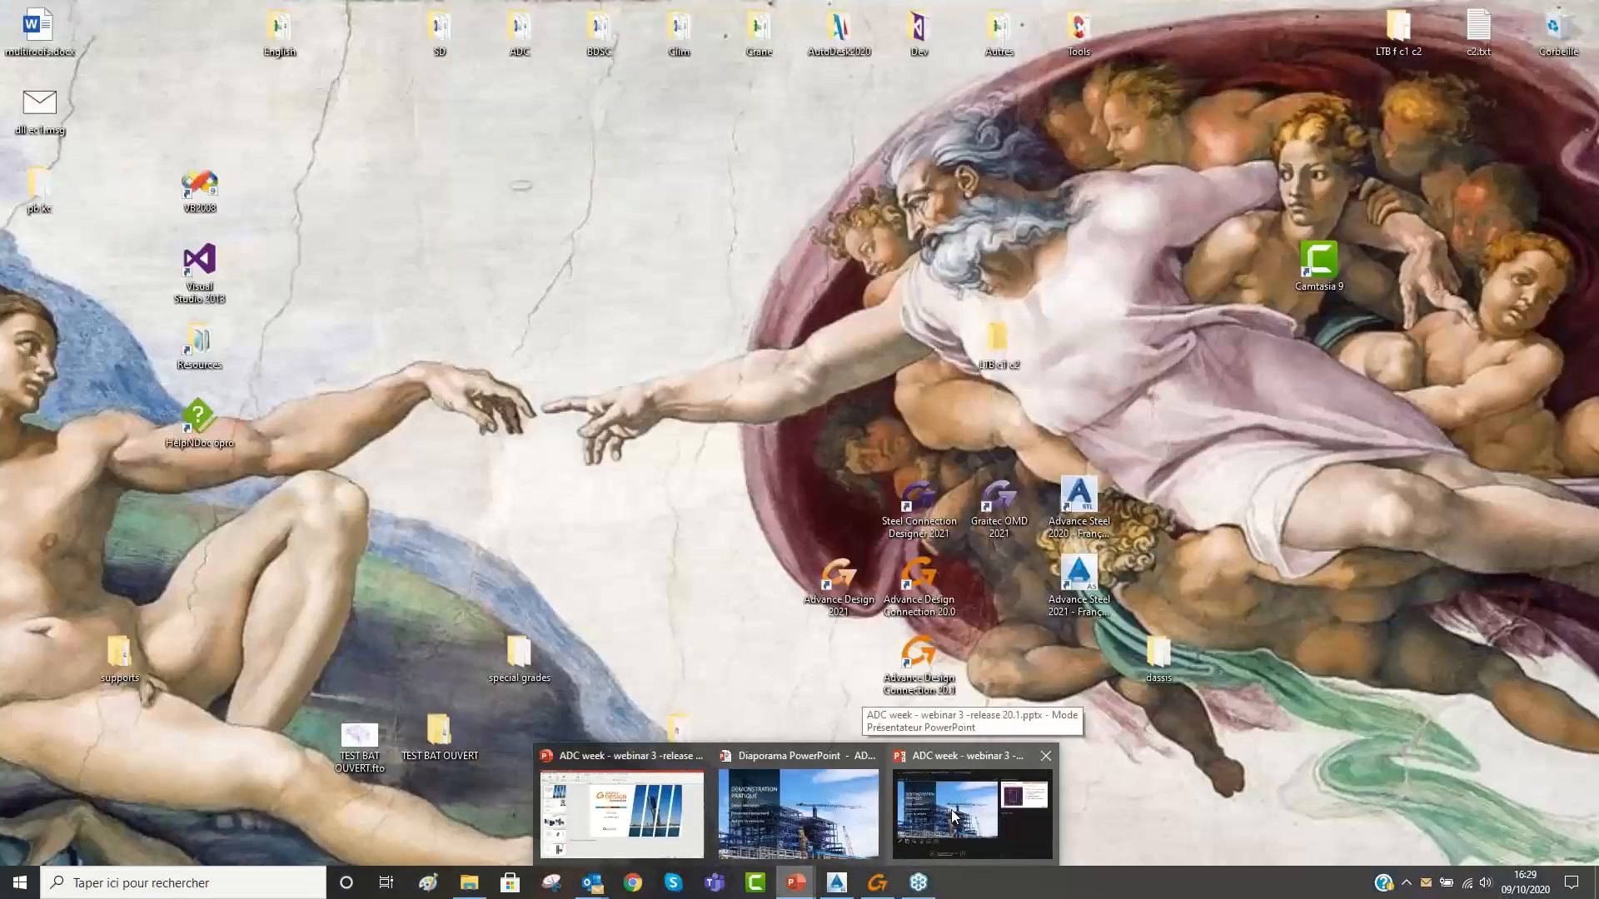
click(954, 816)
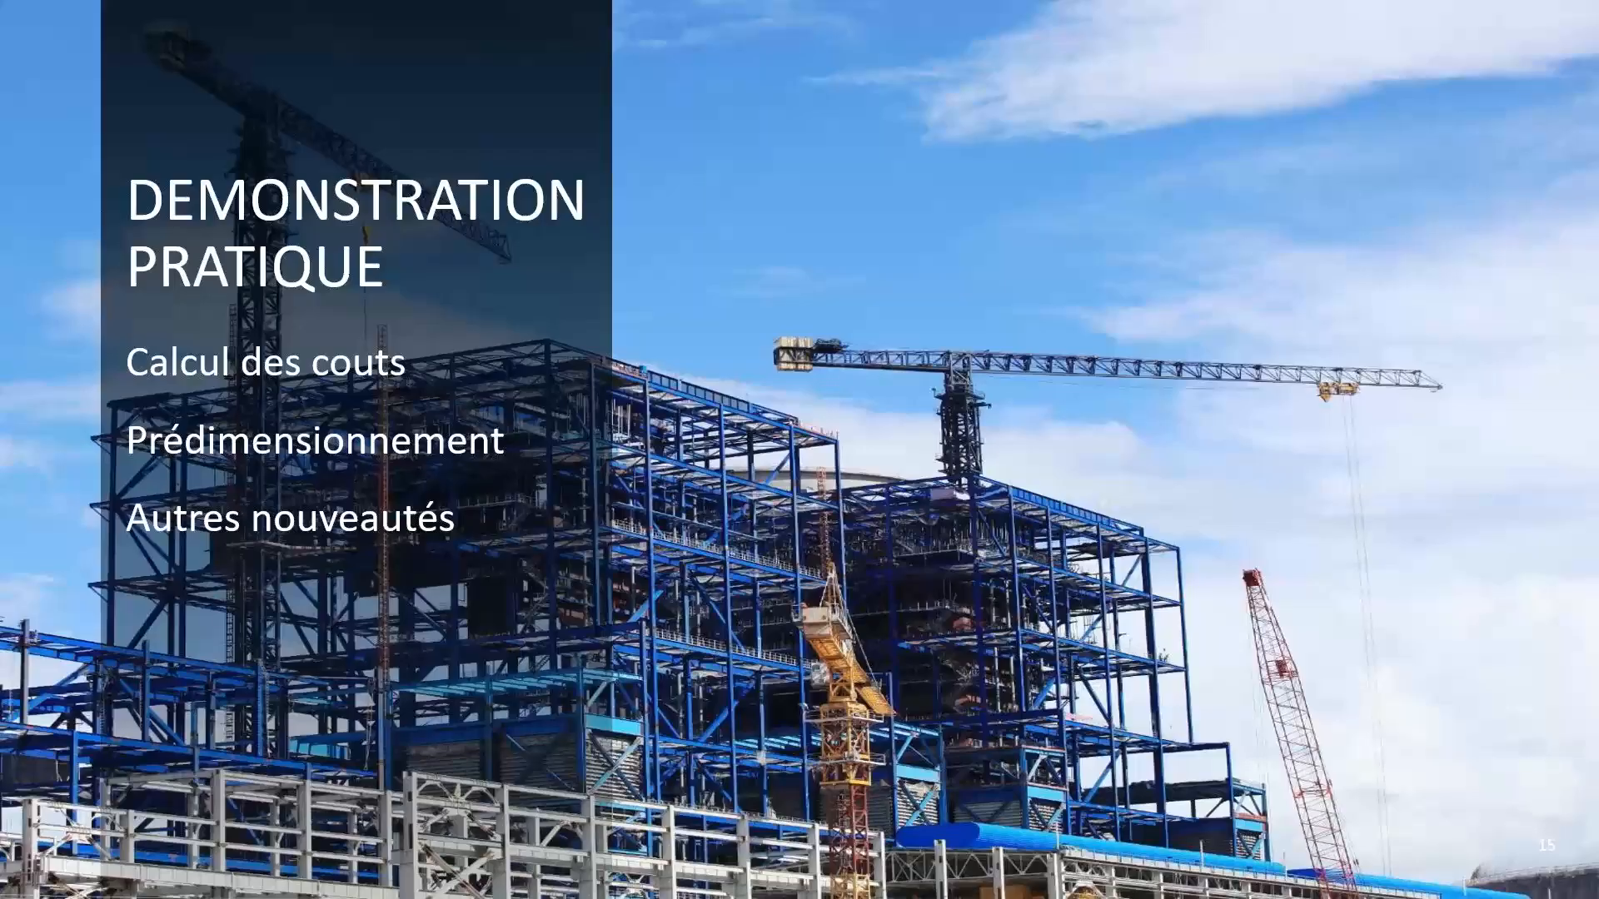
click(791, 491)
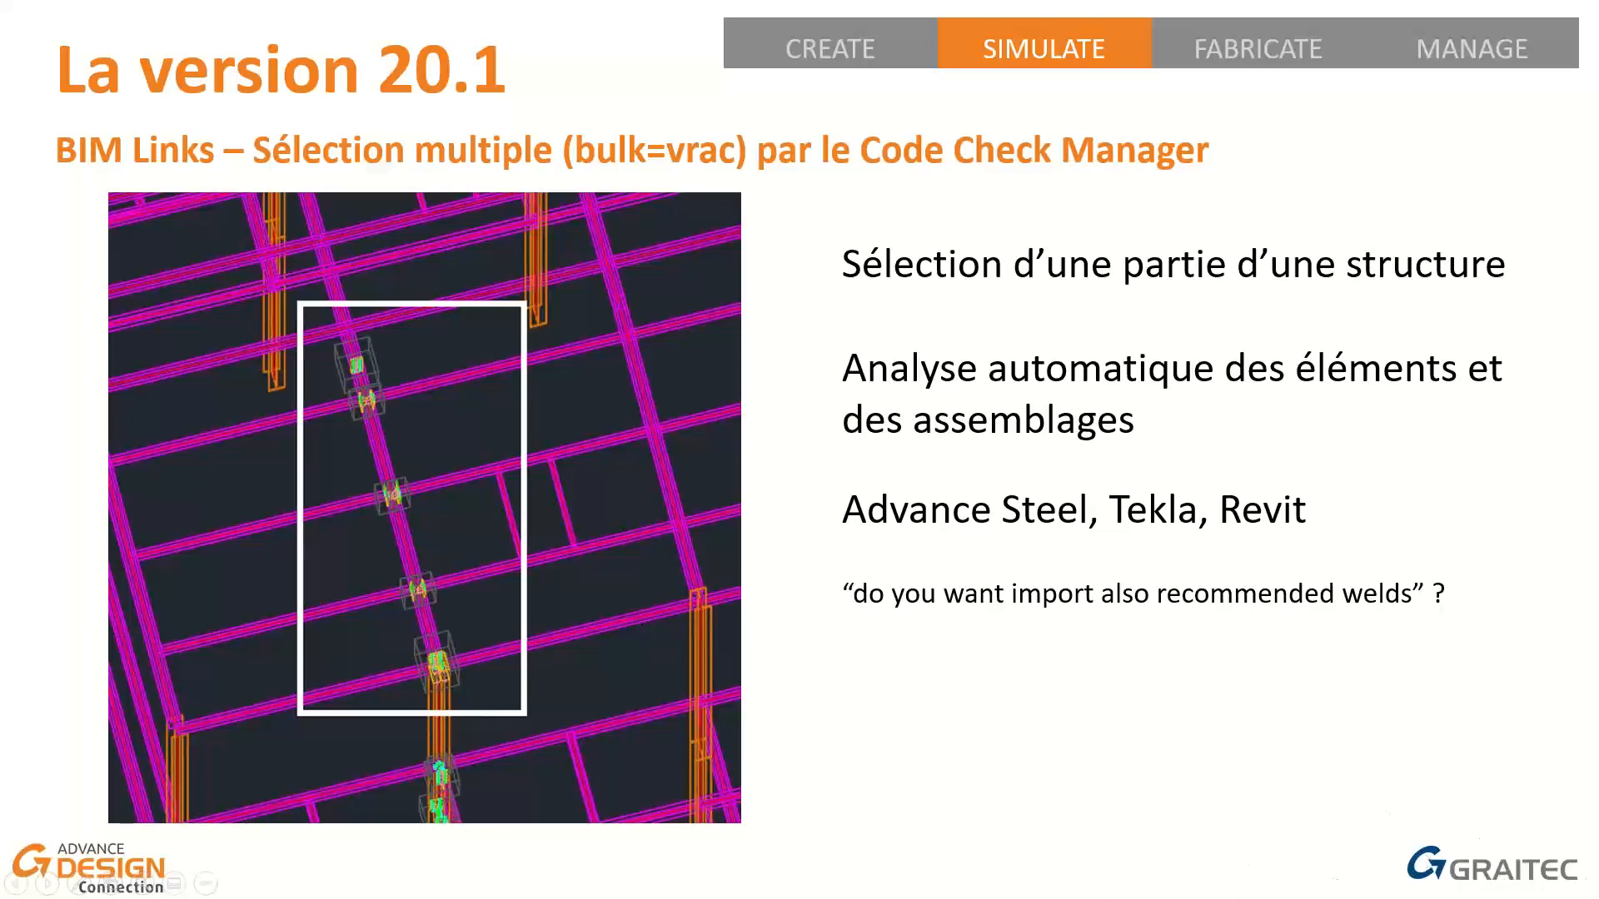
Switch to Advance Steel and create a Code-check manager project for Bulk_20_1 with the European design code.
key(alt+Tab)
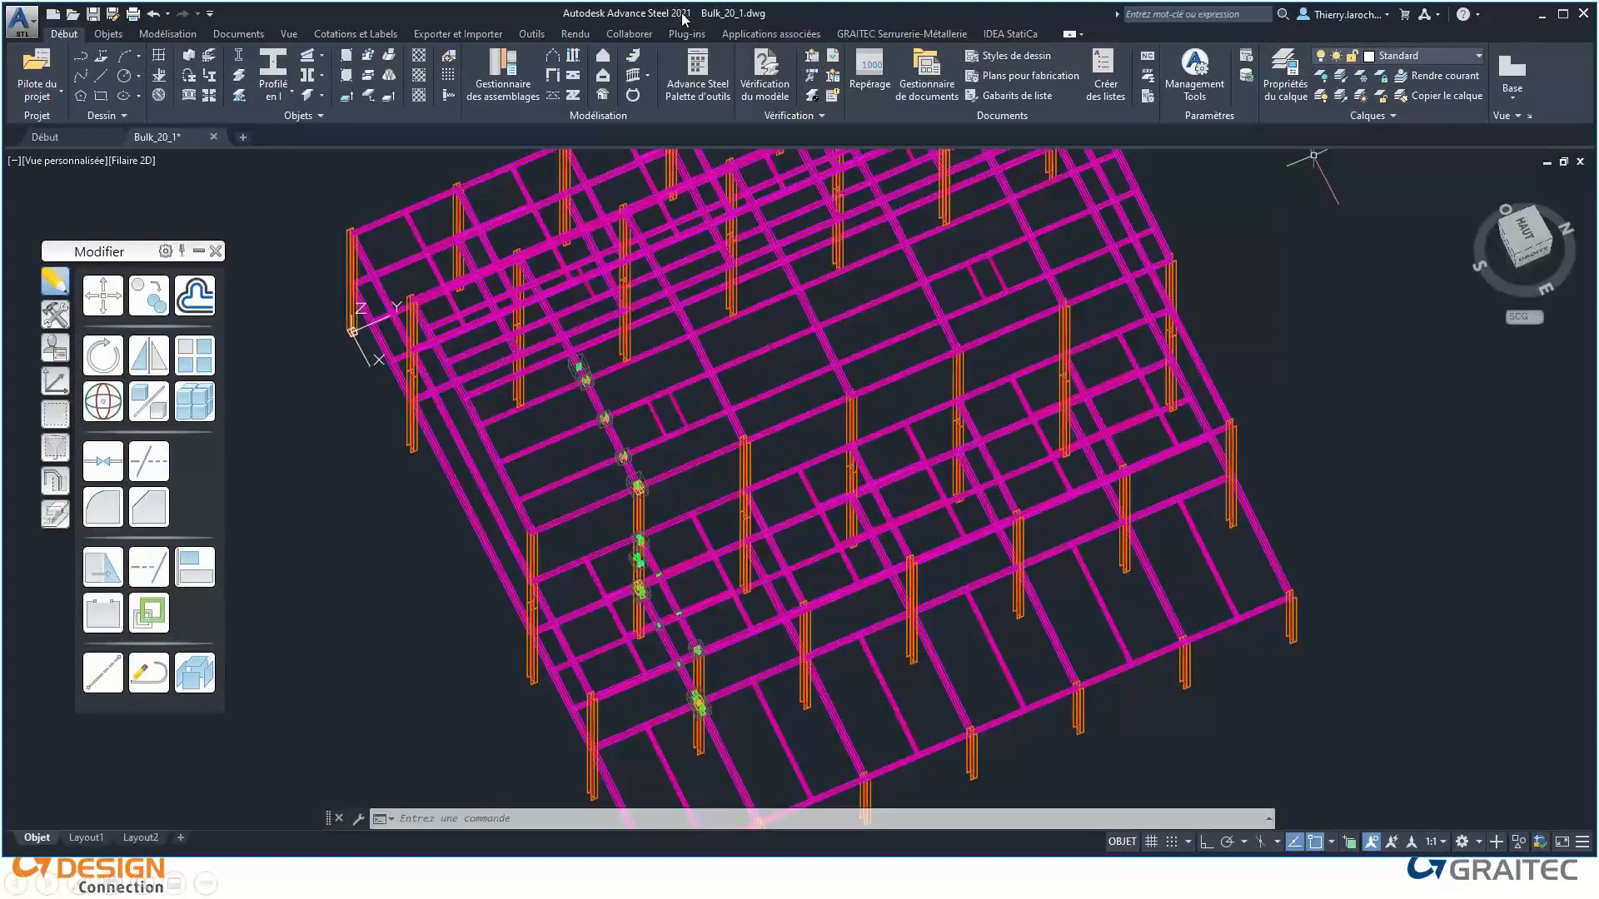
click(1025, 35)
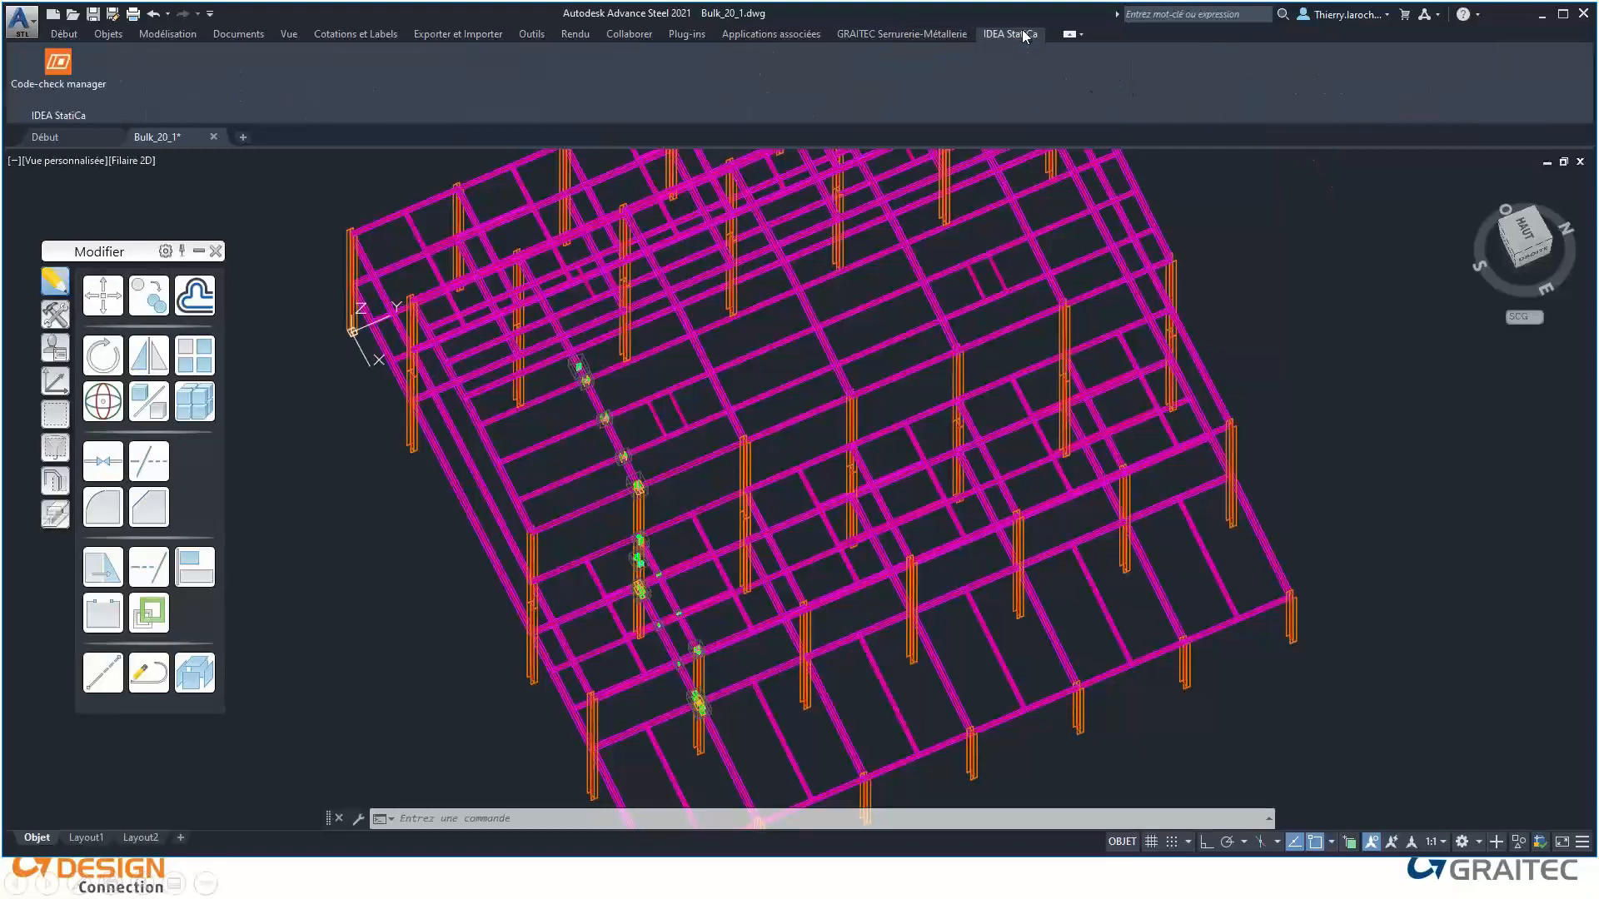
click(58, 76)
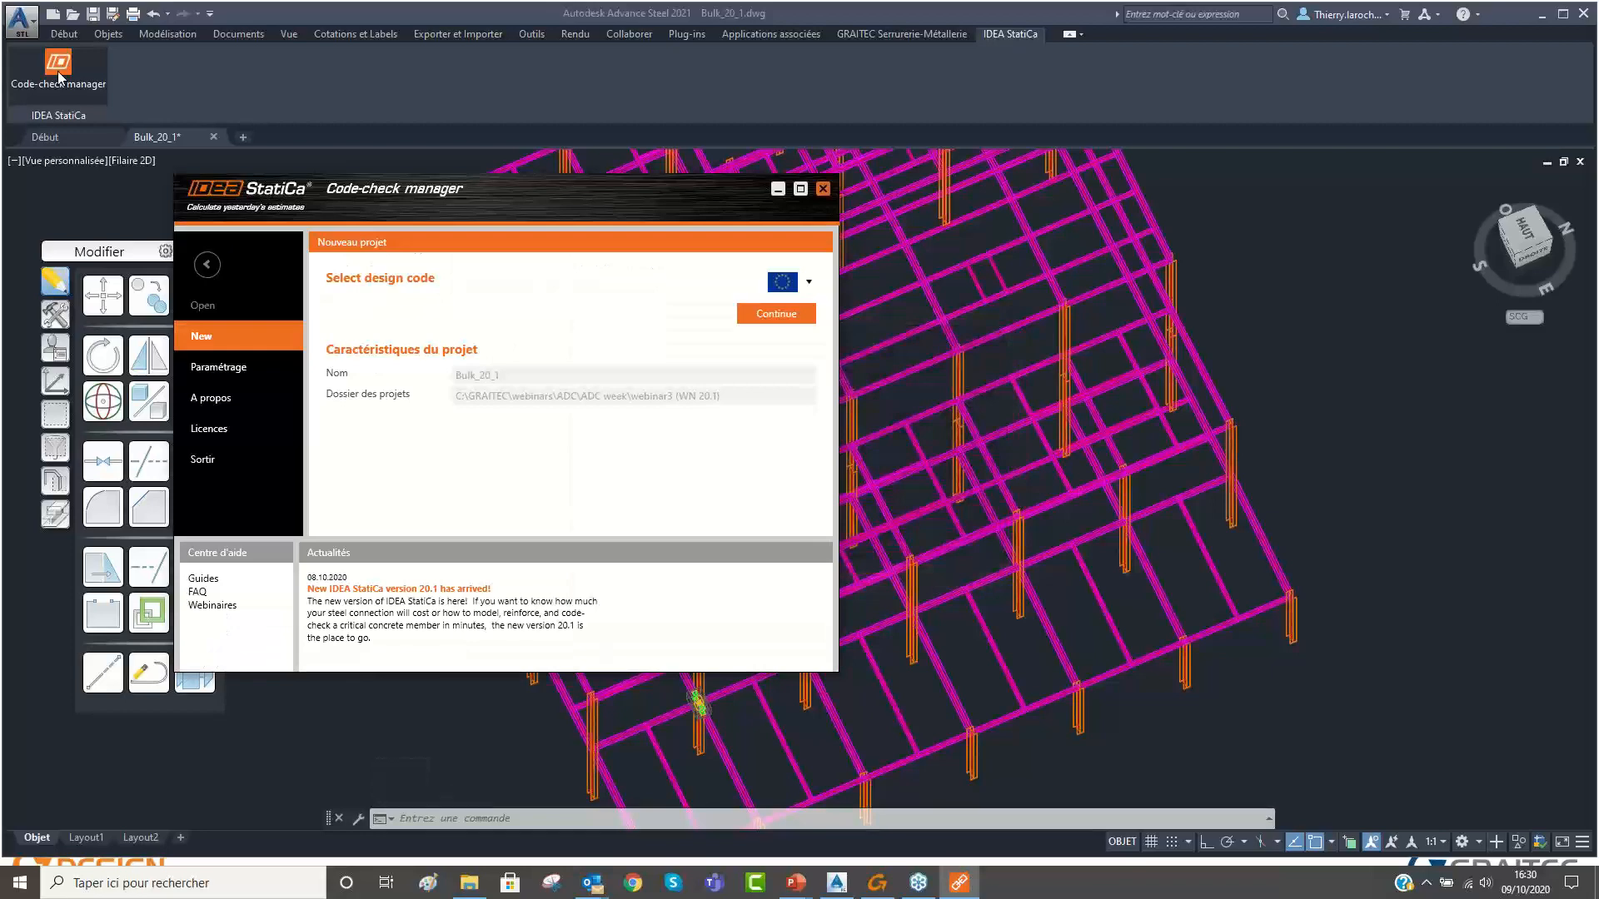
click(784, 314)
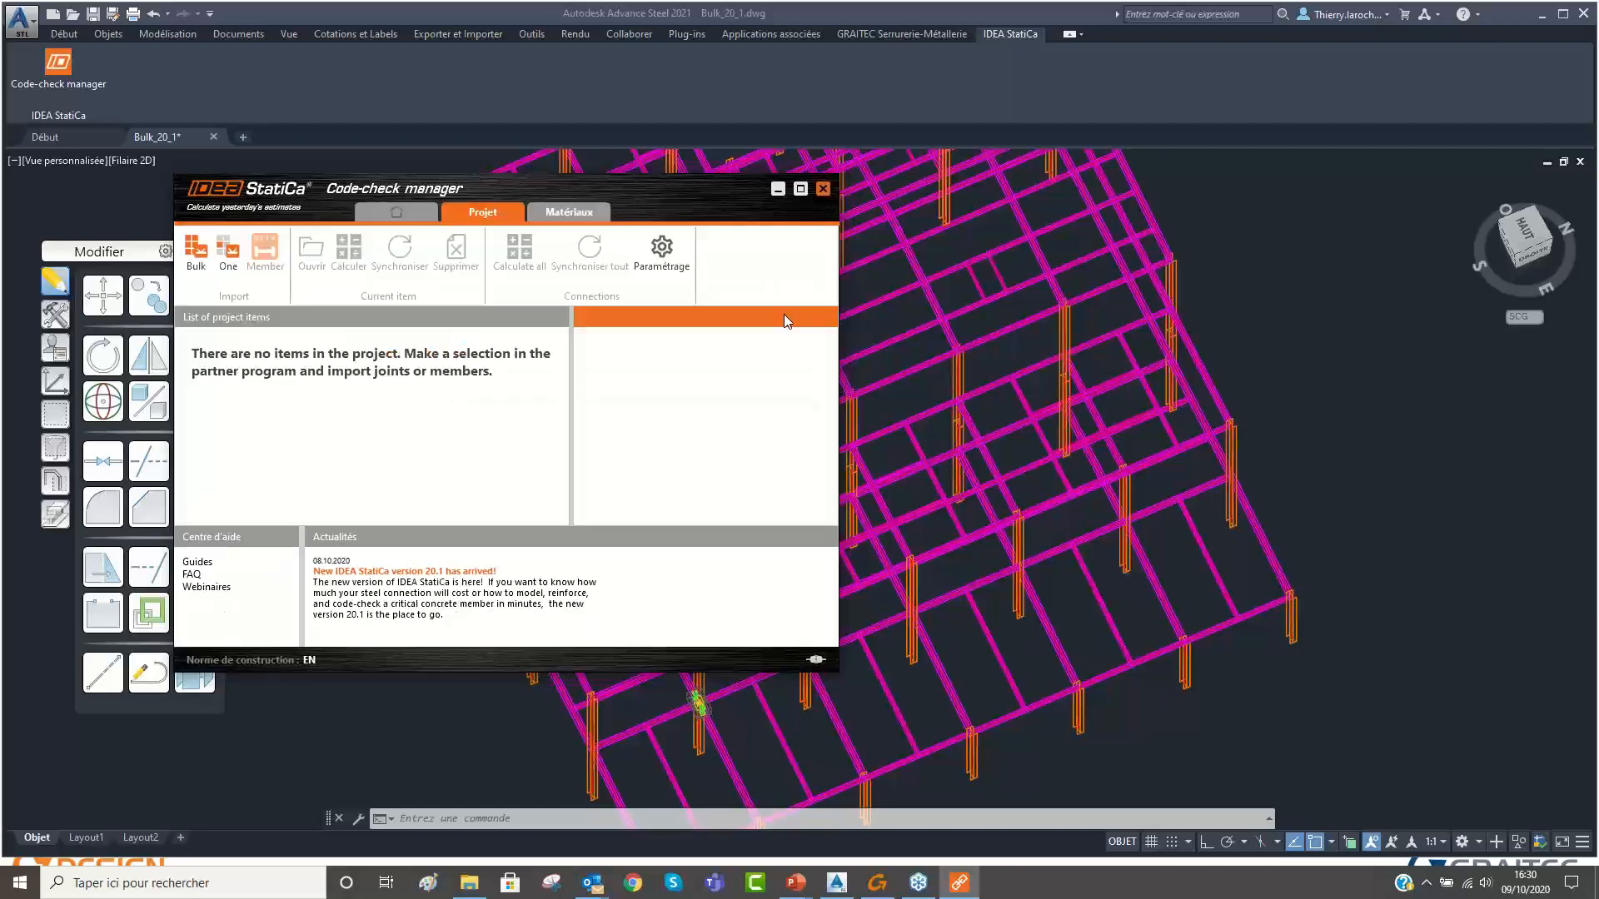
Move the Code-check manager window clear of the connections in the model and start a bulk import.
click(194, 268)
drag(538, 183, 1168, 316)
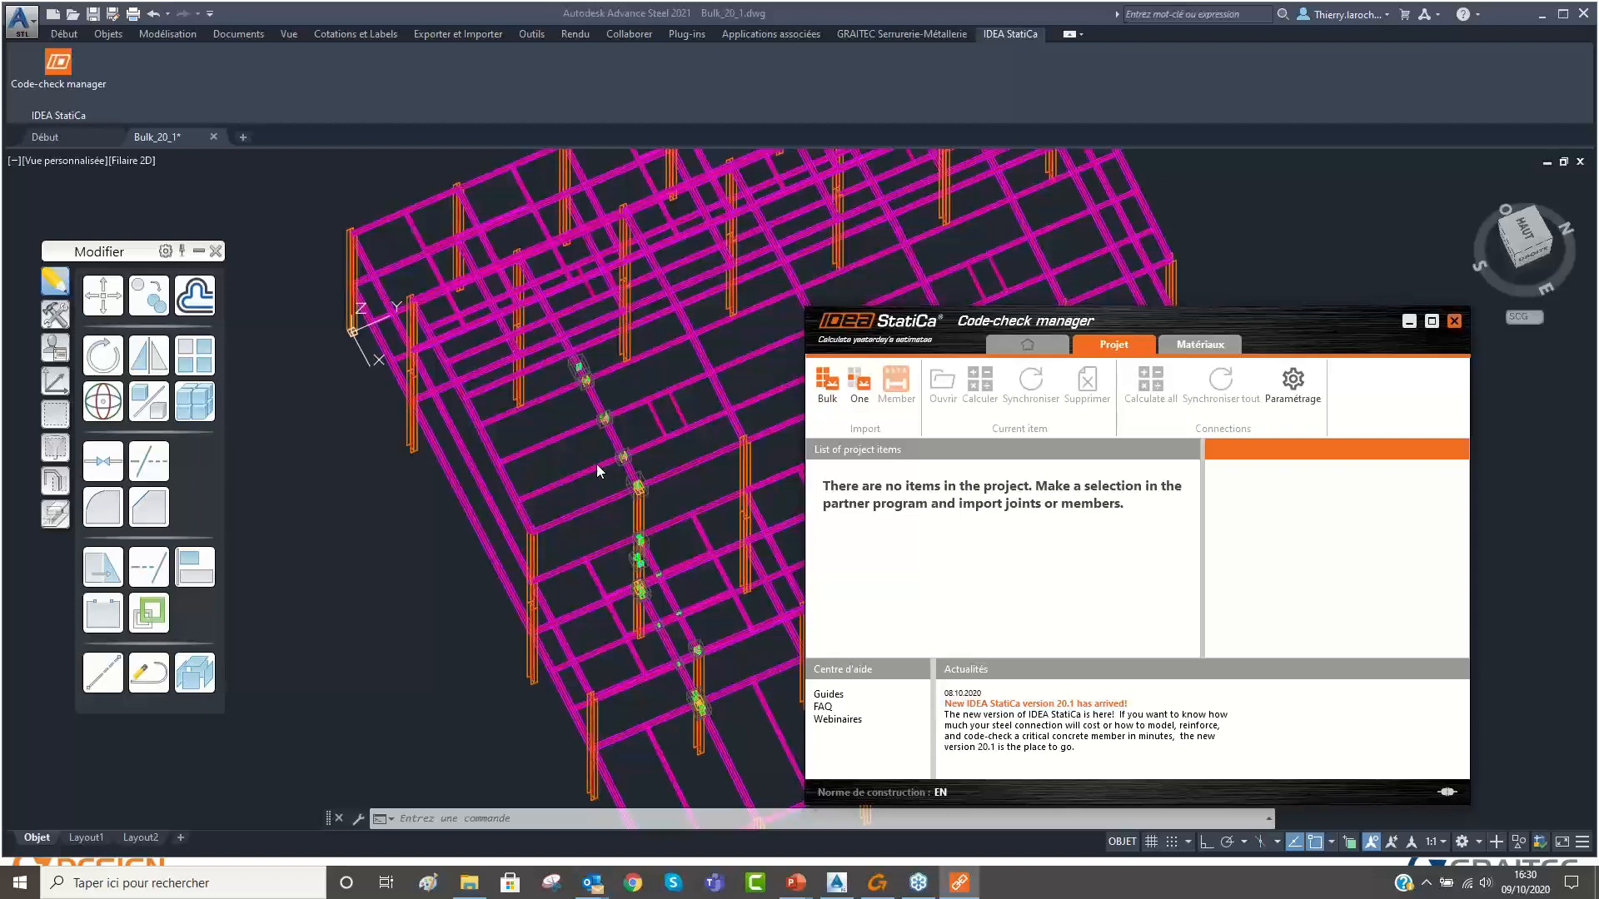
click(827, 383)
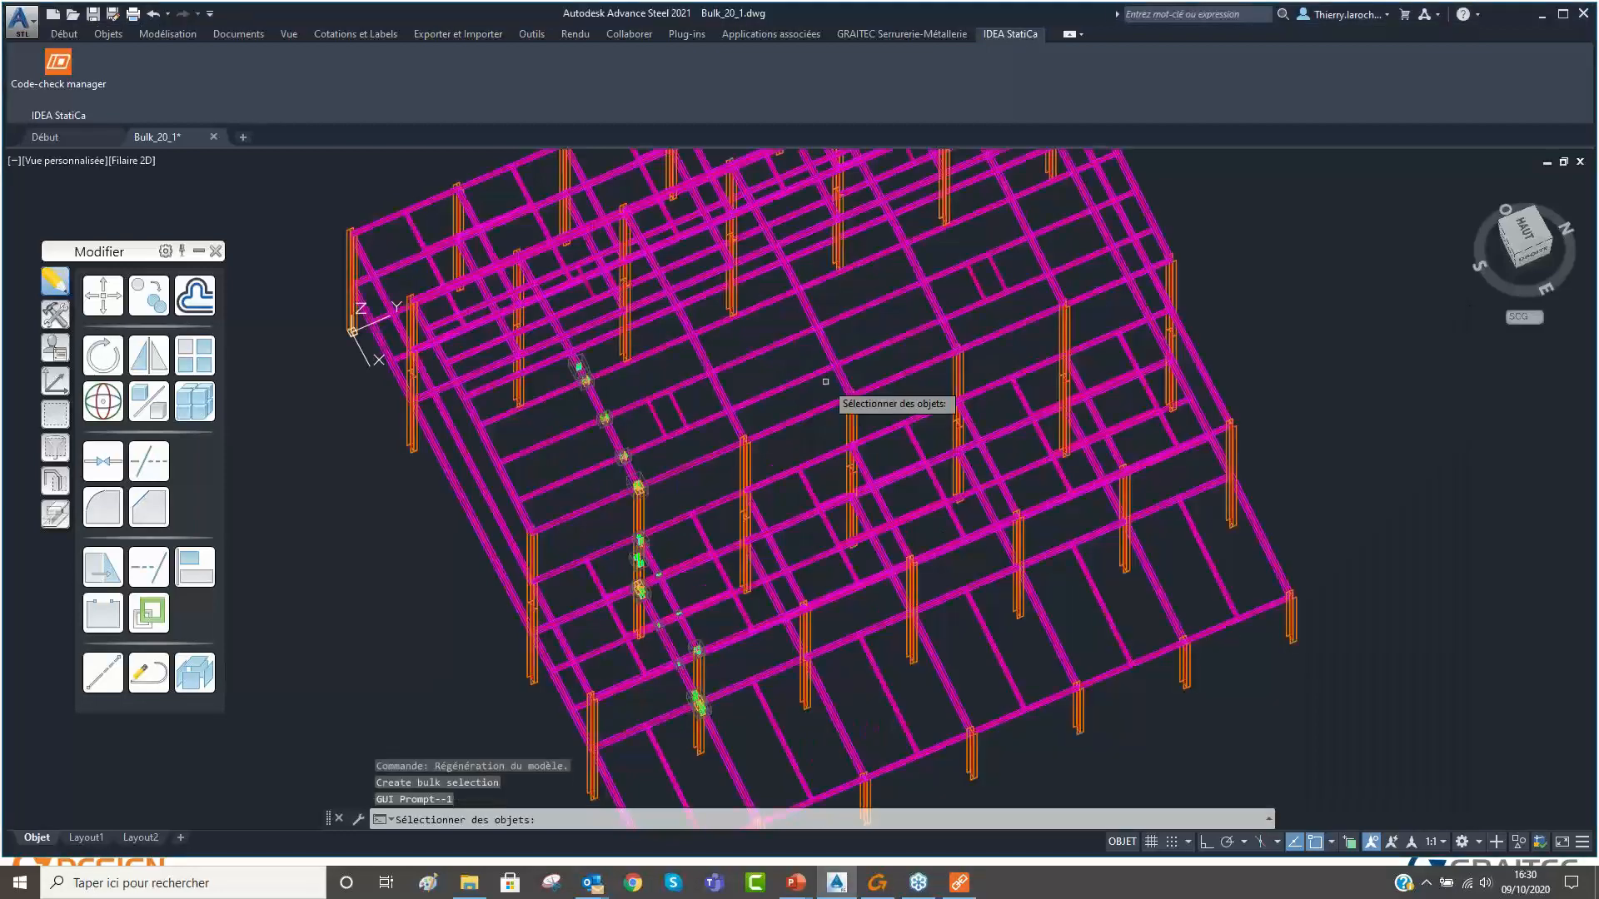
click(583, 534)
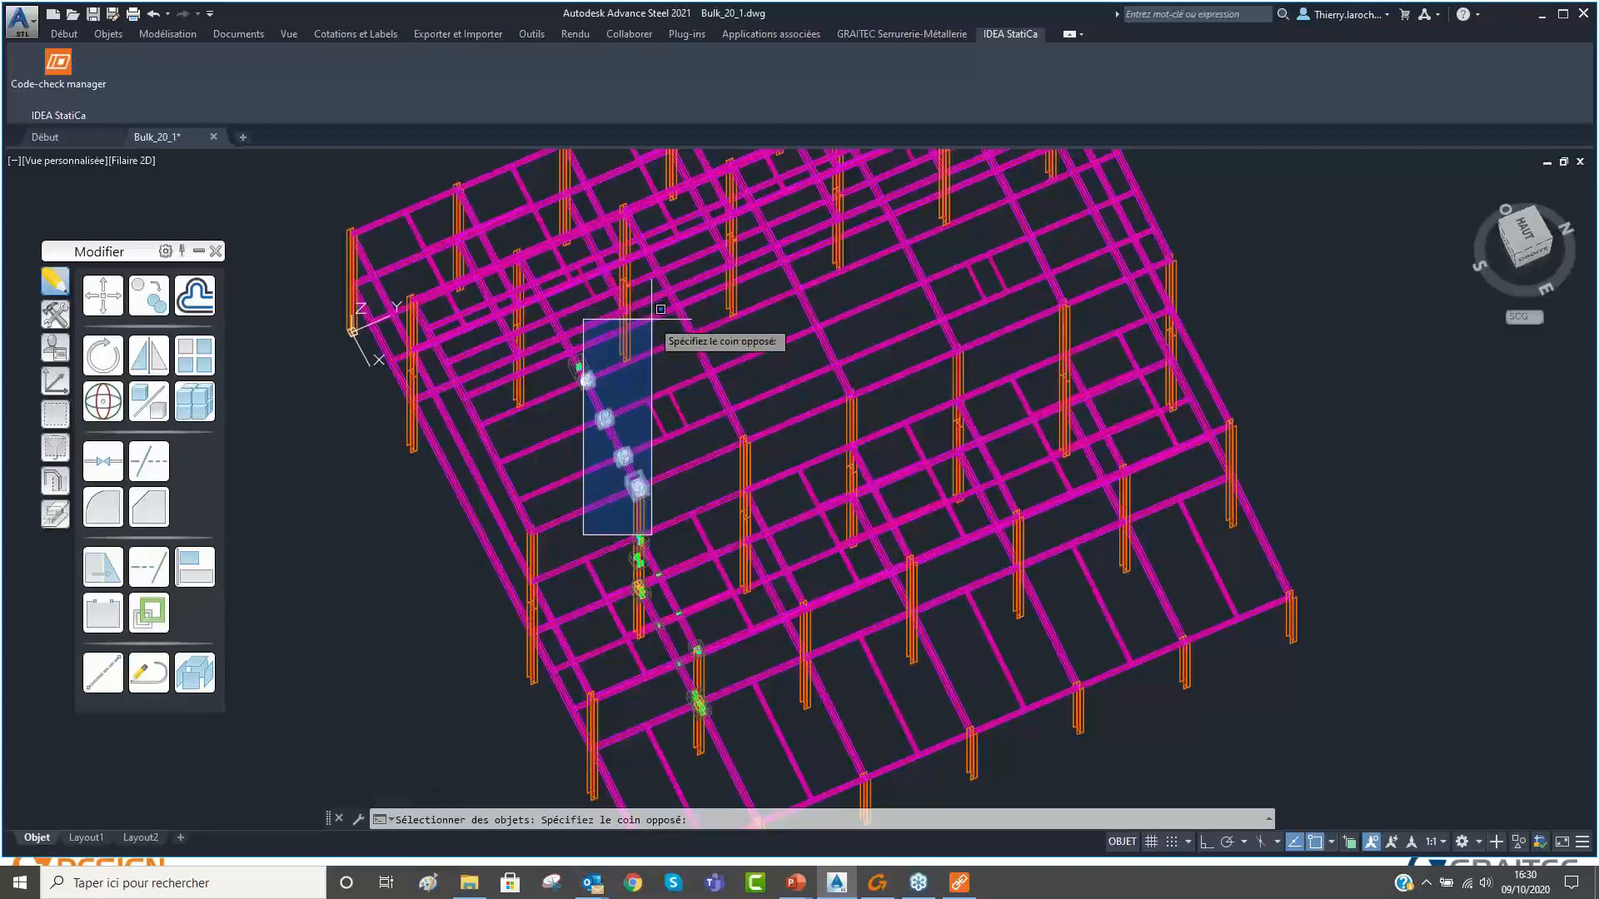
key(Escape)
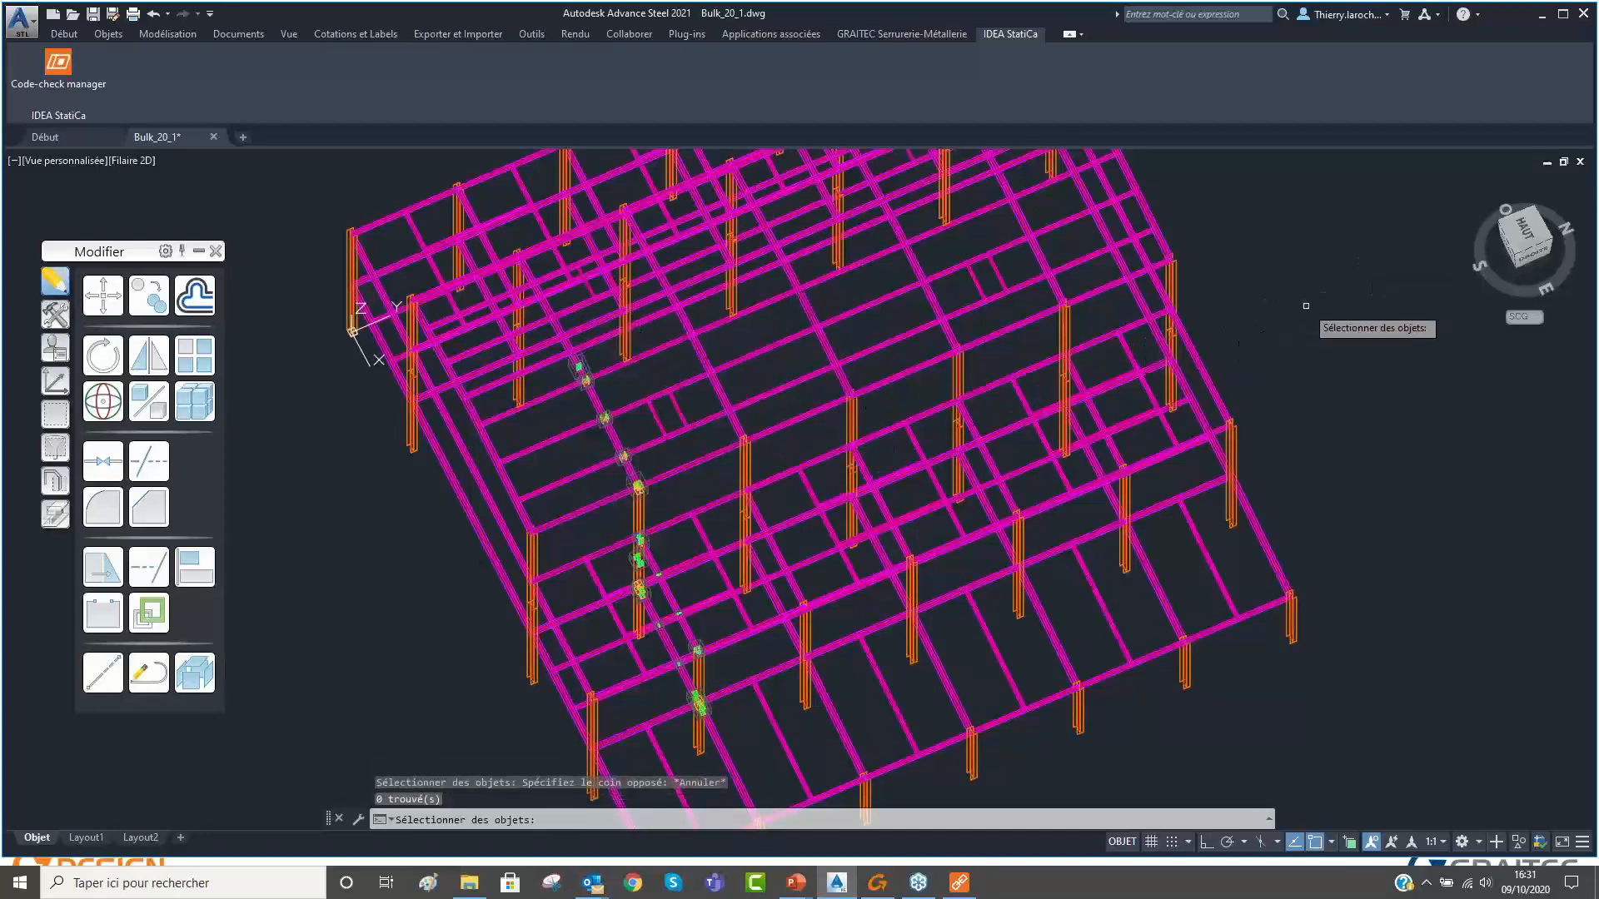
middle_drag(1315, 286, 1268, 345)
scroll(1263, 471, down, 2)
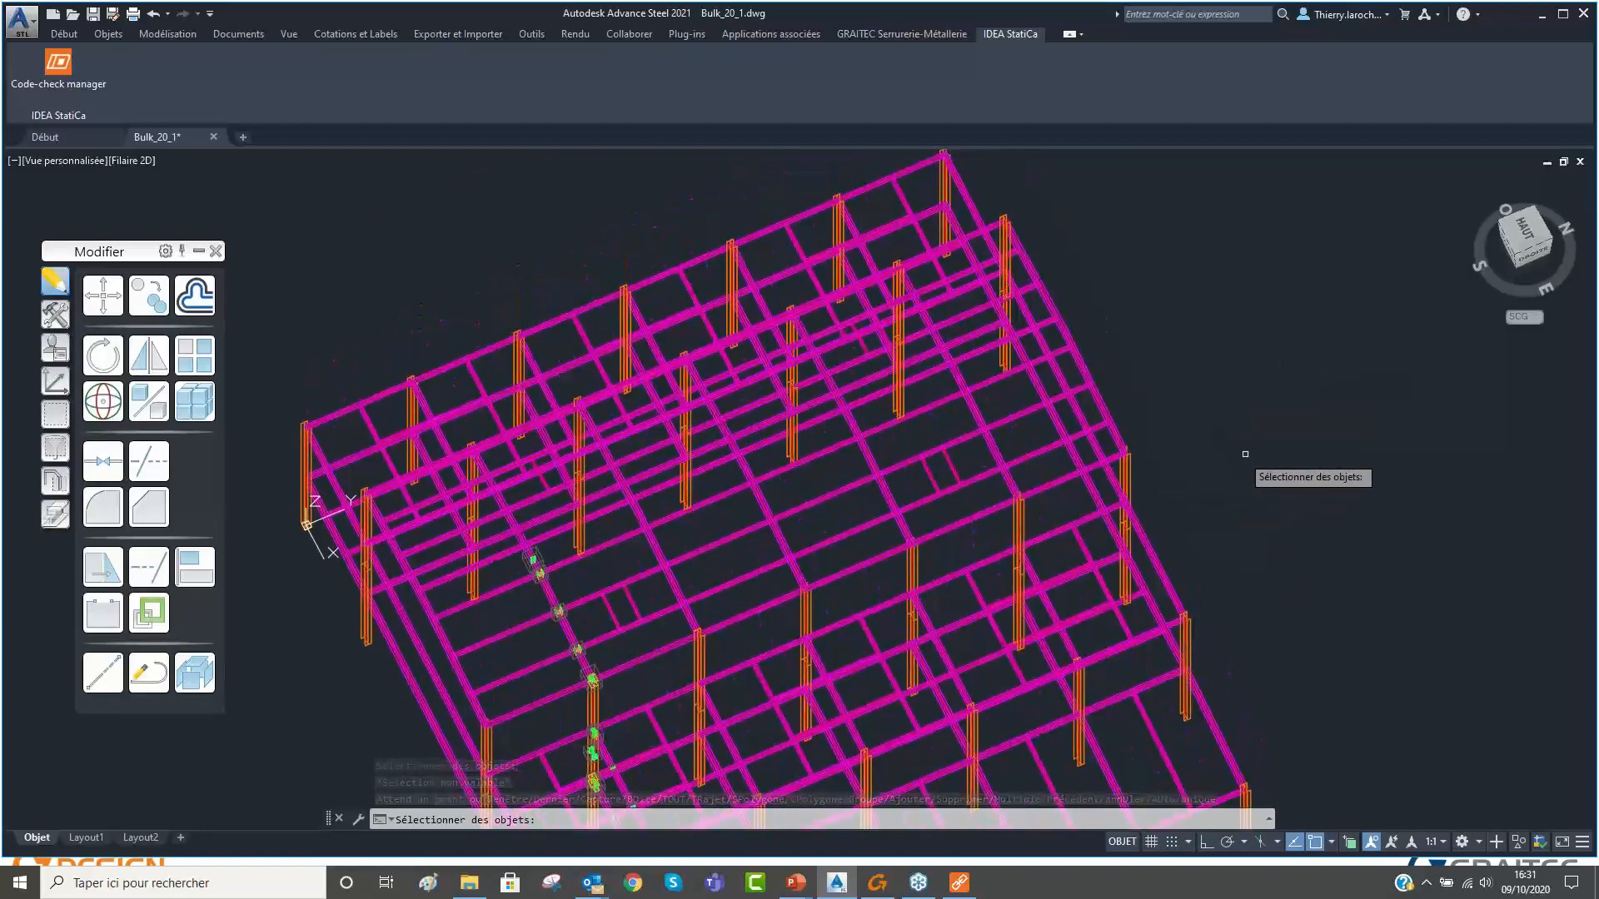
click(1557, 279)
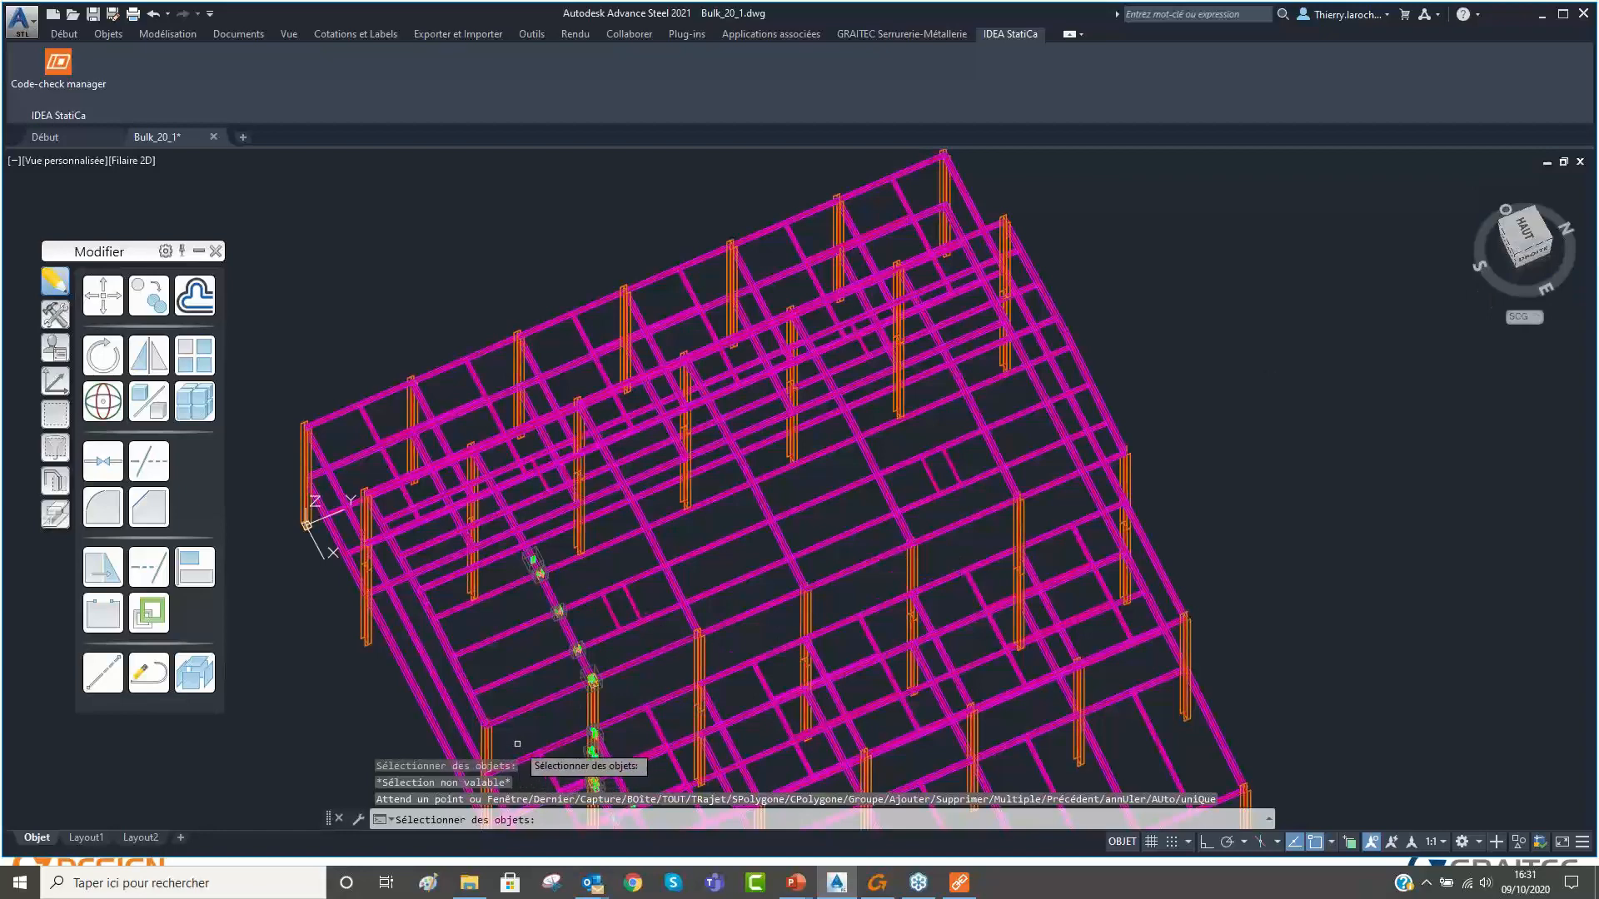
mouse_move(510, 731)
mouse_down()
mouse_move(541, 533)
mouse_move(554, 587)
mouse_up()
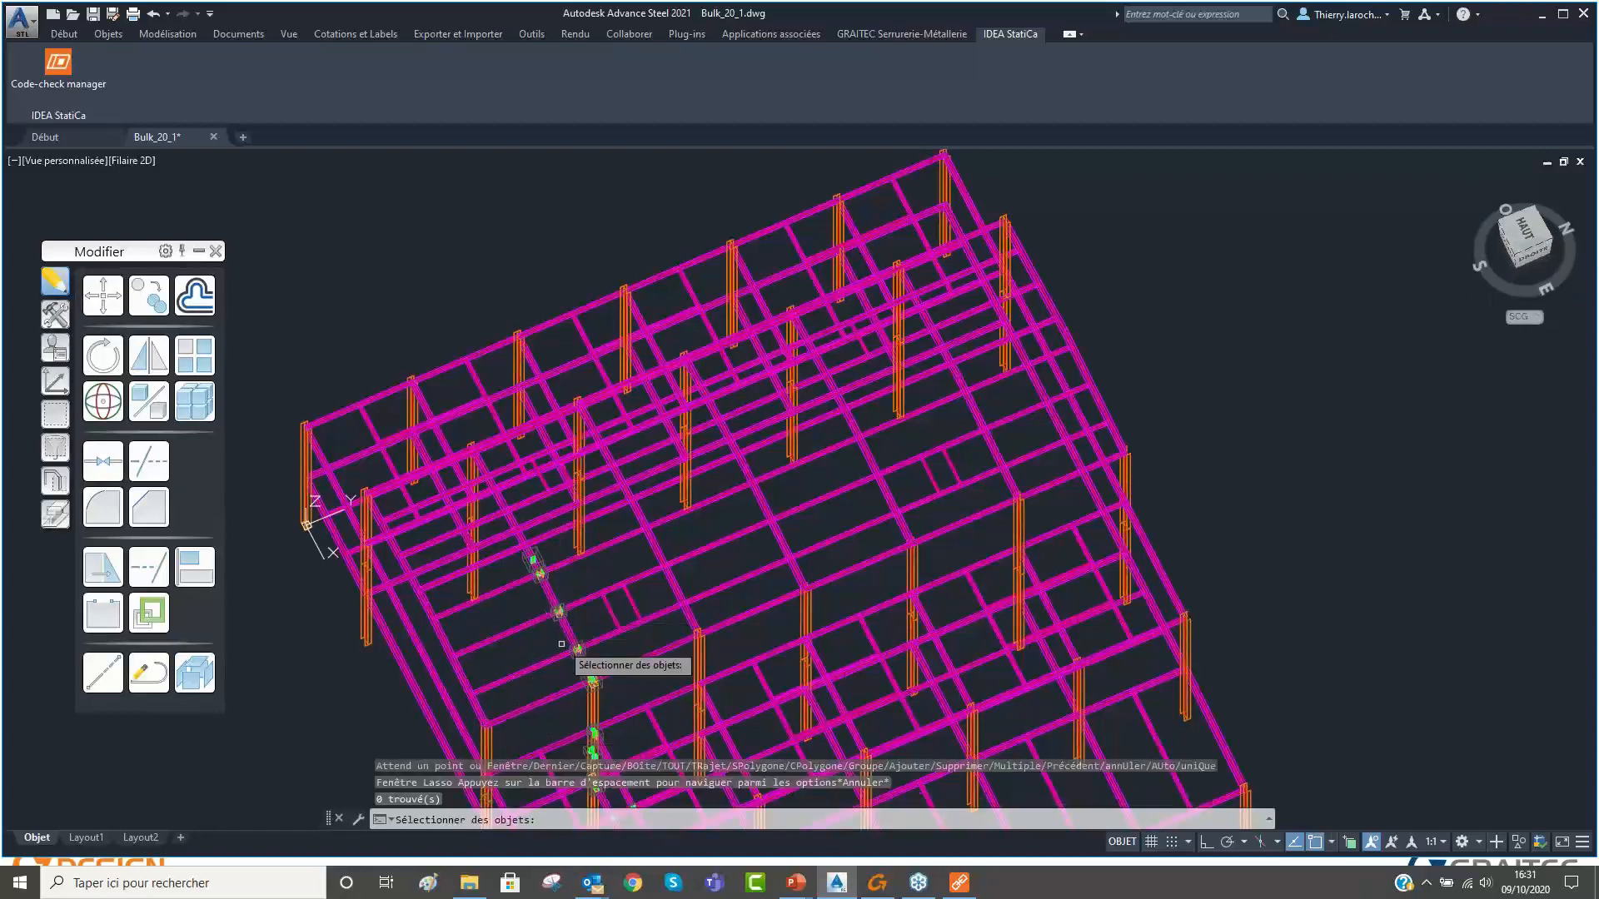
Select the beam line with its connections for the bulk import and add the adjoining beam beyond its upper end.
click(518, 727)
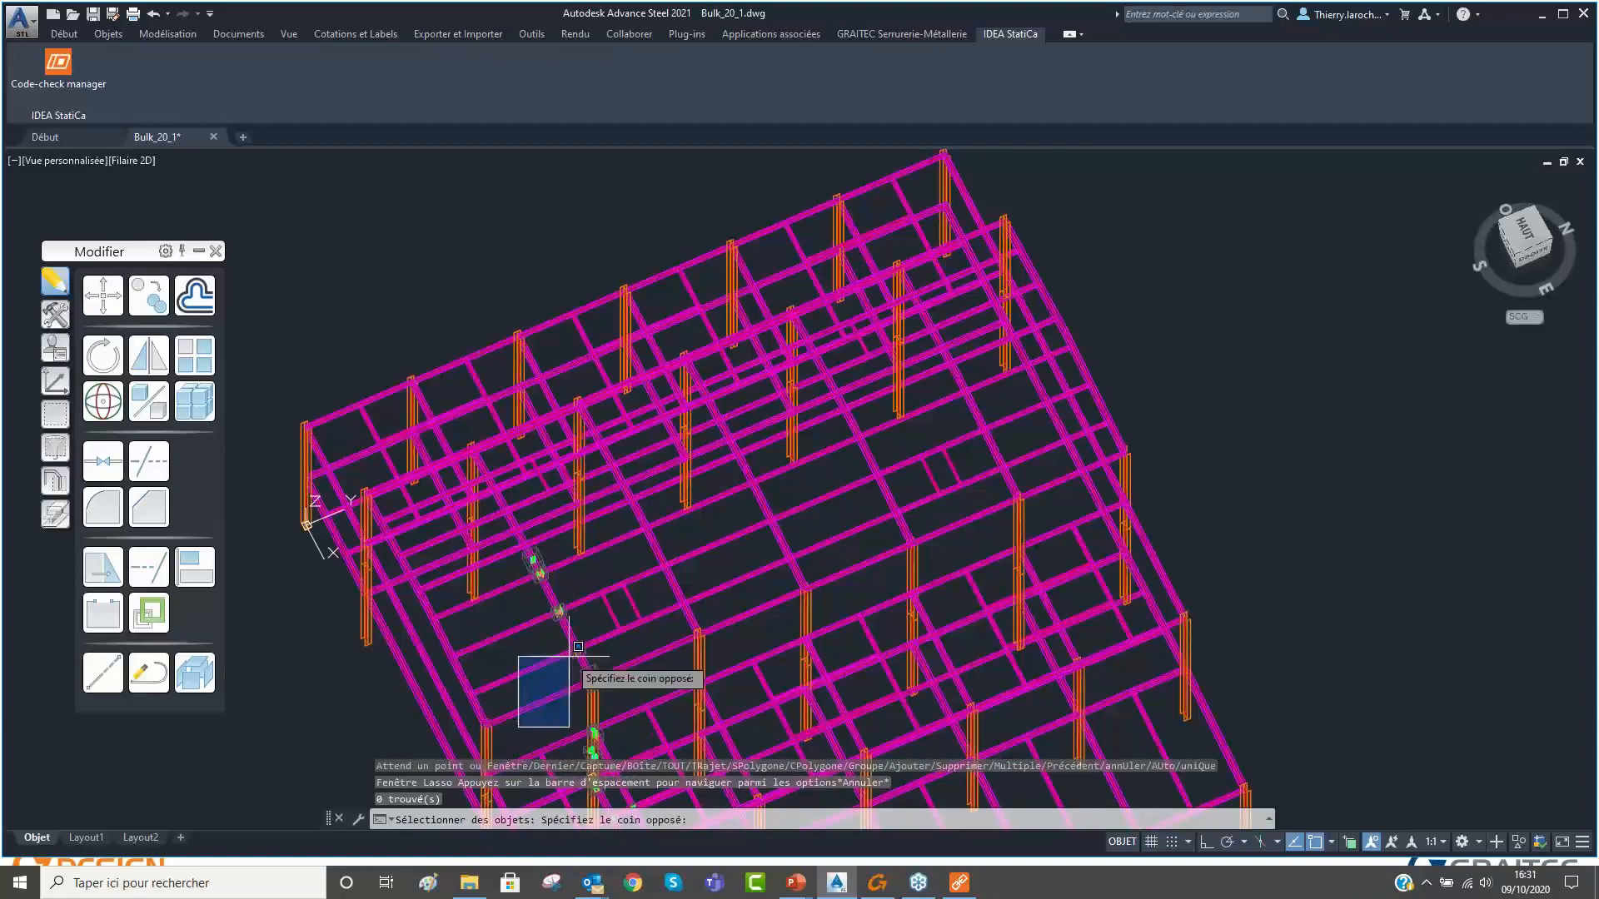
click(626, 492)
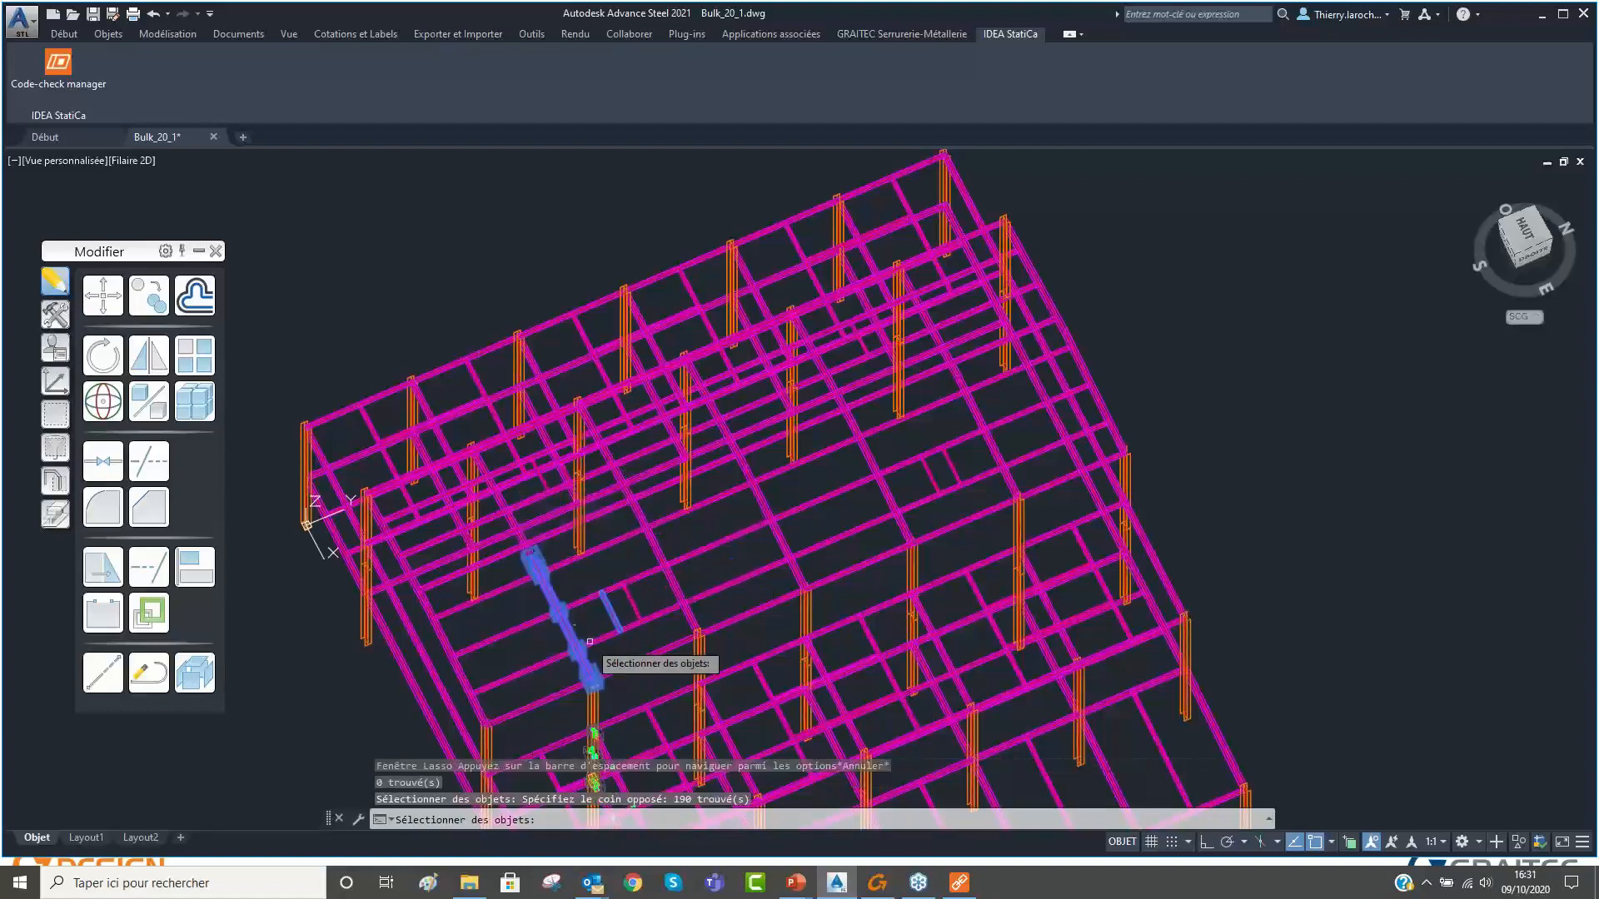
scroll(549, 603, up, 5)
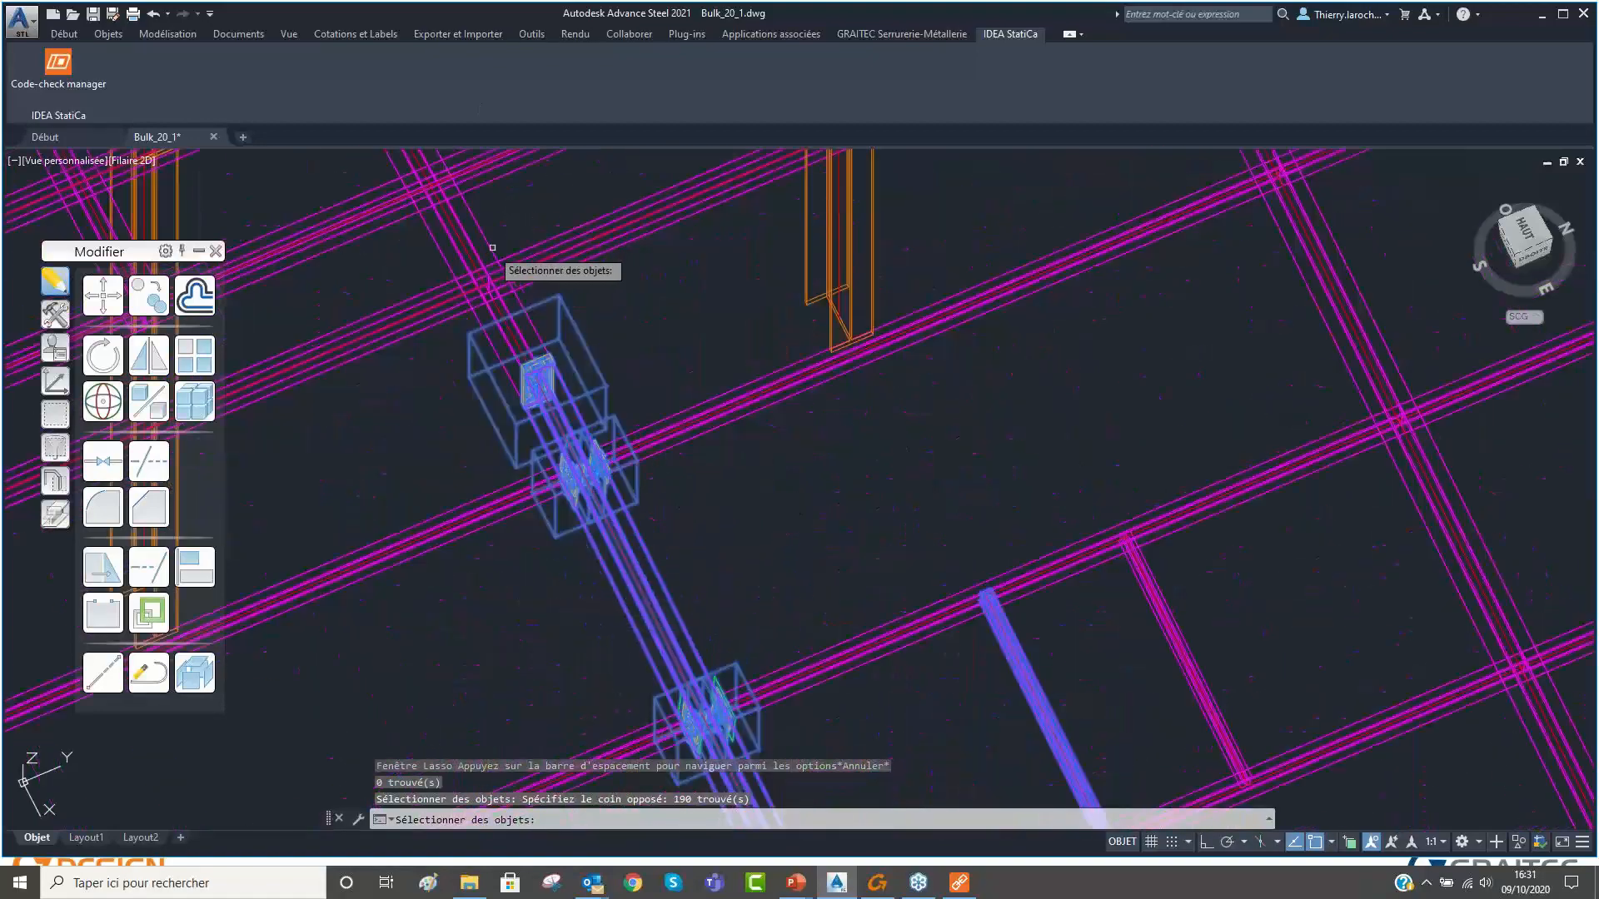
click(409, 270)
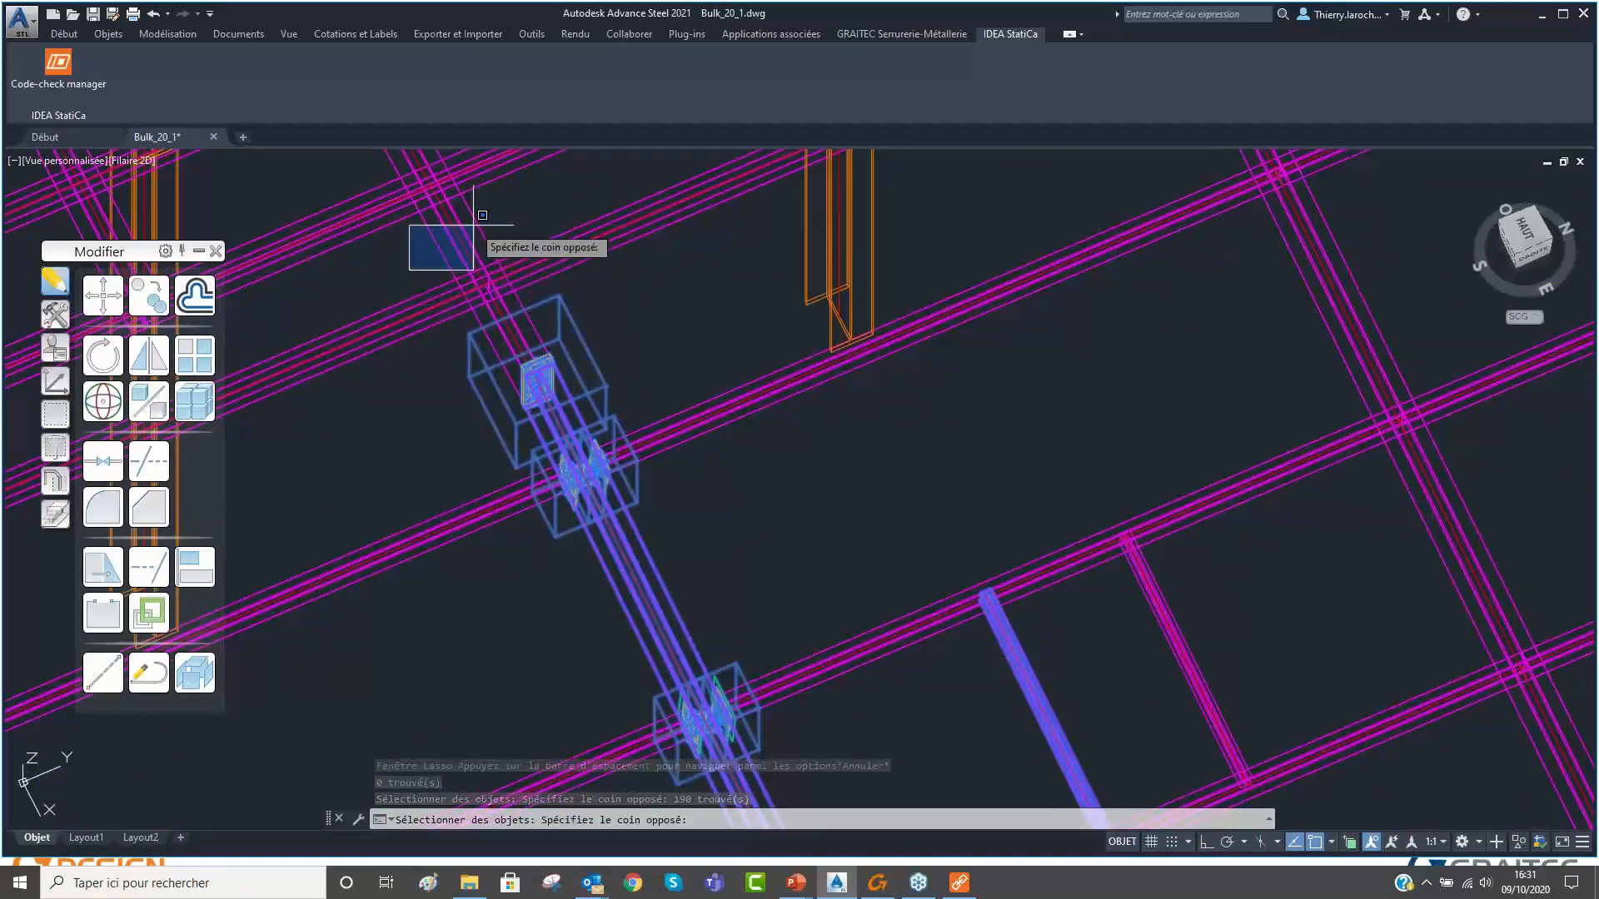
click(481, 223)
drag(505, 219, 433, 256)
scroll(733, 408, down, 2)
scroll(749, 433, down, 5)
scroll(833, 454, up, 6)
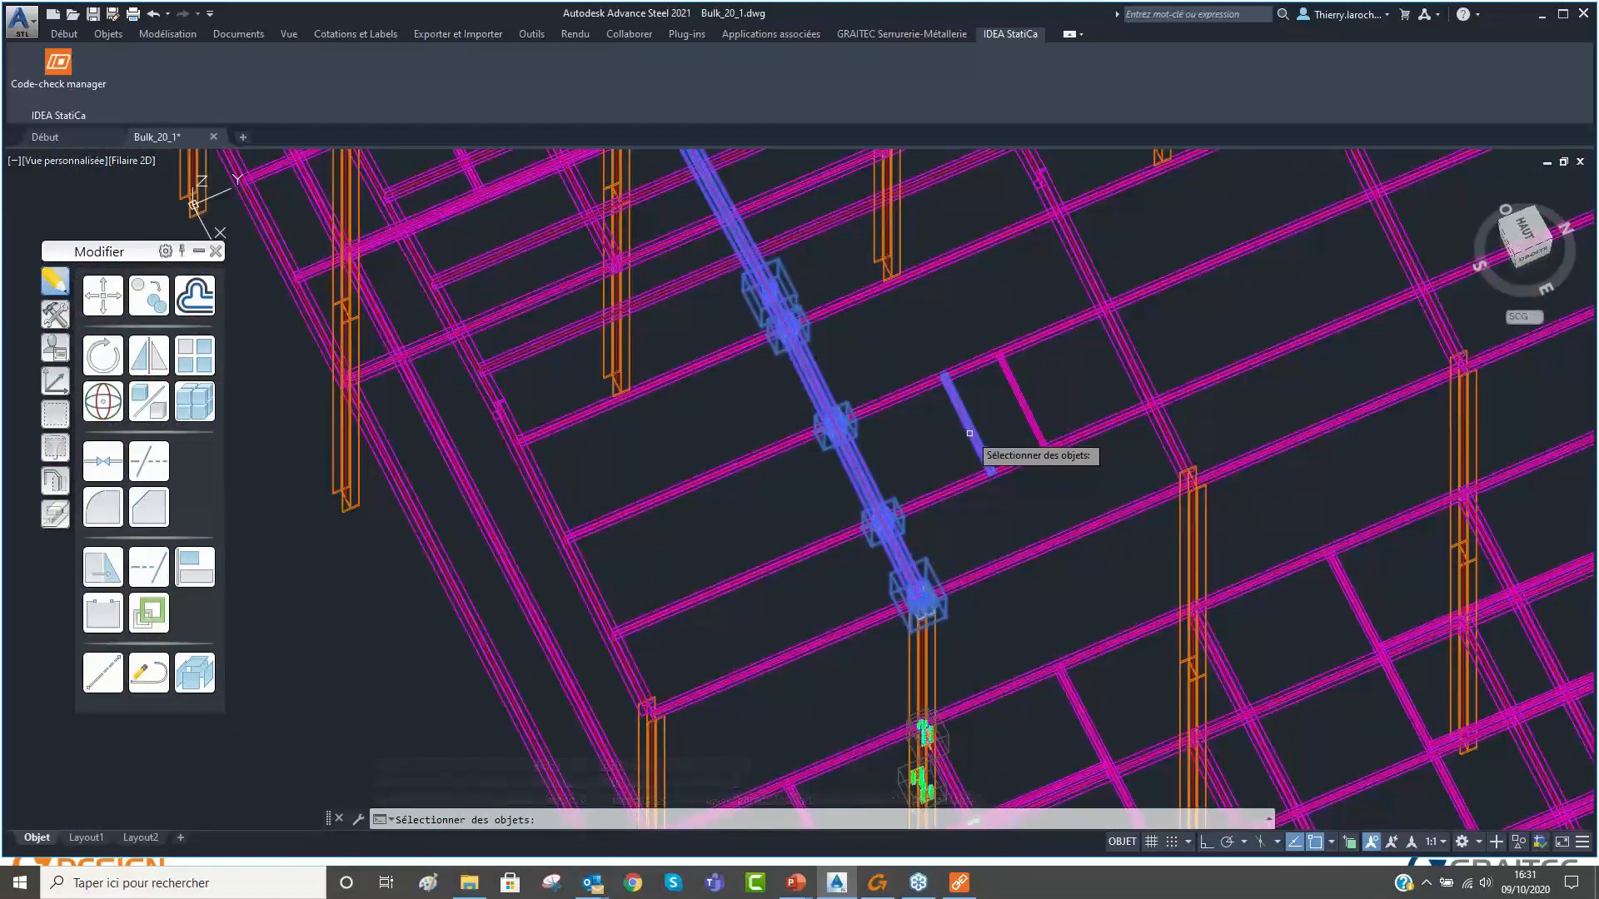
click(969, 433)
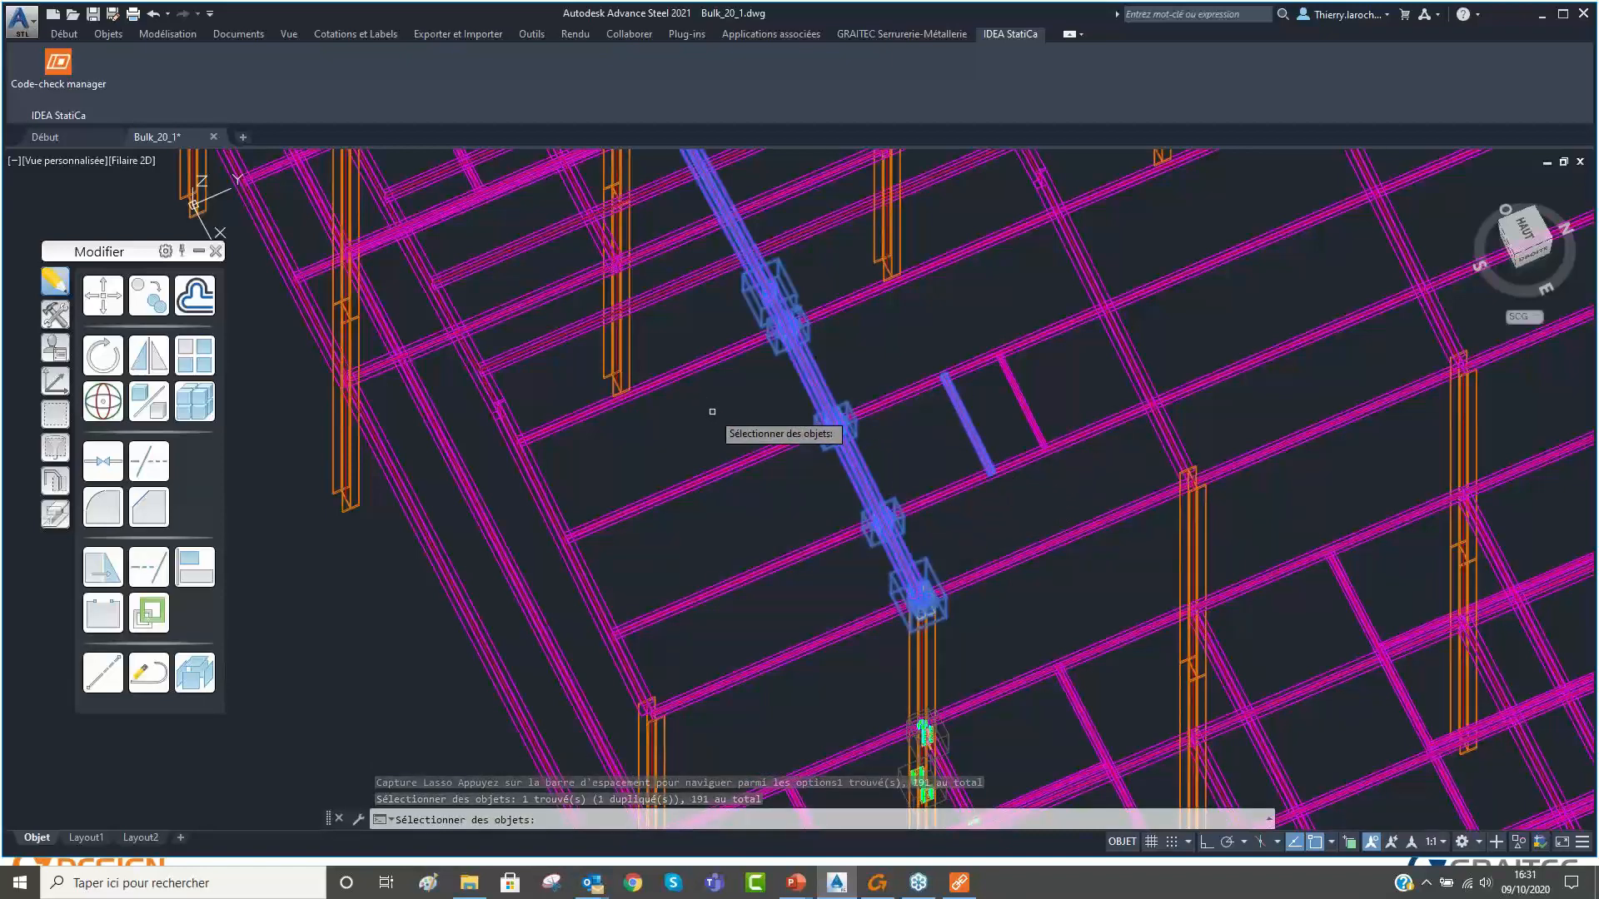
Import the selected members and connections together with the recommended welds, and select Conn-2 in the project items.
key(Return)
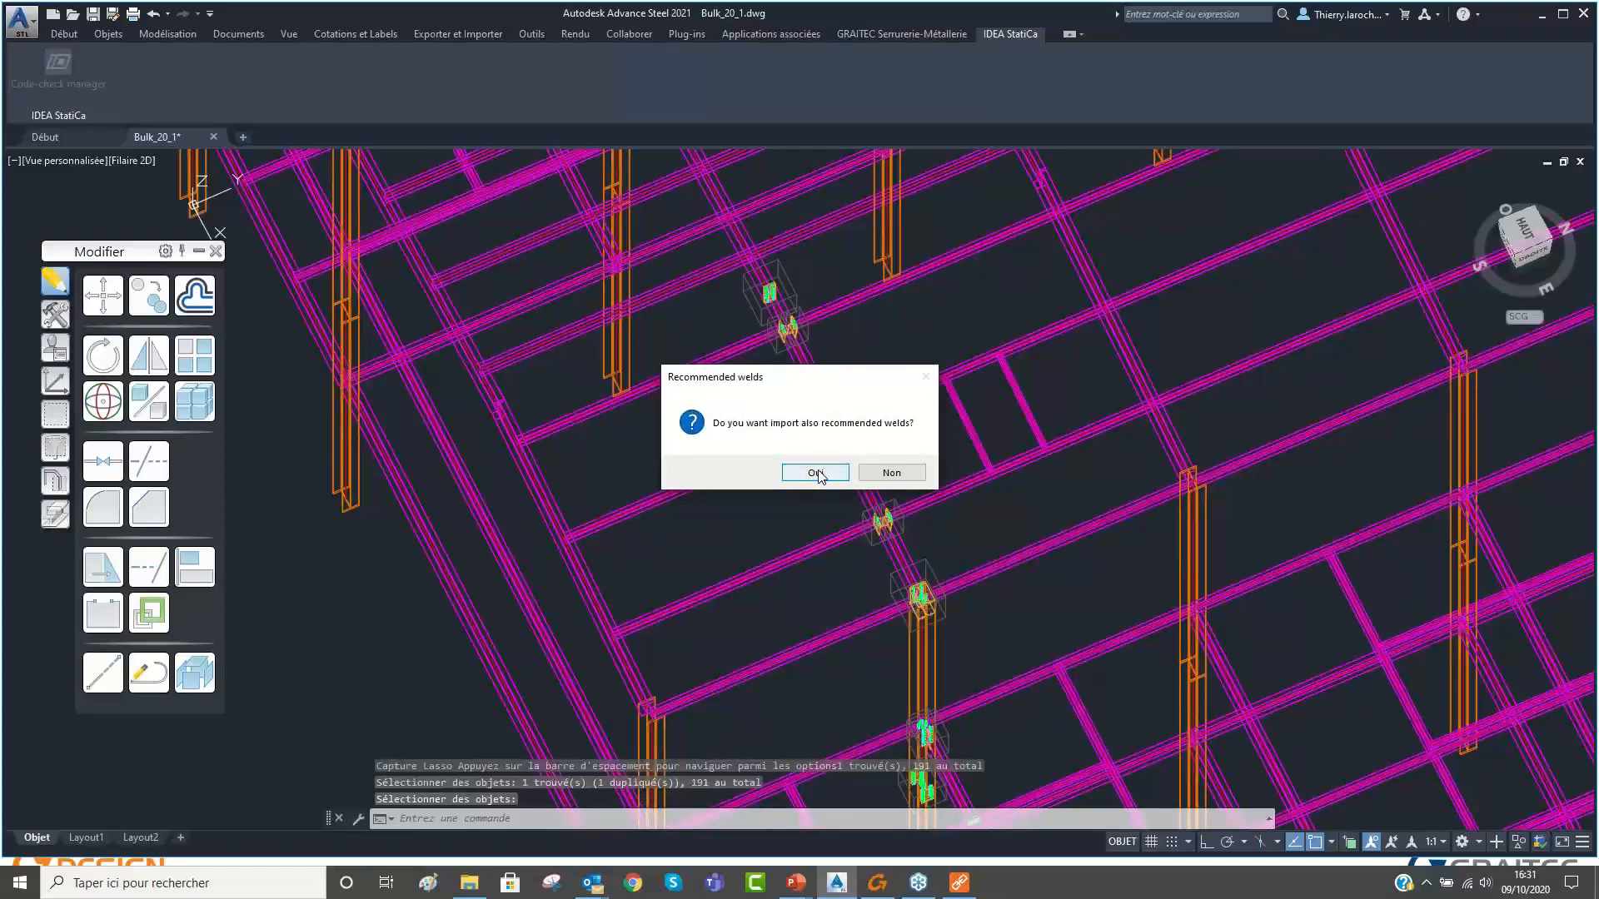
drag(827, 387, 606, 522)
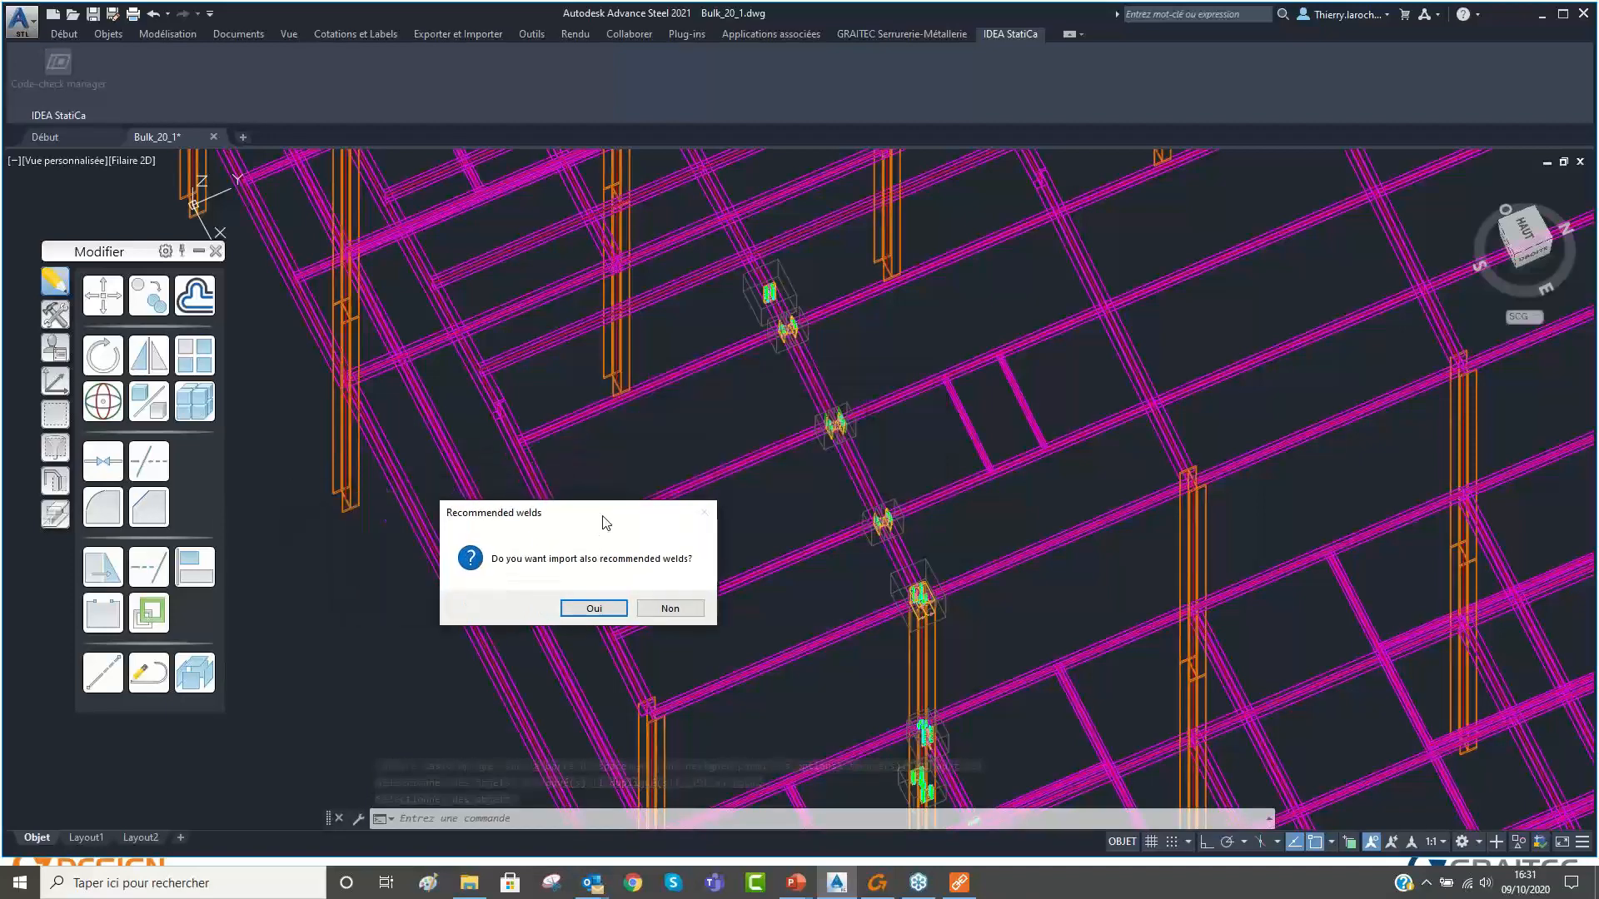
click(590, 609)
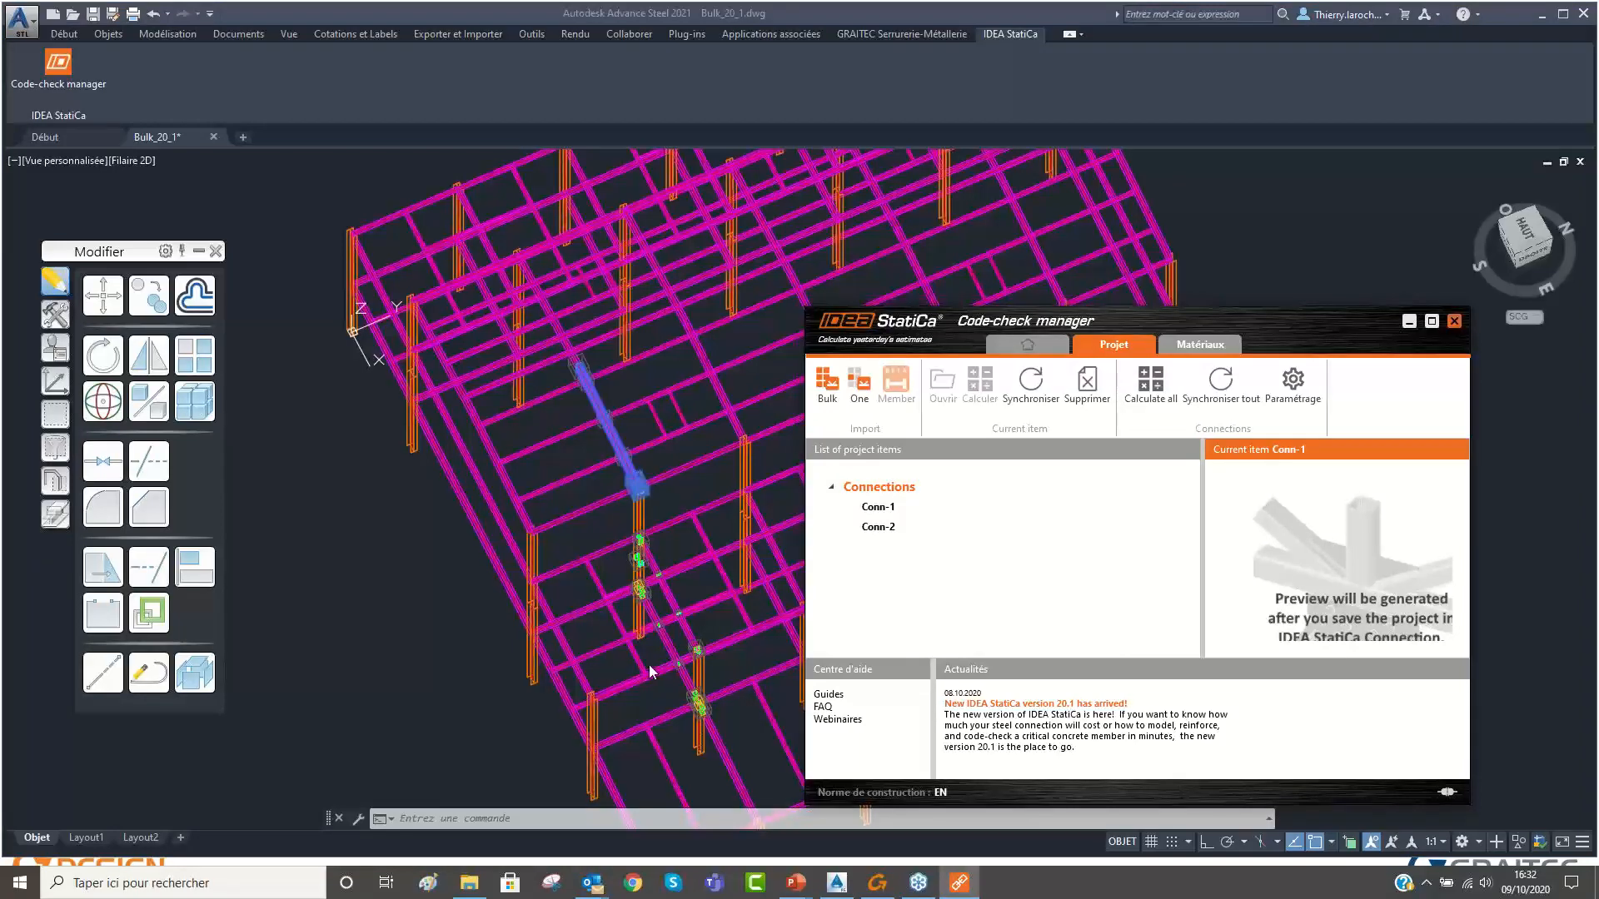
click(884, 526)
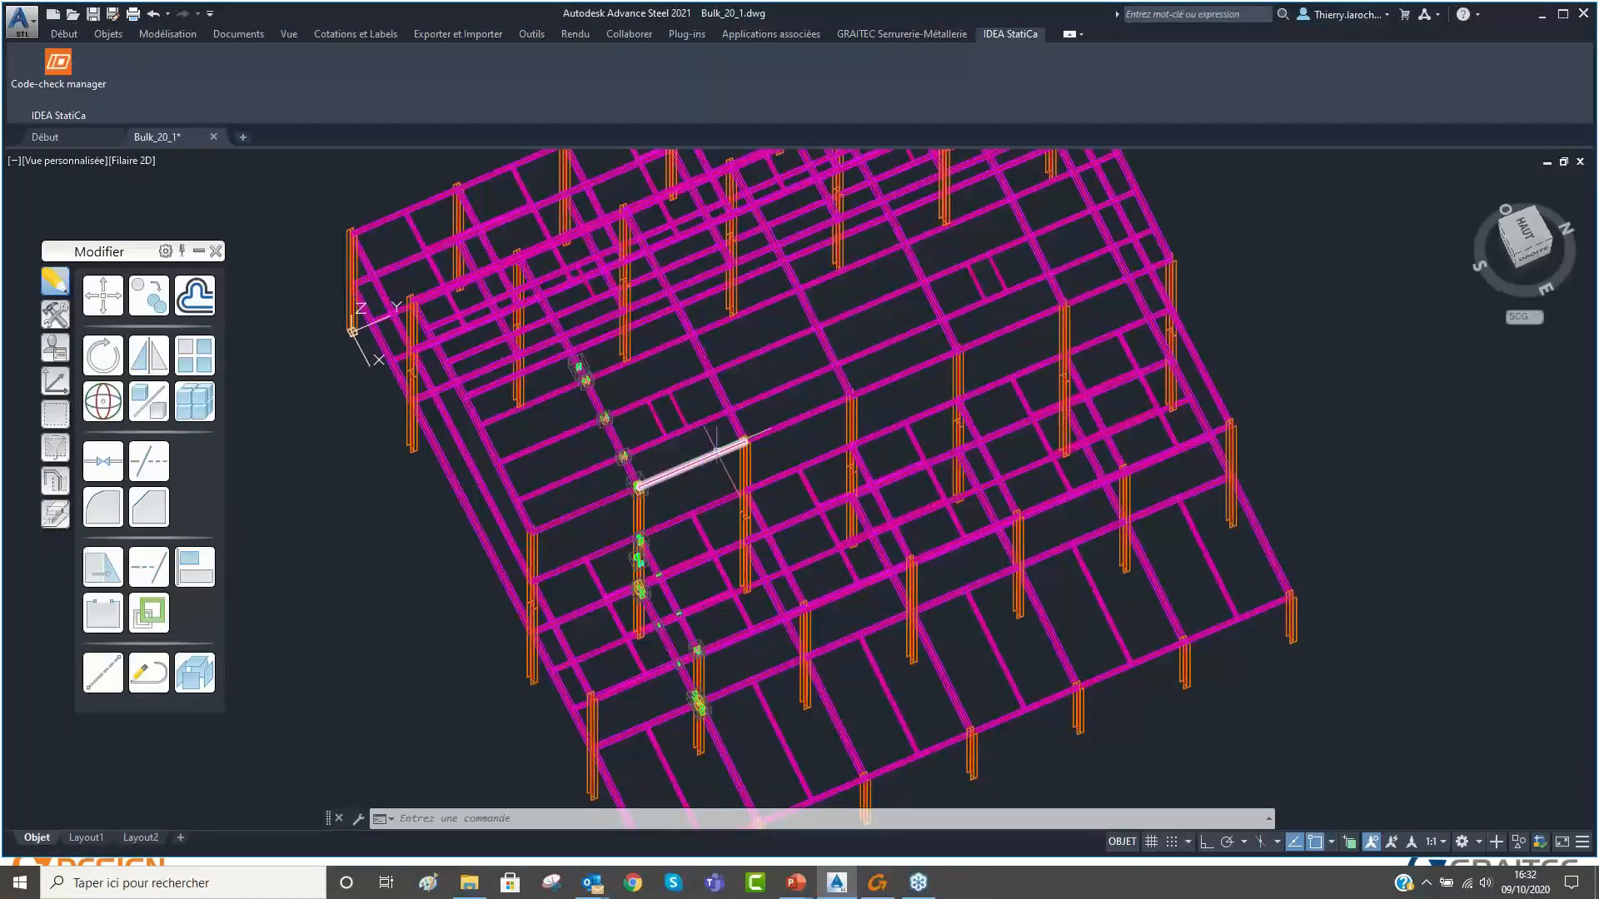
Show the steel frame in the top view and reopen the Code-check manager for the Bulk_20_1 project.
middle_drag(801, 460, 1333, 335)
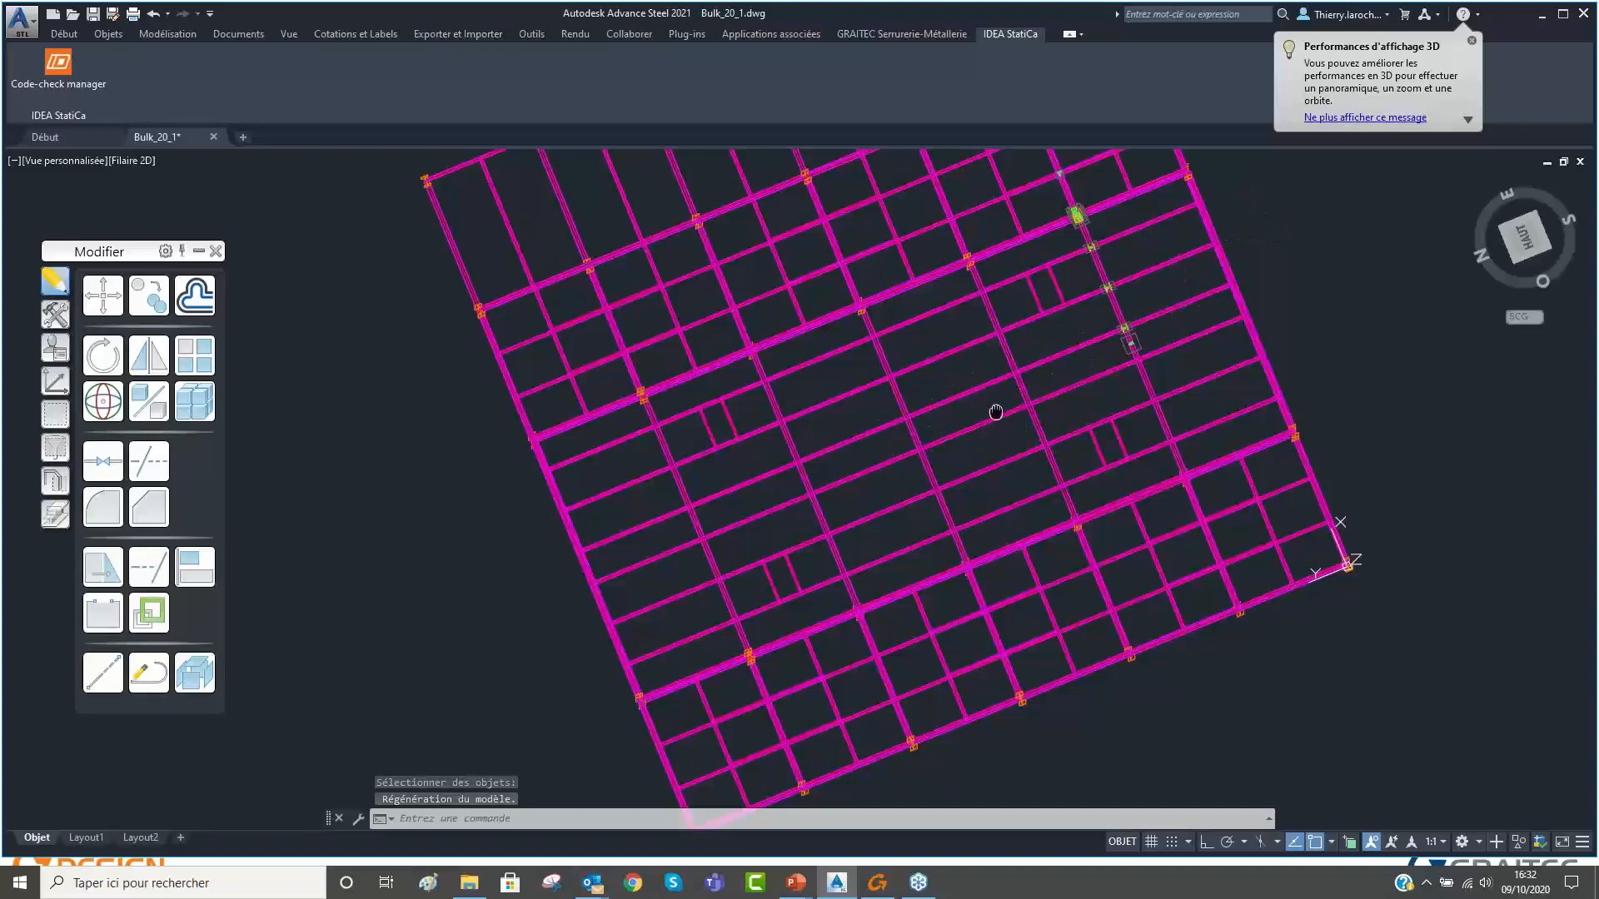
middle_drag(997, 419, 949, 583)
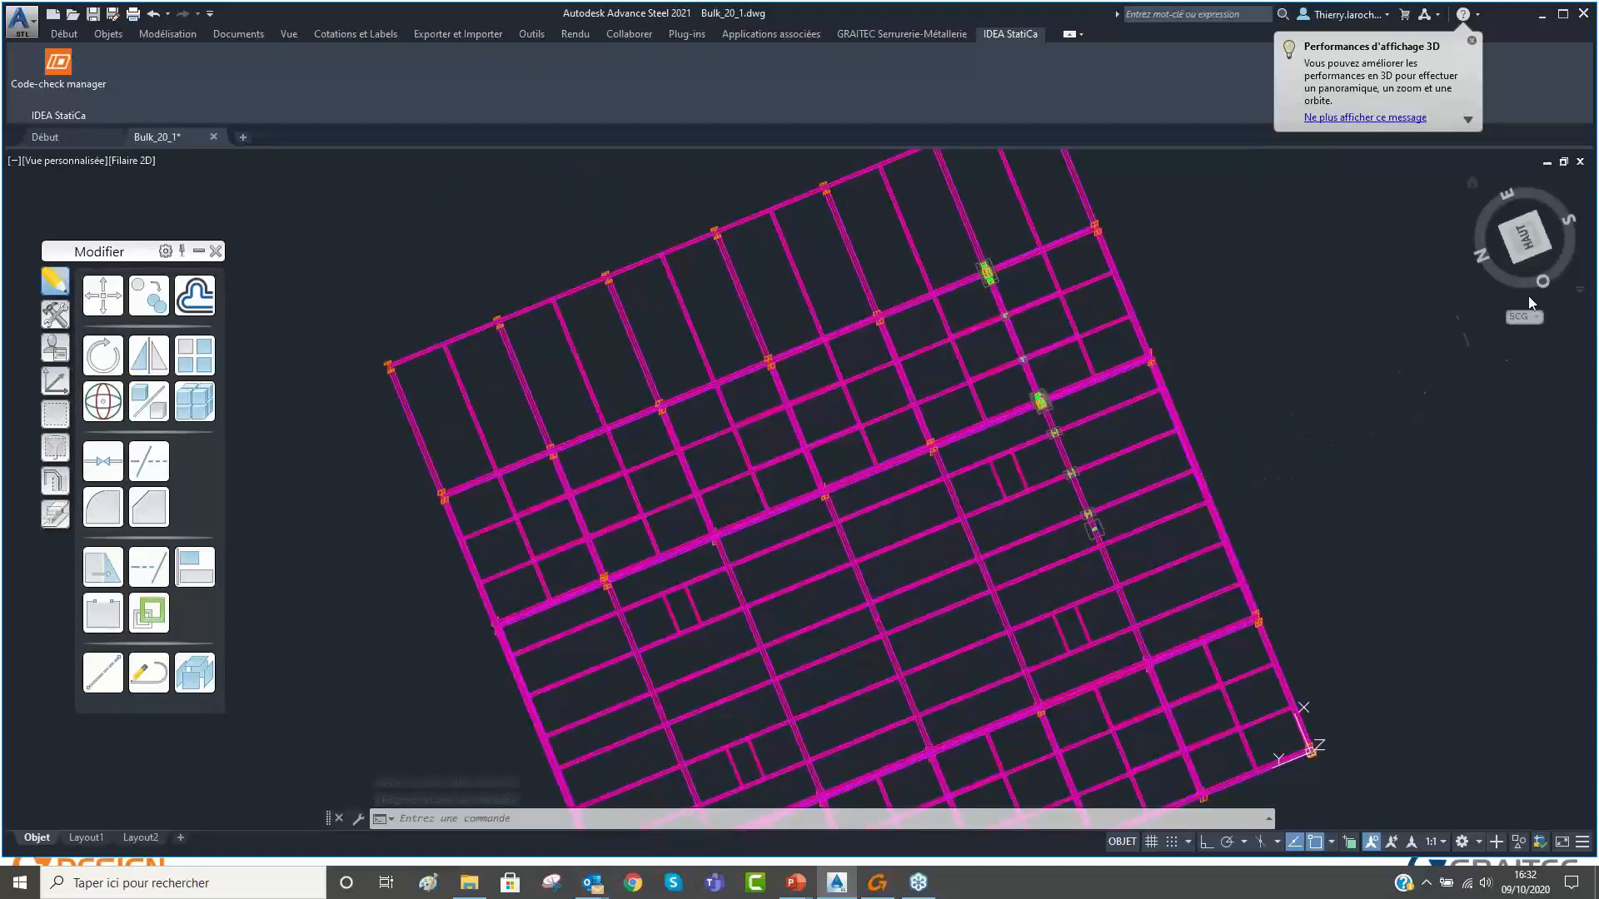
click(1538, 249)
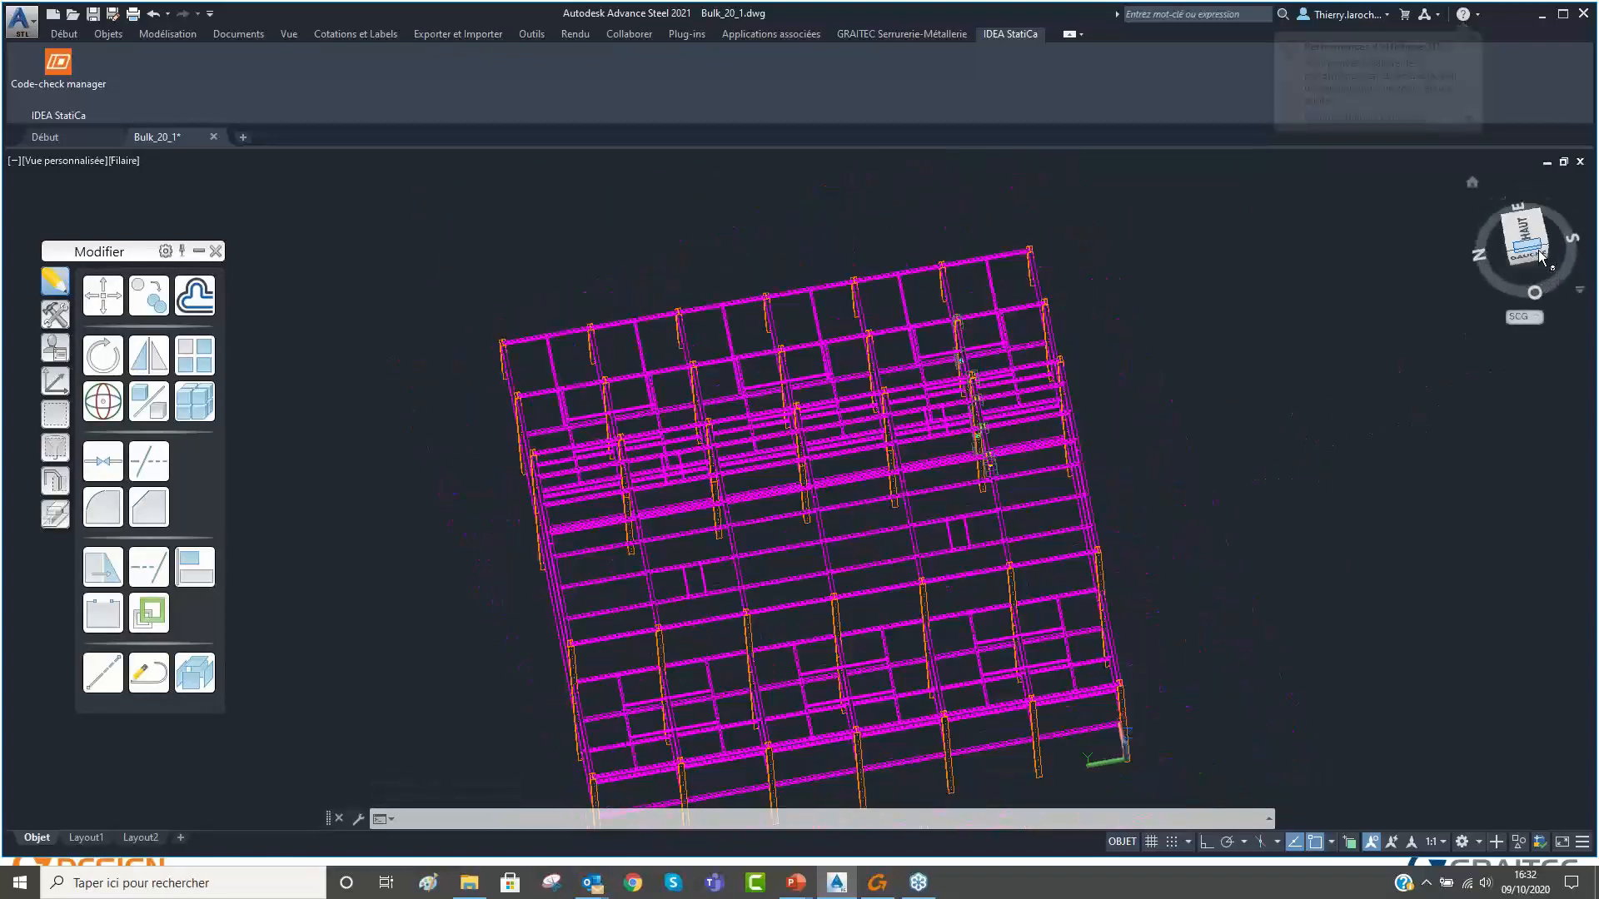
click(1545, 241)
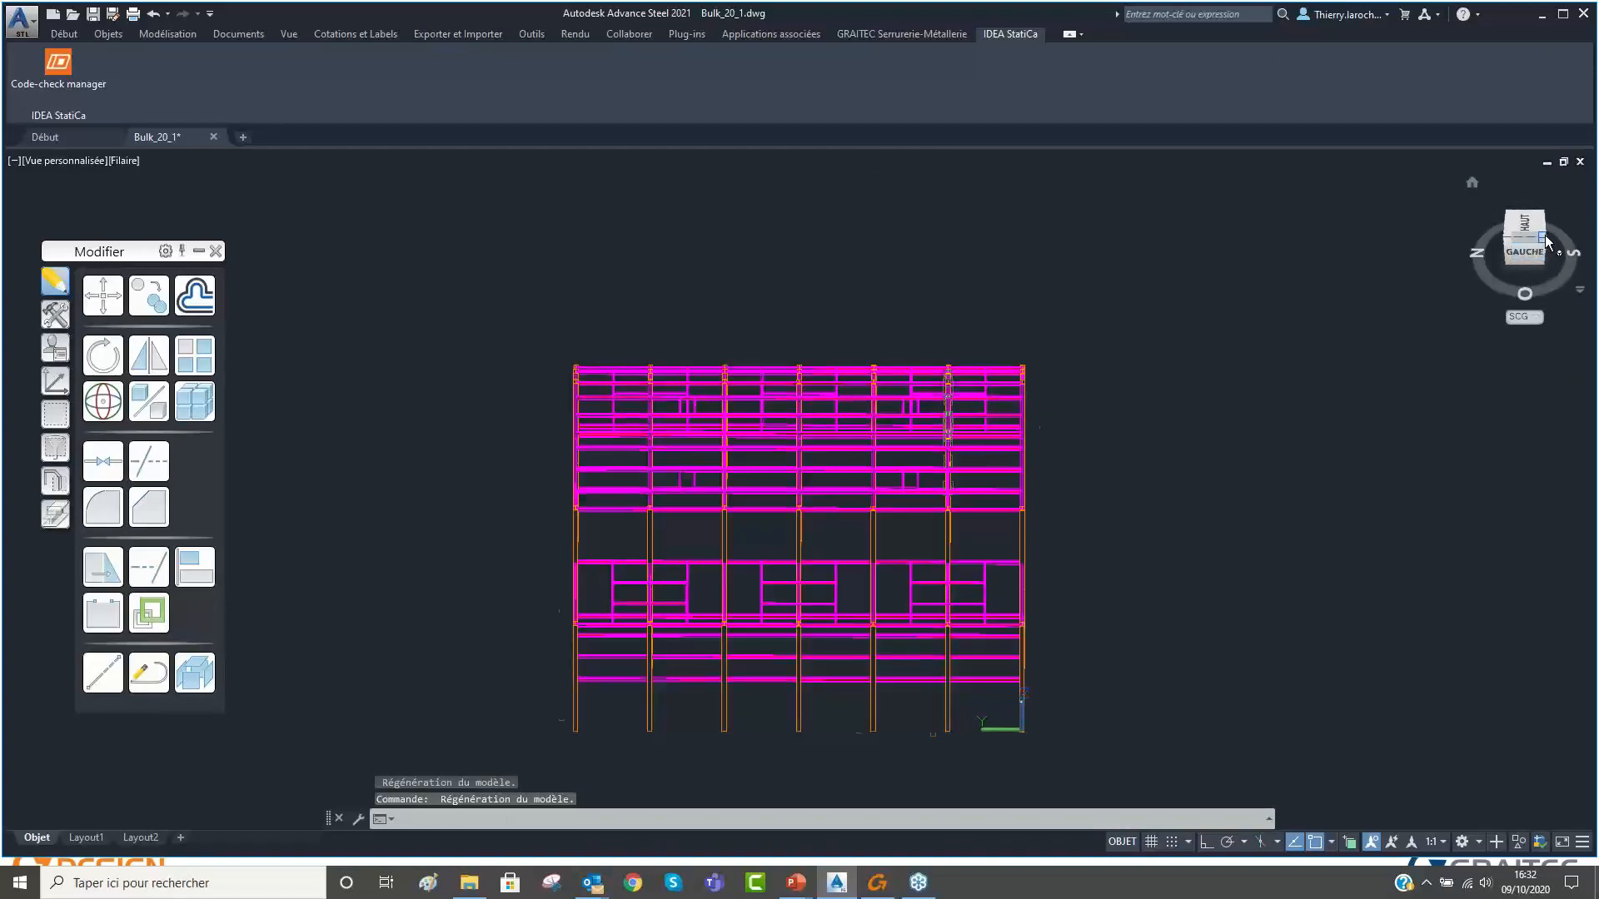
click(1552, 228)
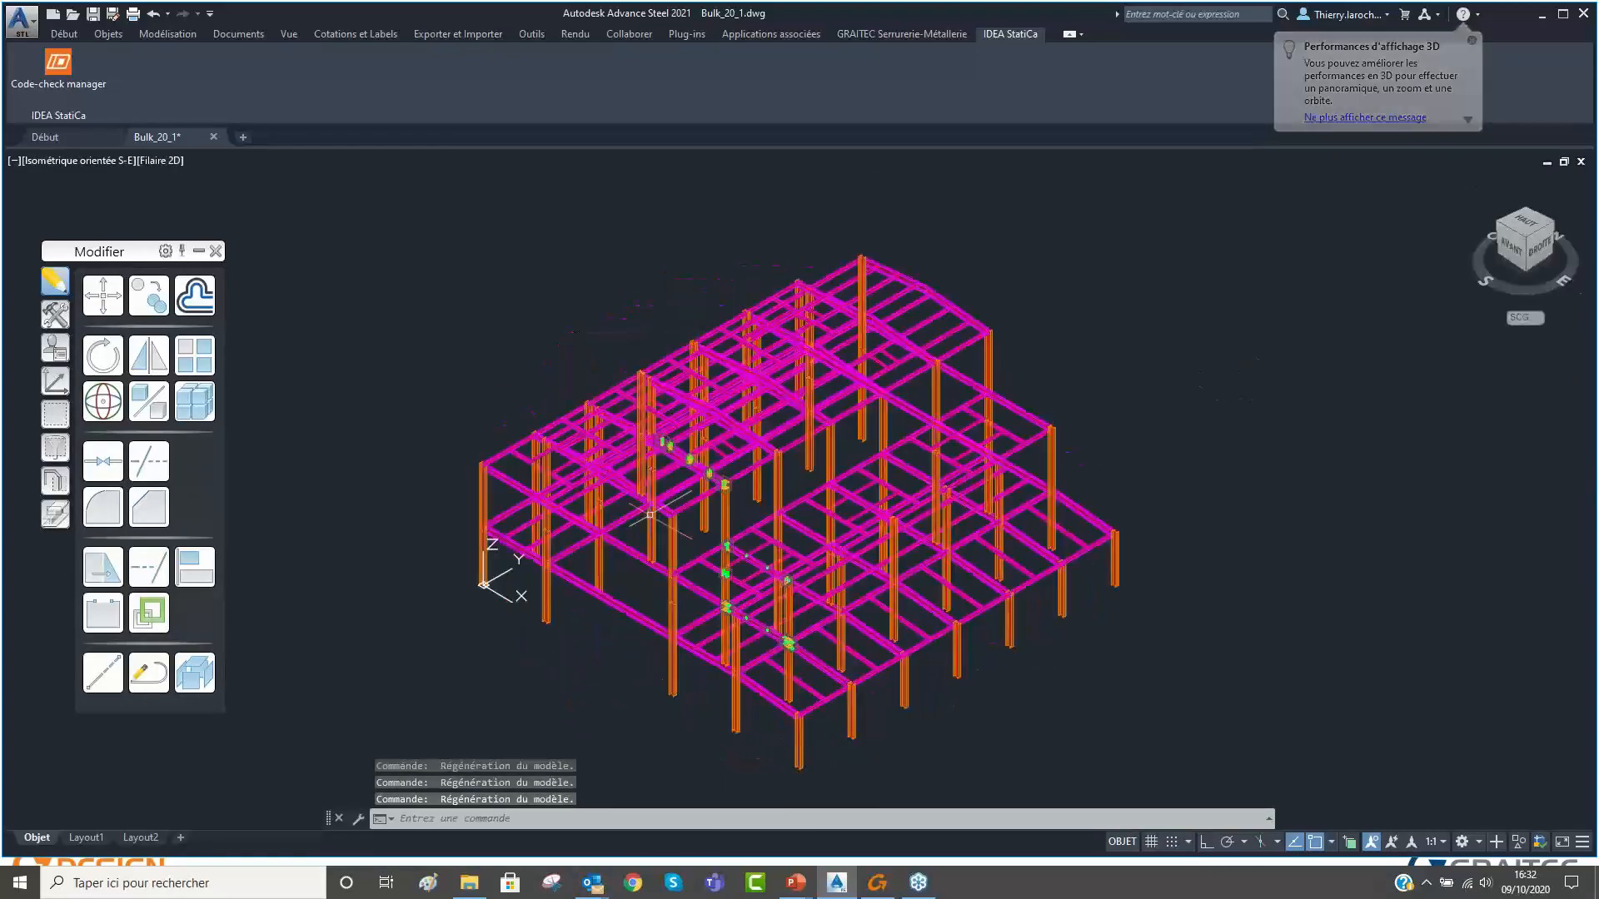
click(1529, 225)
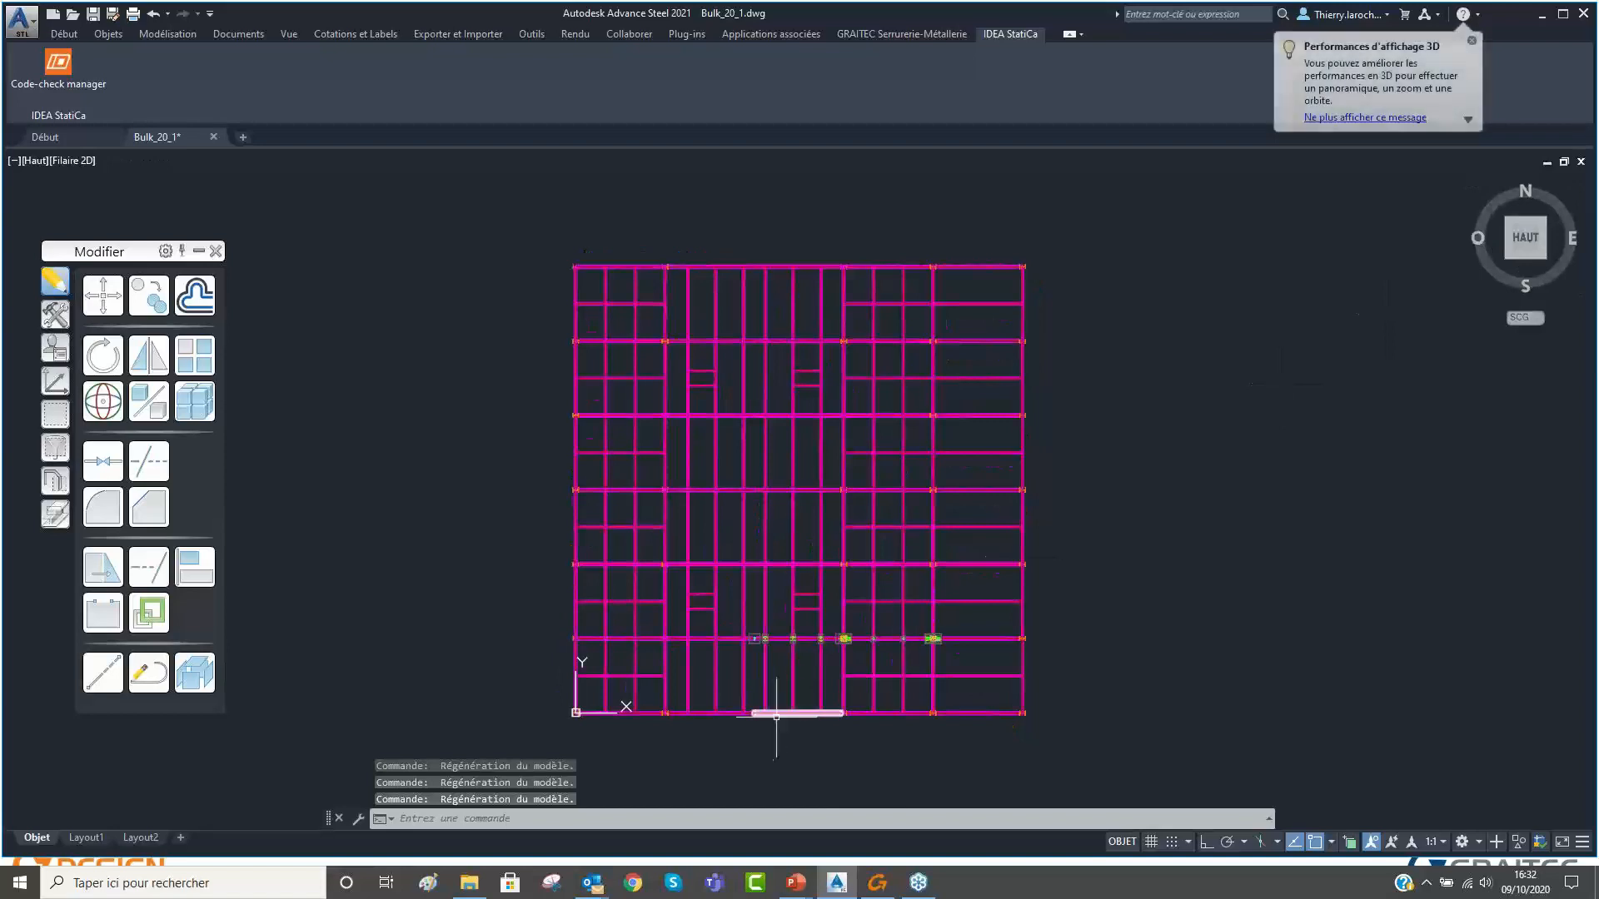
click(62, 82)
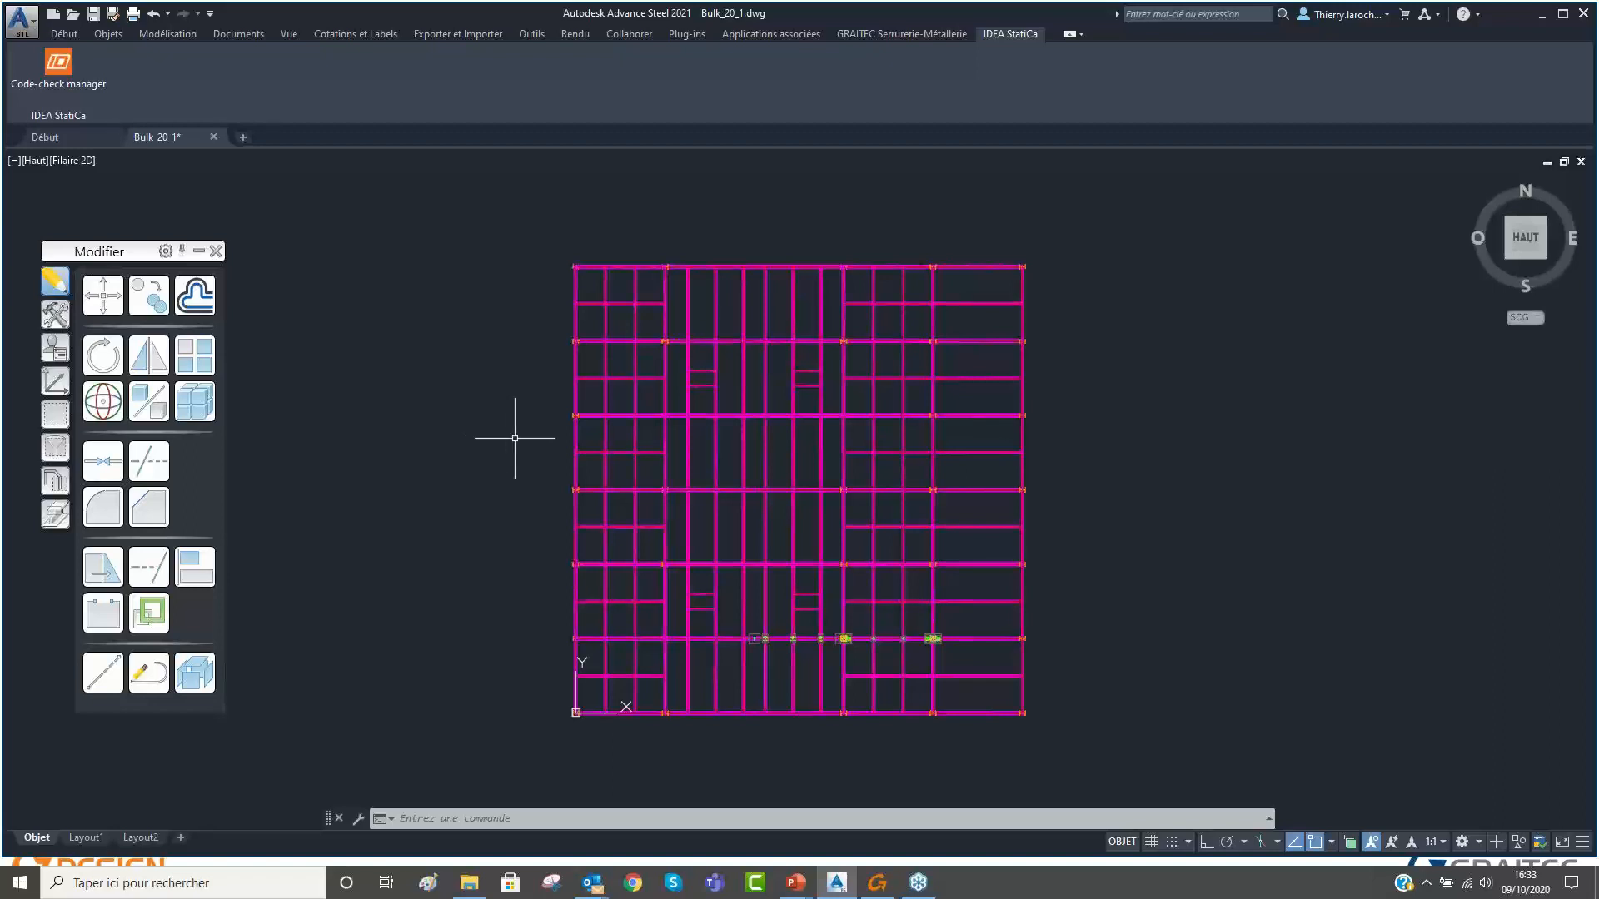
mouse_move(878, 892)
click(55, 70)
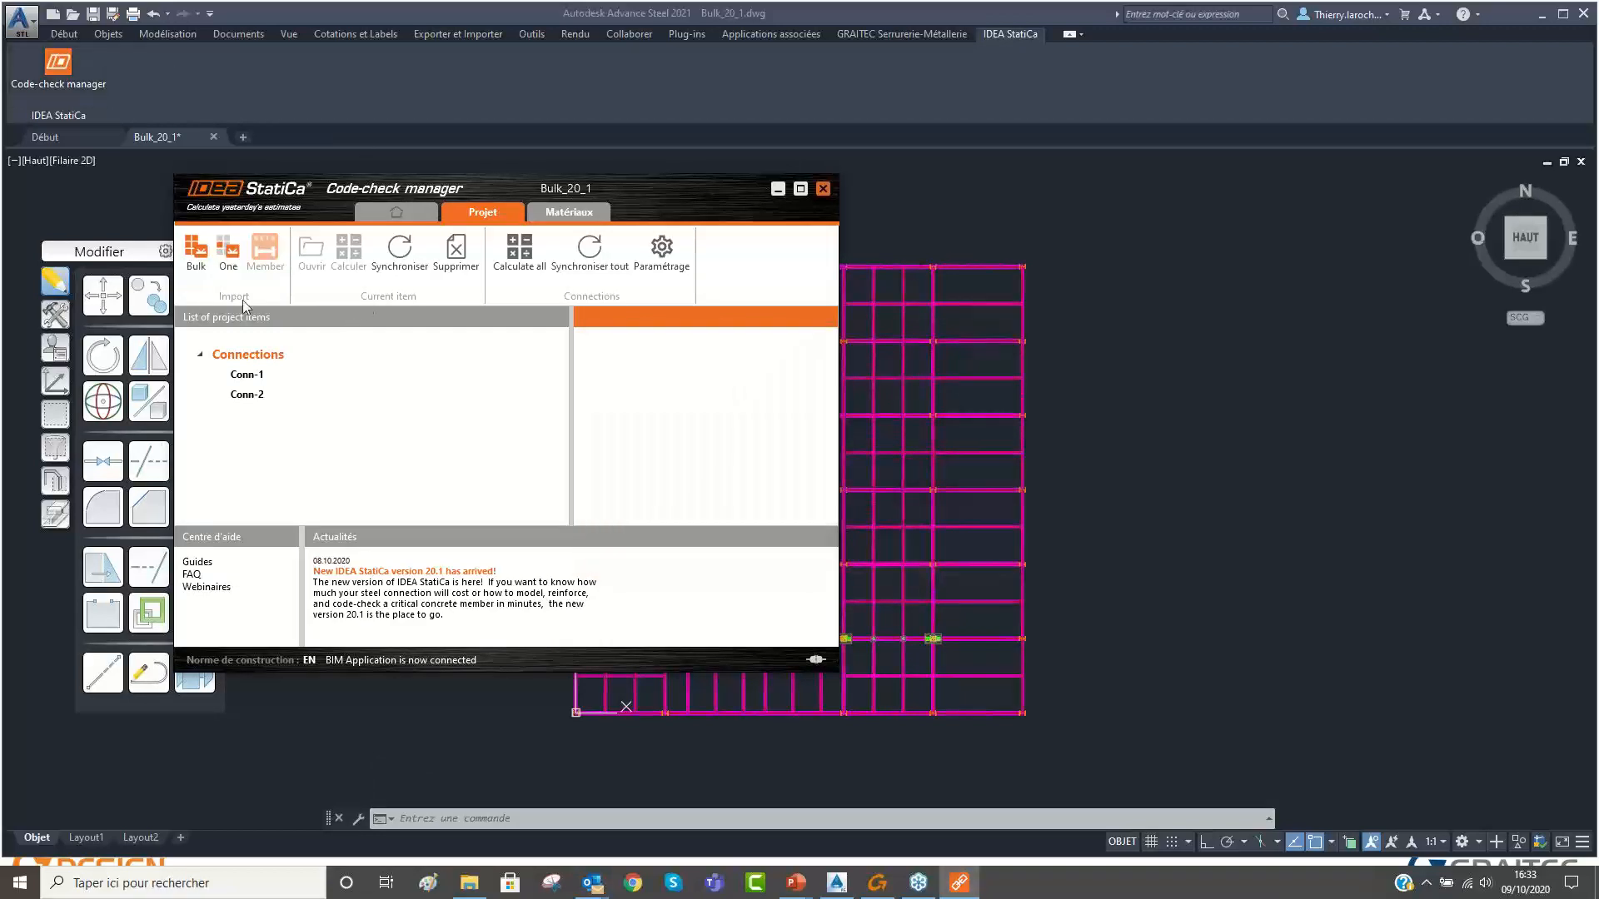
click(197, 253)
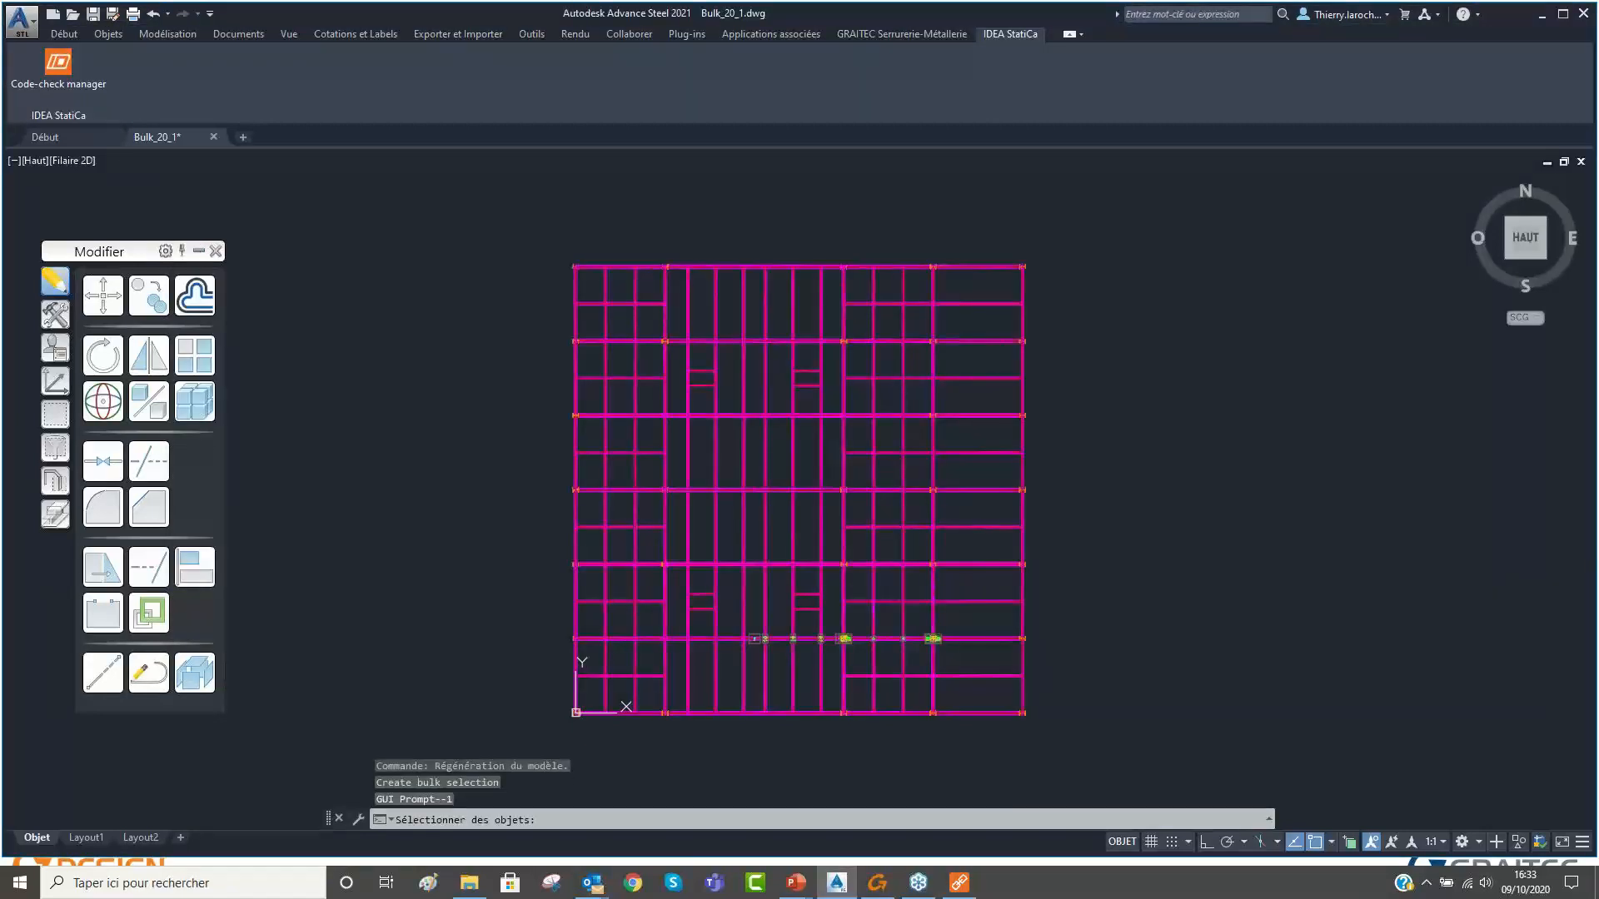
click(740, 656)
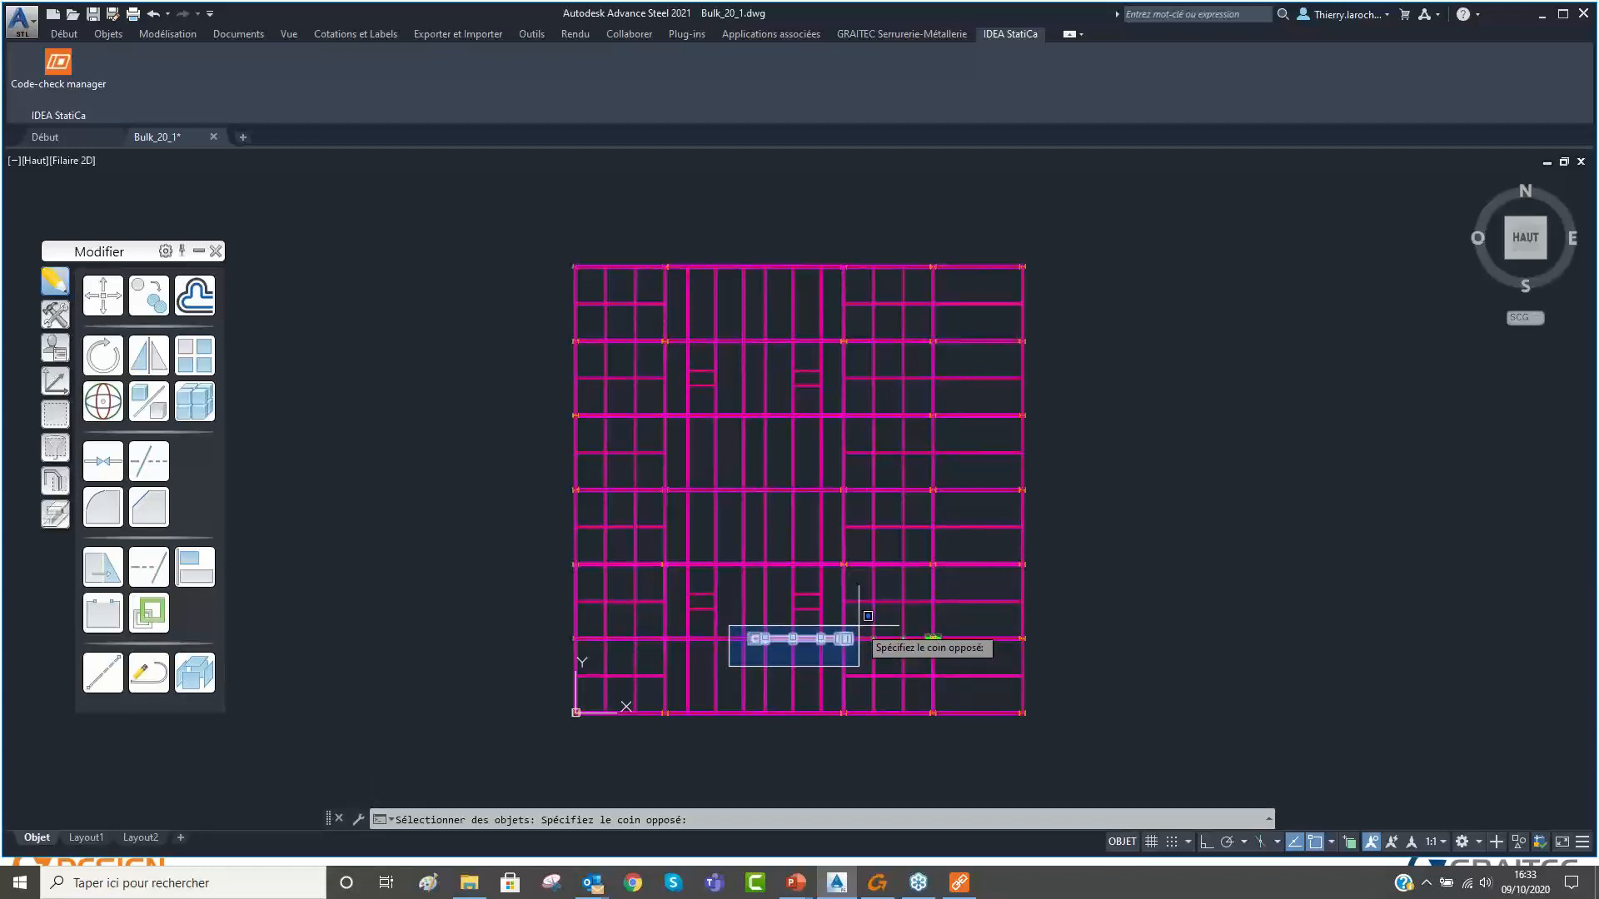
click(858, 626)
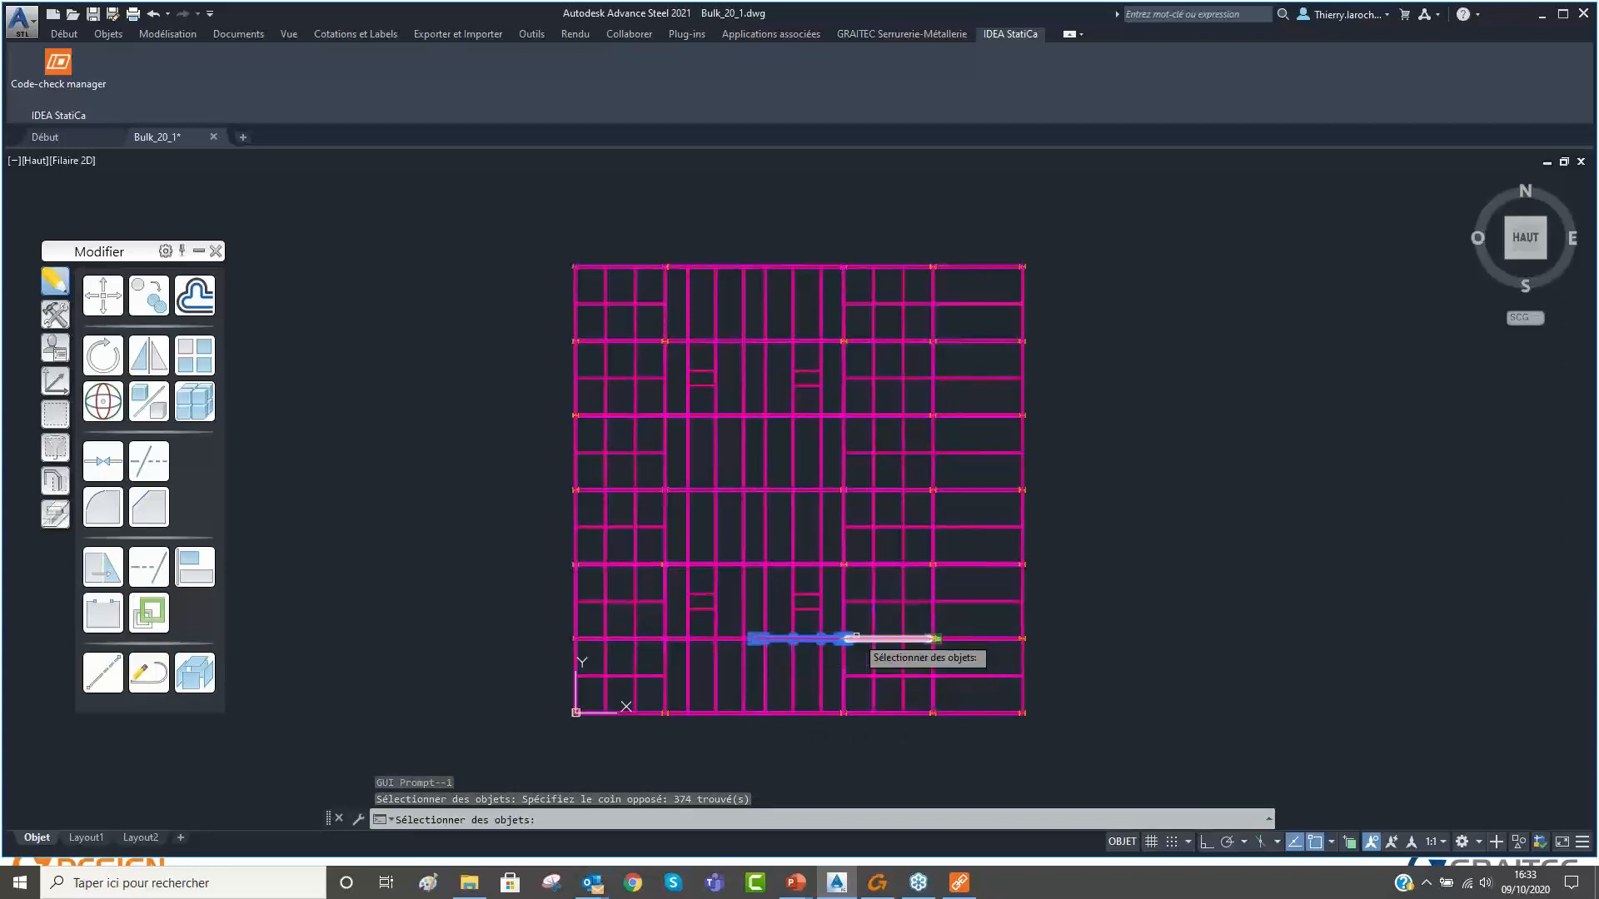
key(Escape)
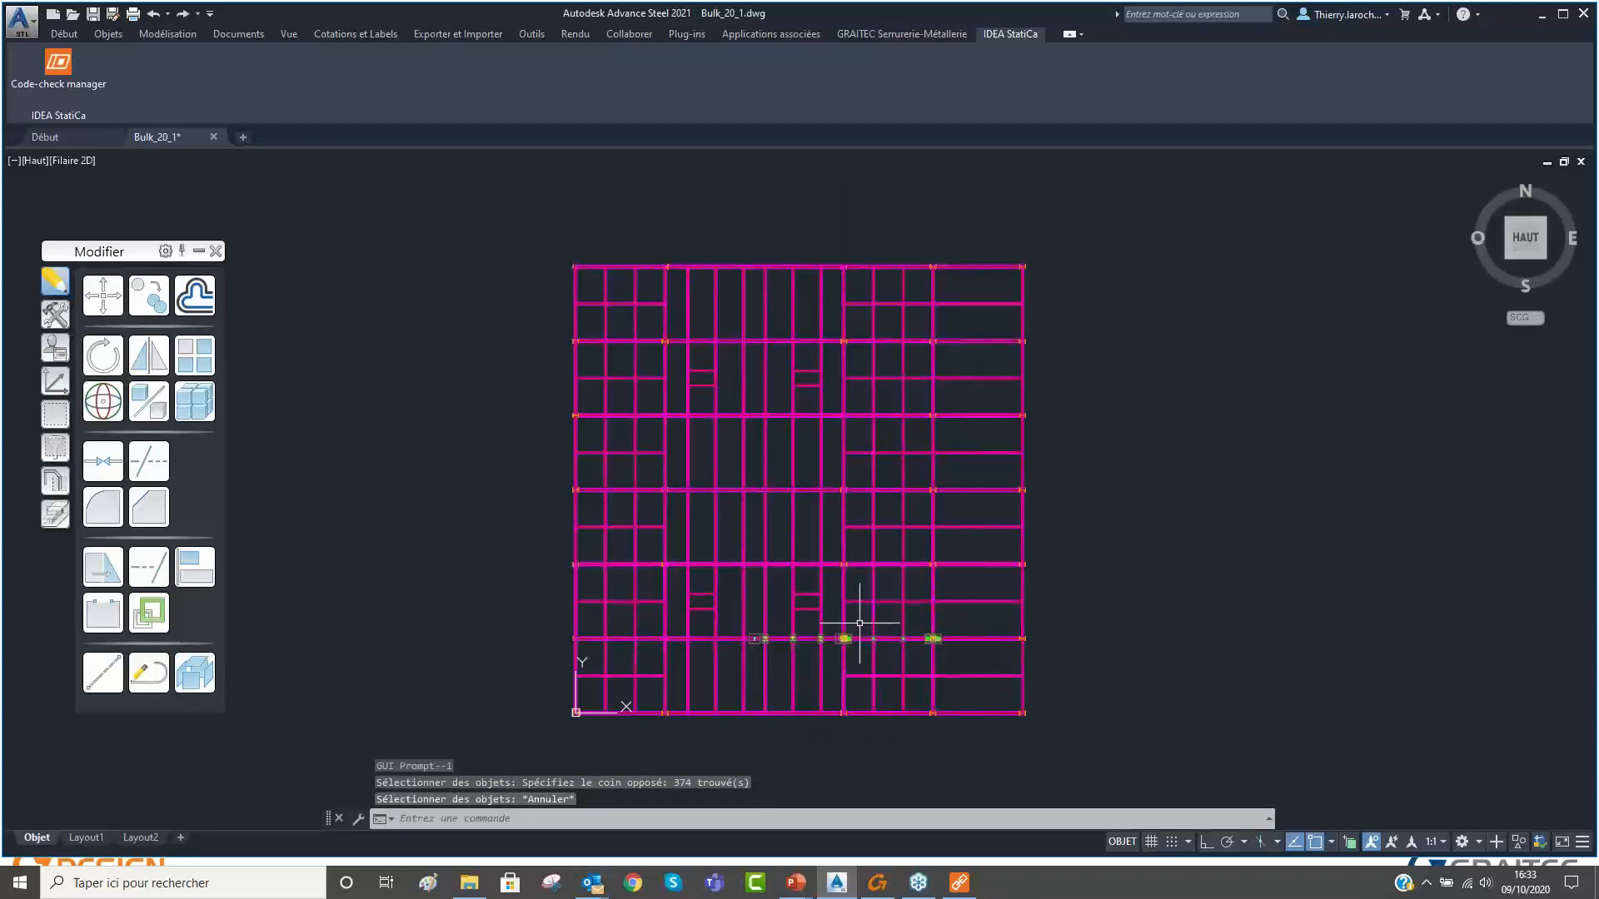
click(970, 890)
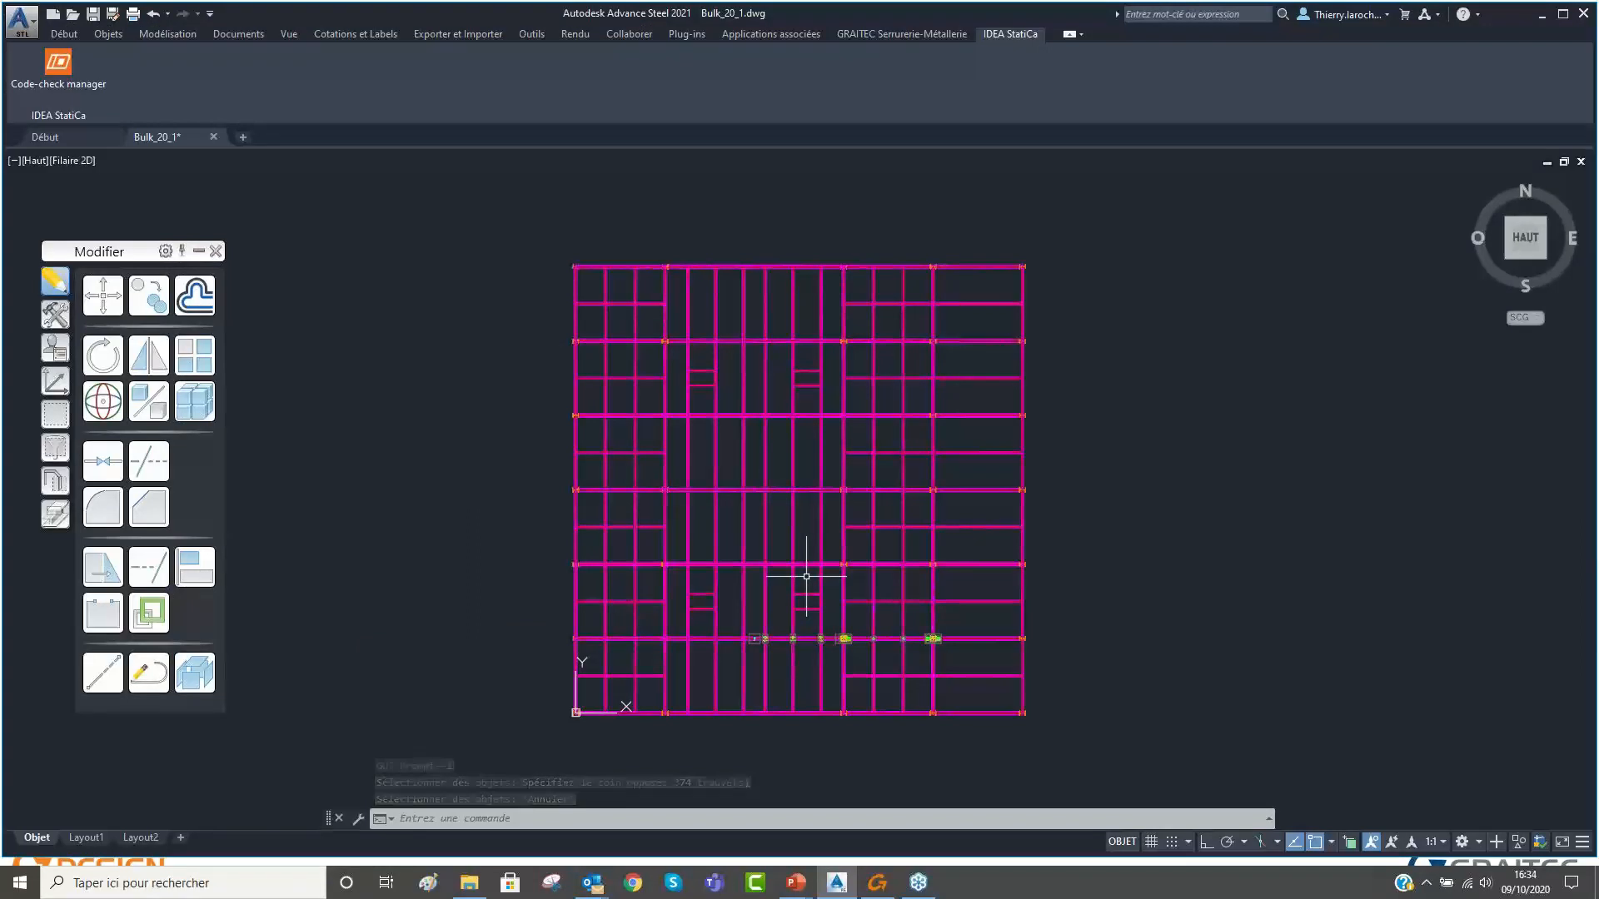
Reopen the Code-check manager and delete Conn-1 and Conn-2 from the project items.
click(59, 63)
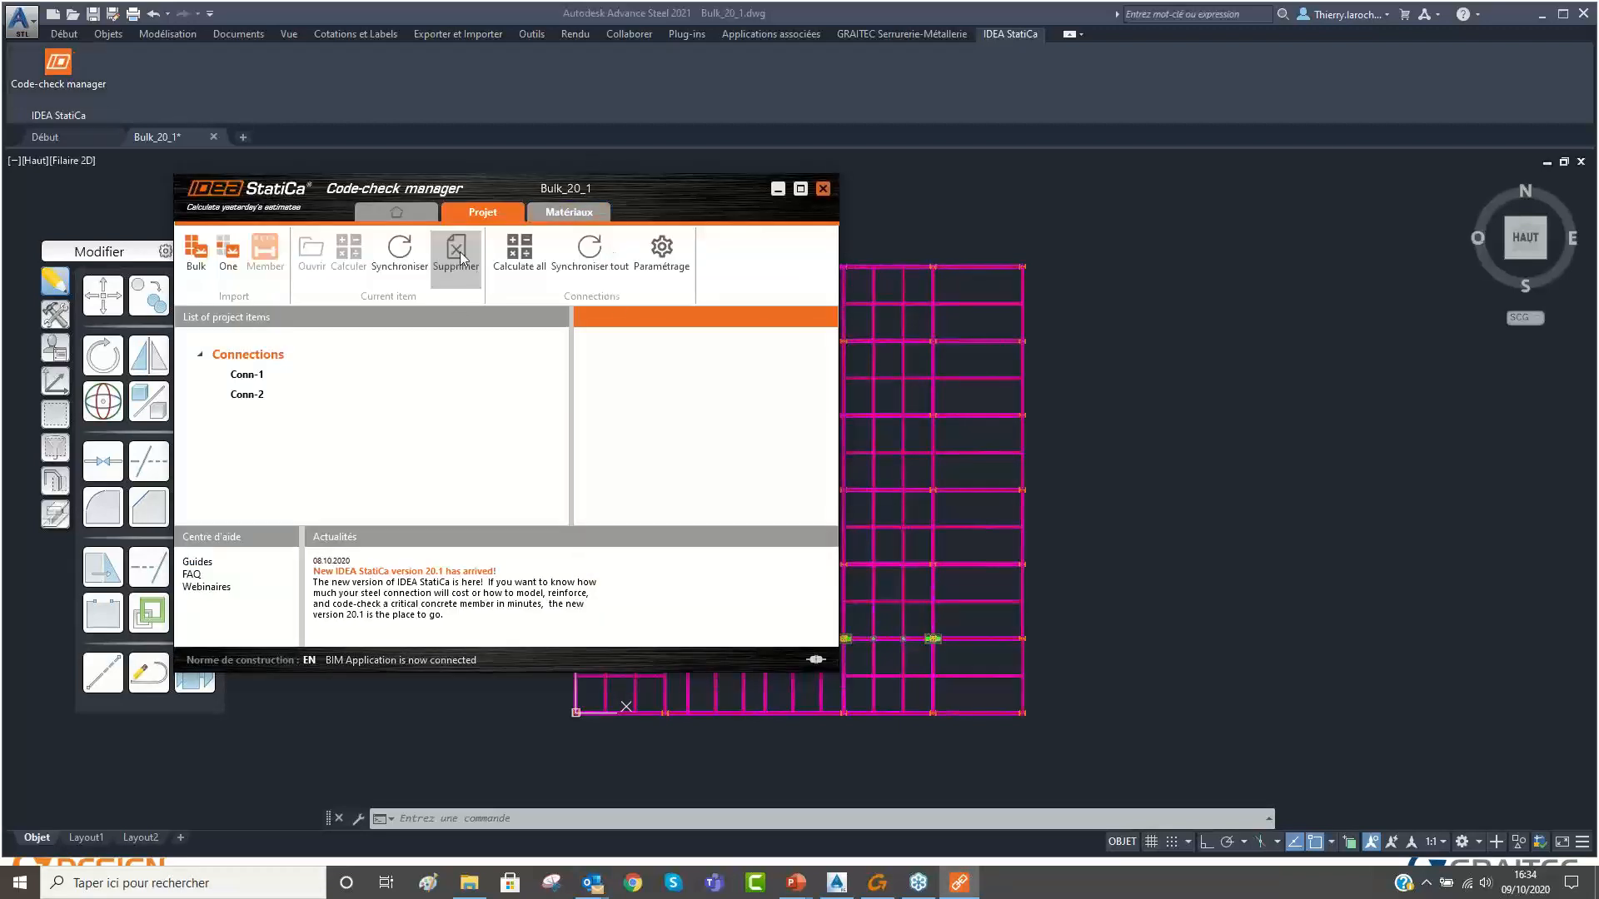
click(250, 374)
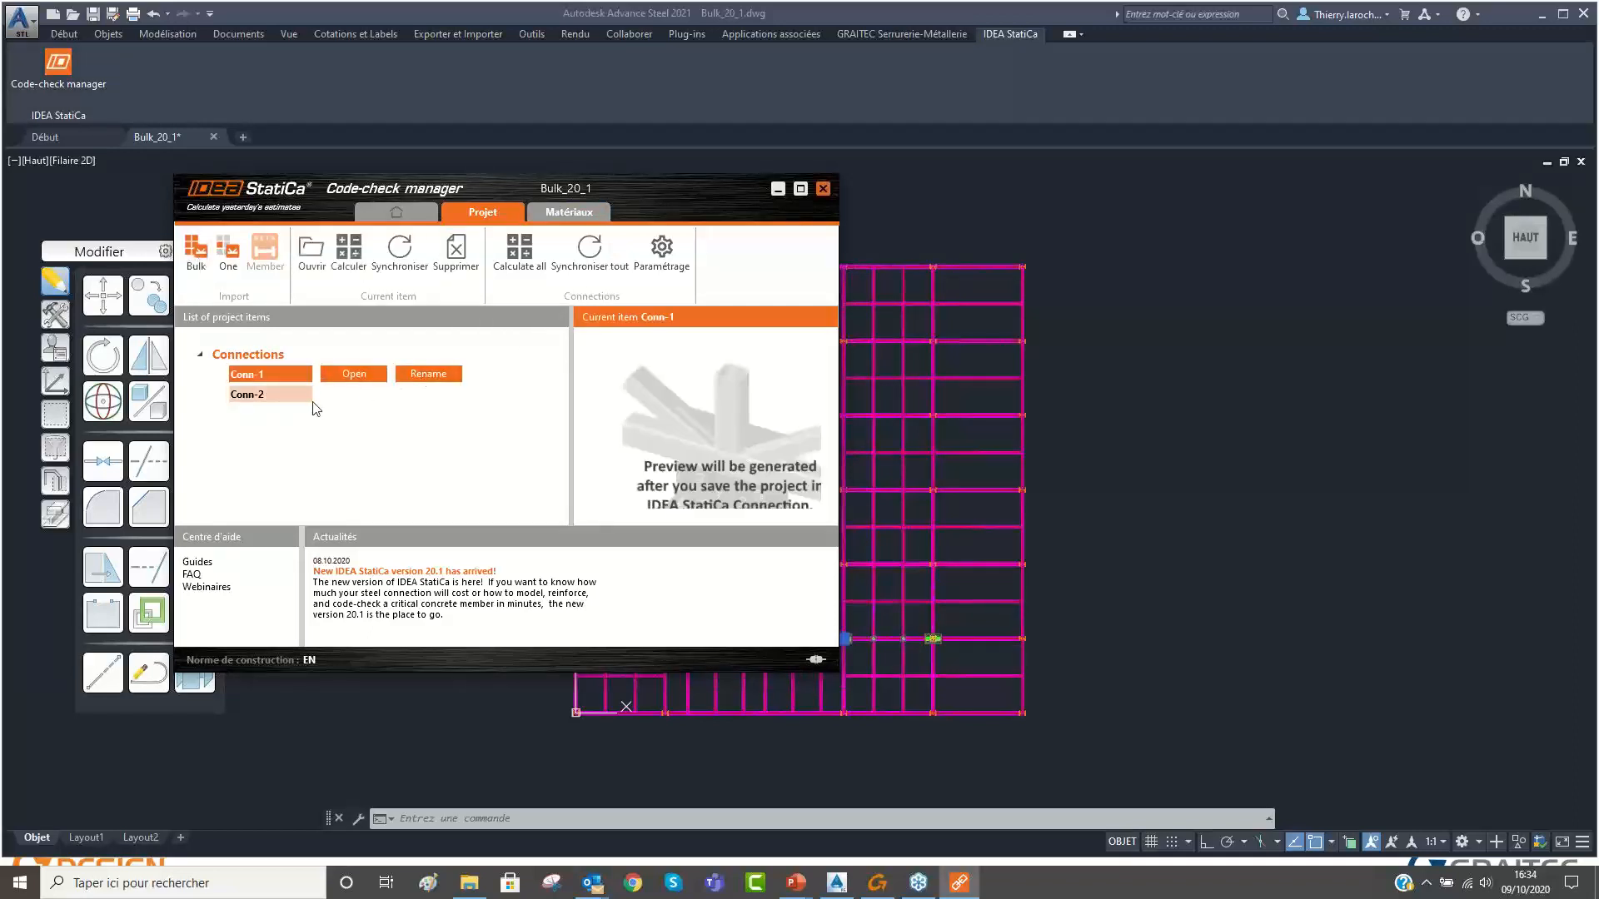
click(463, 252)
click(545, 481)
click(465, 252)
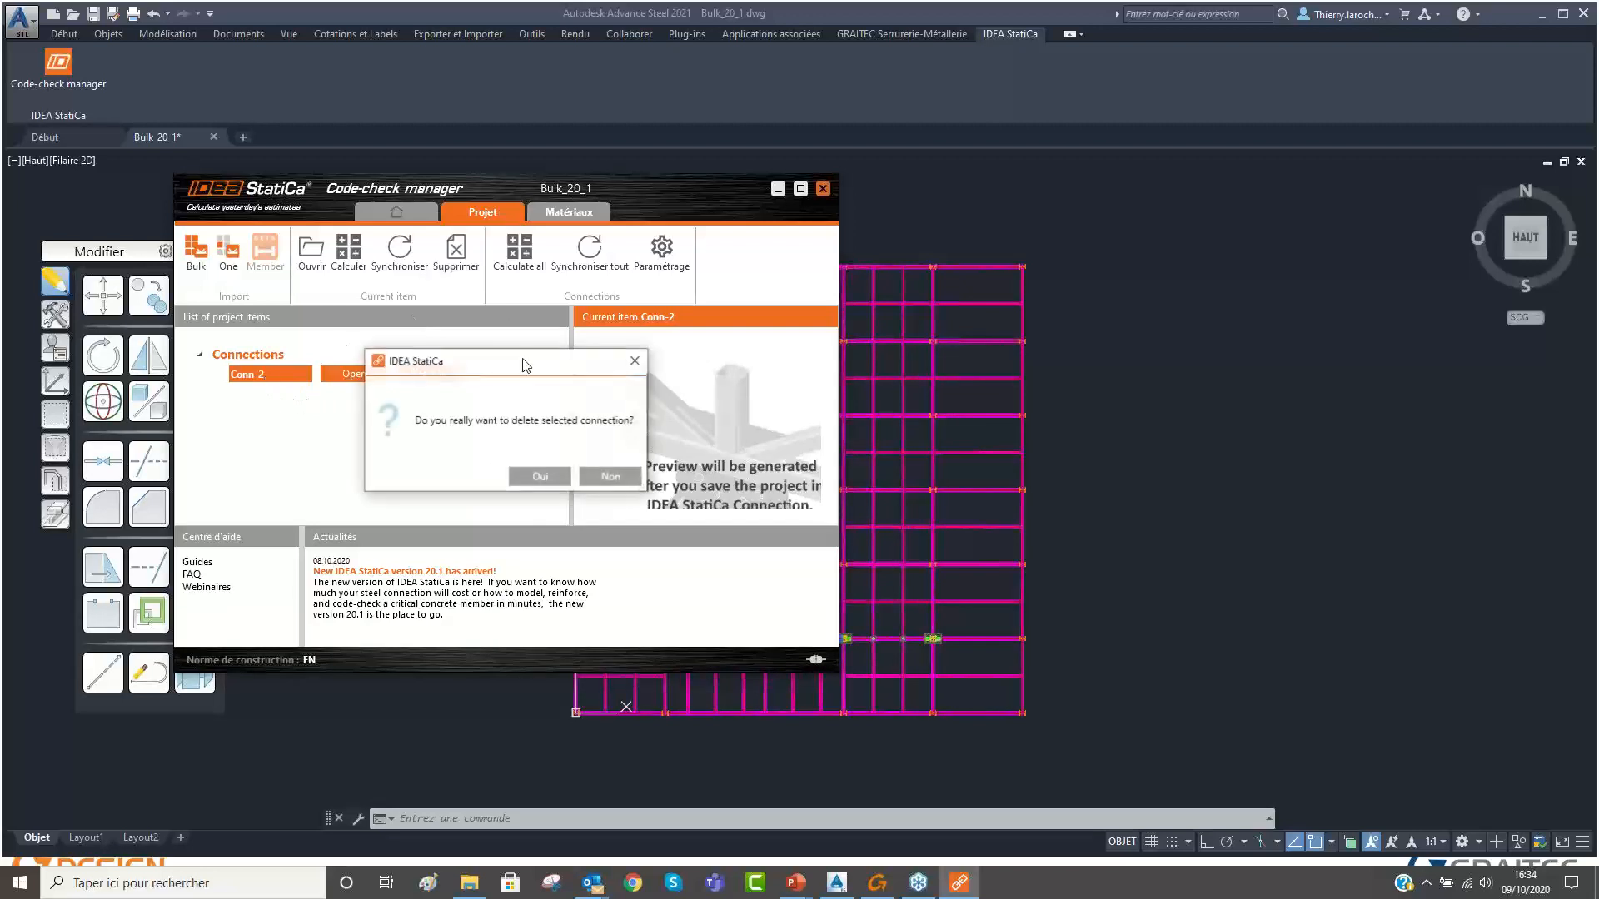
click(541, 478)
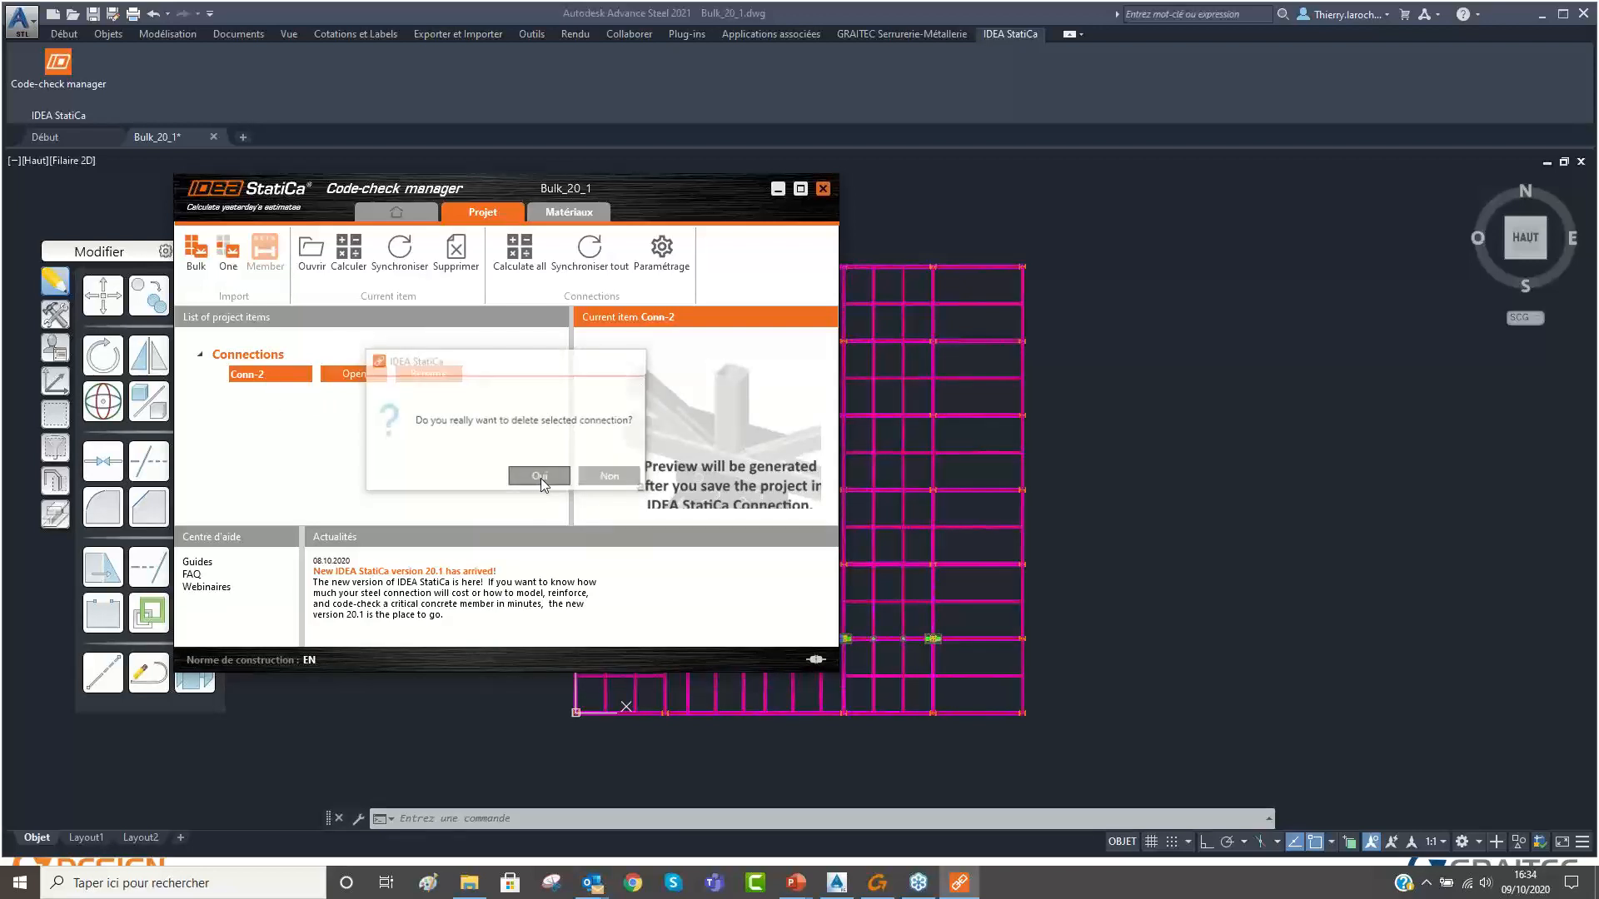
Bulk import the detailed beam line with its connections and all crossing members, including the recommended welds.
click(197, 258)
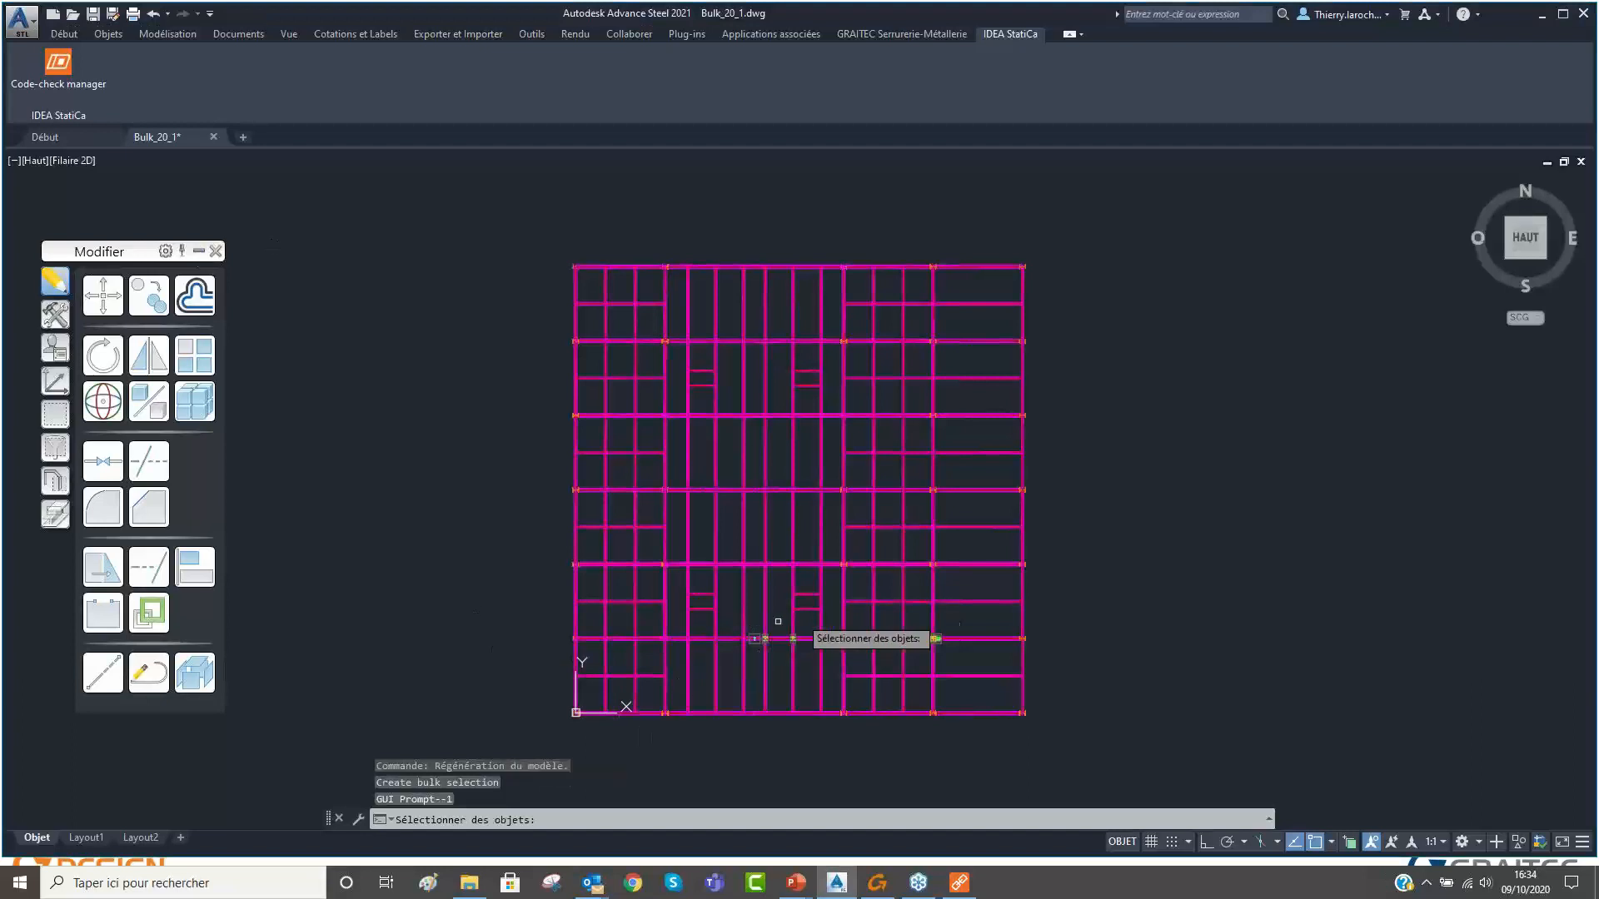
click(859, 624)
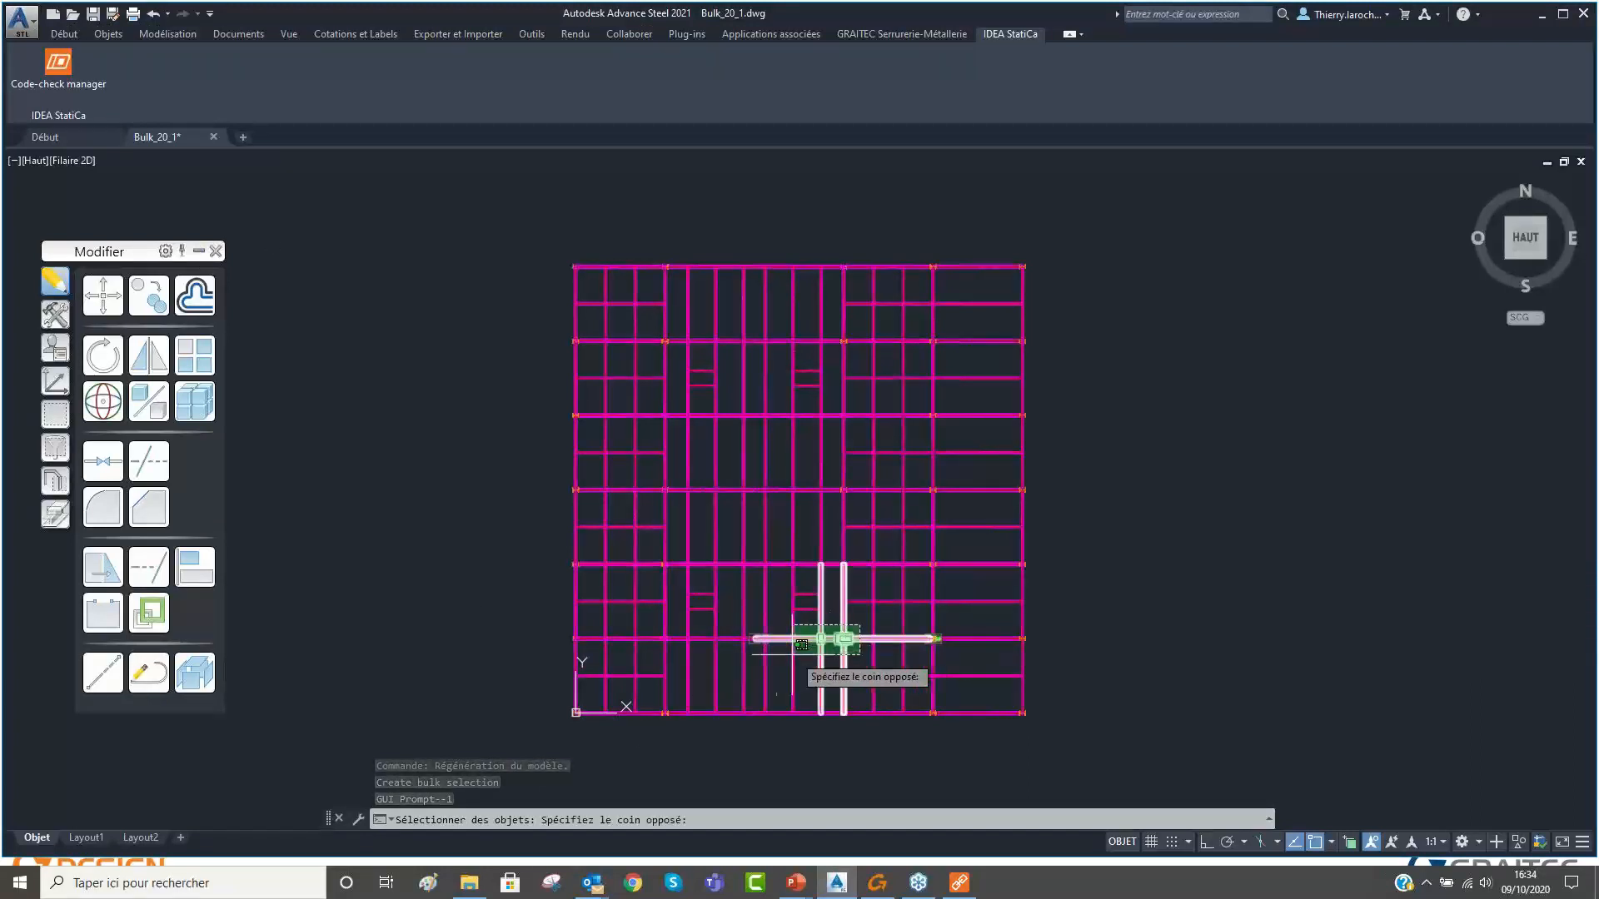
click(742, 646)
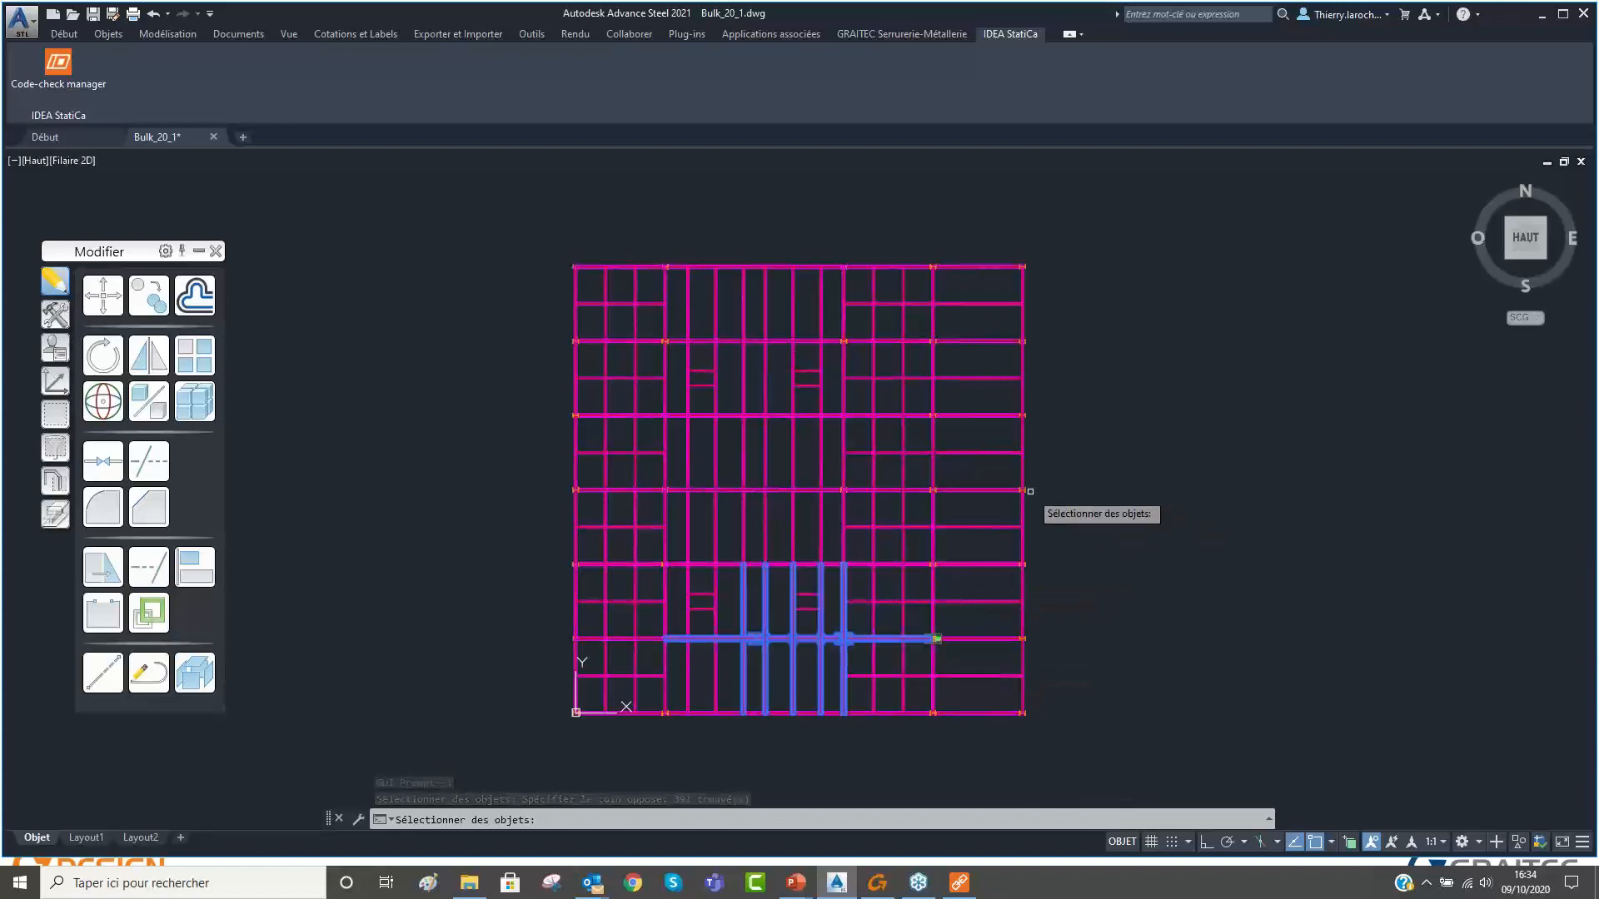
key(Return)
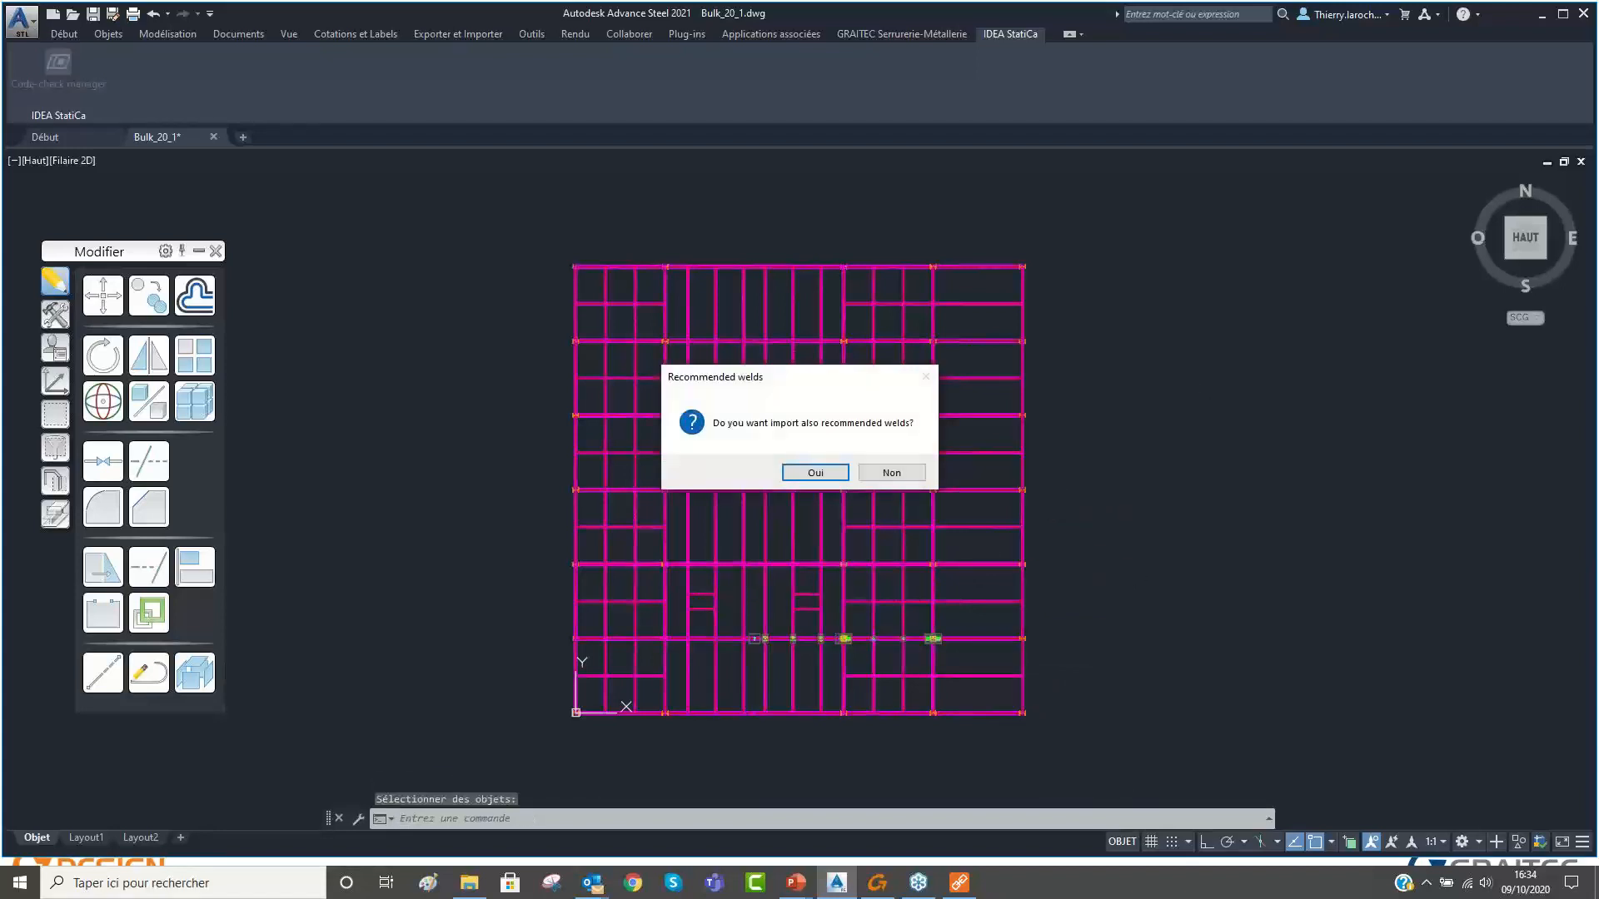
click(823, 472)
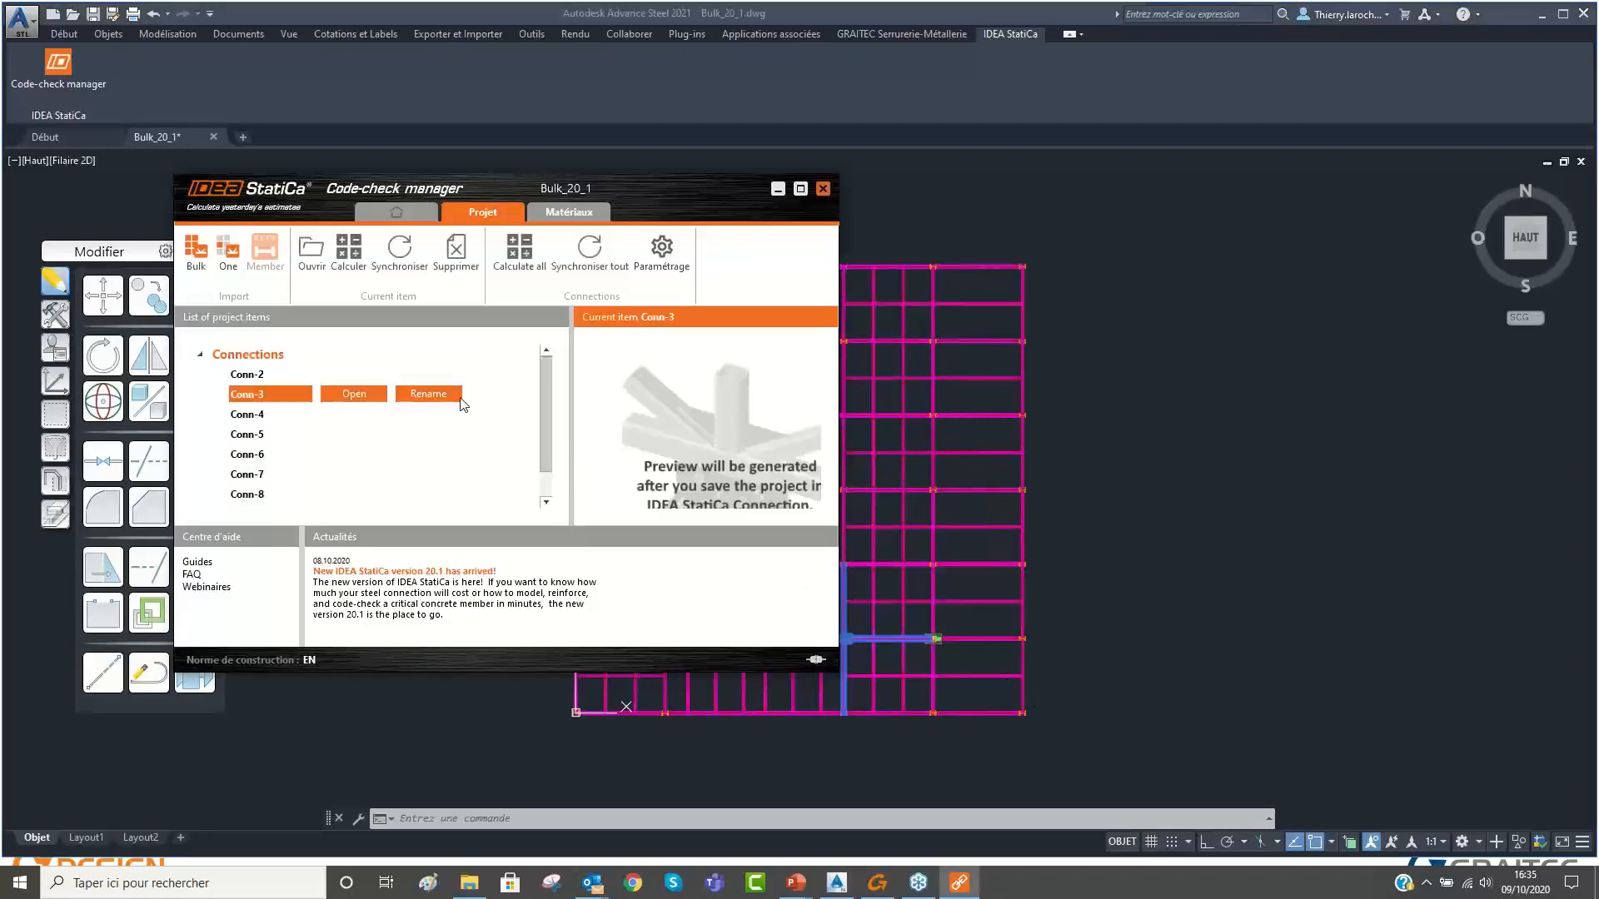
Maximize the Code-check manager, view Conn-3 in Advance Design Connection and close that design window.
click(800, 188)
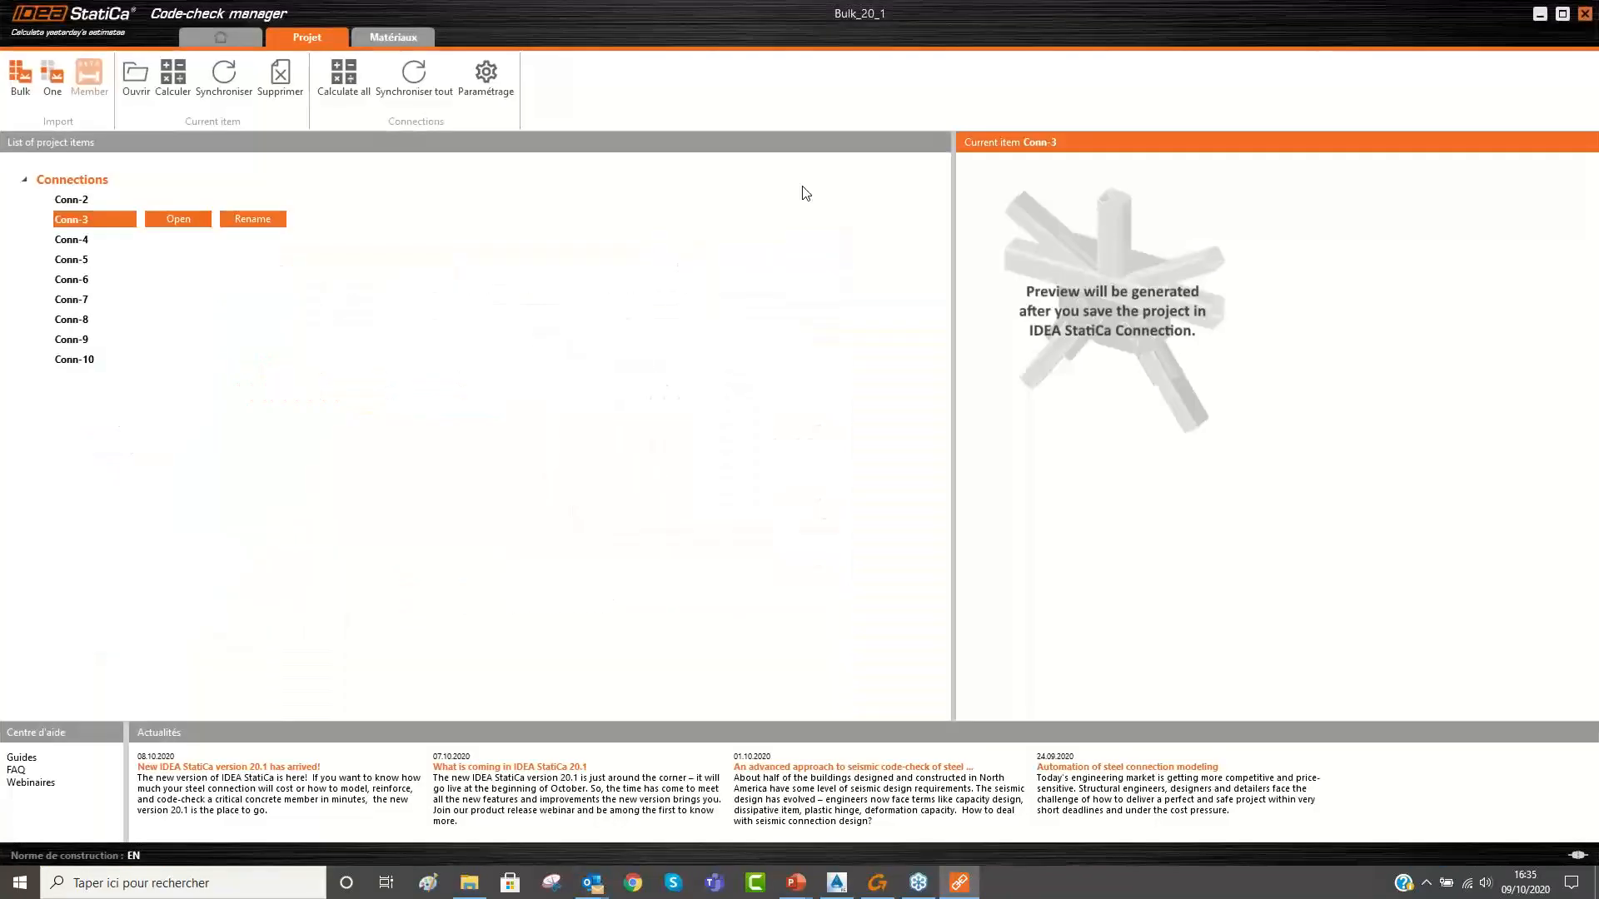
click(177, 219)
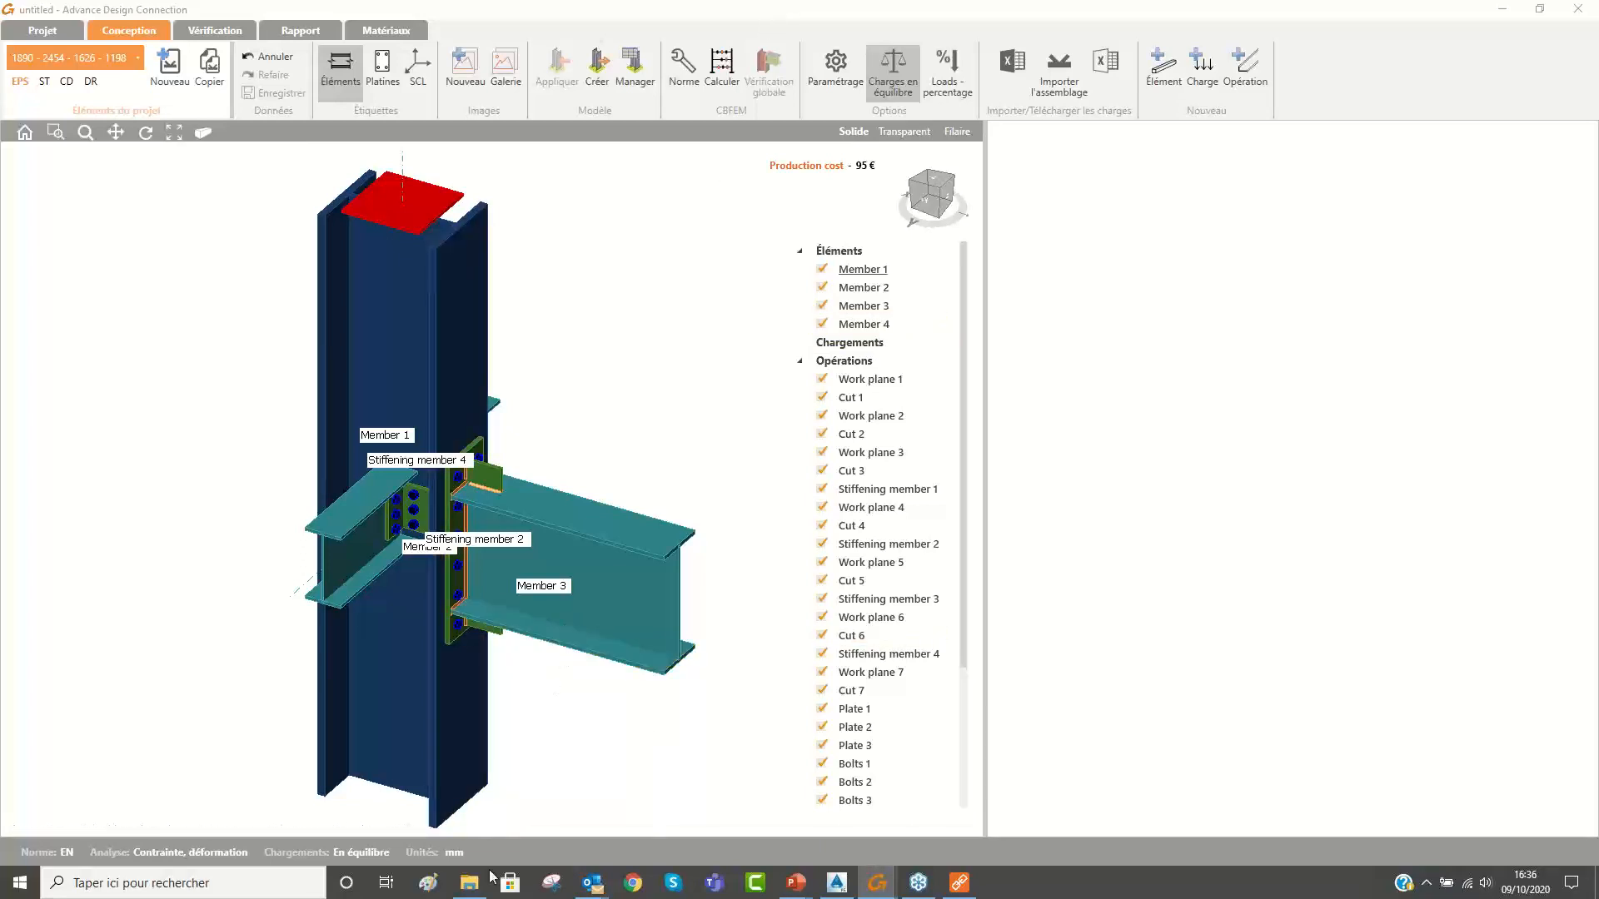
click(960, 883)
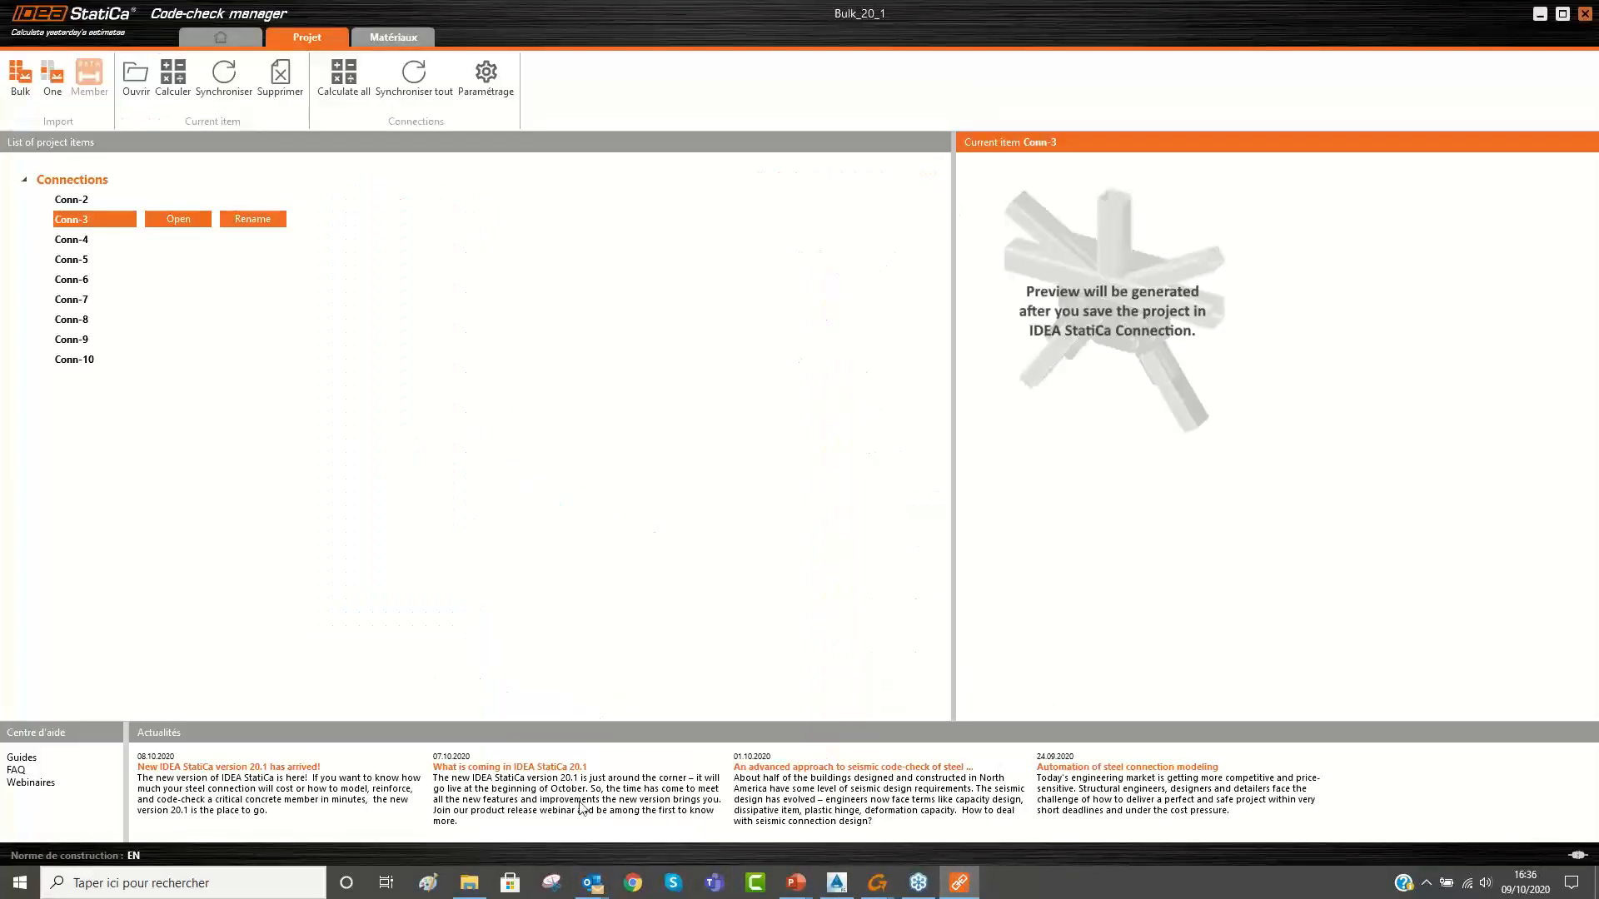
click(84, 241)
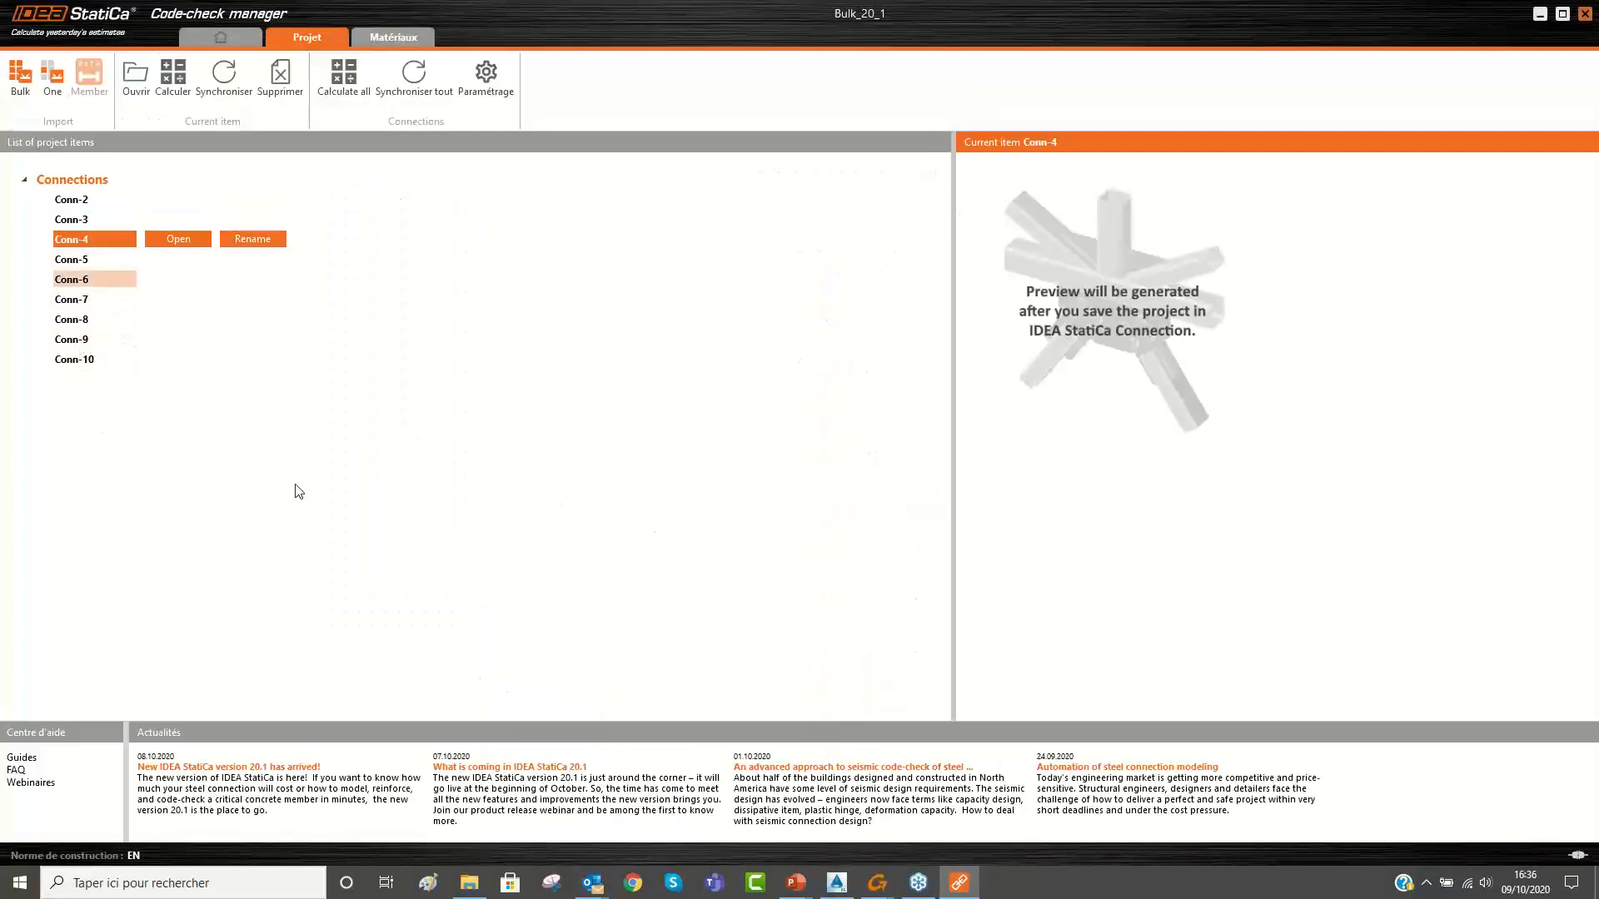
click(962, 882)
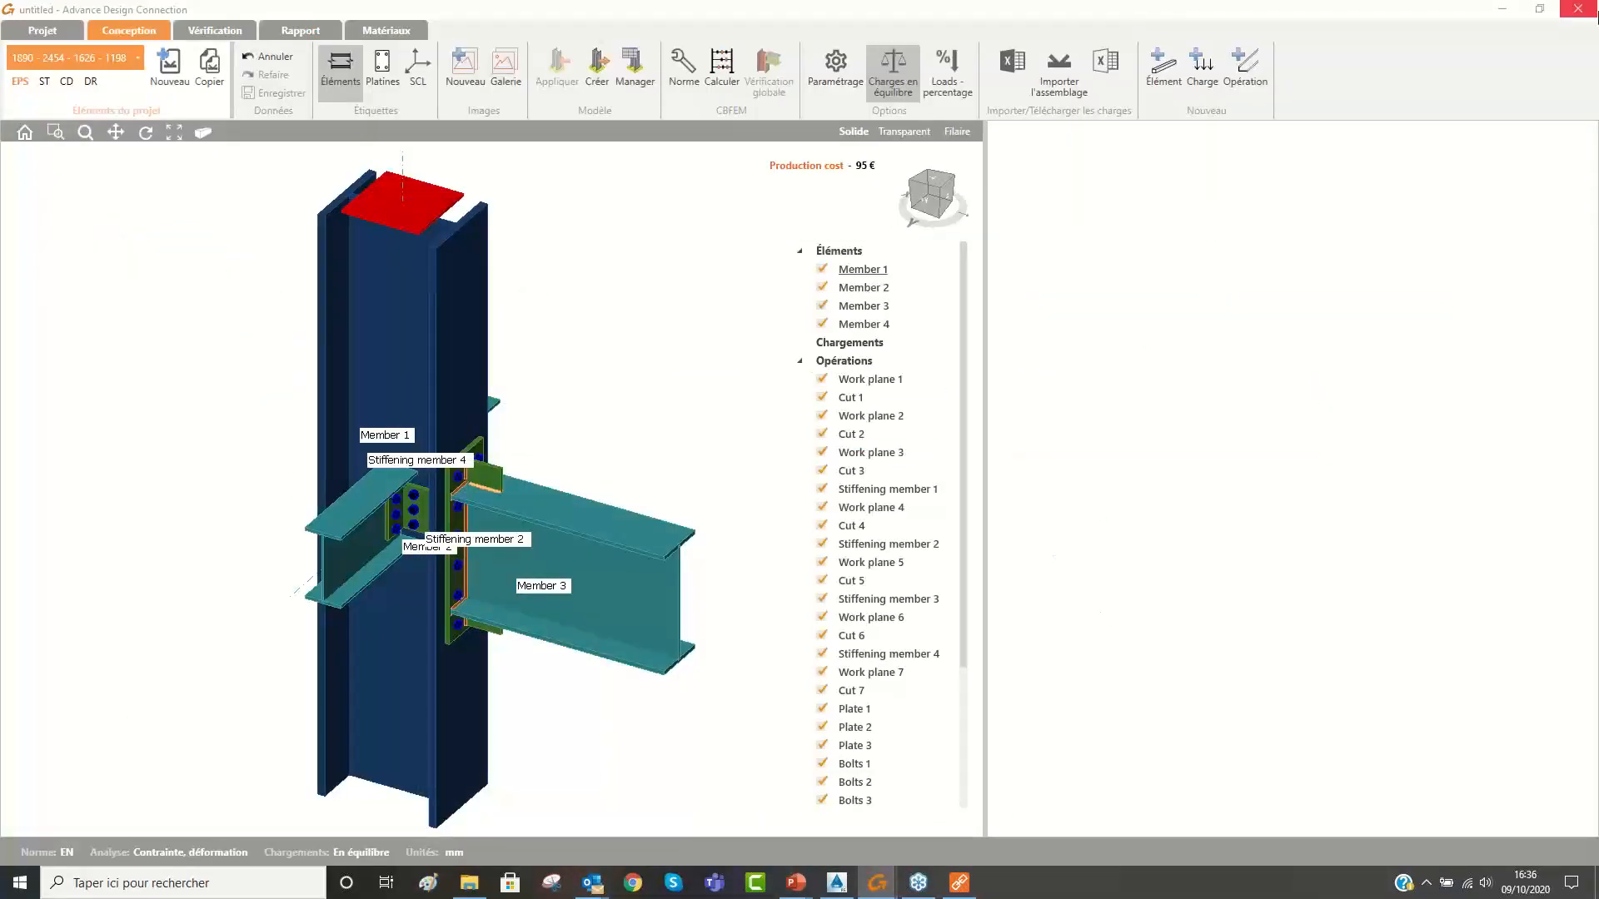
click(1577, 10)
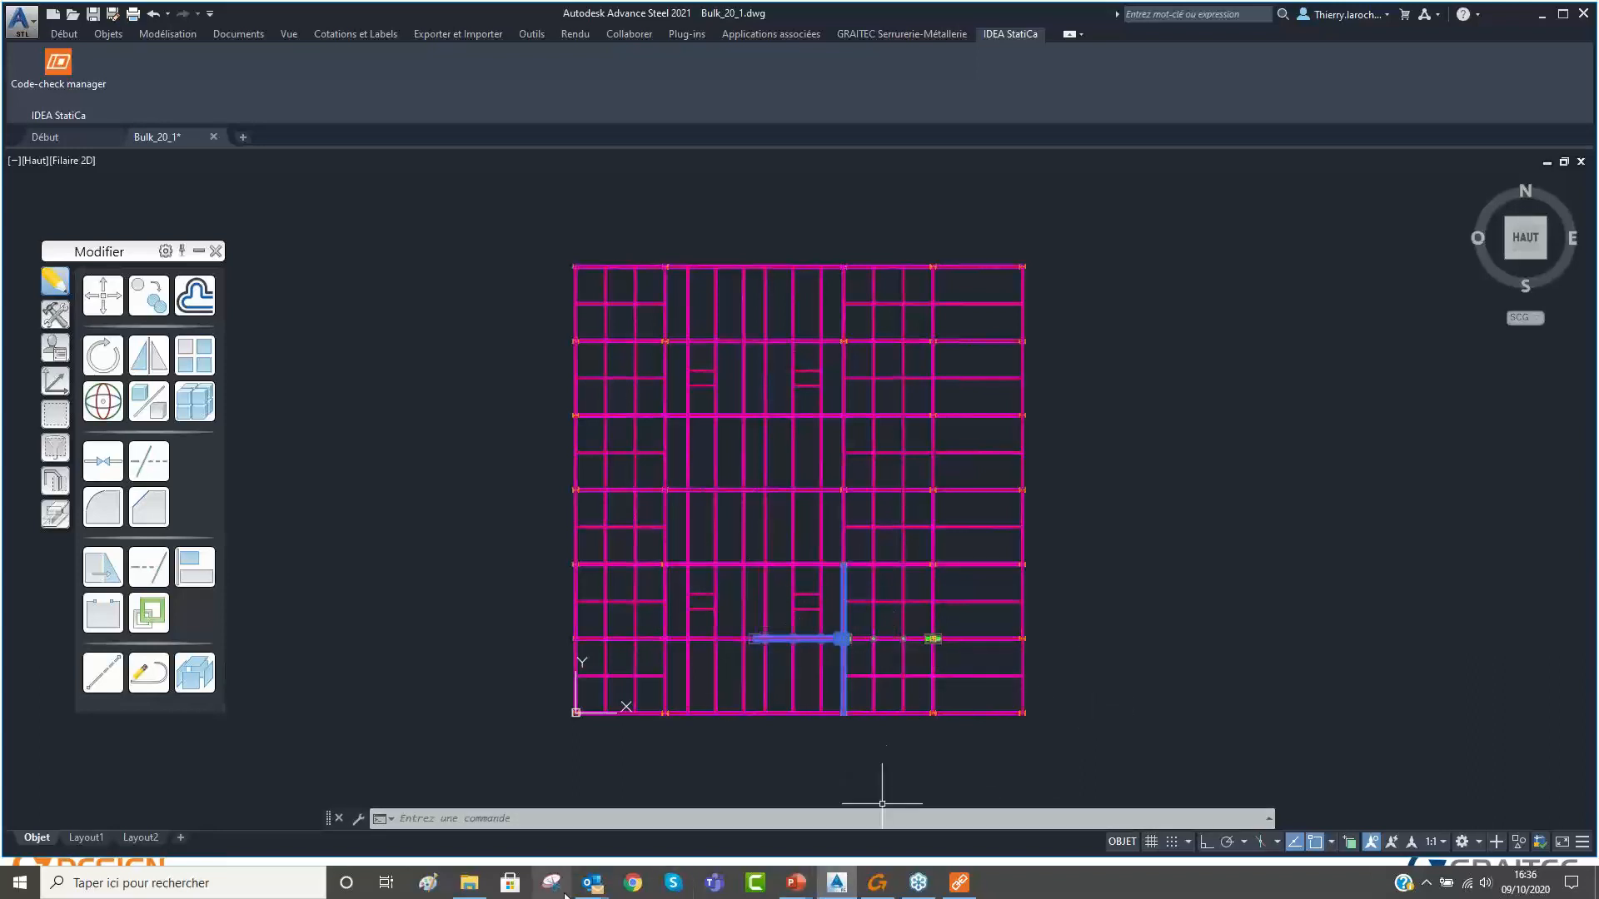
Return to the Code-check manager and open Conn-8 for design.
click(959, 883)
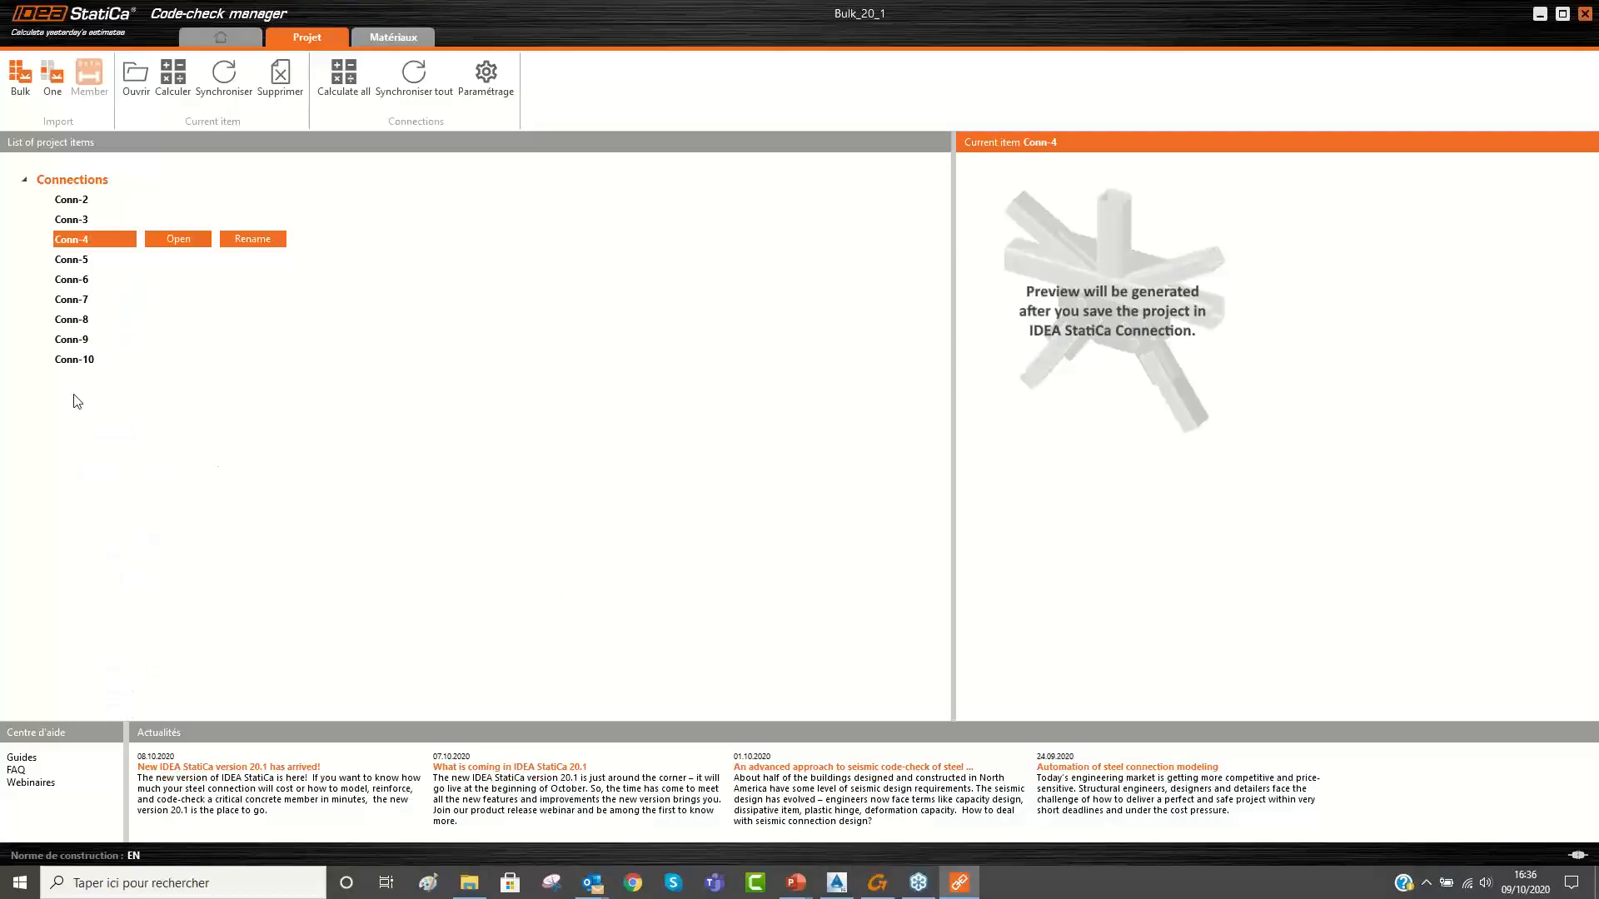
click(77, 321)
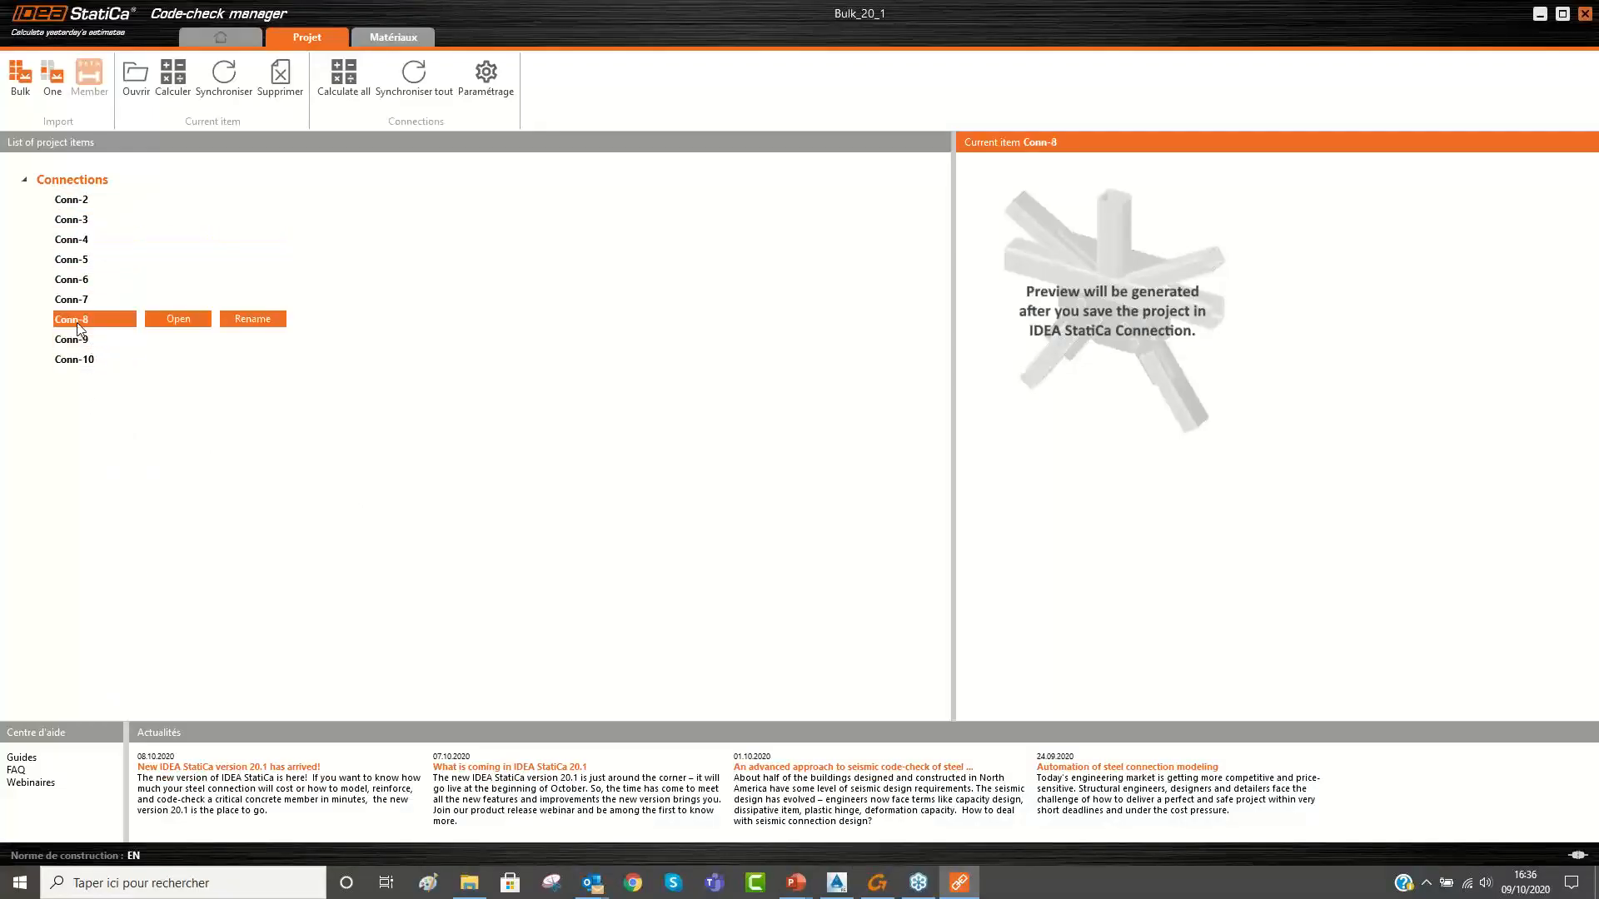
click(178, 319)
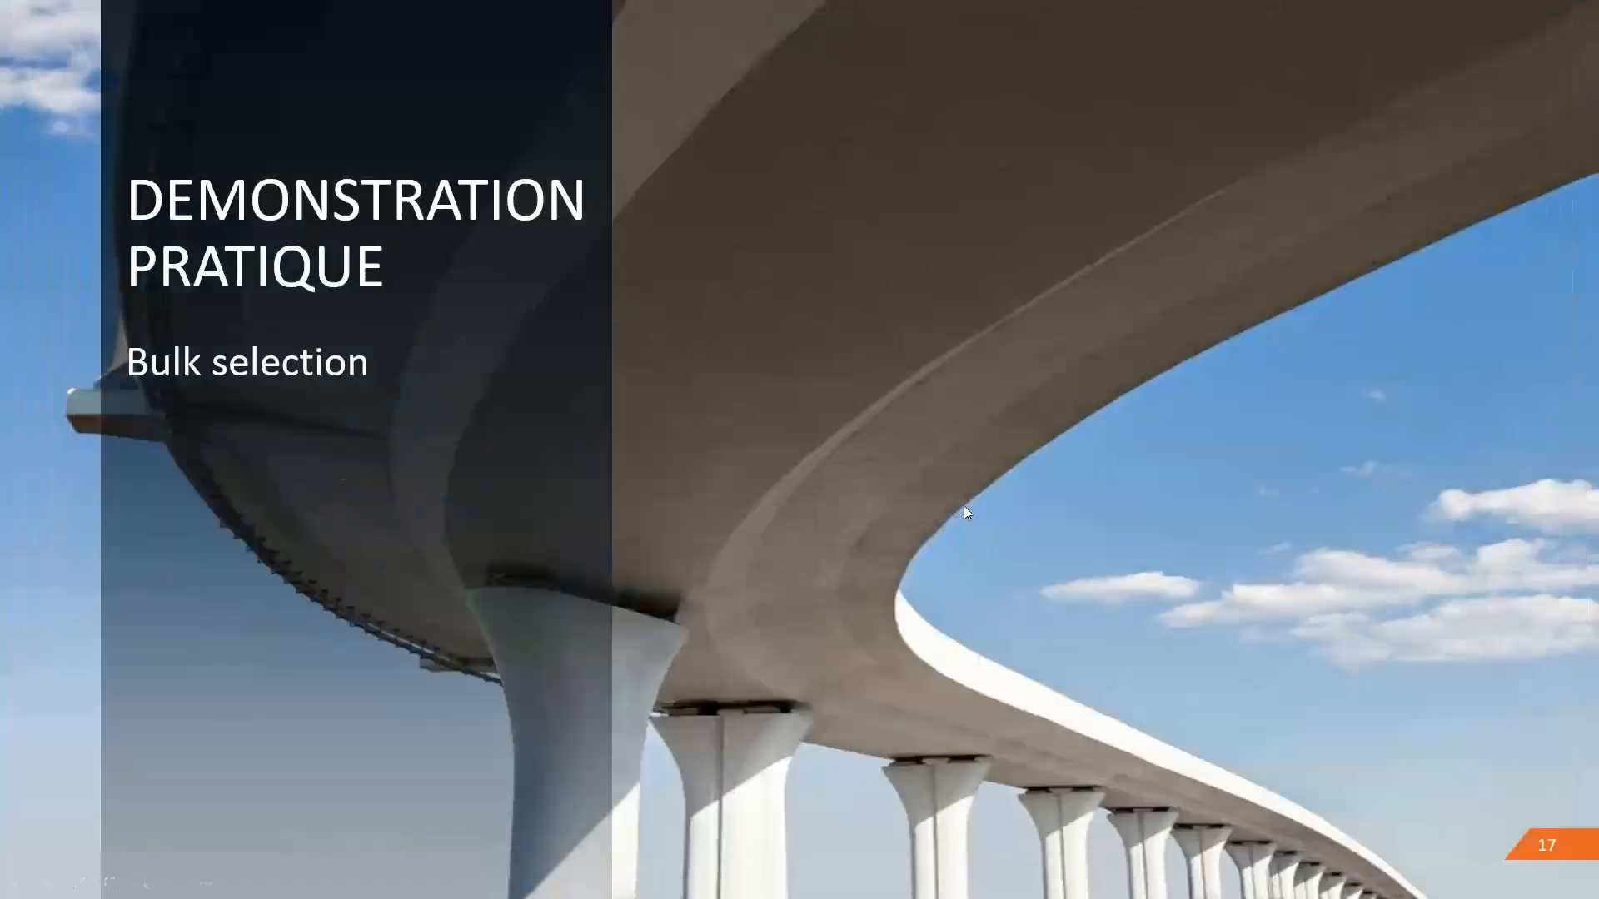
click(764, 384)
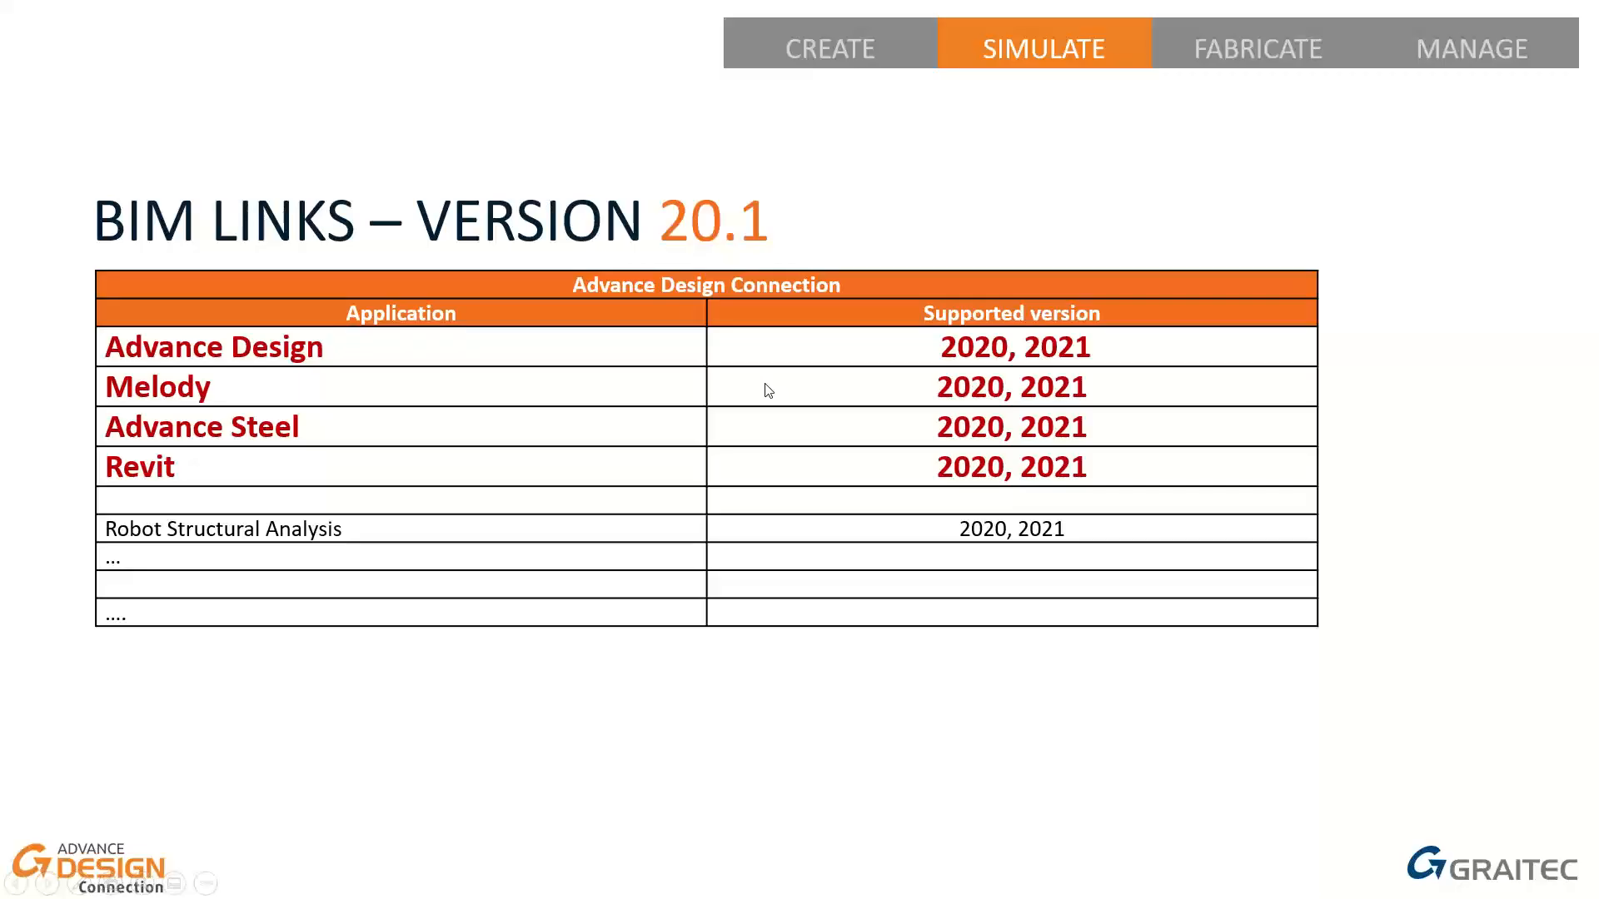